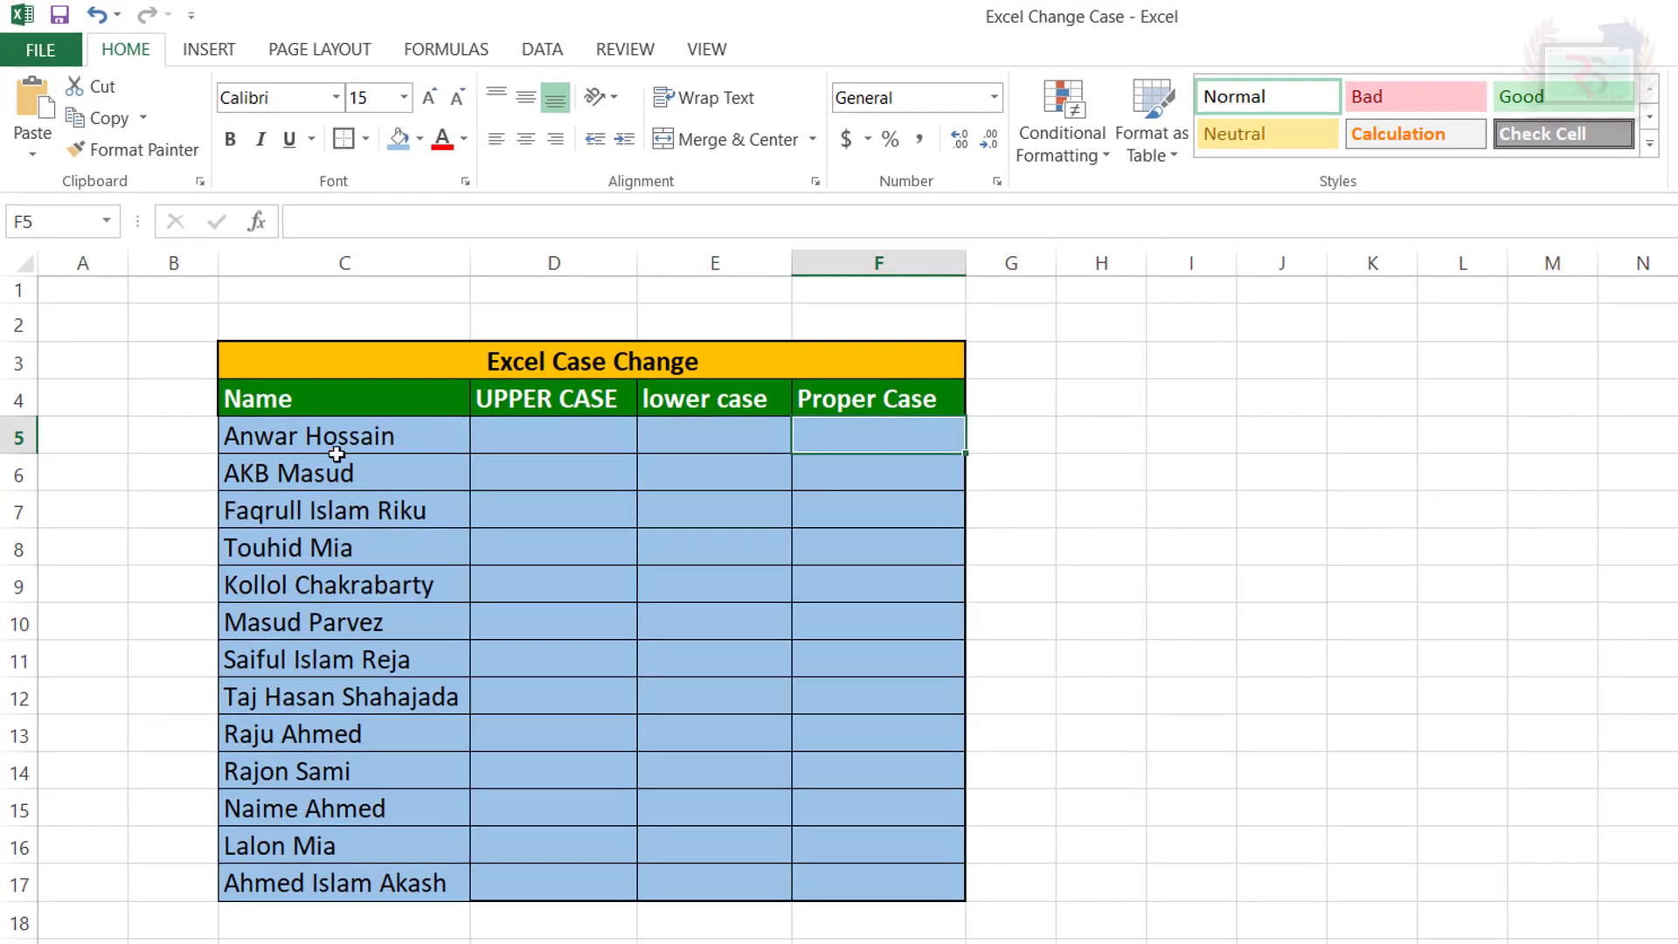
left_click_drag(336, 454, 341, 623)
left_click(341, 773)
left_click(482, 578)
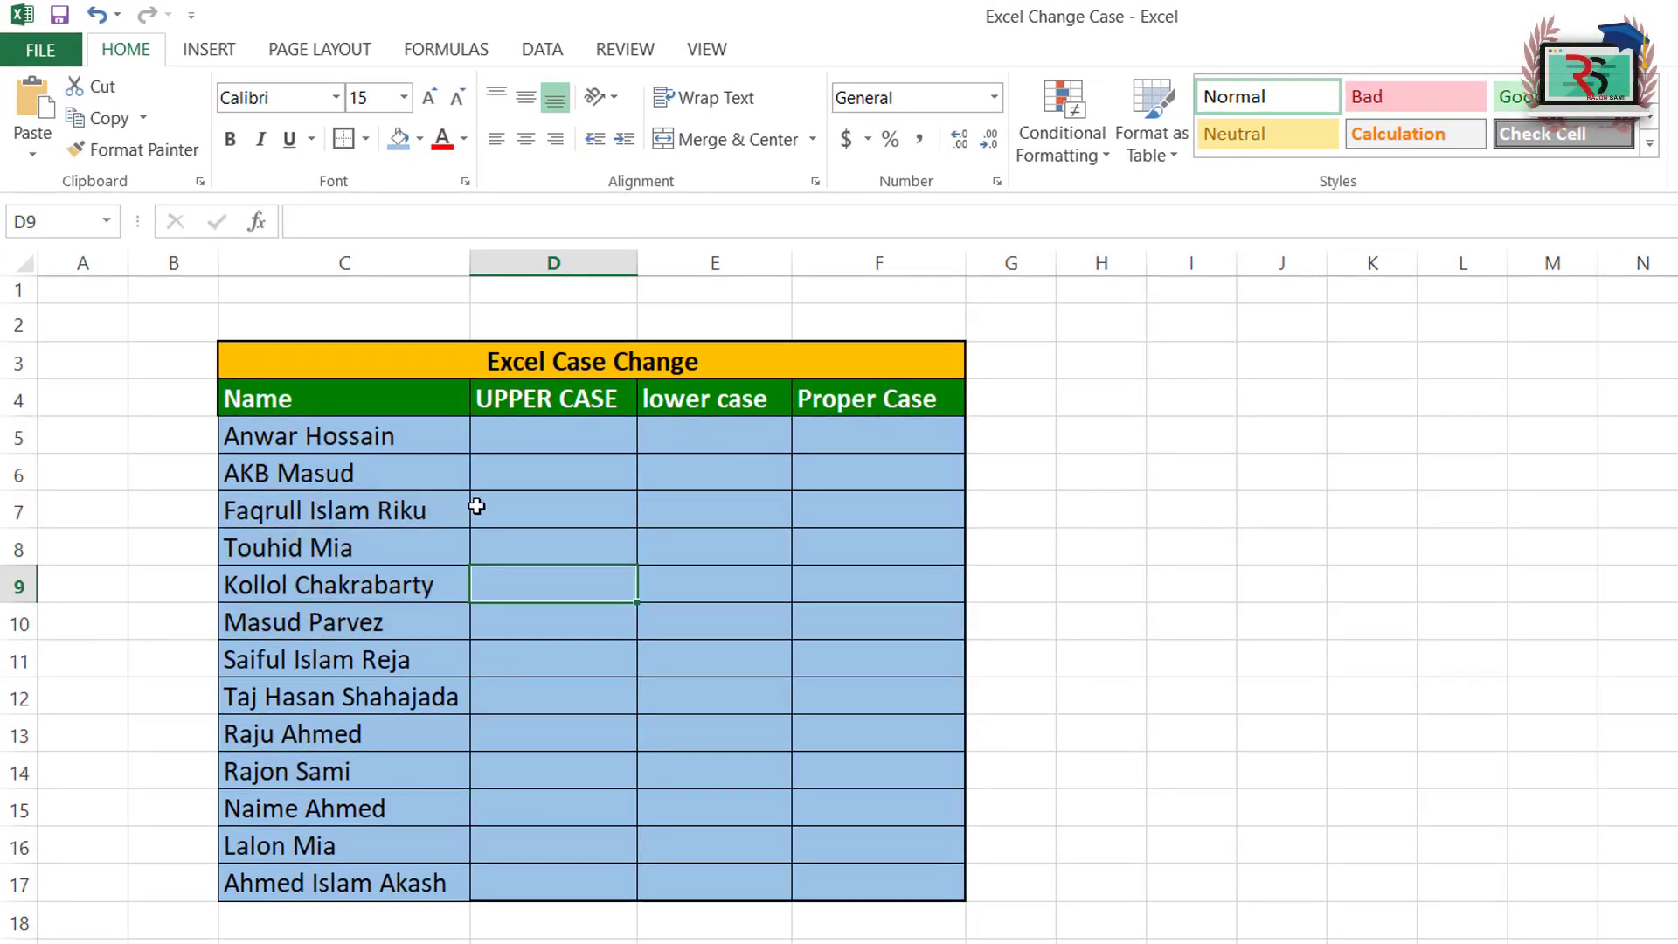
left_click(551, 444)
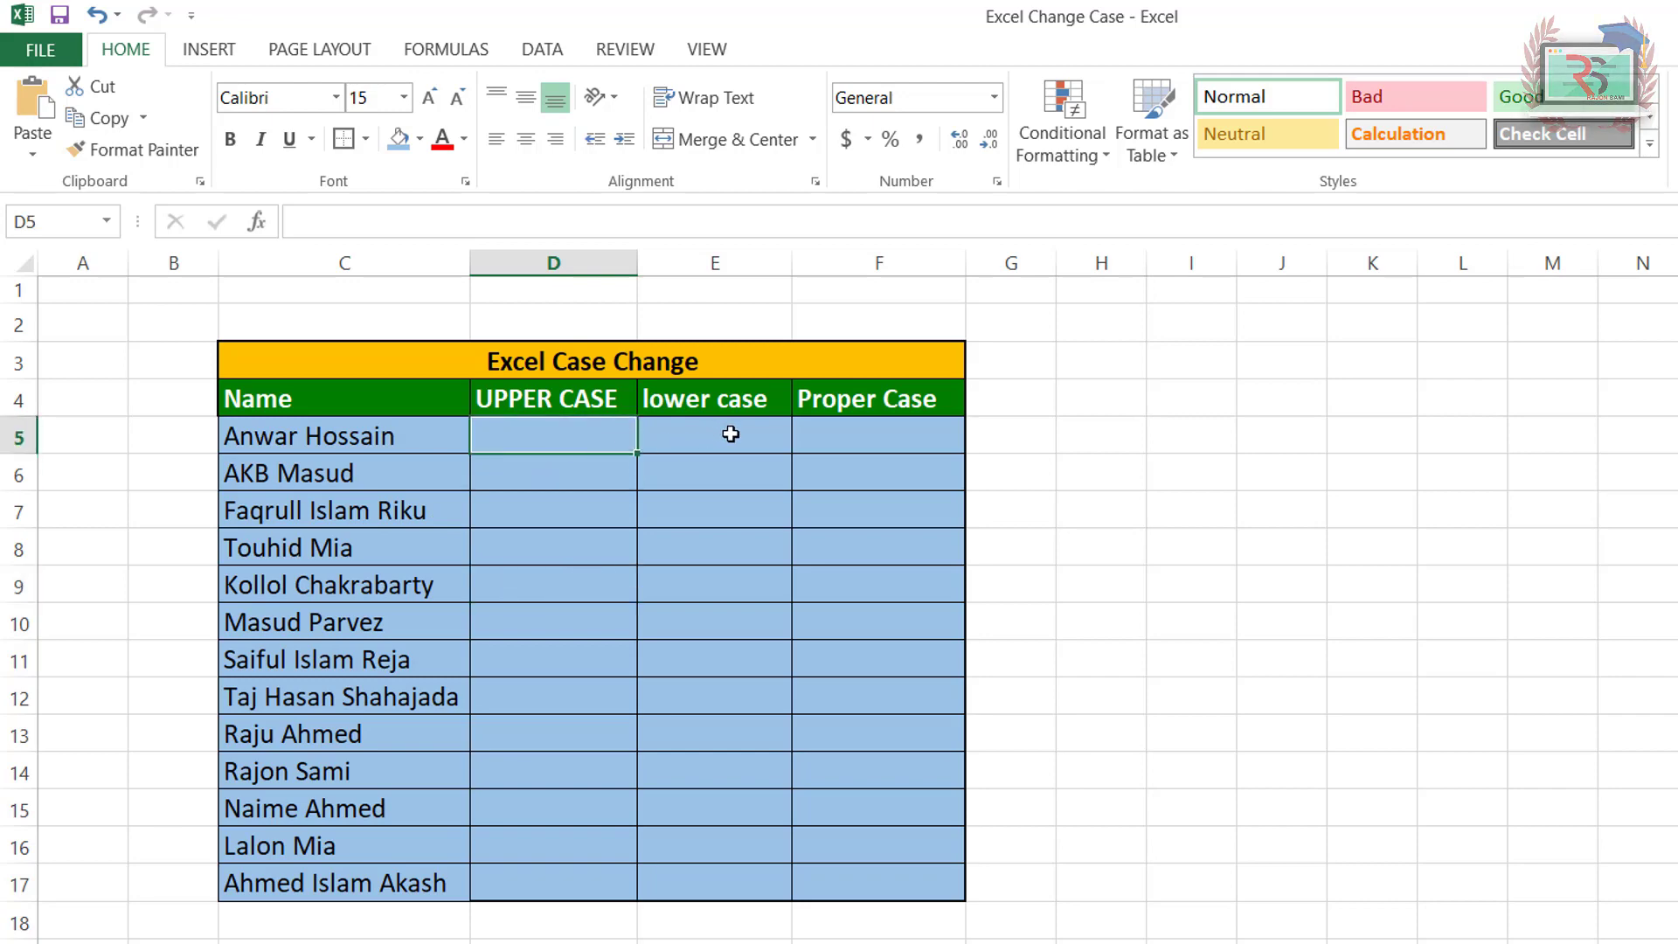
left_click(730, 435)
left_click(871, 439)
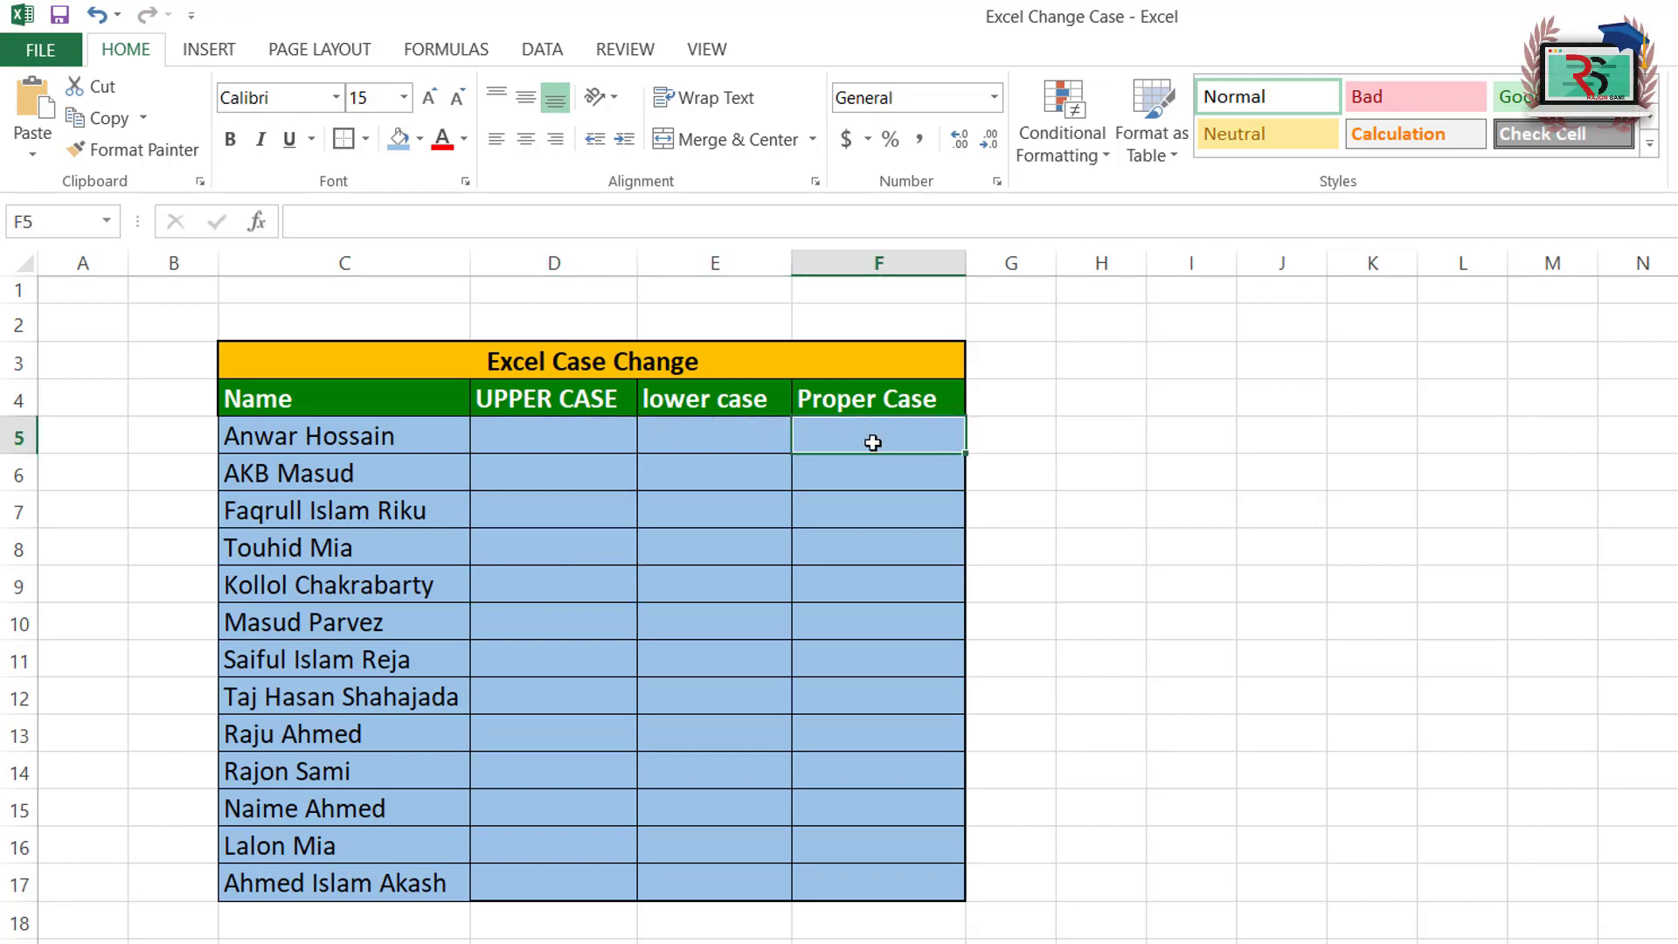
left_click(238, 461)
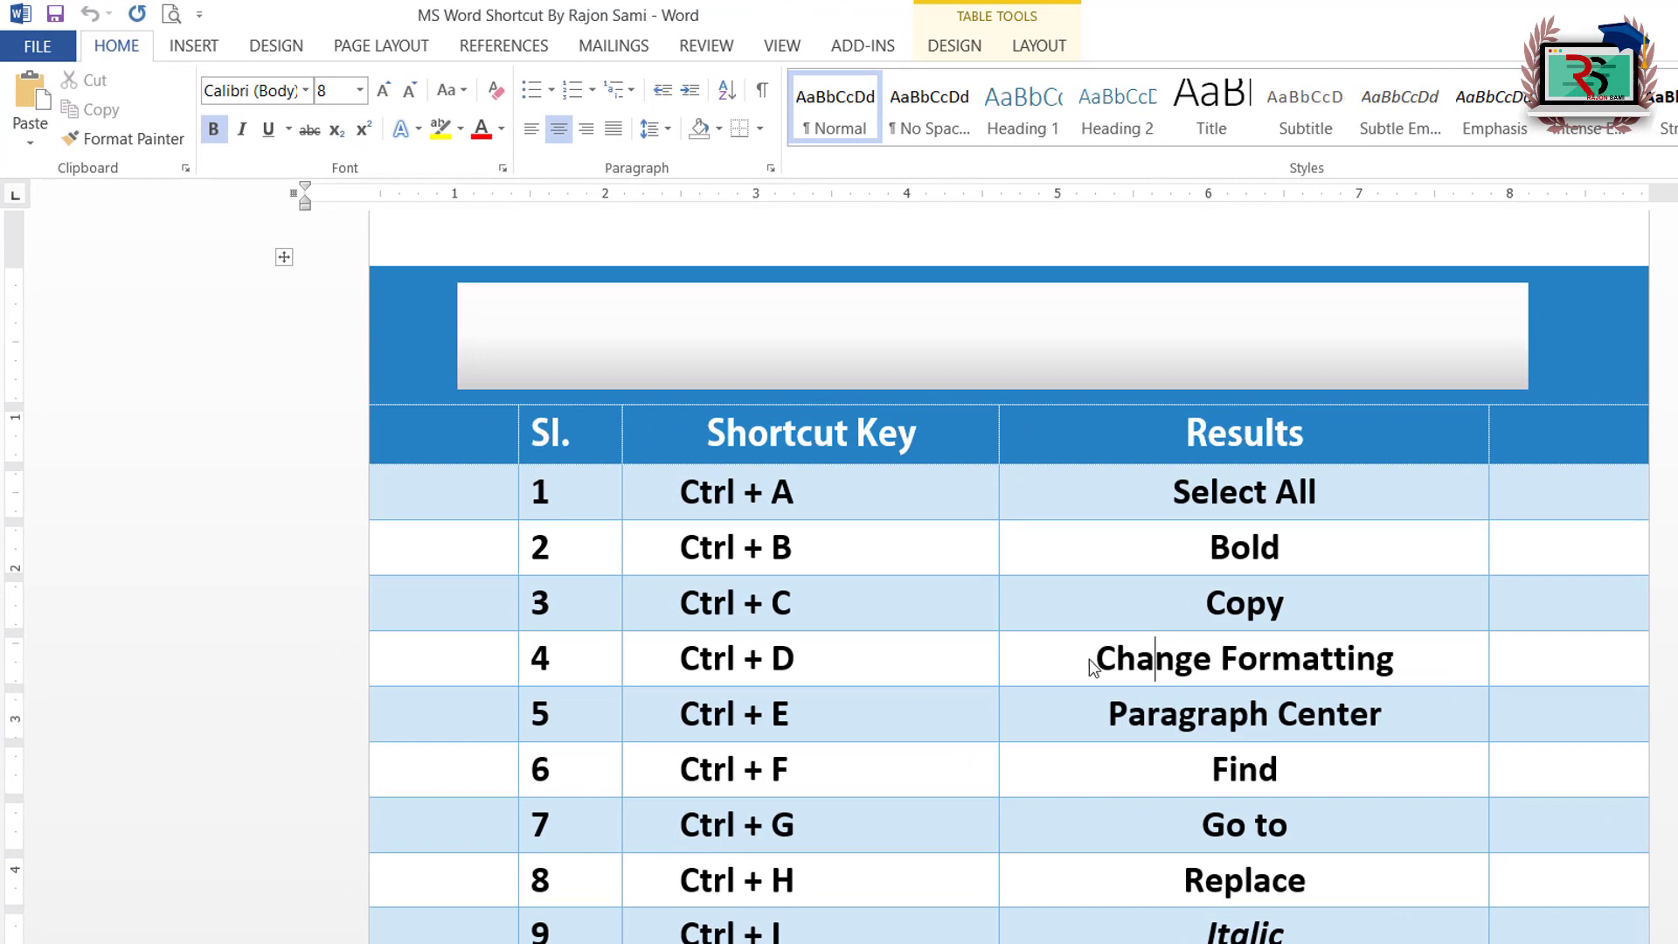
- Try UPPERCASE on the text "Change Formatting" in row 4 of the Word shortcut table, and undo it
left_click_drag(1092, 669, 1416, 649)
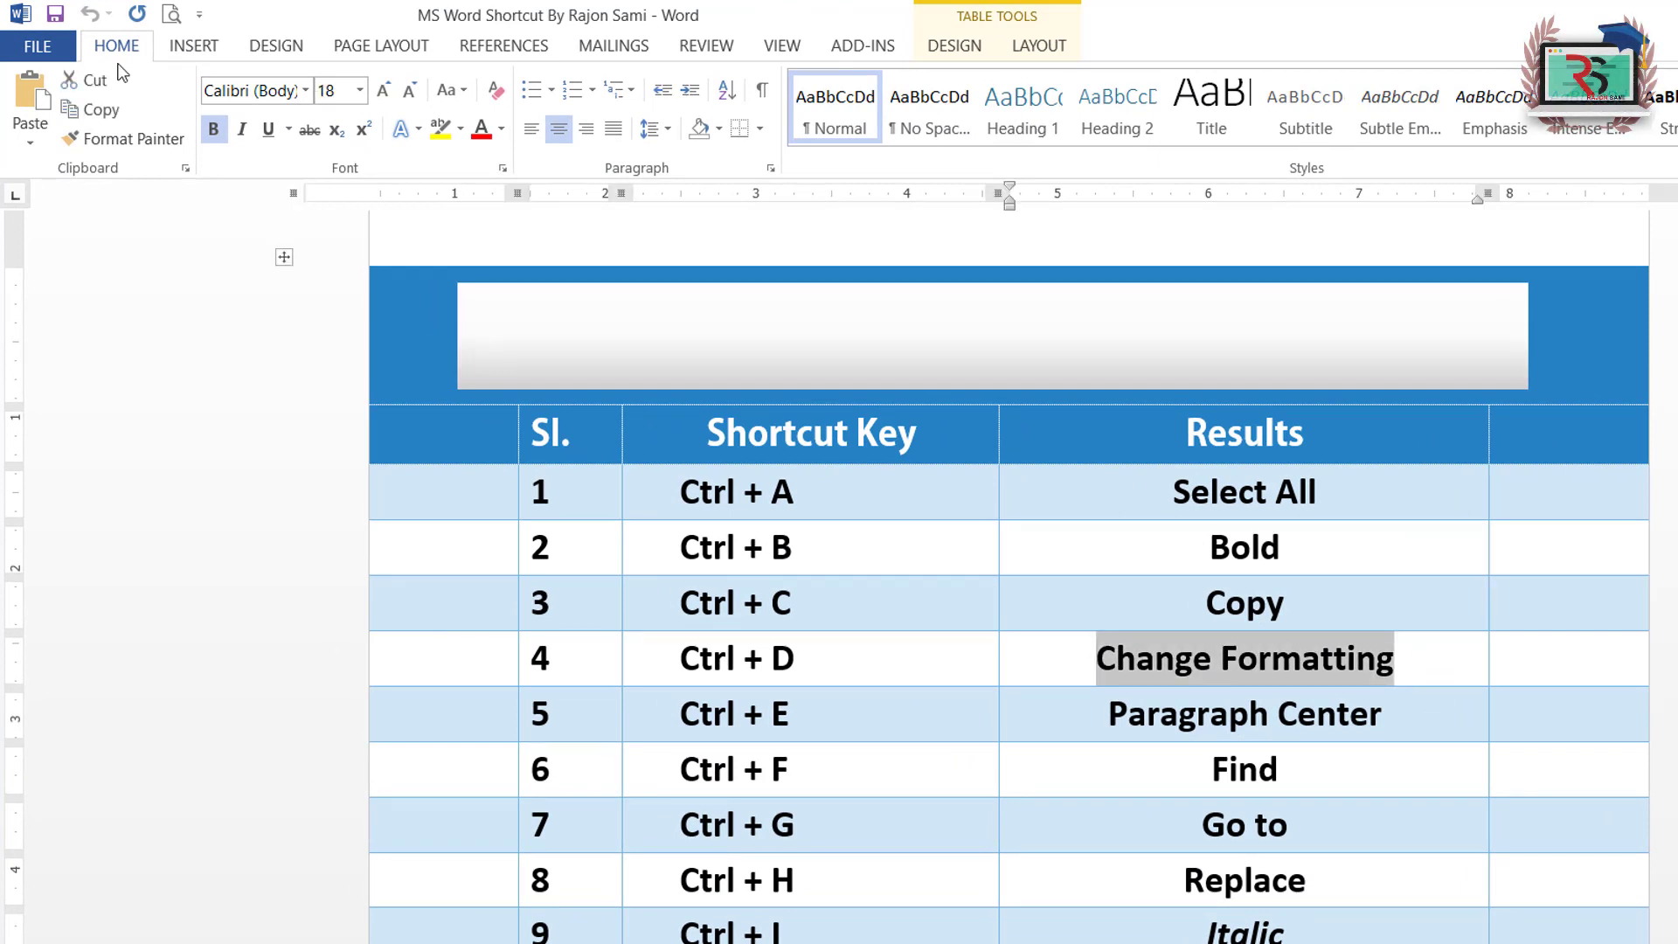
left_click(463, 91)
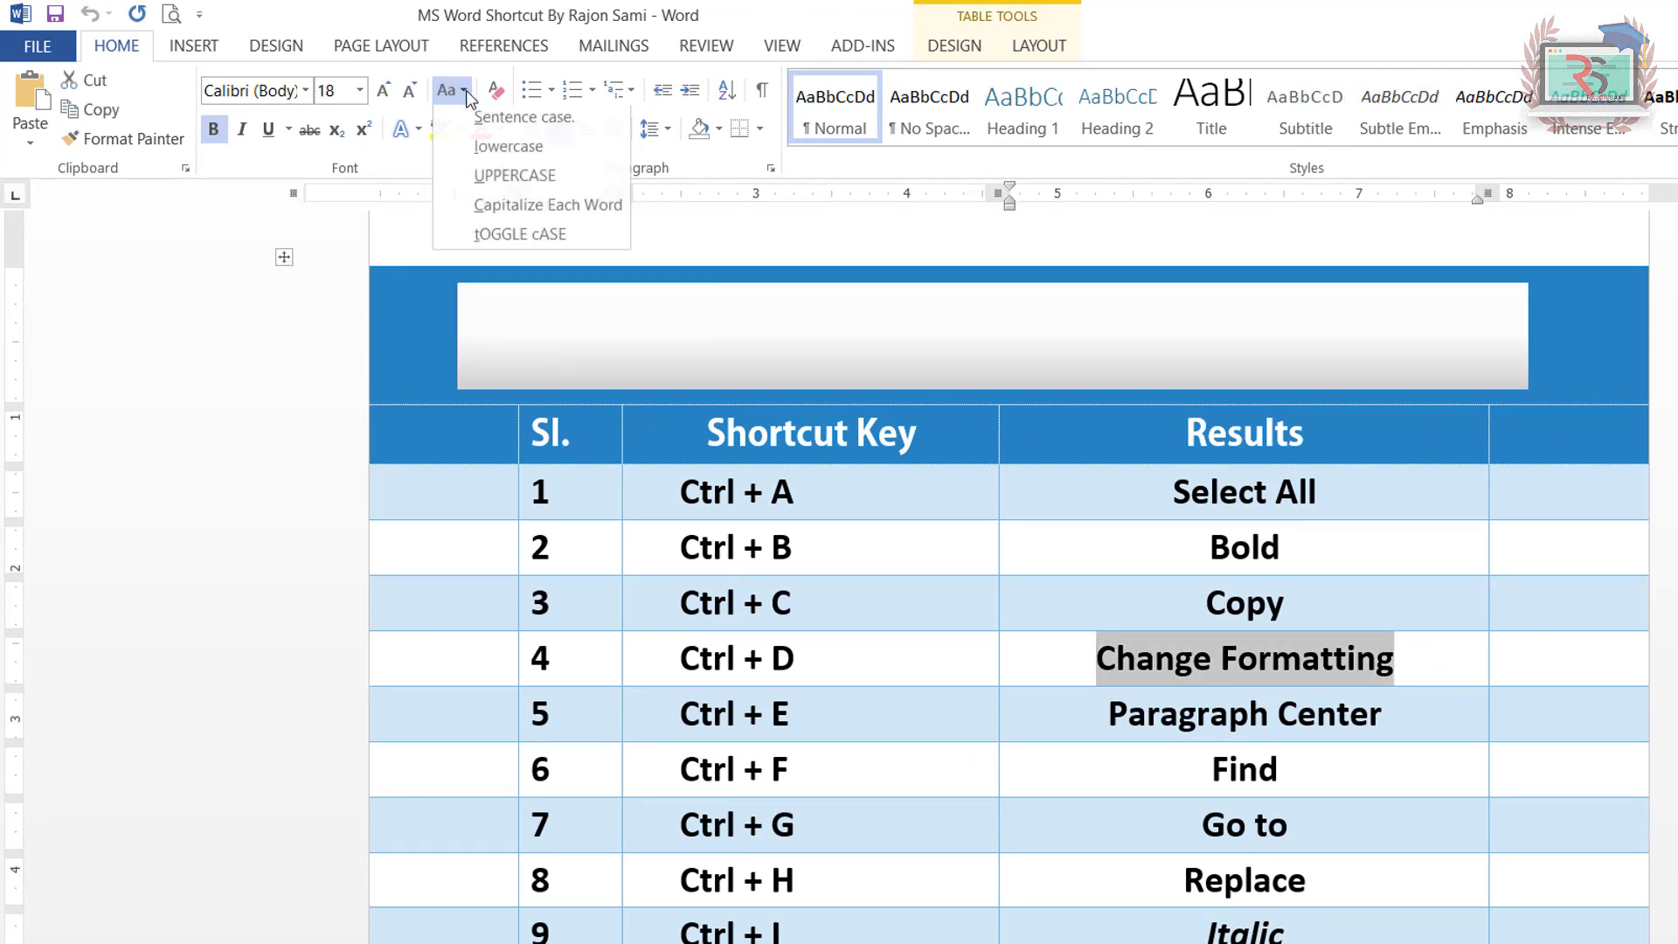
left_click(559, 178)
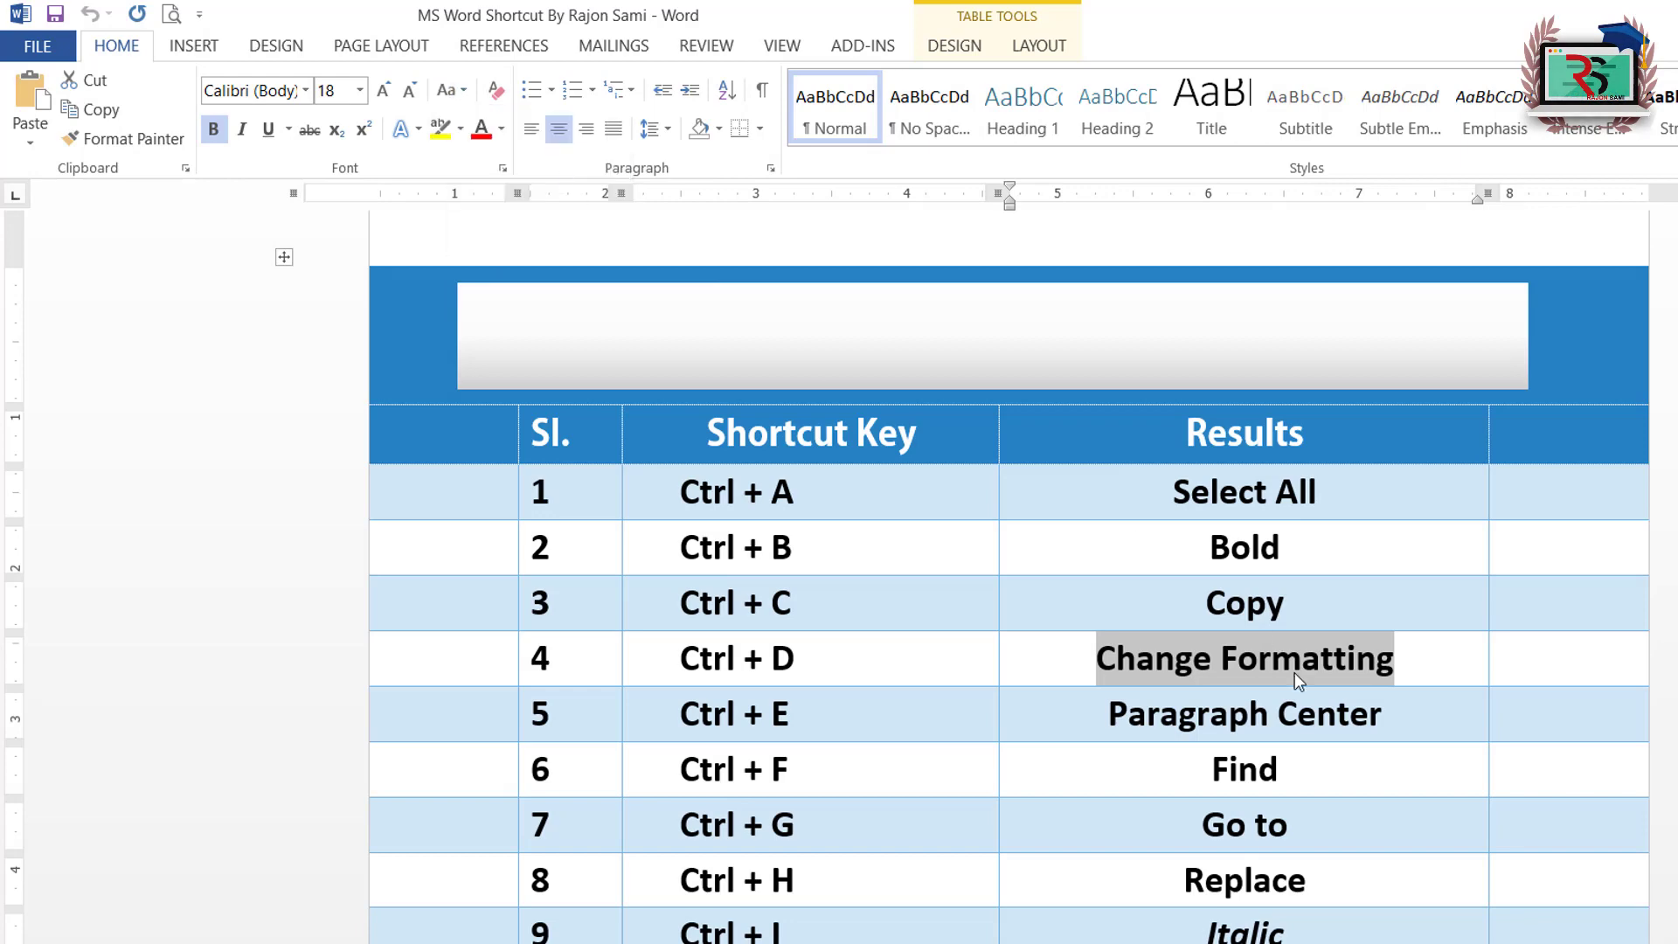
key("ctrl+z")
- Try lowercase on the selected "Change Formatting" text, and undo the change
left_click(463, 91)
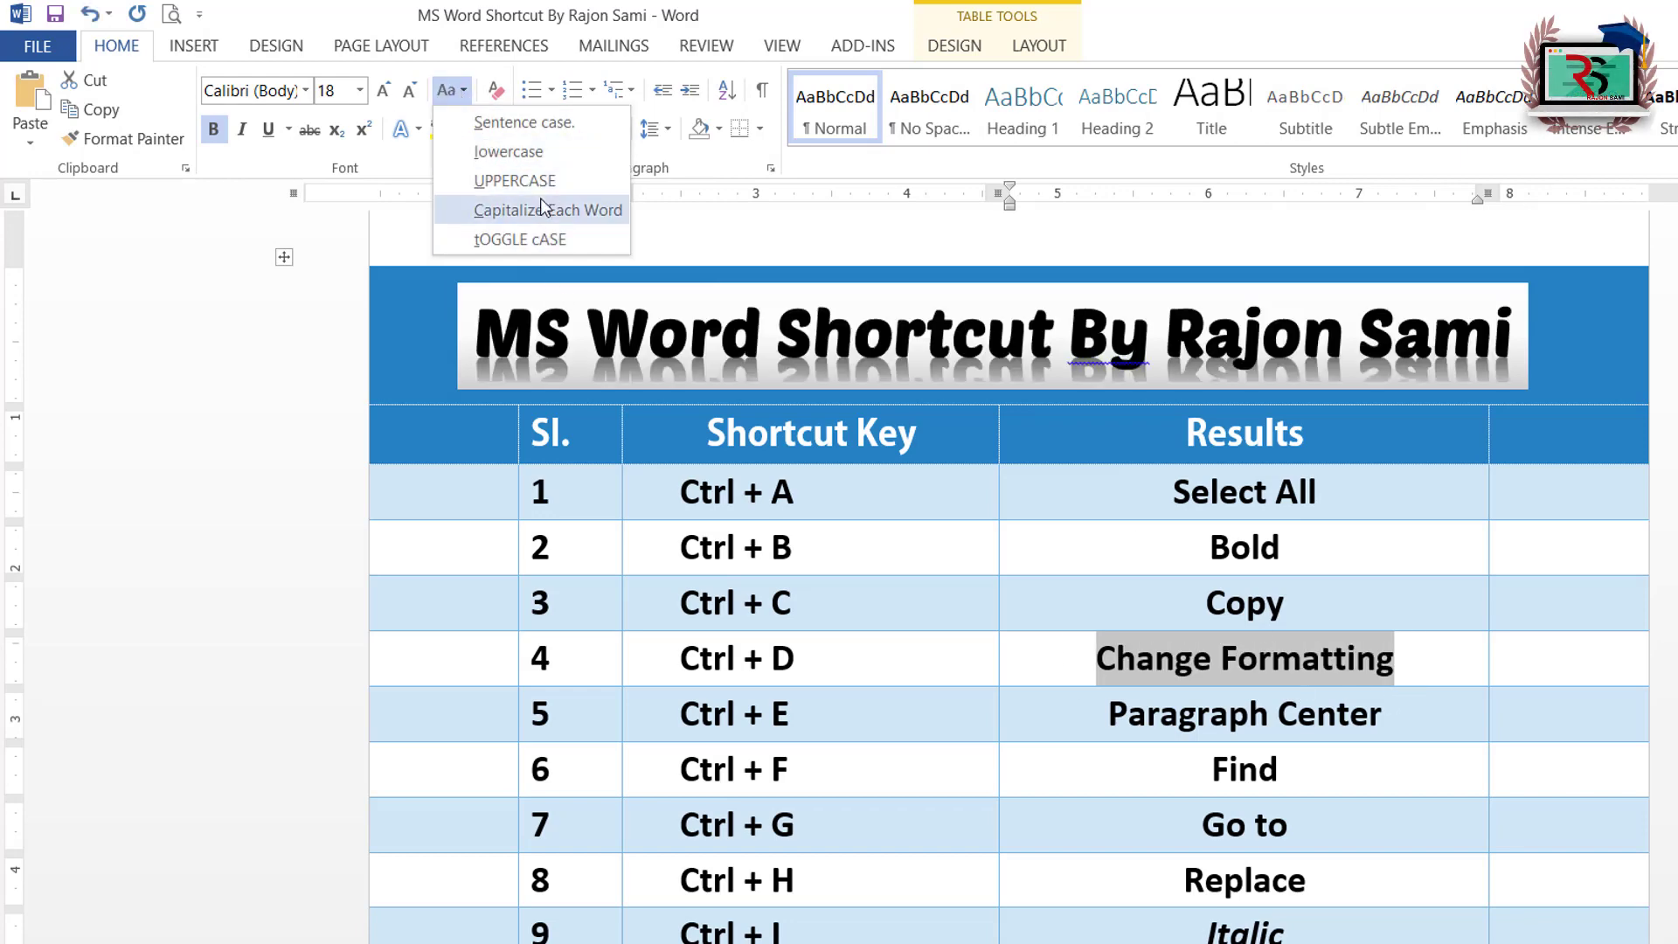
left_click(531, 153)
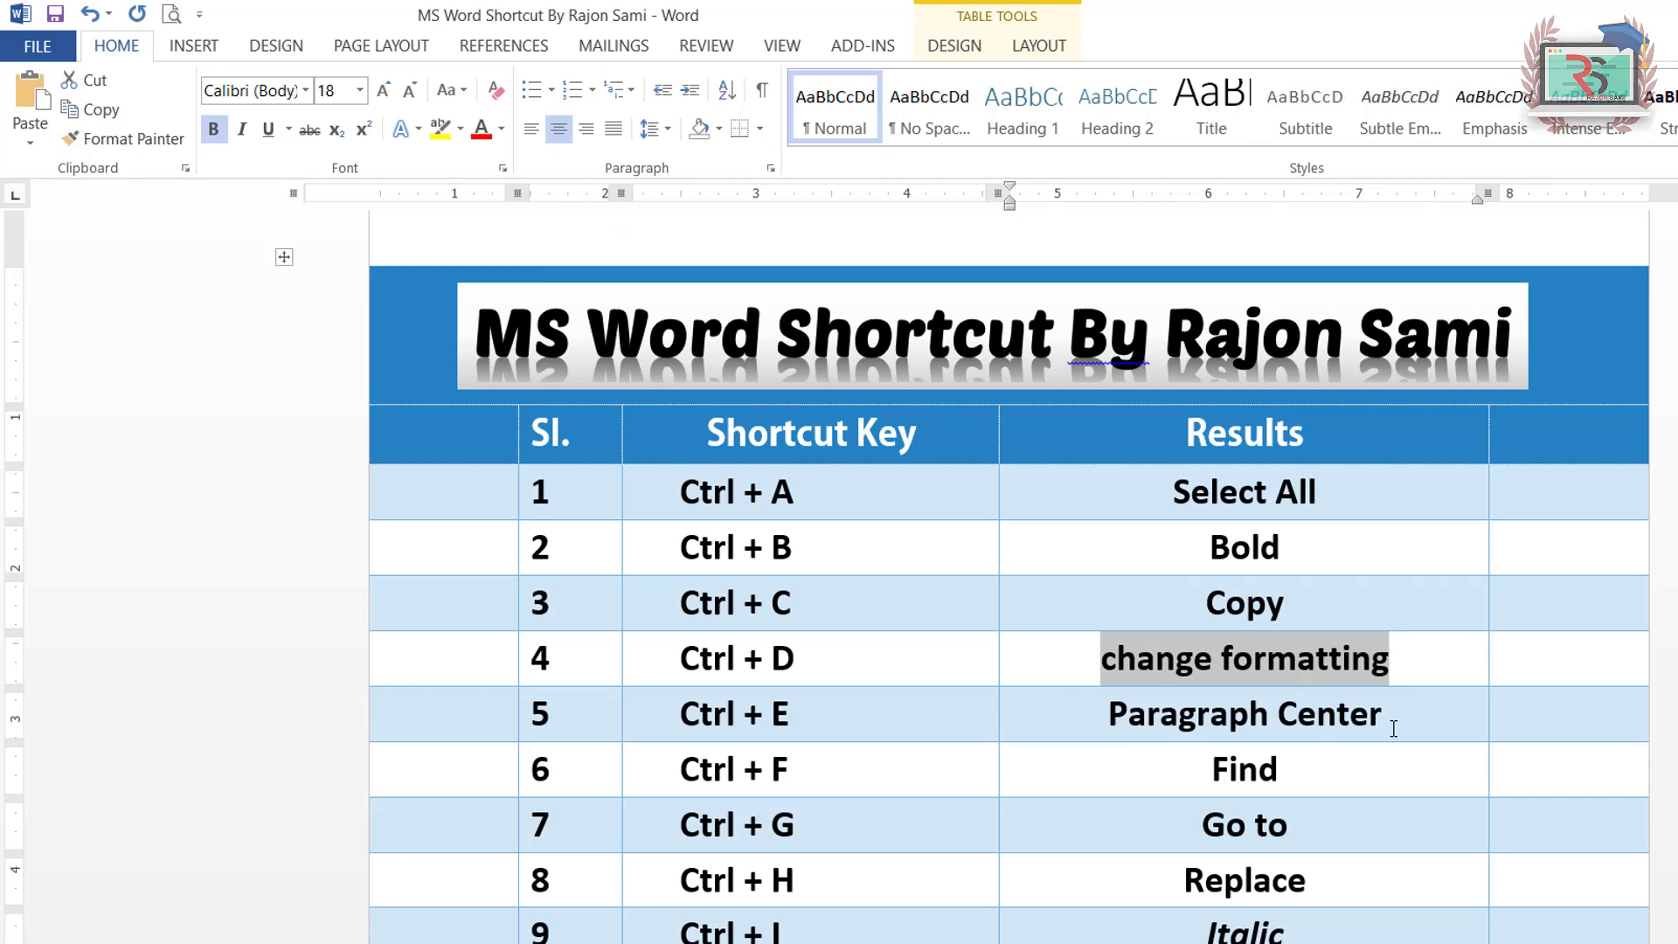
key("ctrl+z")
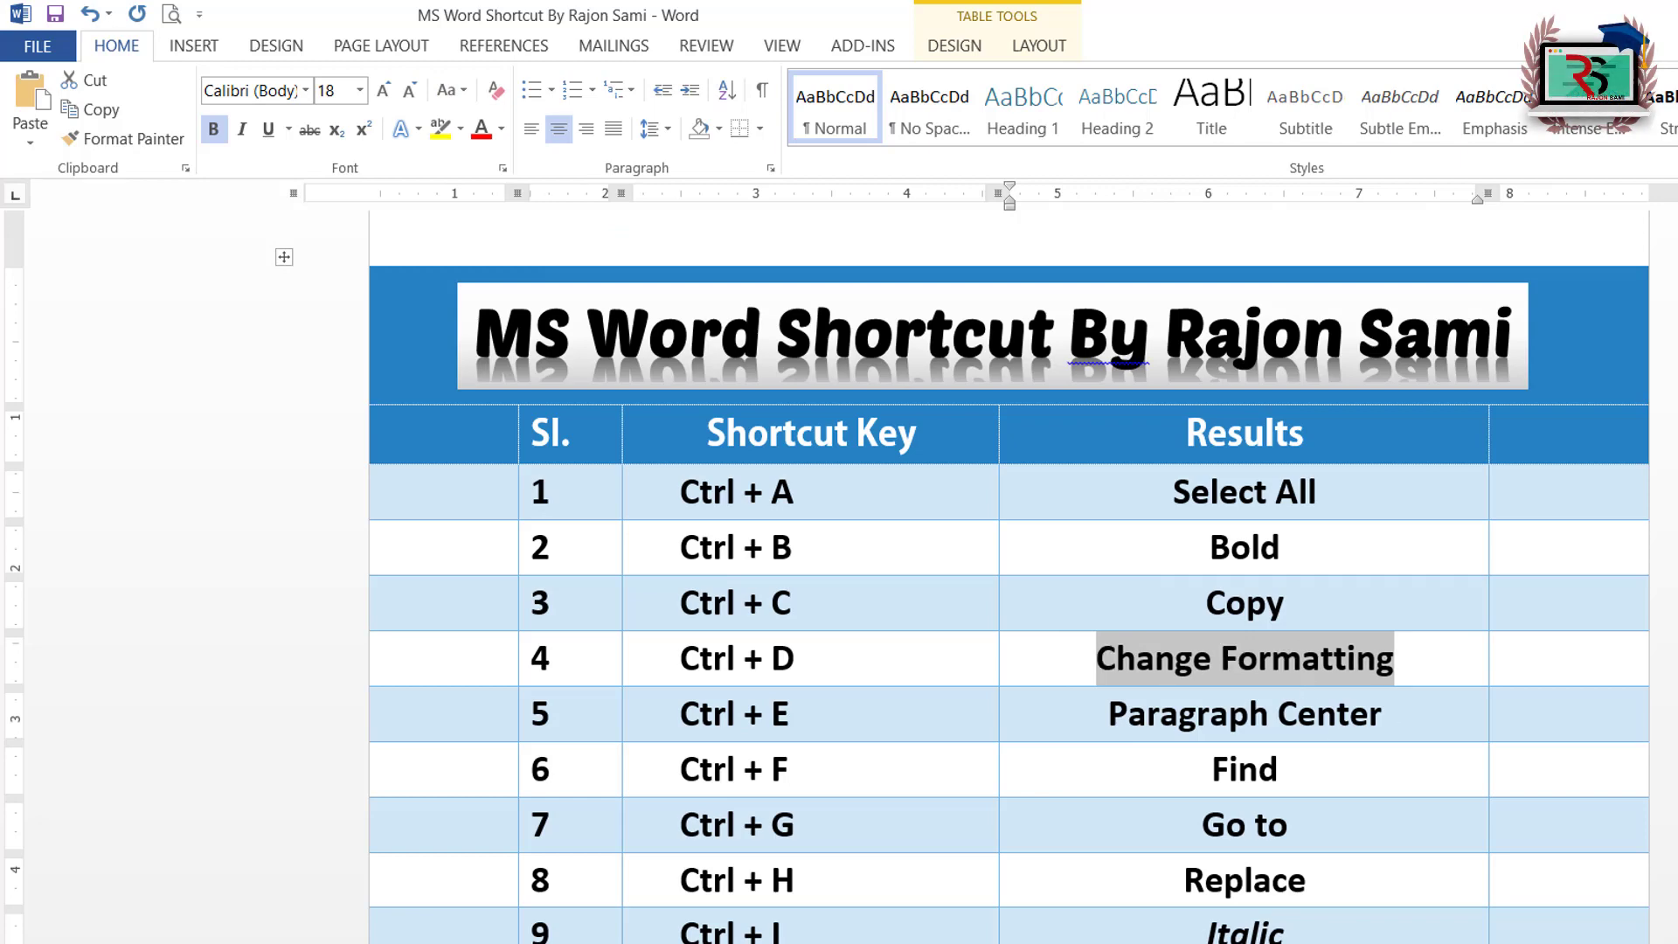
- Cycle the selected "Change Formatting" text through the available letter cases, switching four times
key("shift+F3")
key("shift+F3")
key("shift+F3")
key("shift+F3")
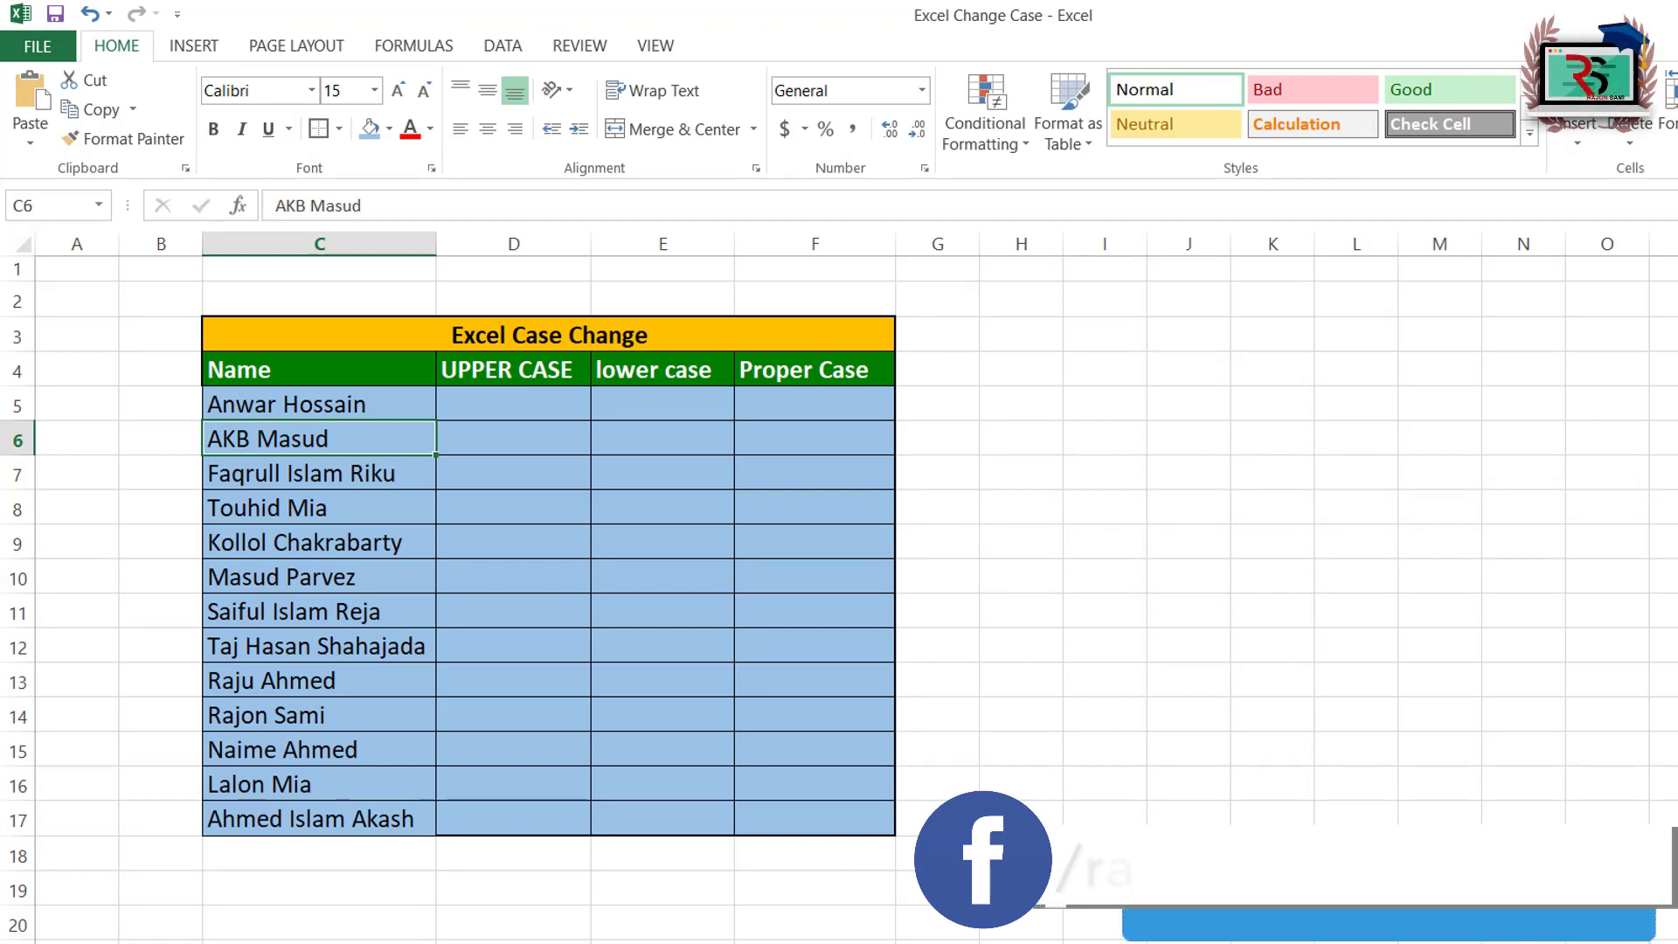
left_click(533, 546)
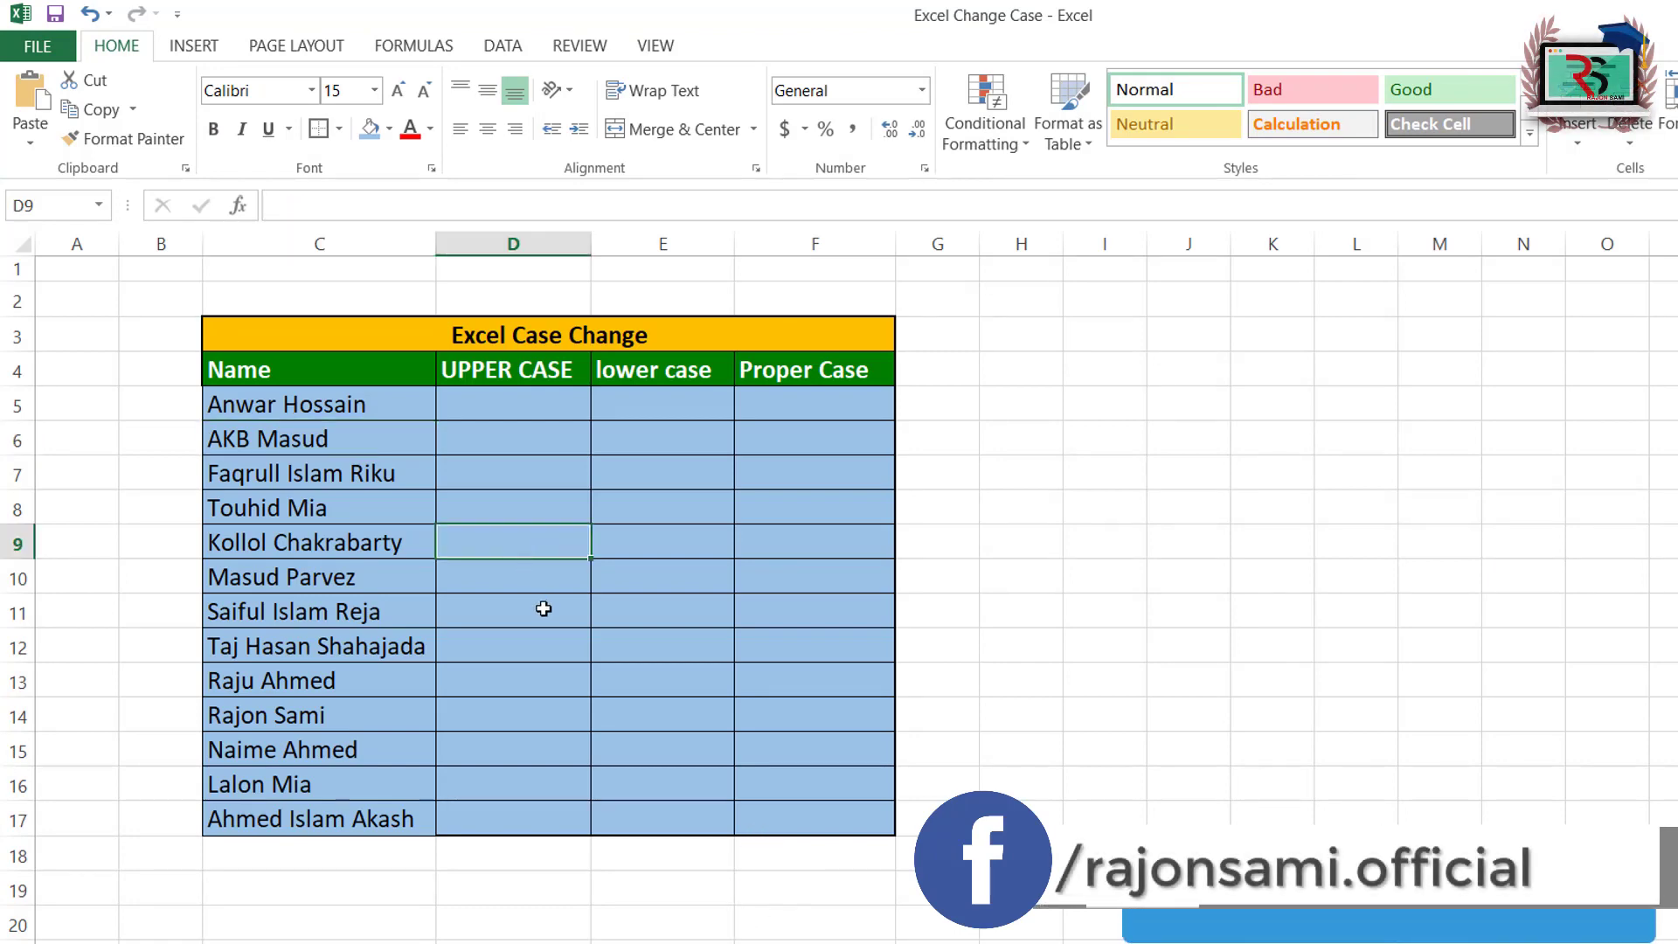
left_click_drag(304, 405, 411, 691)
left_click(325, 749)
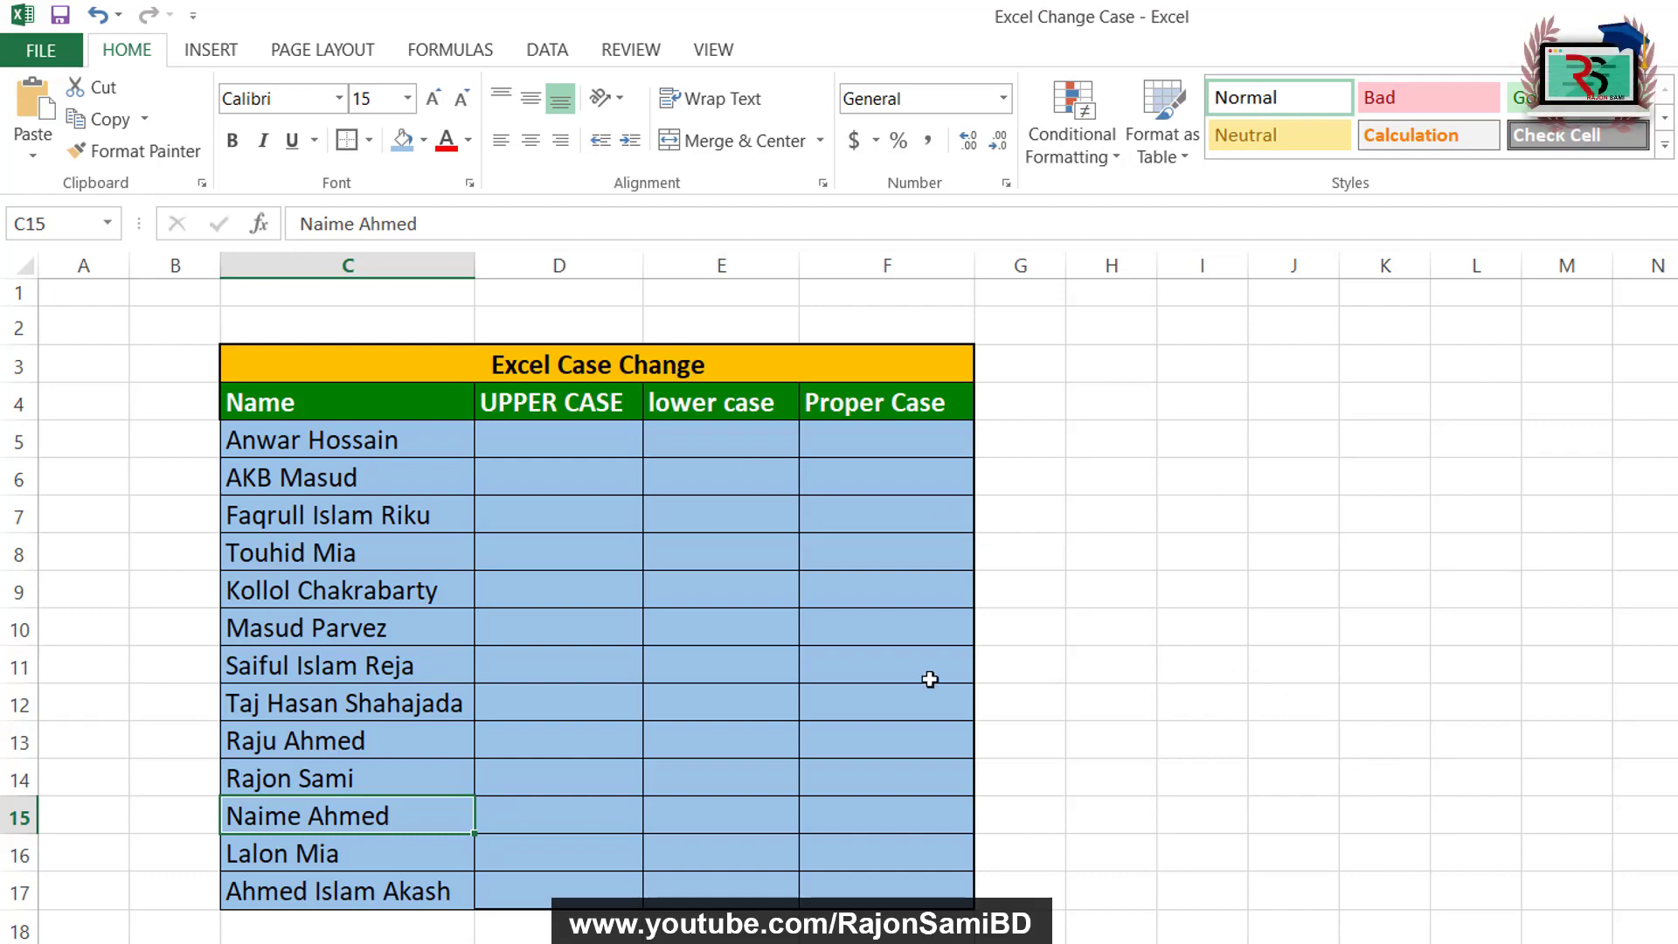
- Enter the formula =UPPER(C5) in empty cell I9 and autofit column I to its contents
left_click(1191, 592)
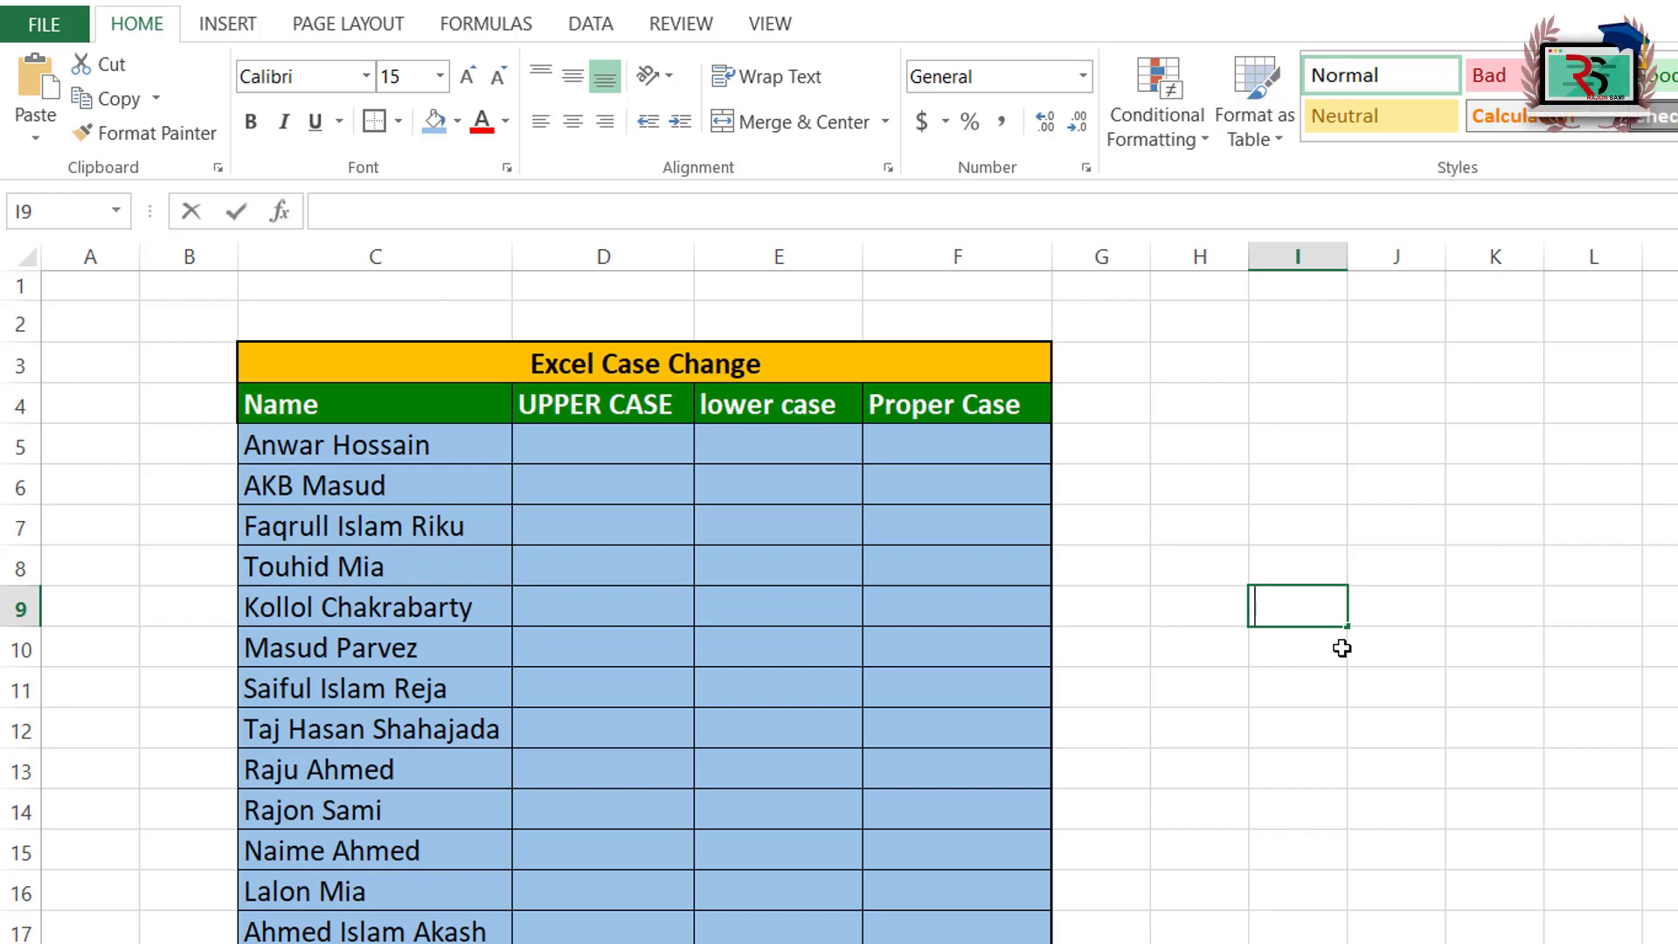
type("=")
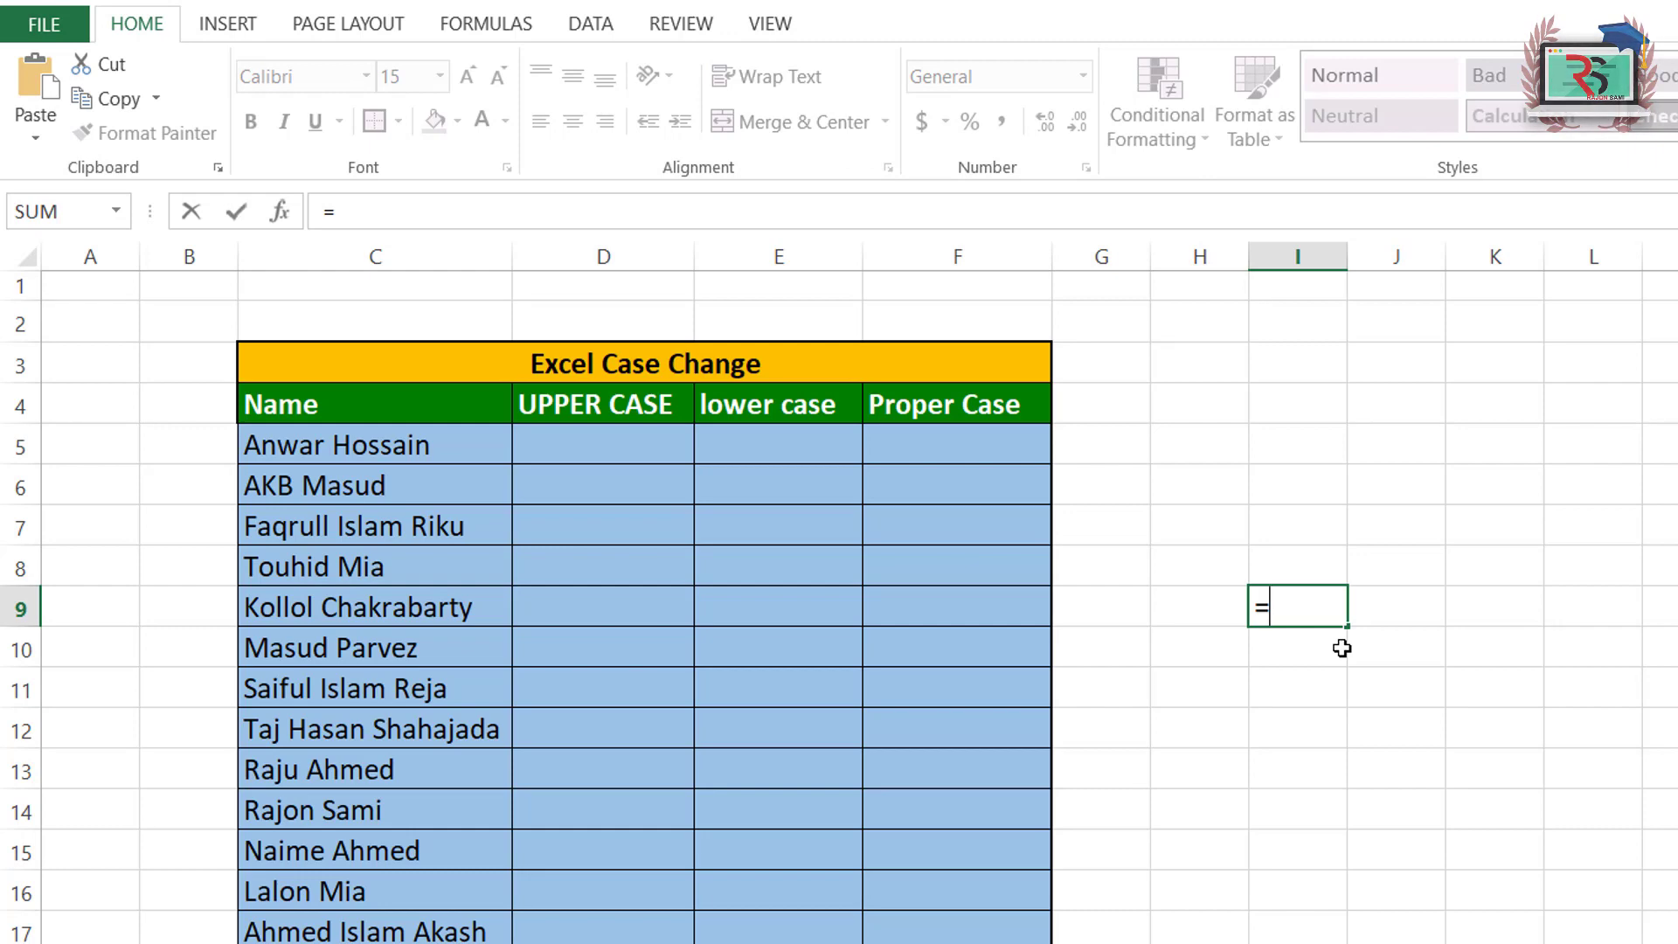
type("upper")
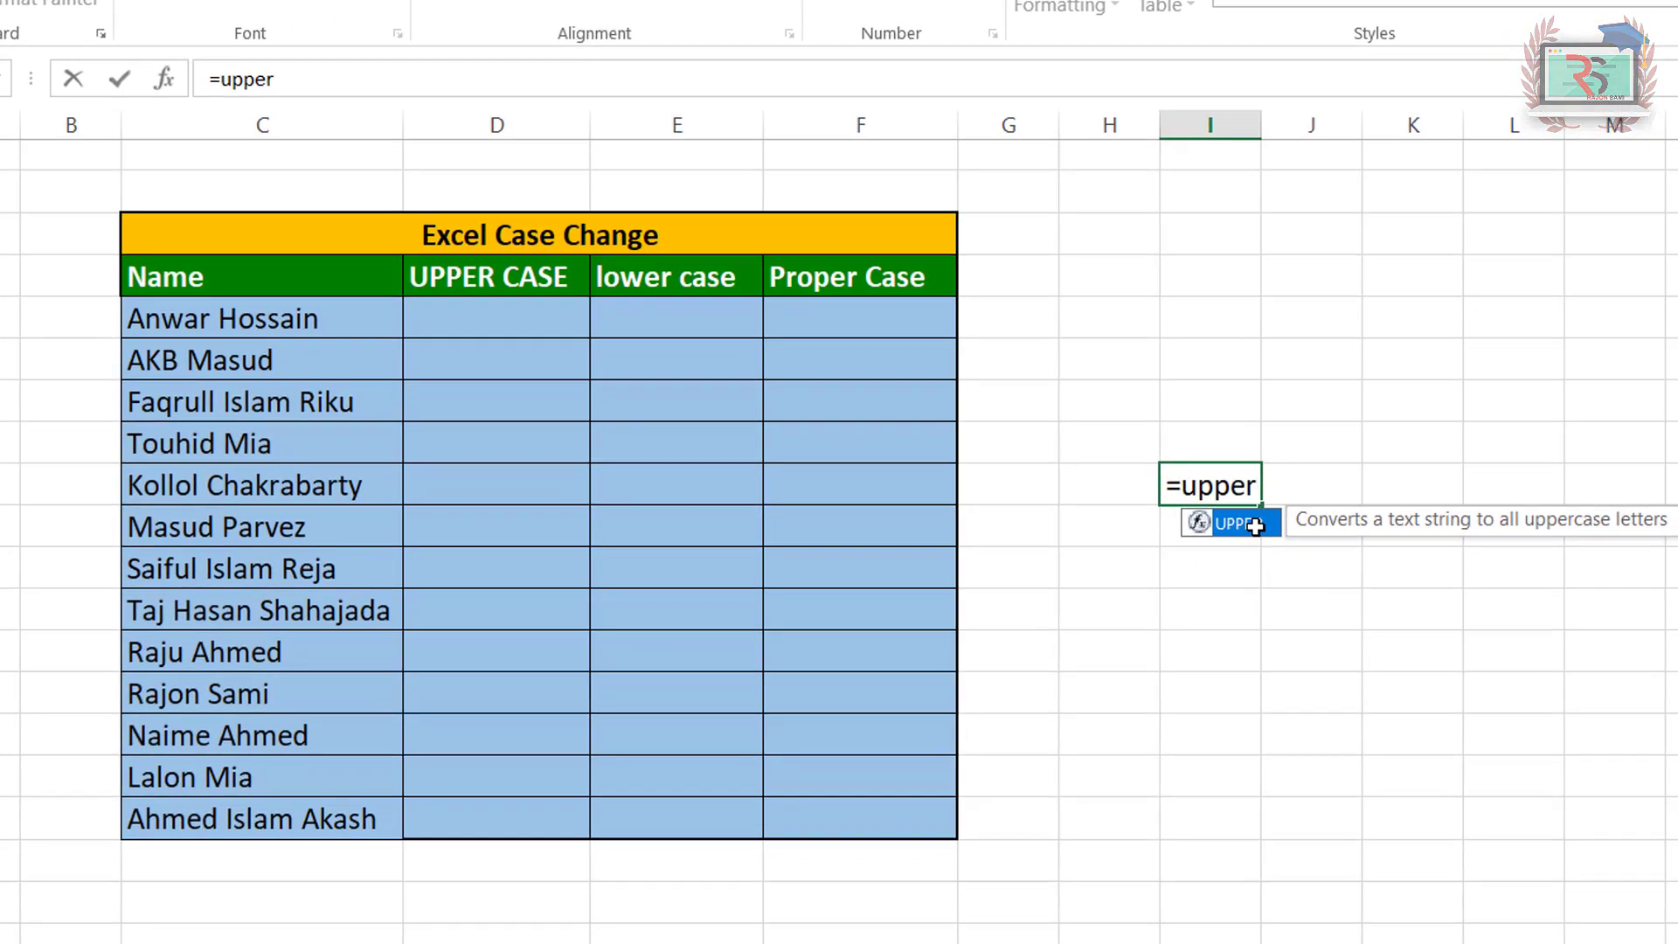
type("(")
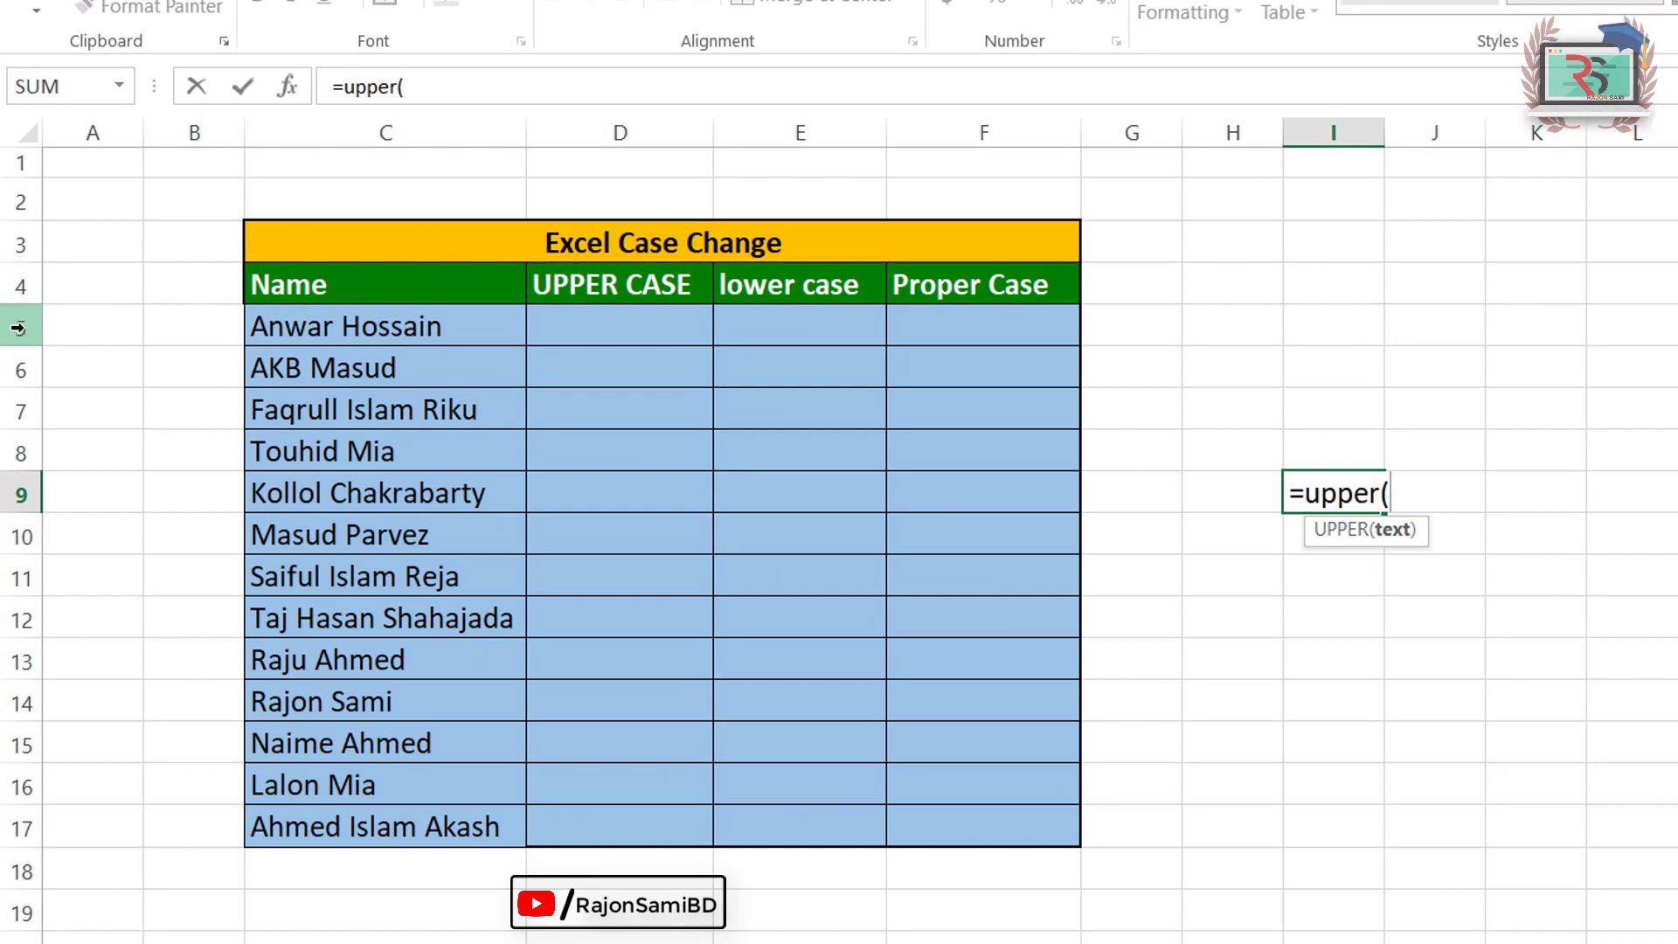
type("c5")
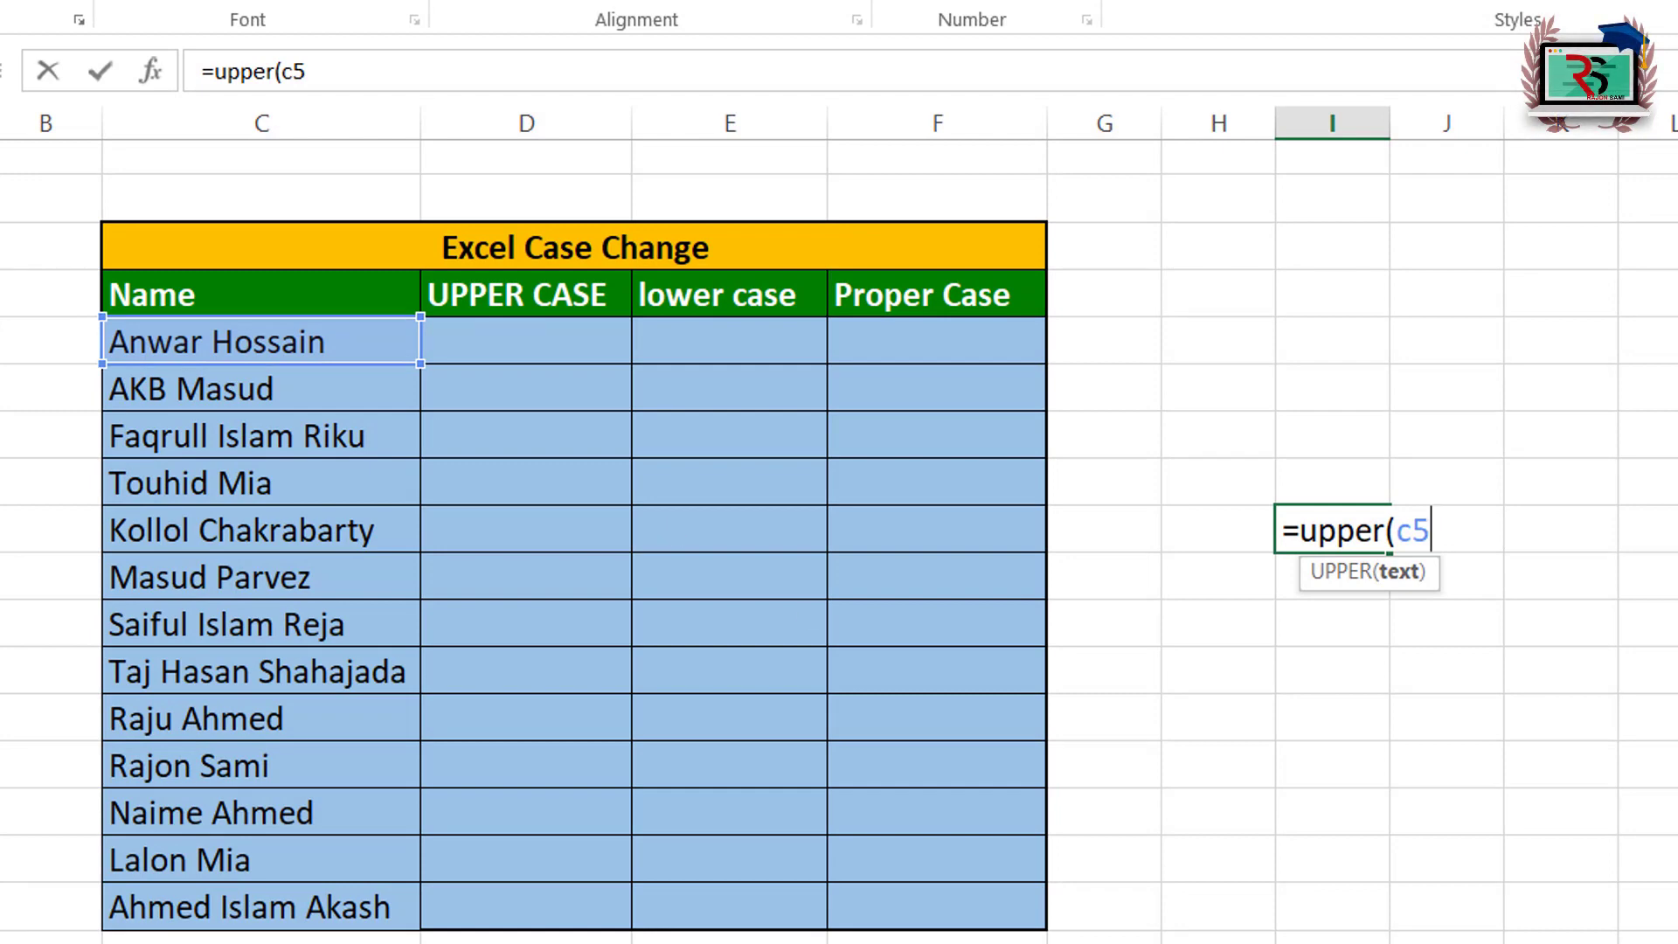
type(")")
key("Return")
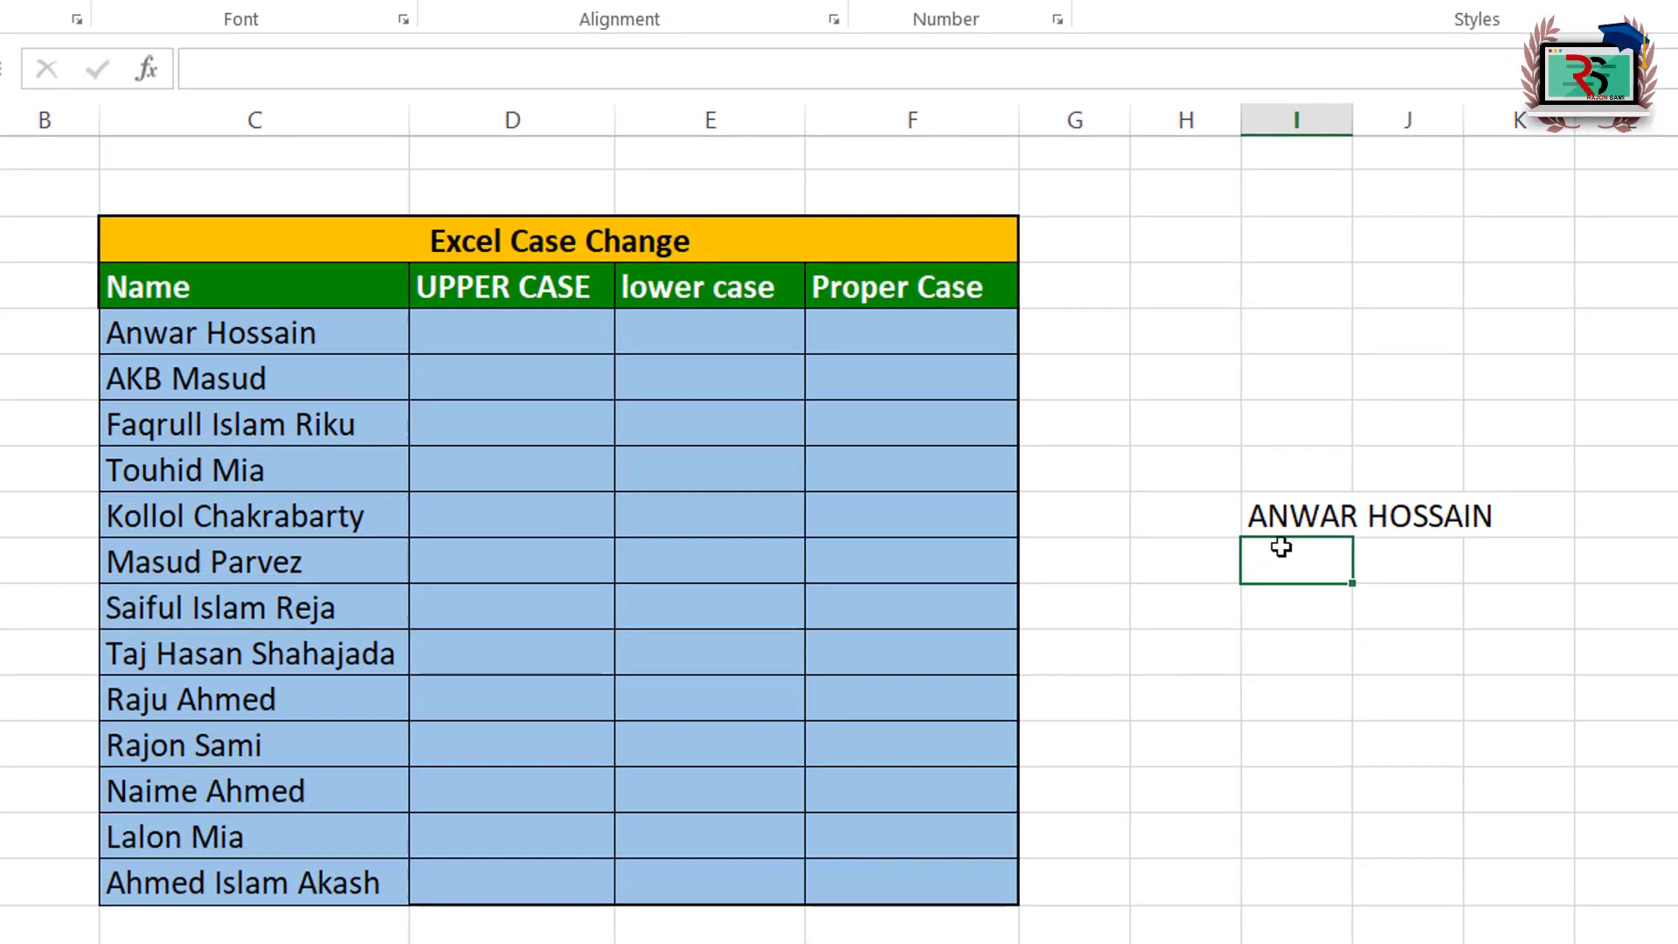
double_click(1354, 119)
left_click(1462, 689)
left_click(1371, 515)
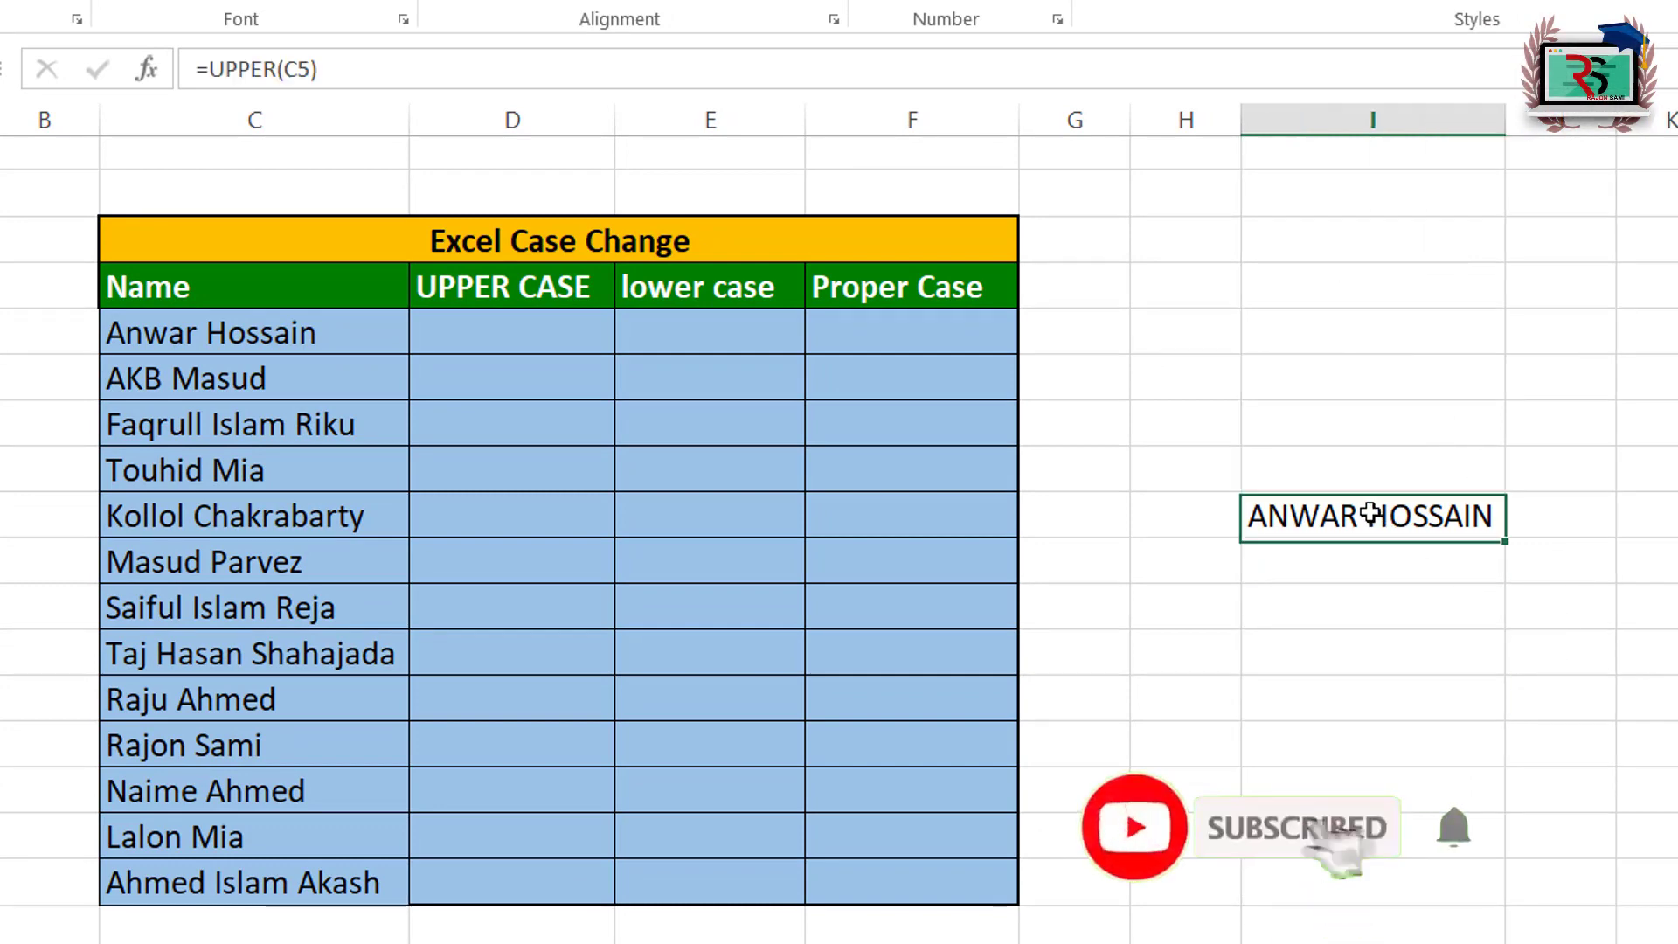
left_click(1350, 558)
left_click(1332, 515)
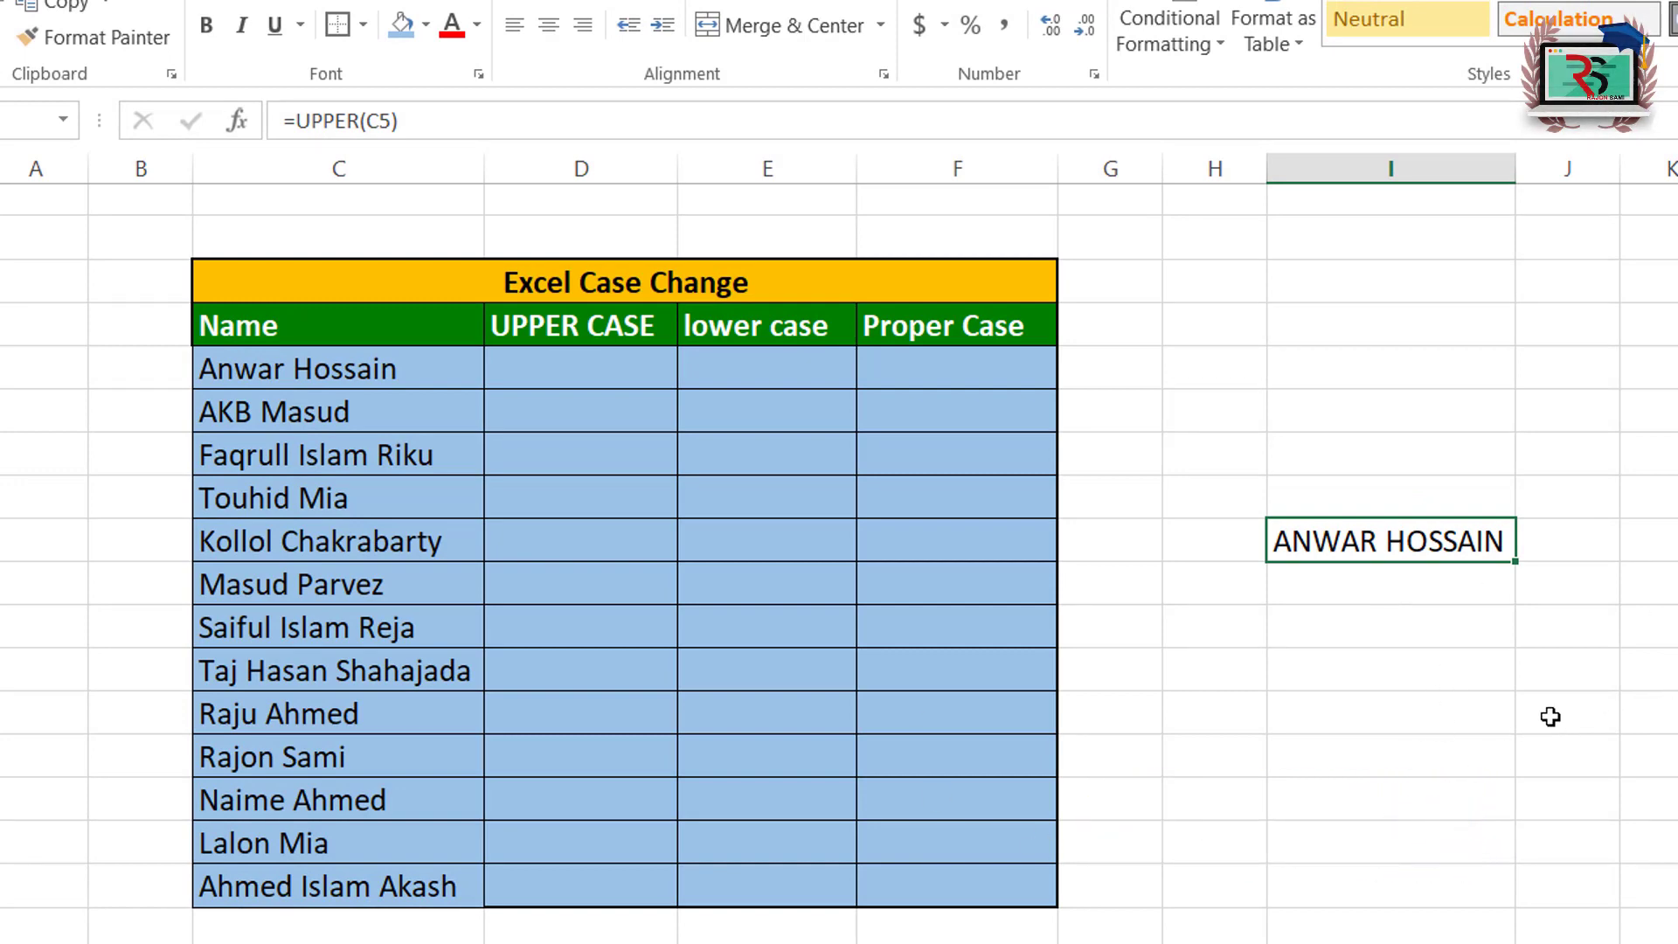
- Enter the formula =UPPER(C12) in cell H5 and autofit column H to its contents
left_click(1215, 368)
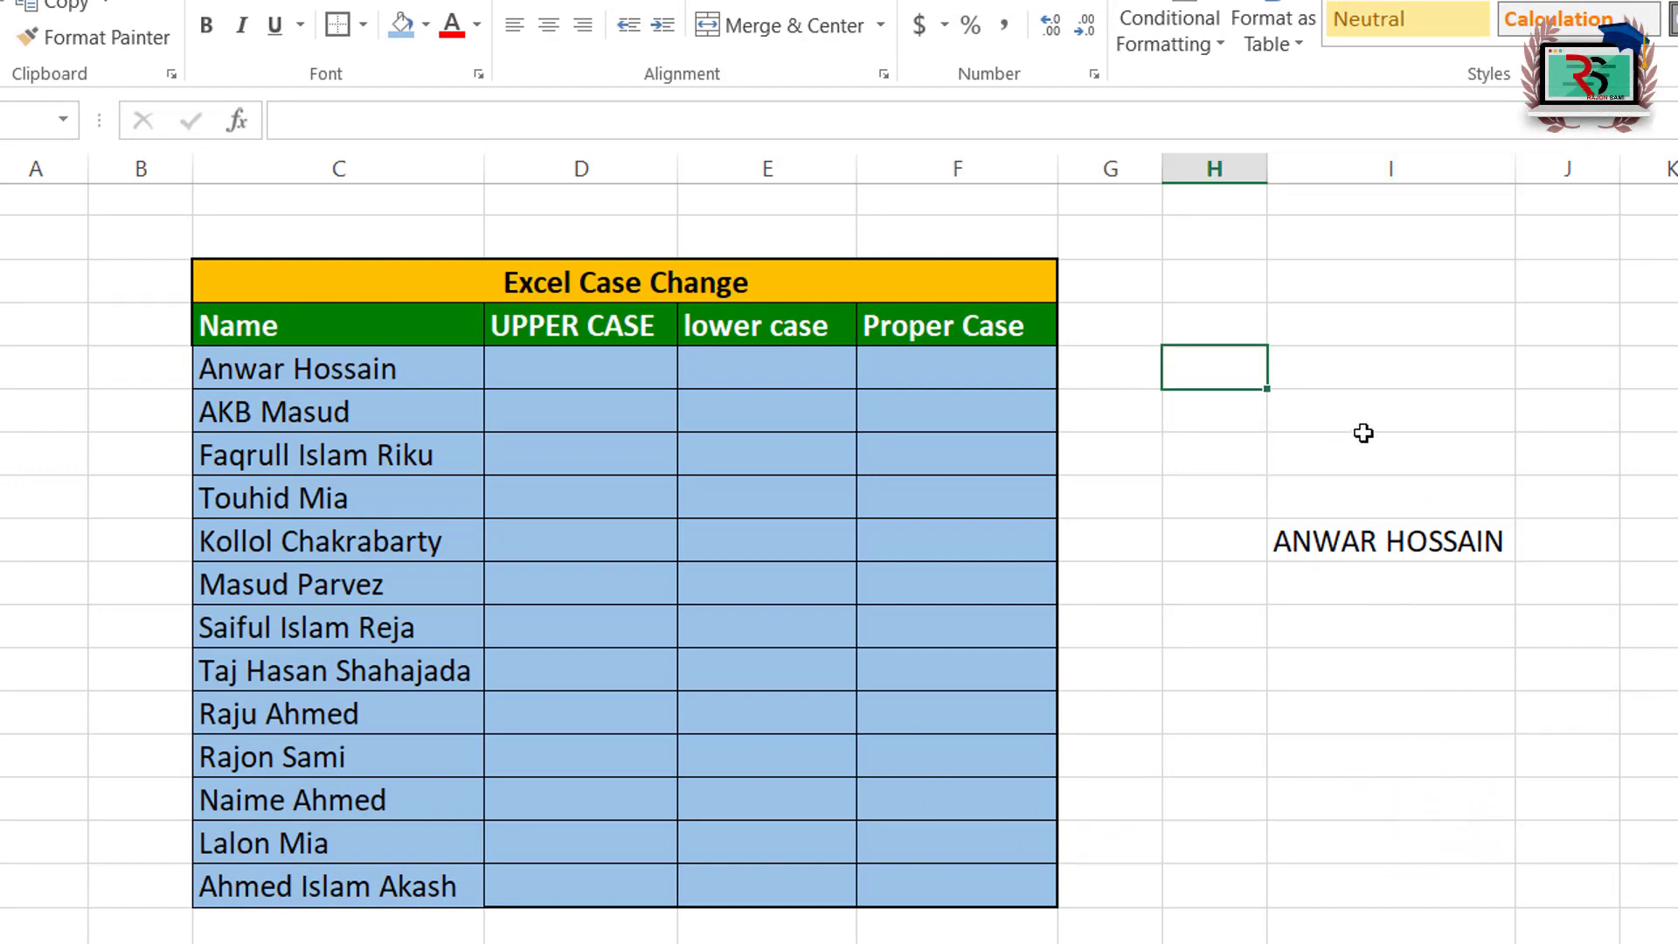
type("=")
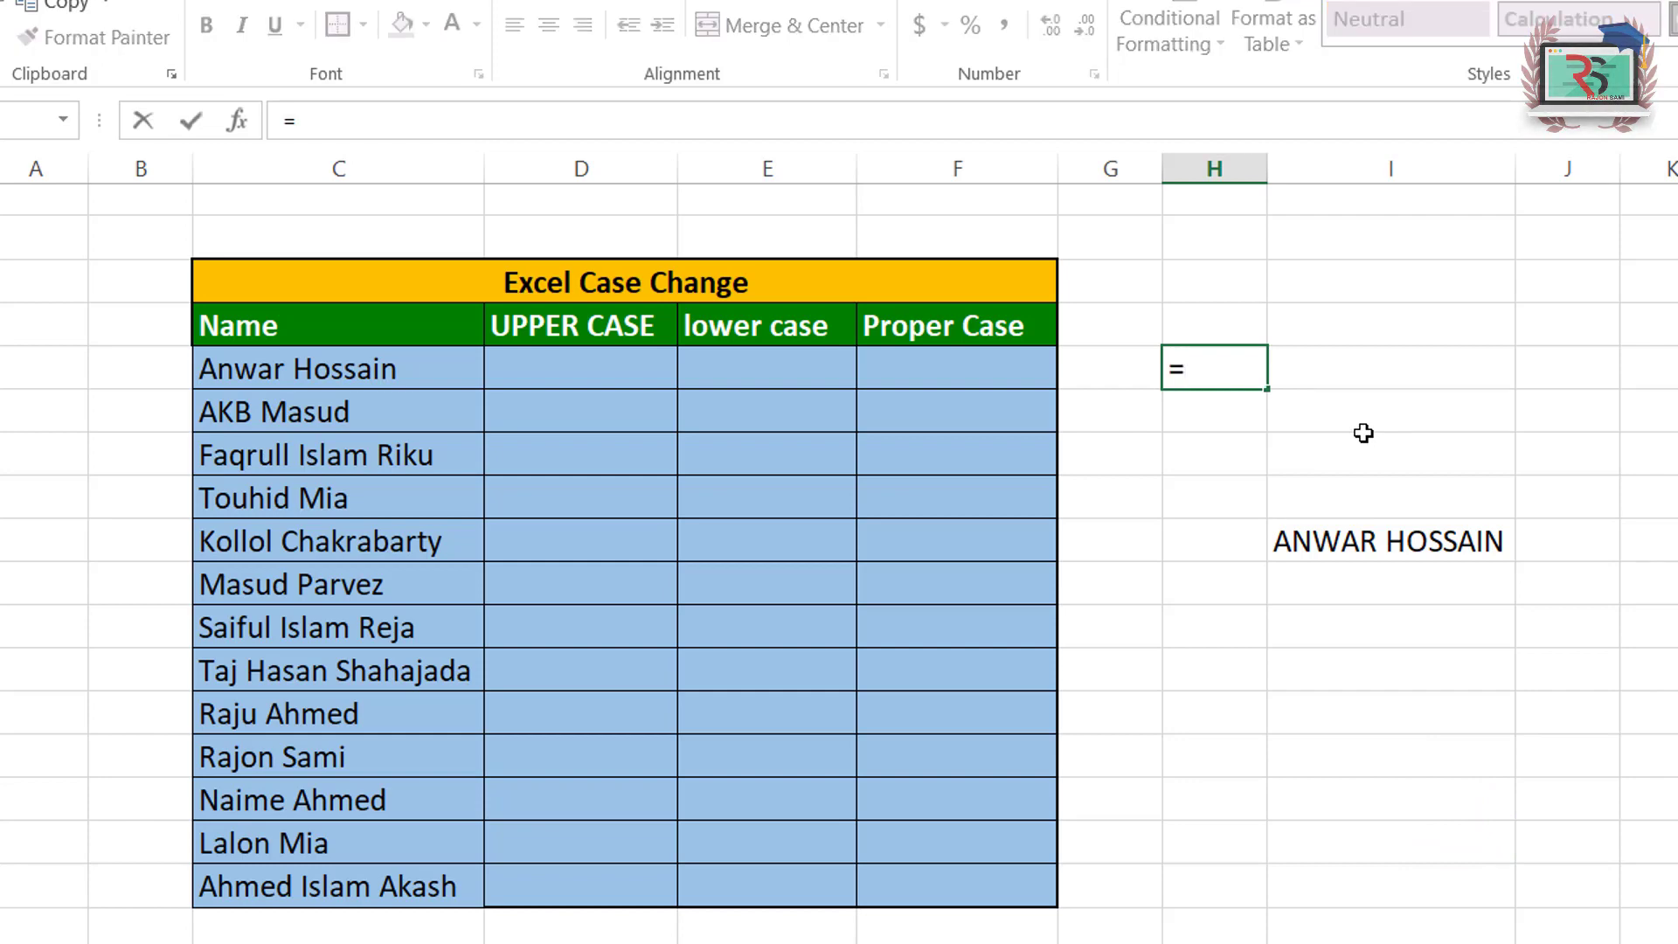
type("upp")
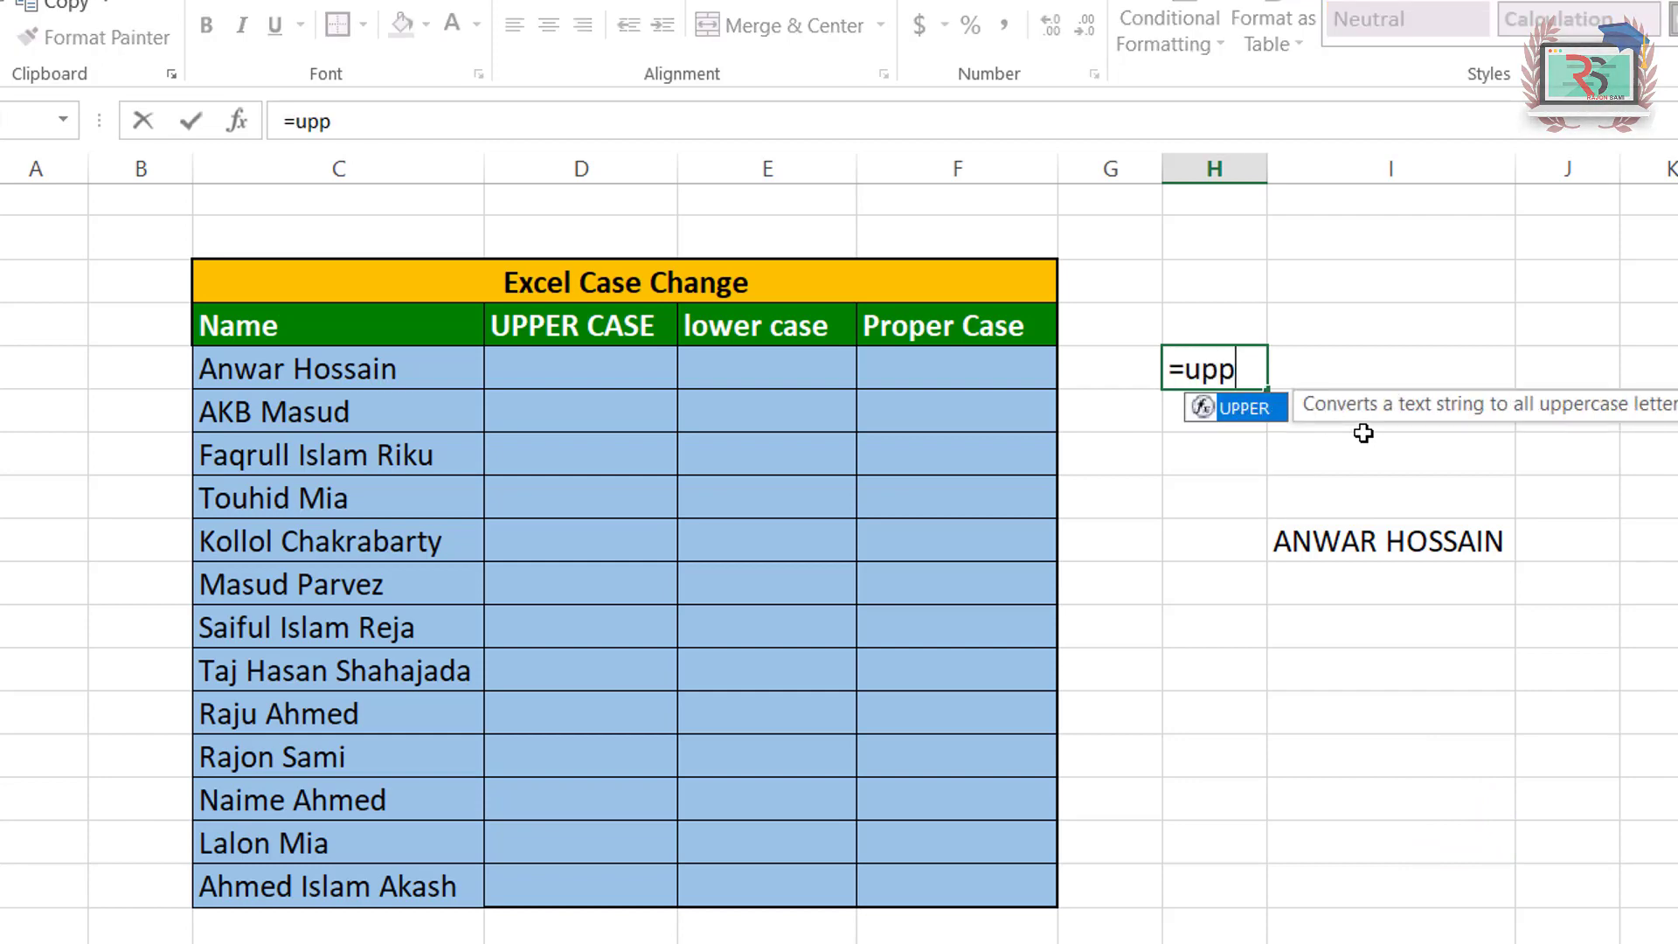
type("er(")
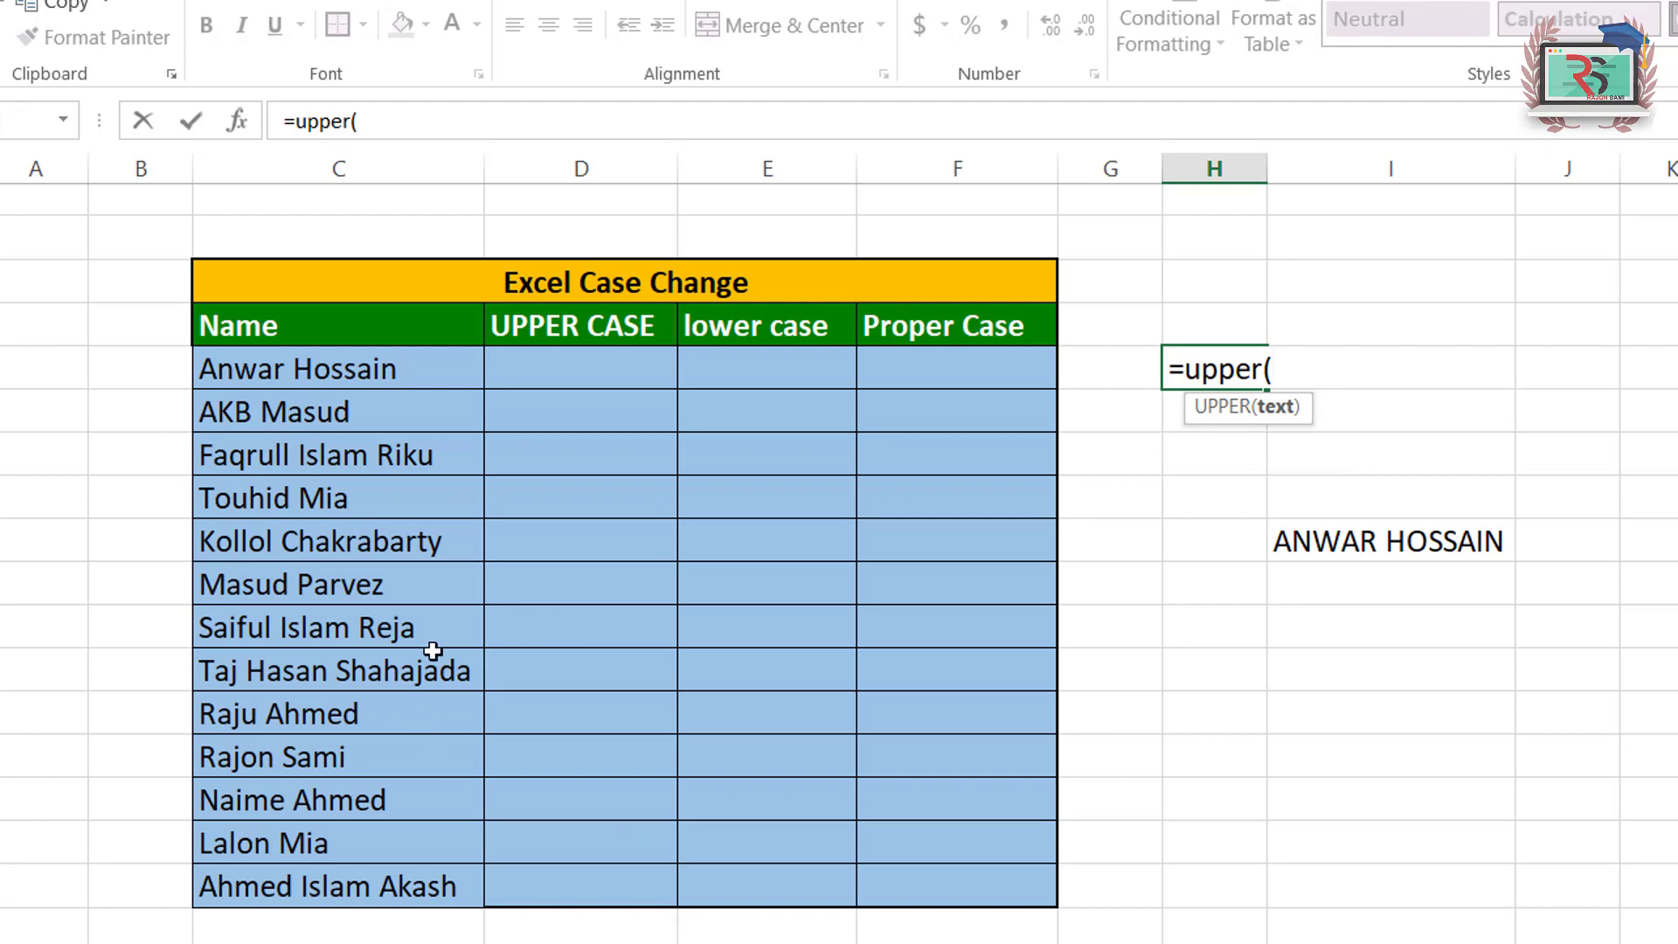
left_click(301, 671)
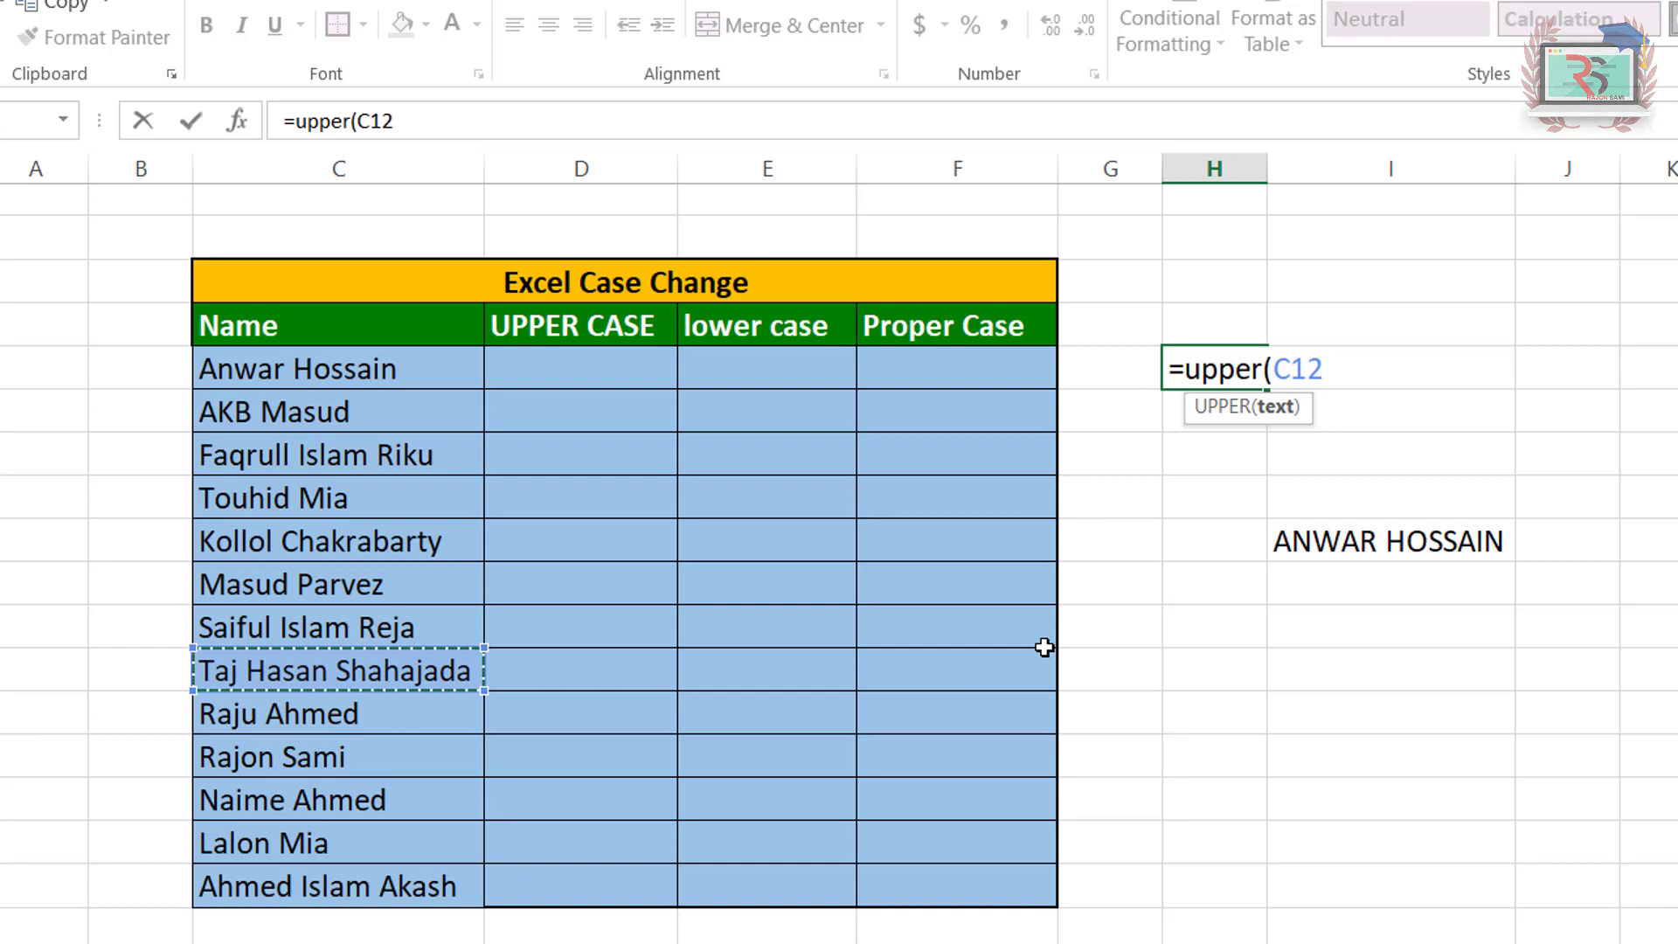
type(")")
key("Return")
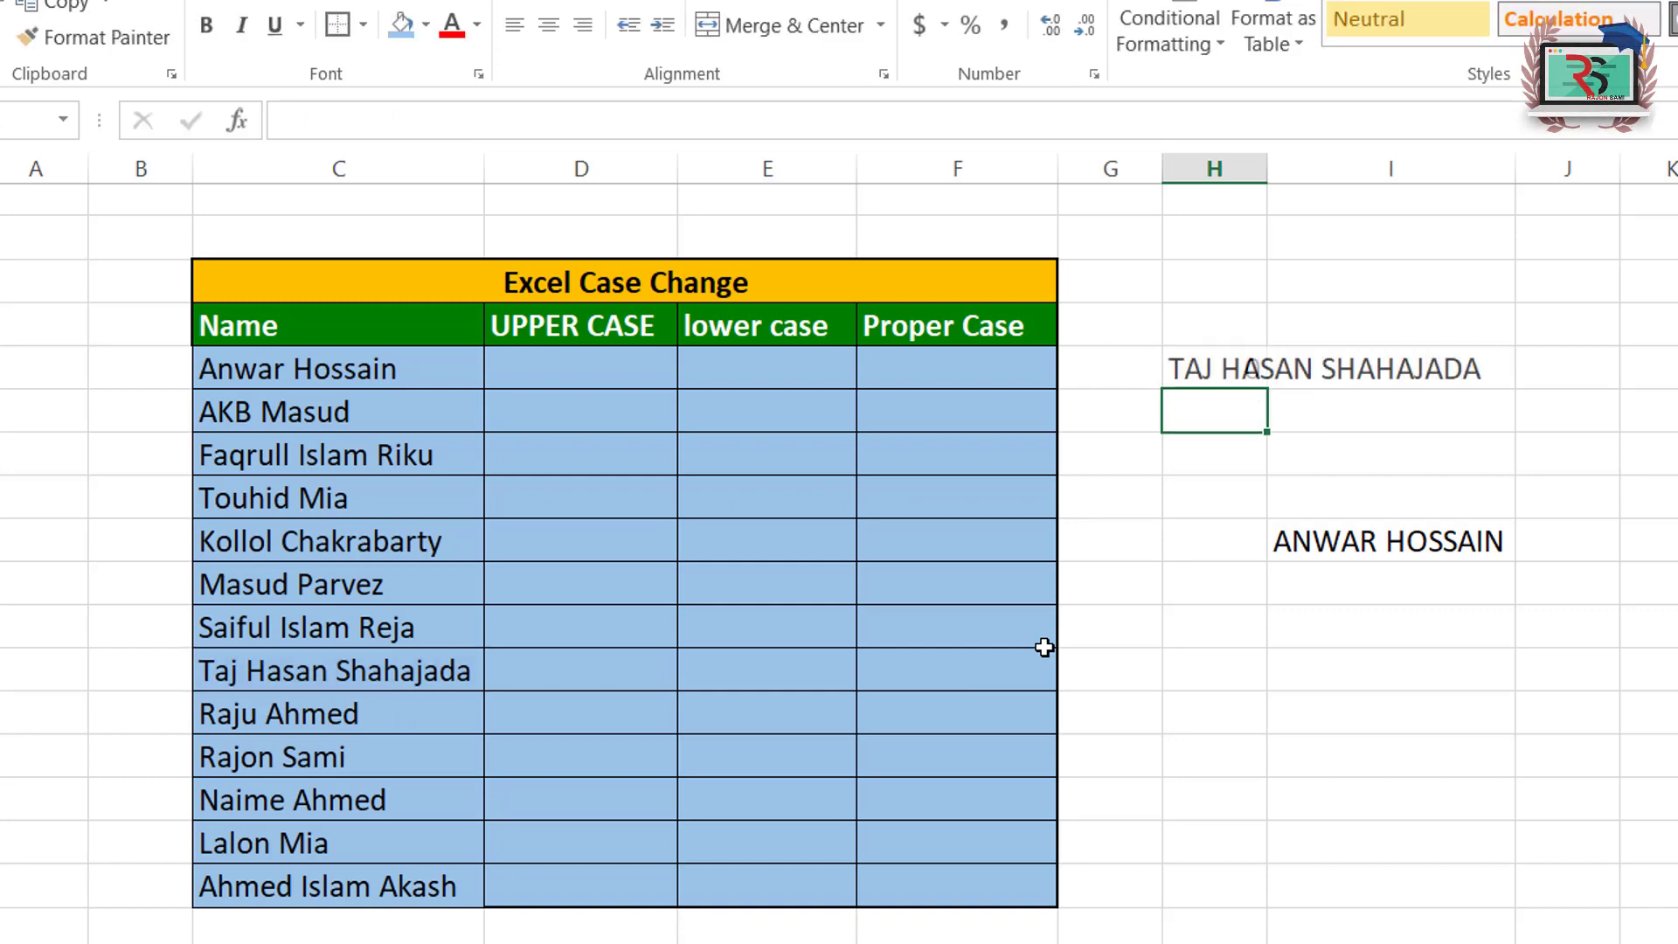
double_click(1269, 165)
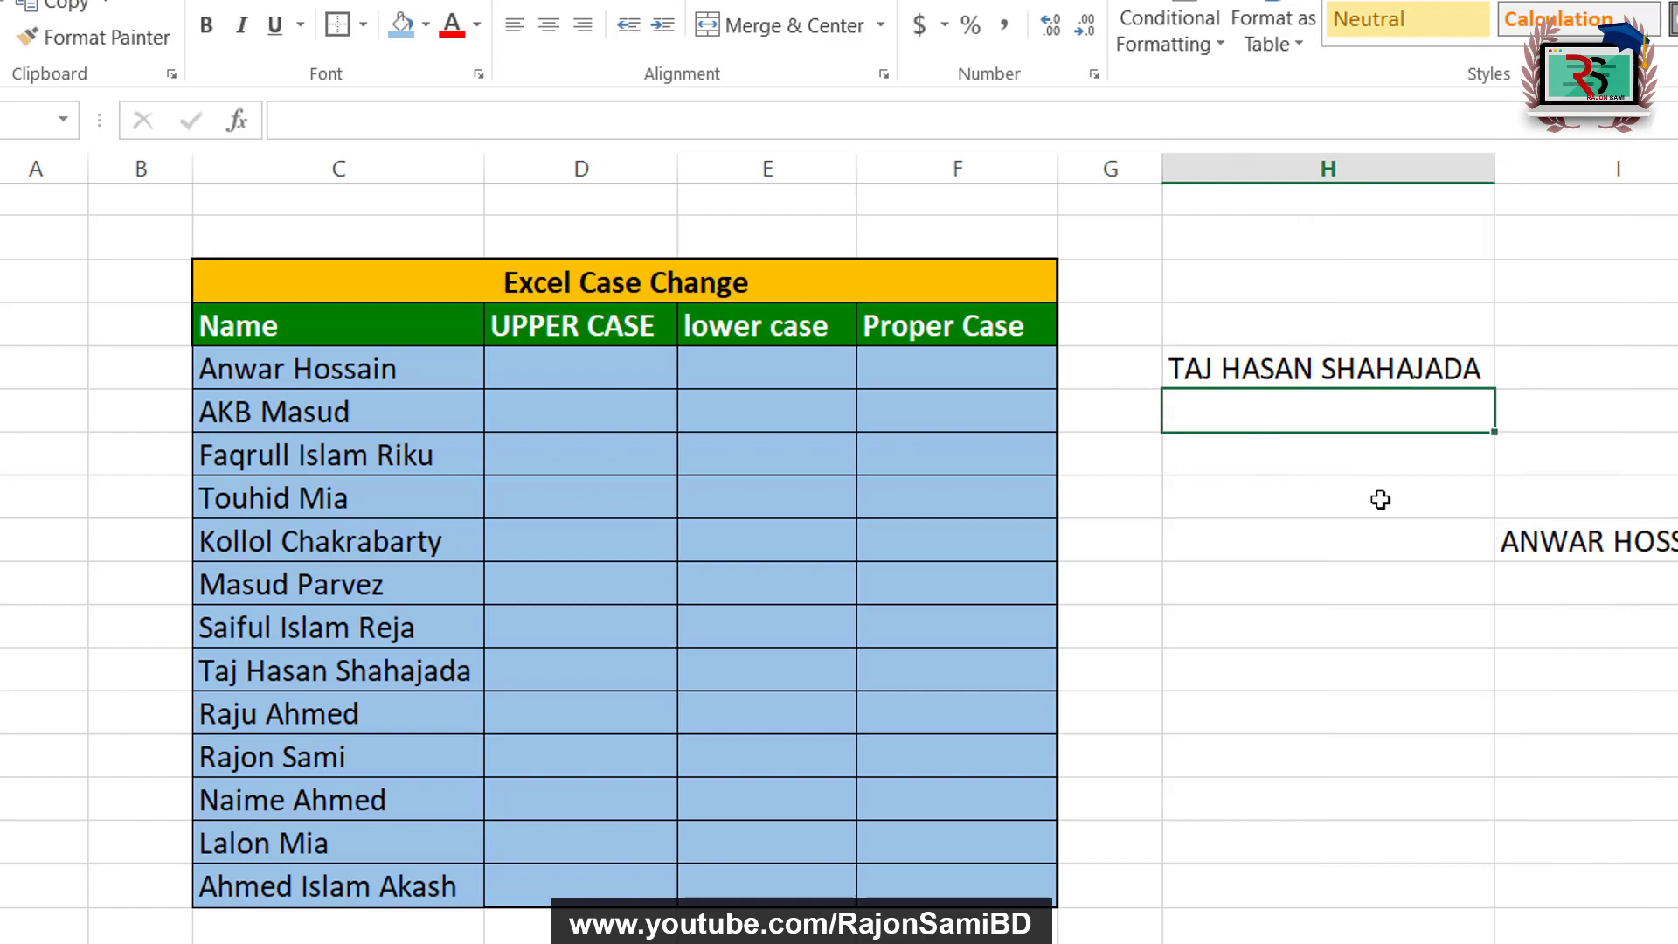
- Clear the test formulas beside the table by deleting the contents of range G4:I12
left_click(1420, 546)
left_click_drag(1199, 345, 1674, 572)
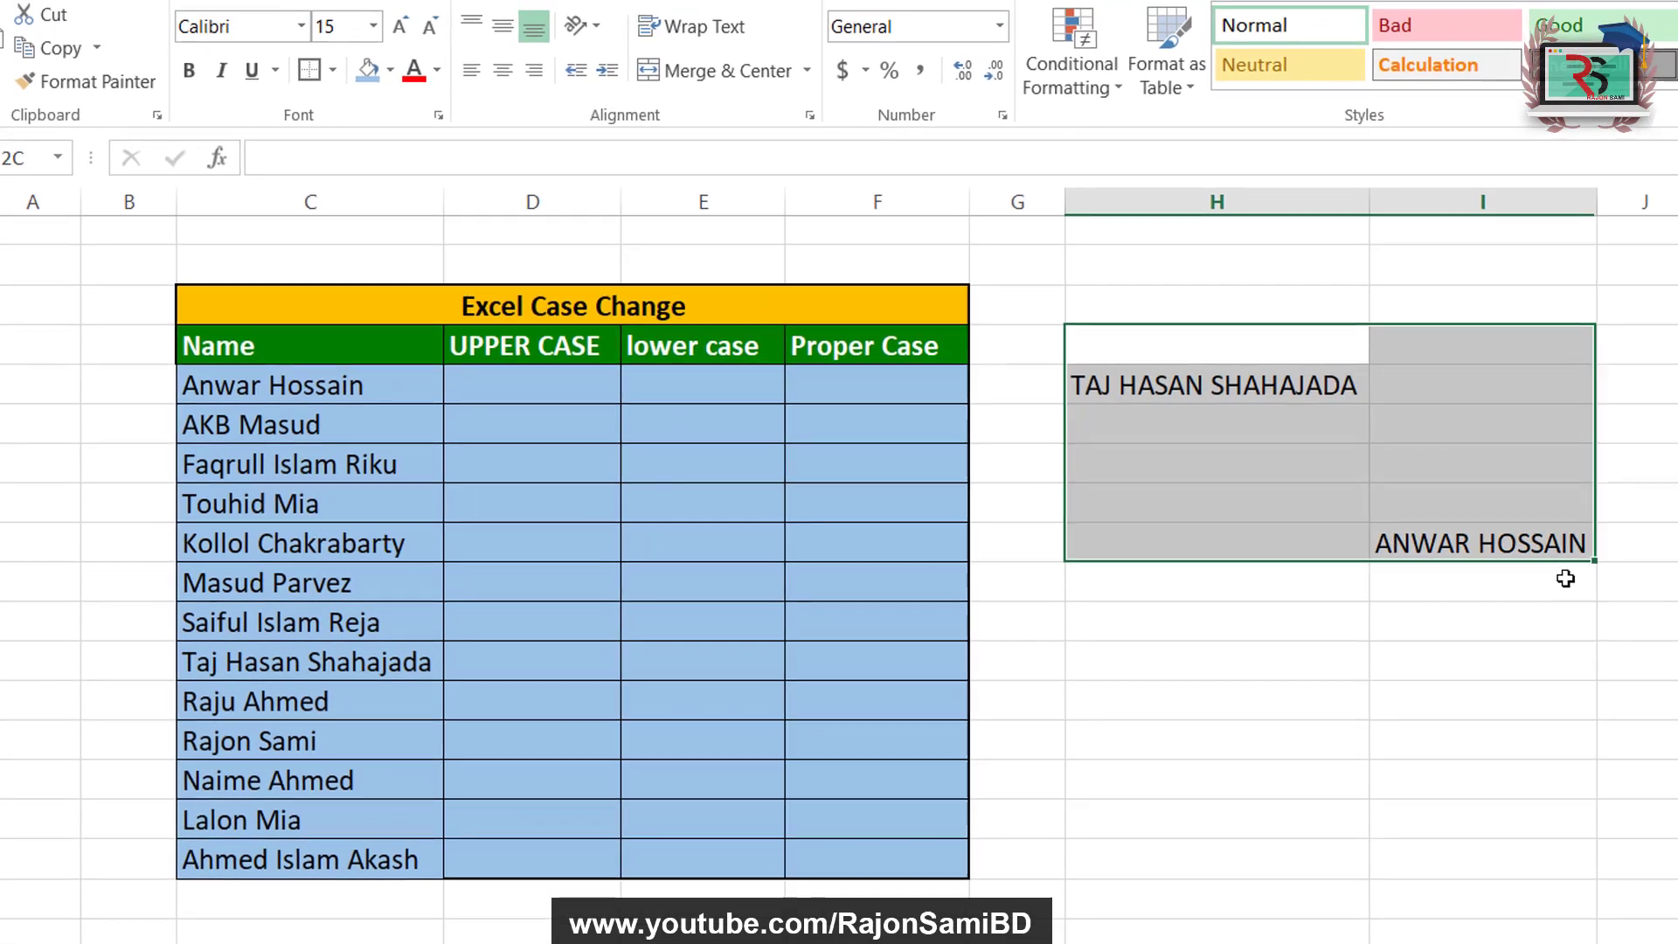
left_click_drag(1565, 579, 1560, 581)
left_click(1413, 530)
left_click(1287, 426)
left_click(1279, 542)
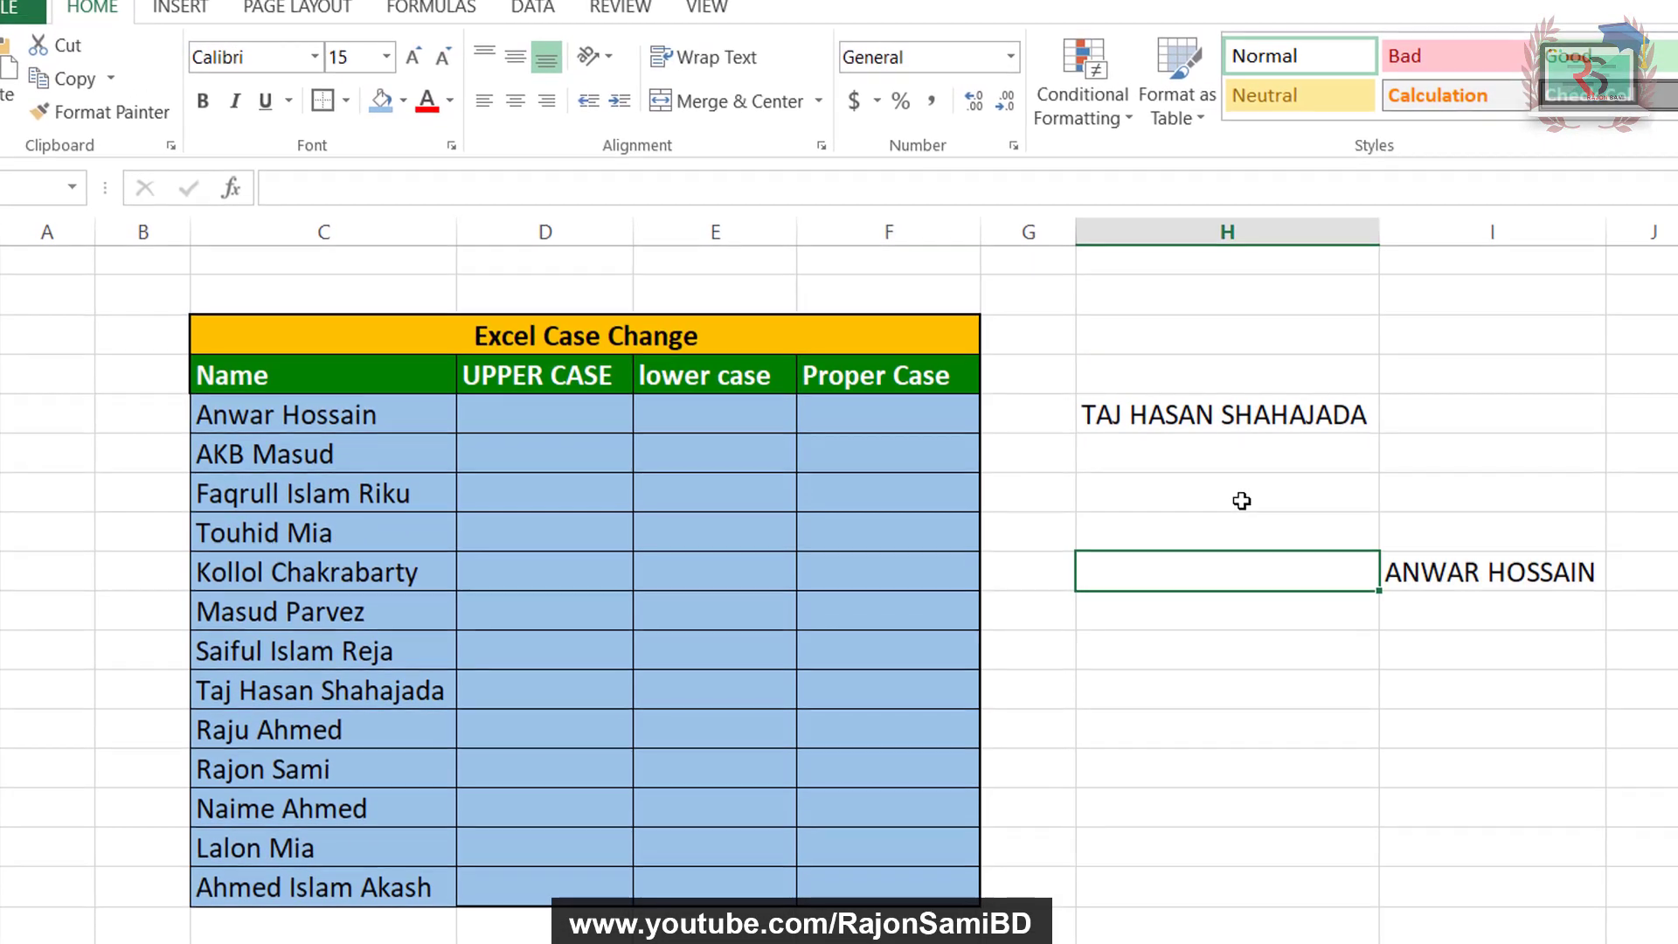
left_click(1242, 500)
left_click_drag(1027, 376, 1592, 674)
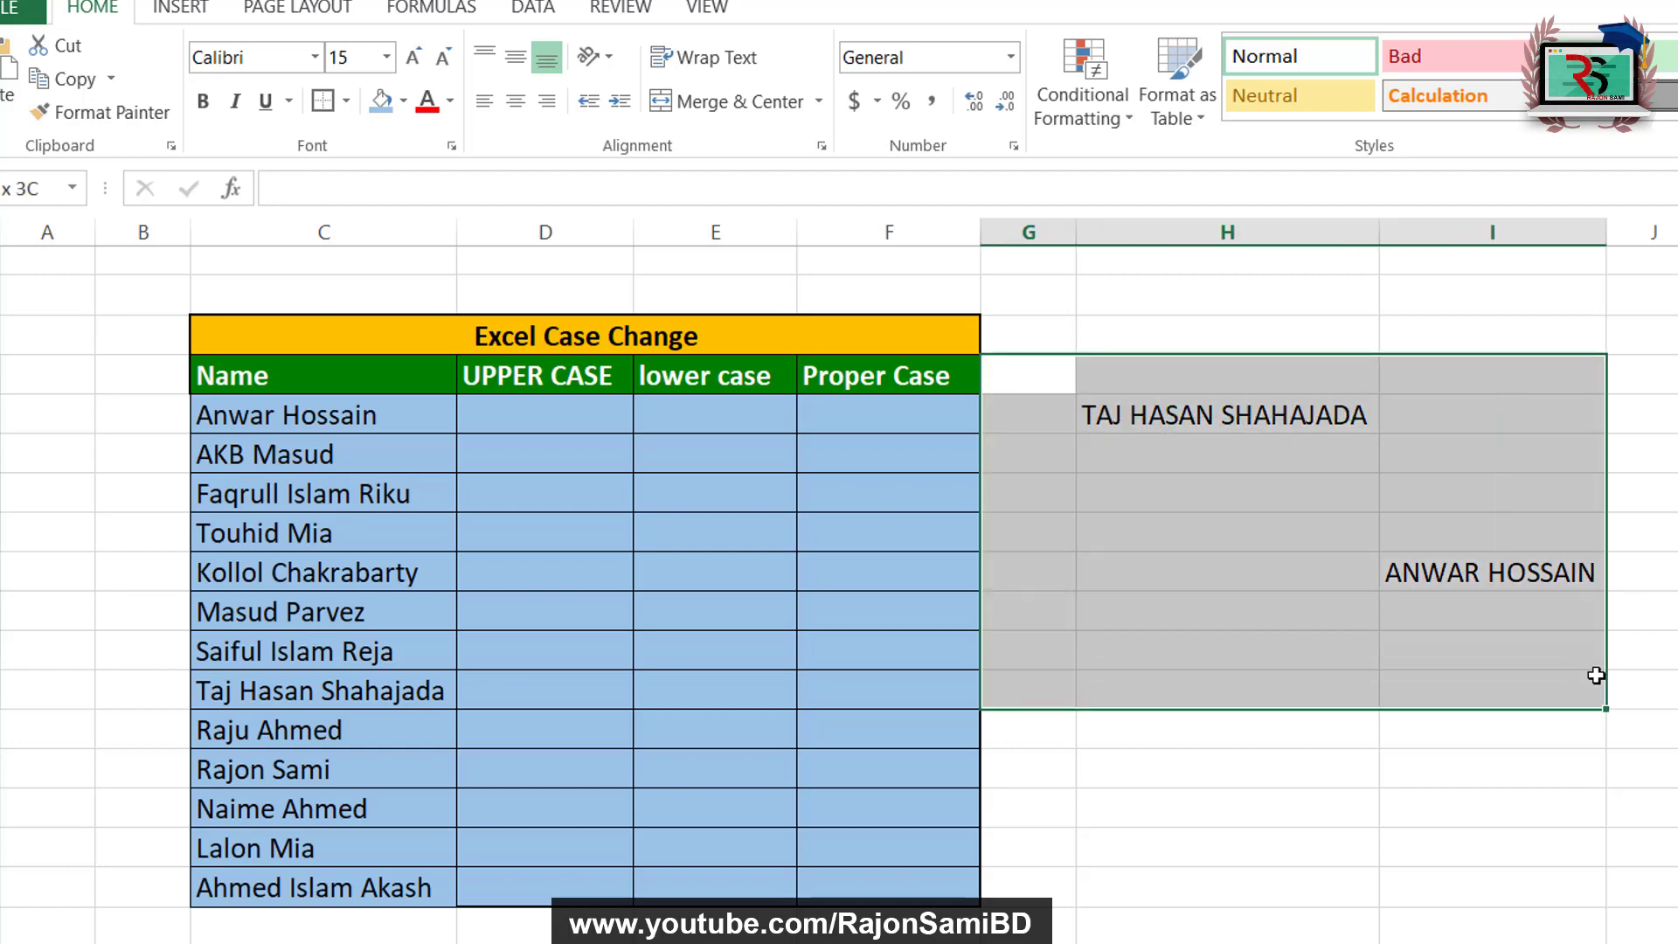
key("Delete")
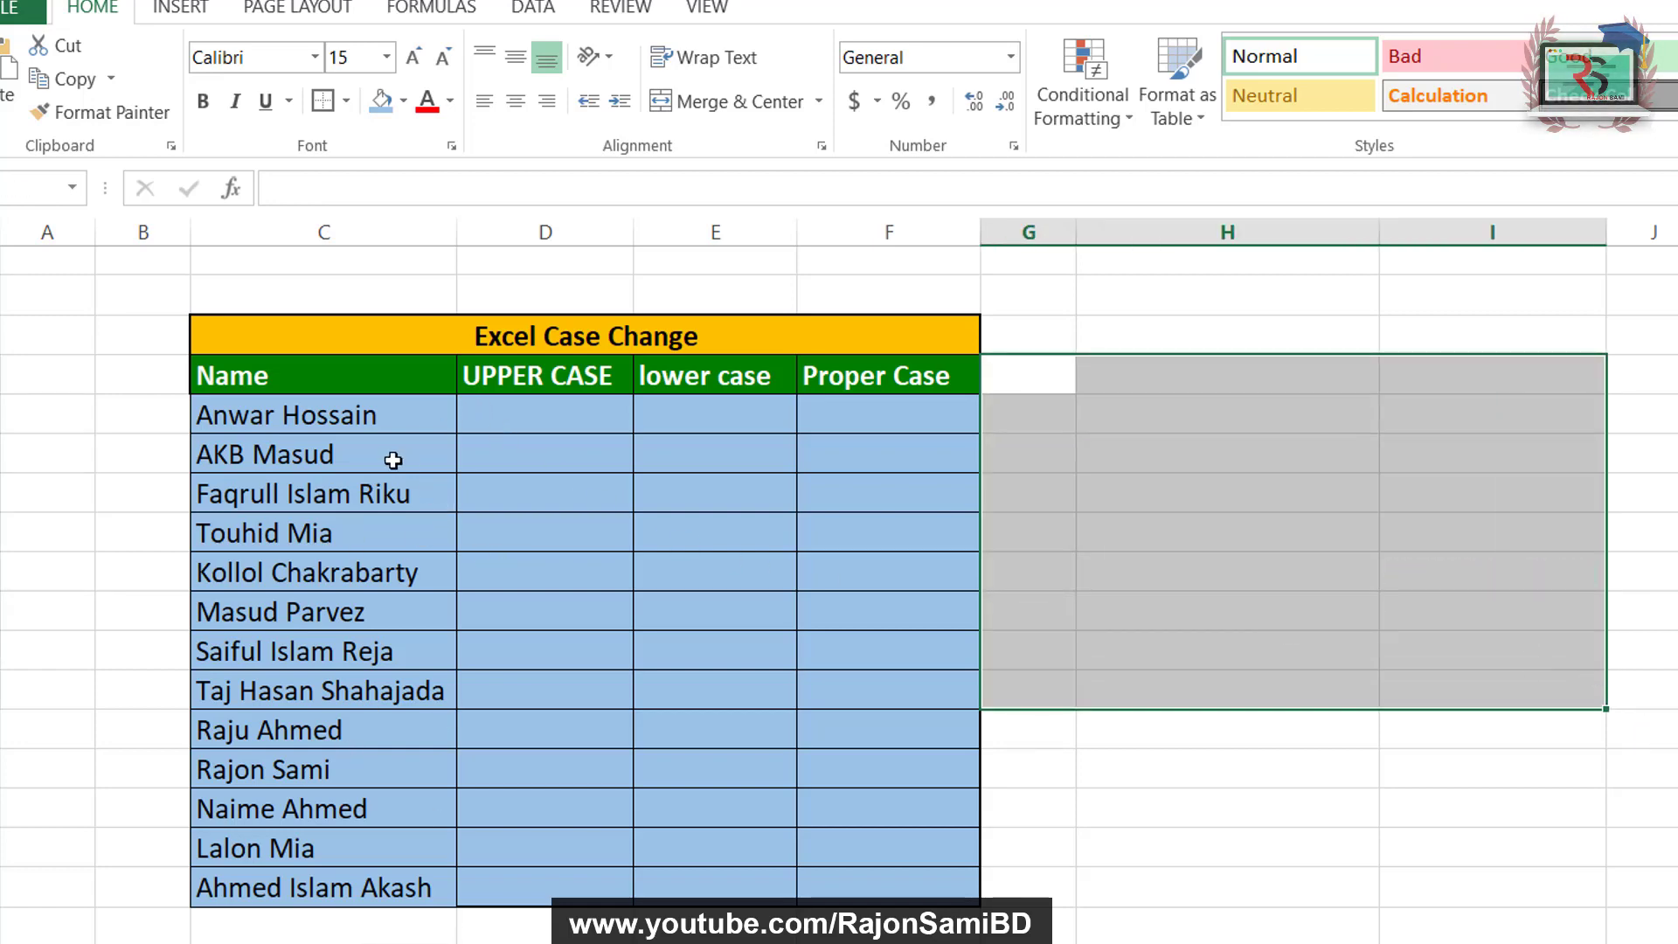
left_click(398, 424)
left_click_drag(531, 430, 600, 907)
left_click(559, 671)
left_click(539, 589)
- Enter the formula =UPPER(C5) in cell D5 and autofit column D to its contents
left_click(607, 428)
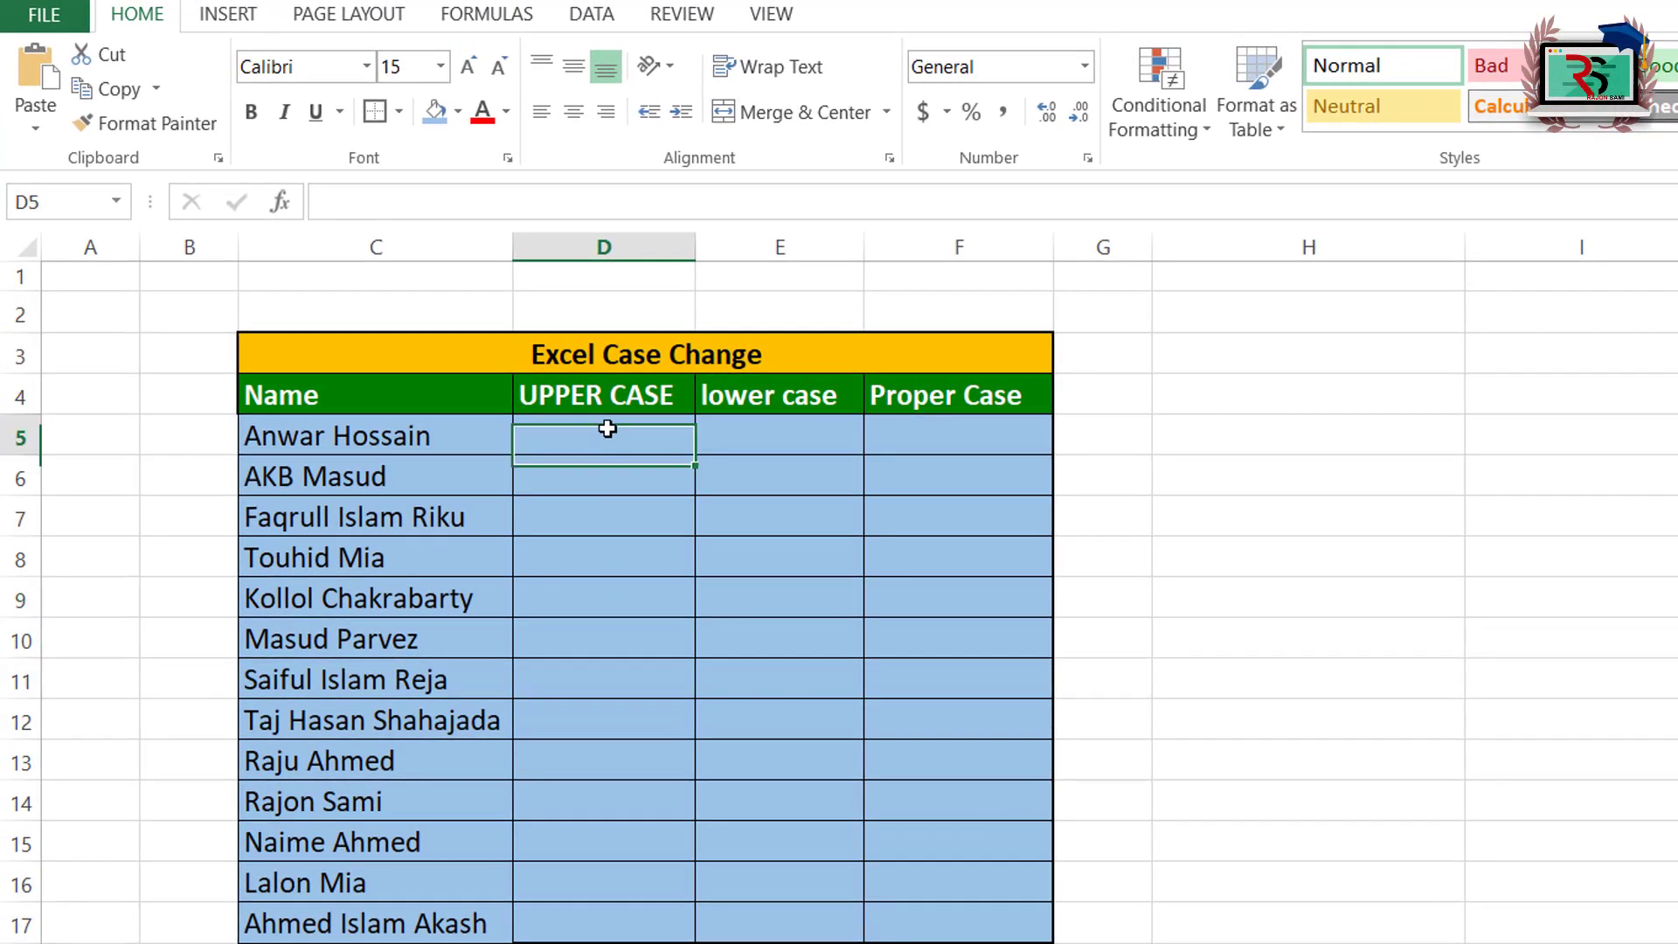
type("=")
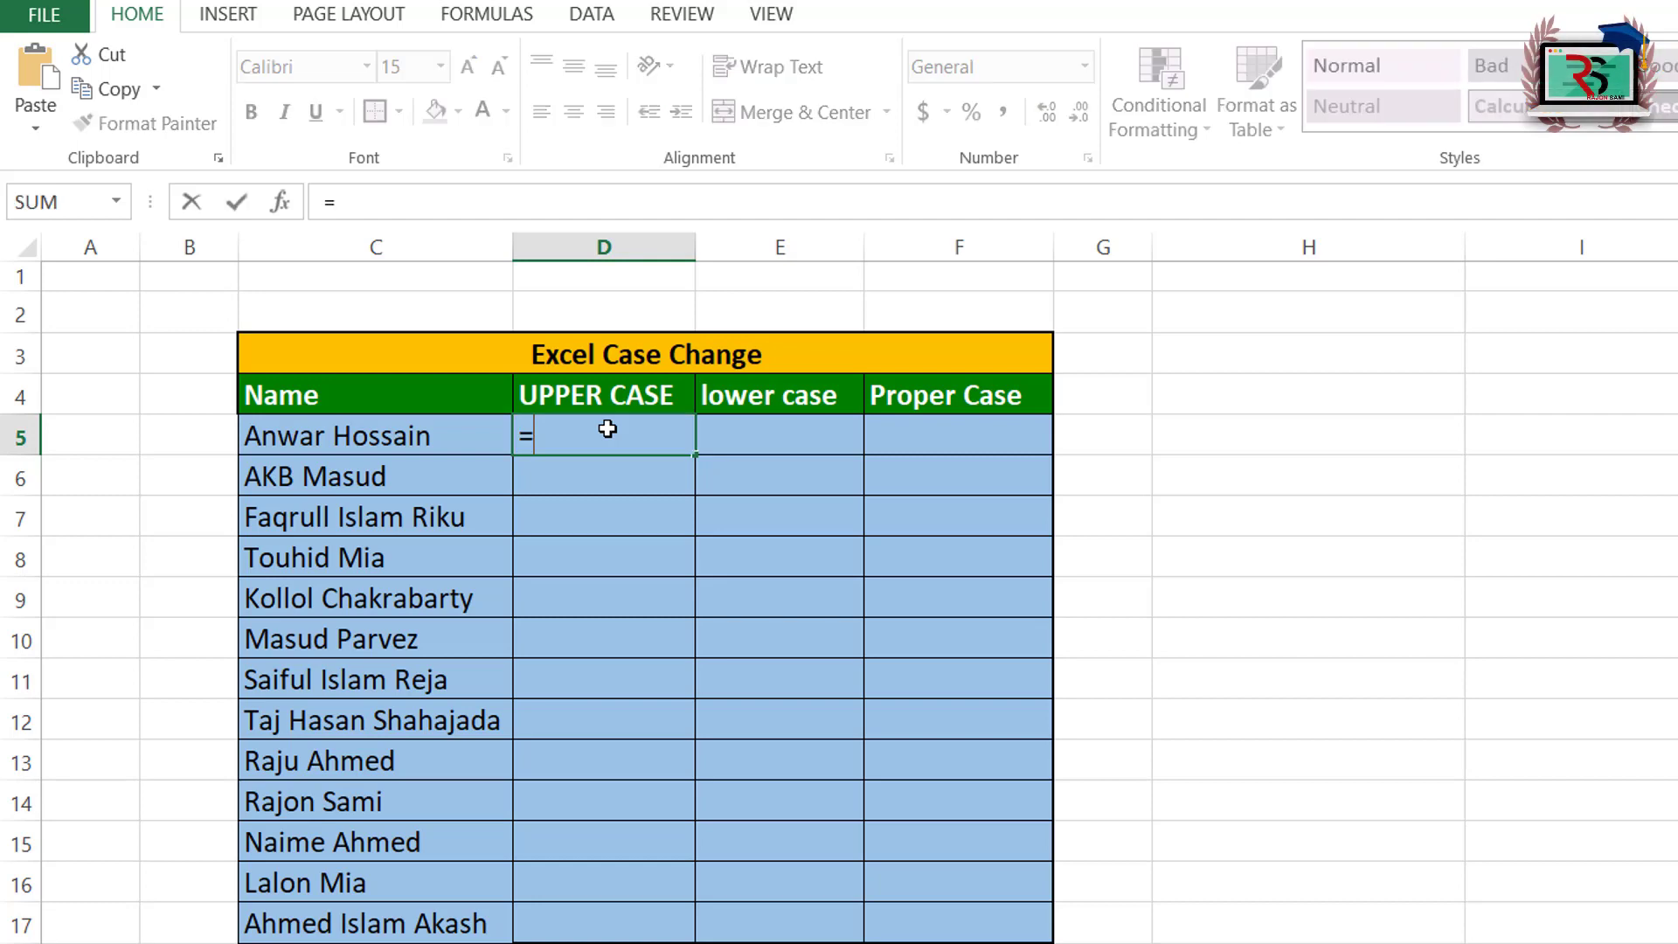
type("upper")
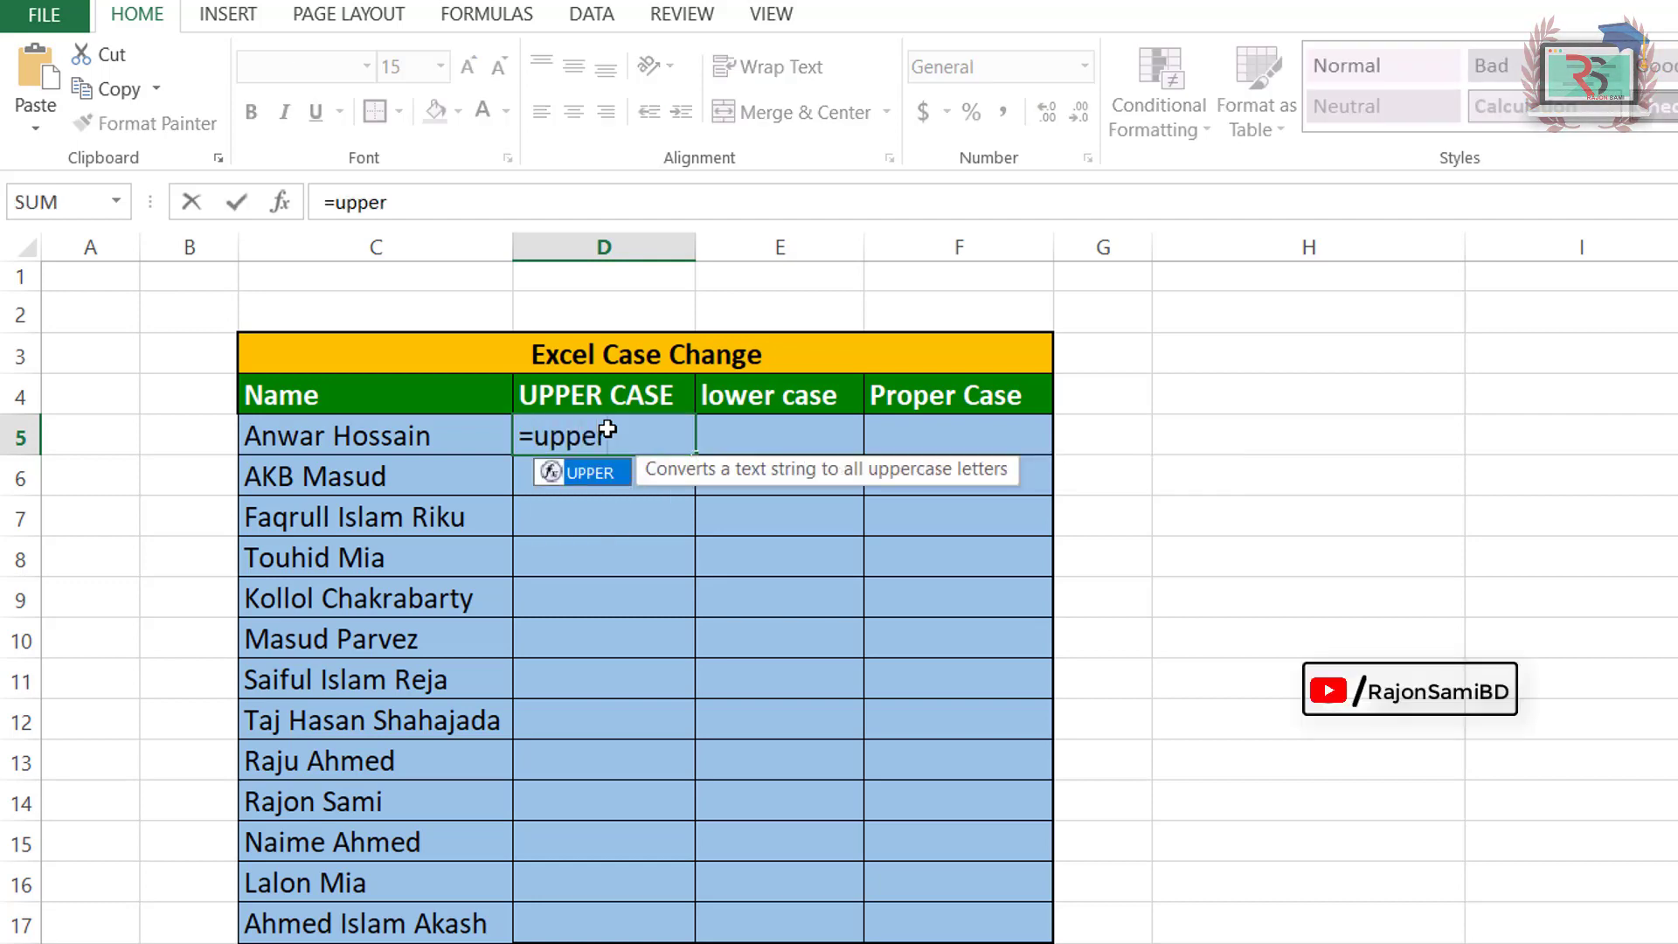
type("(")
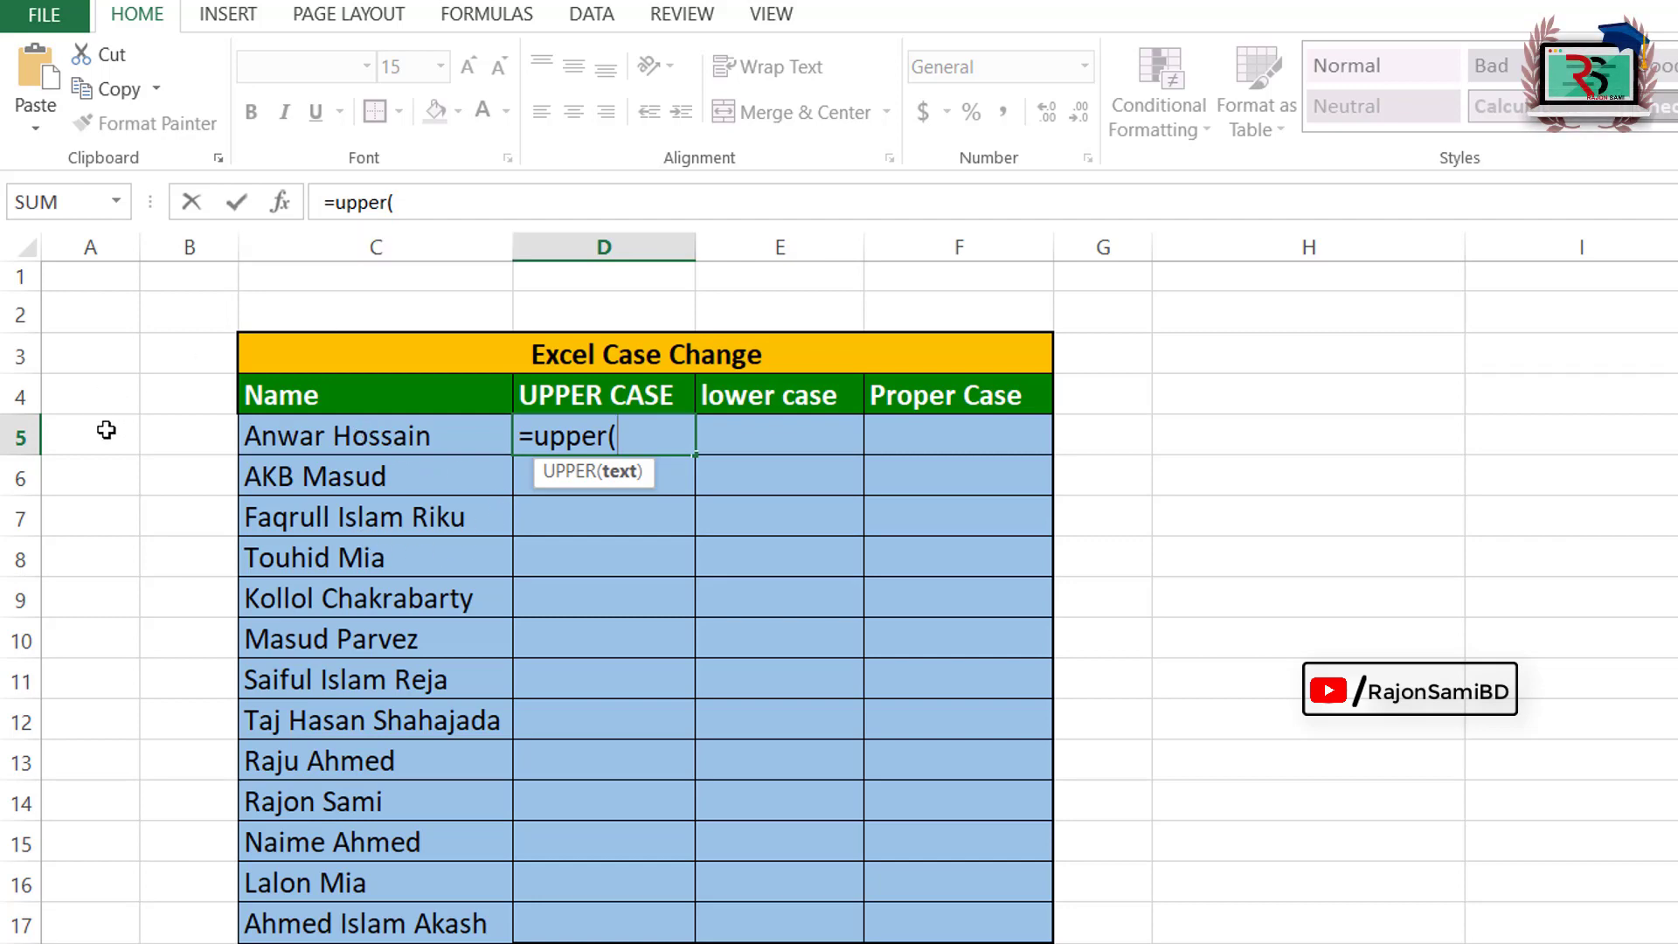
left_click(345, 441)
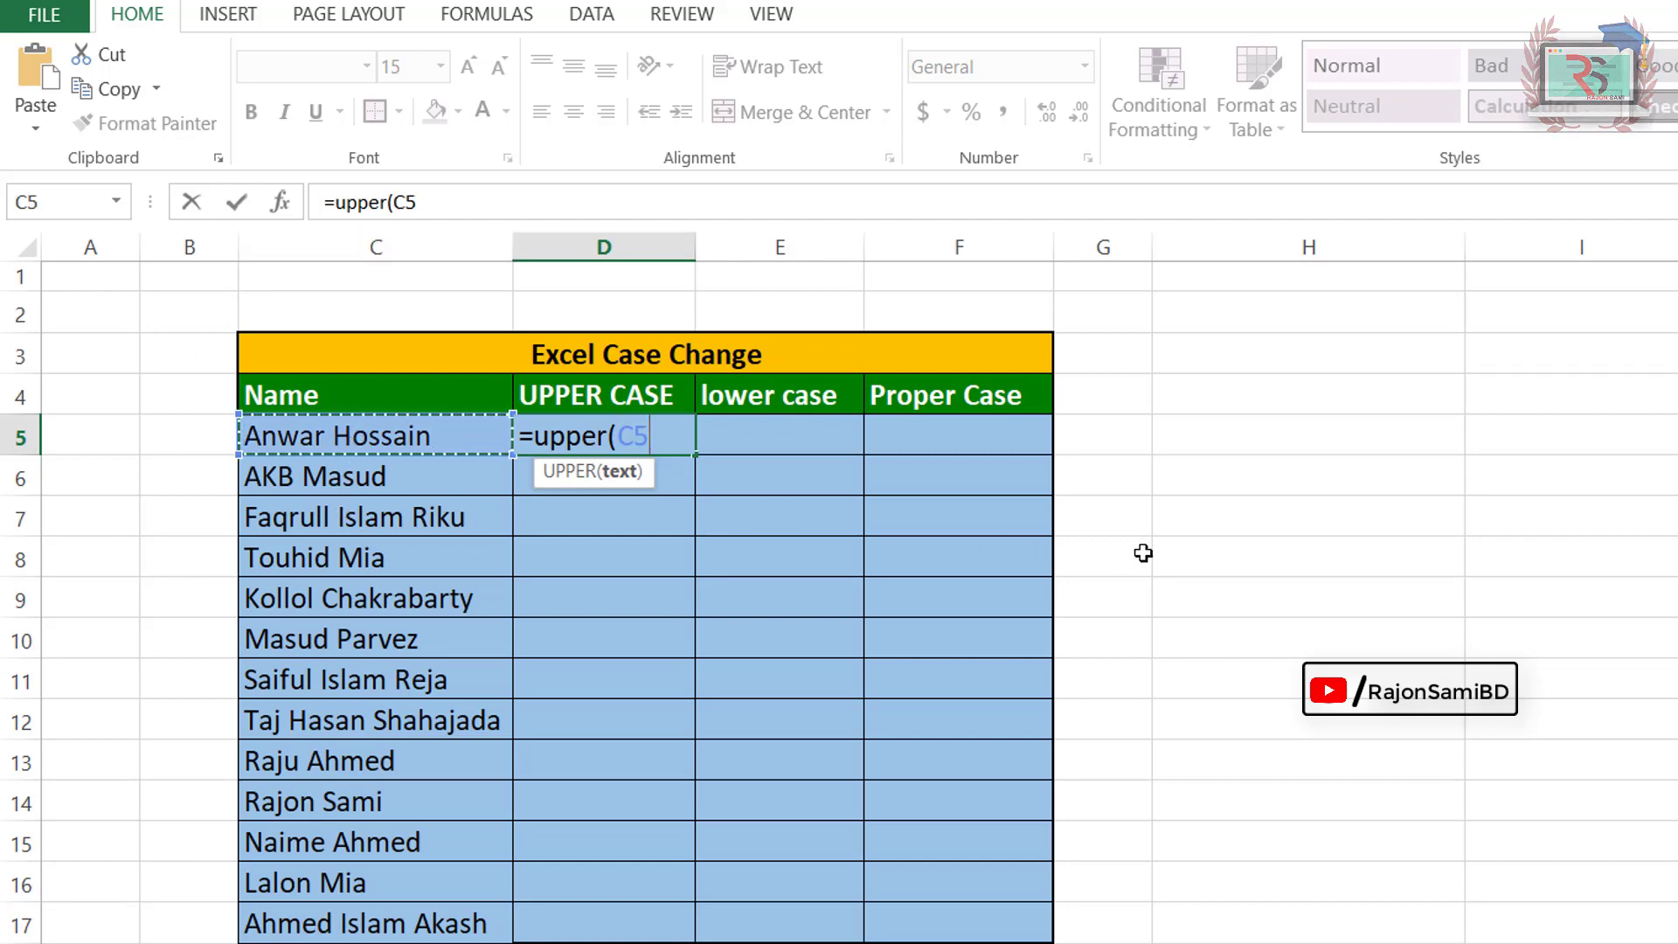
type(")")
key("Return")
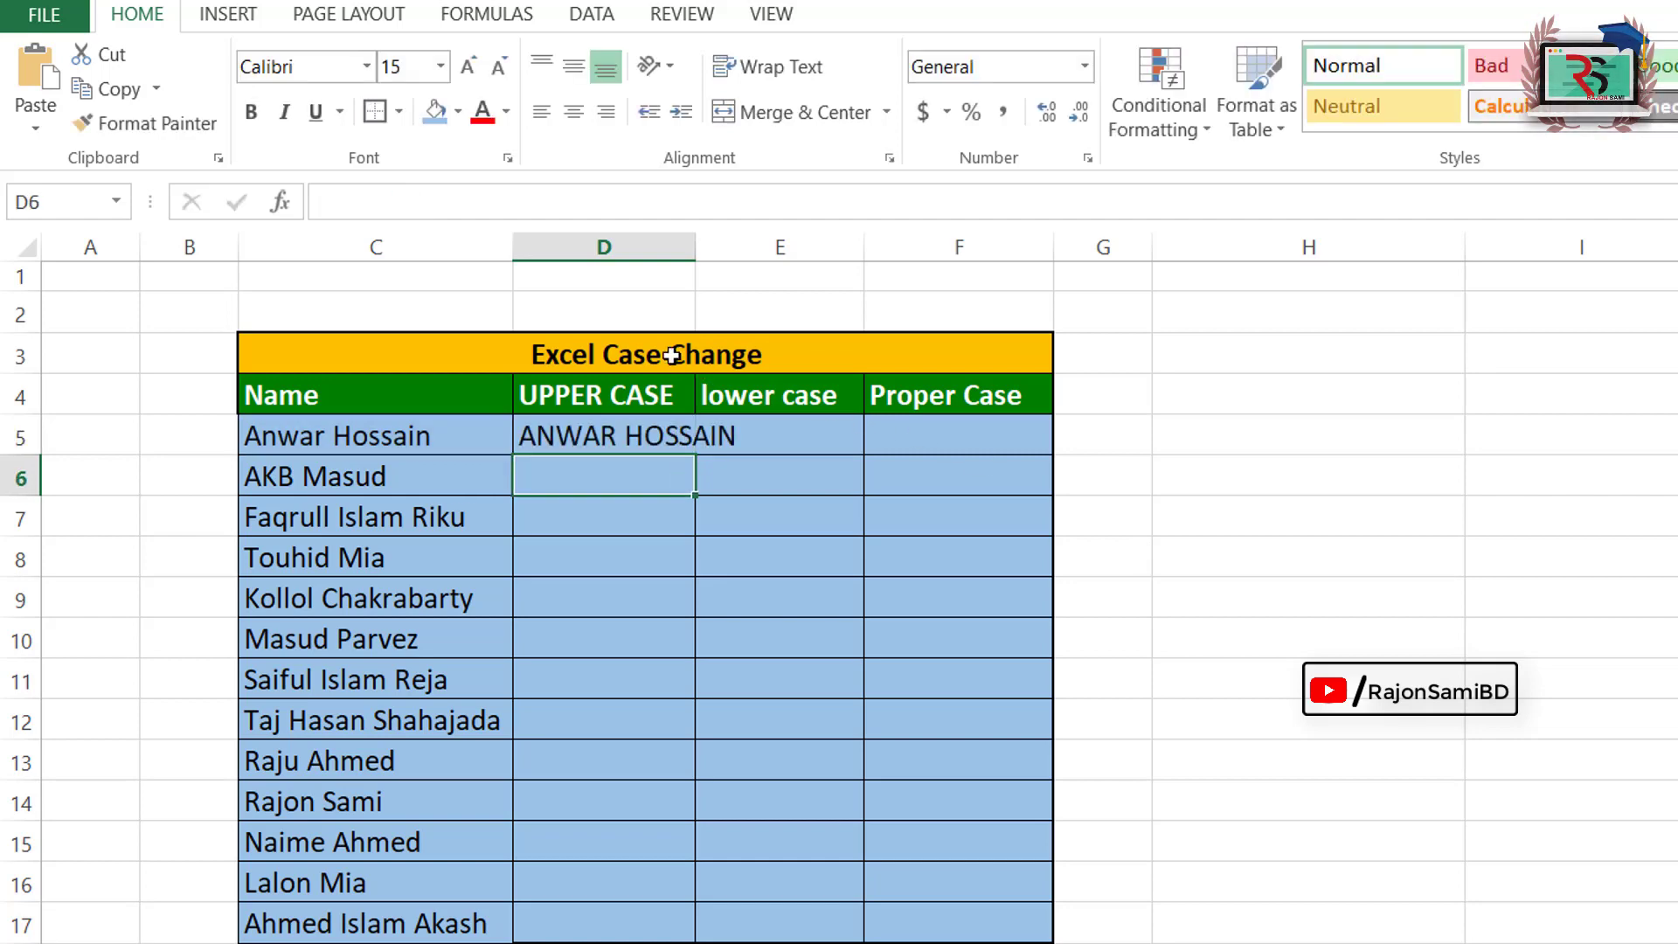
double_click(695, 248)
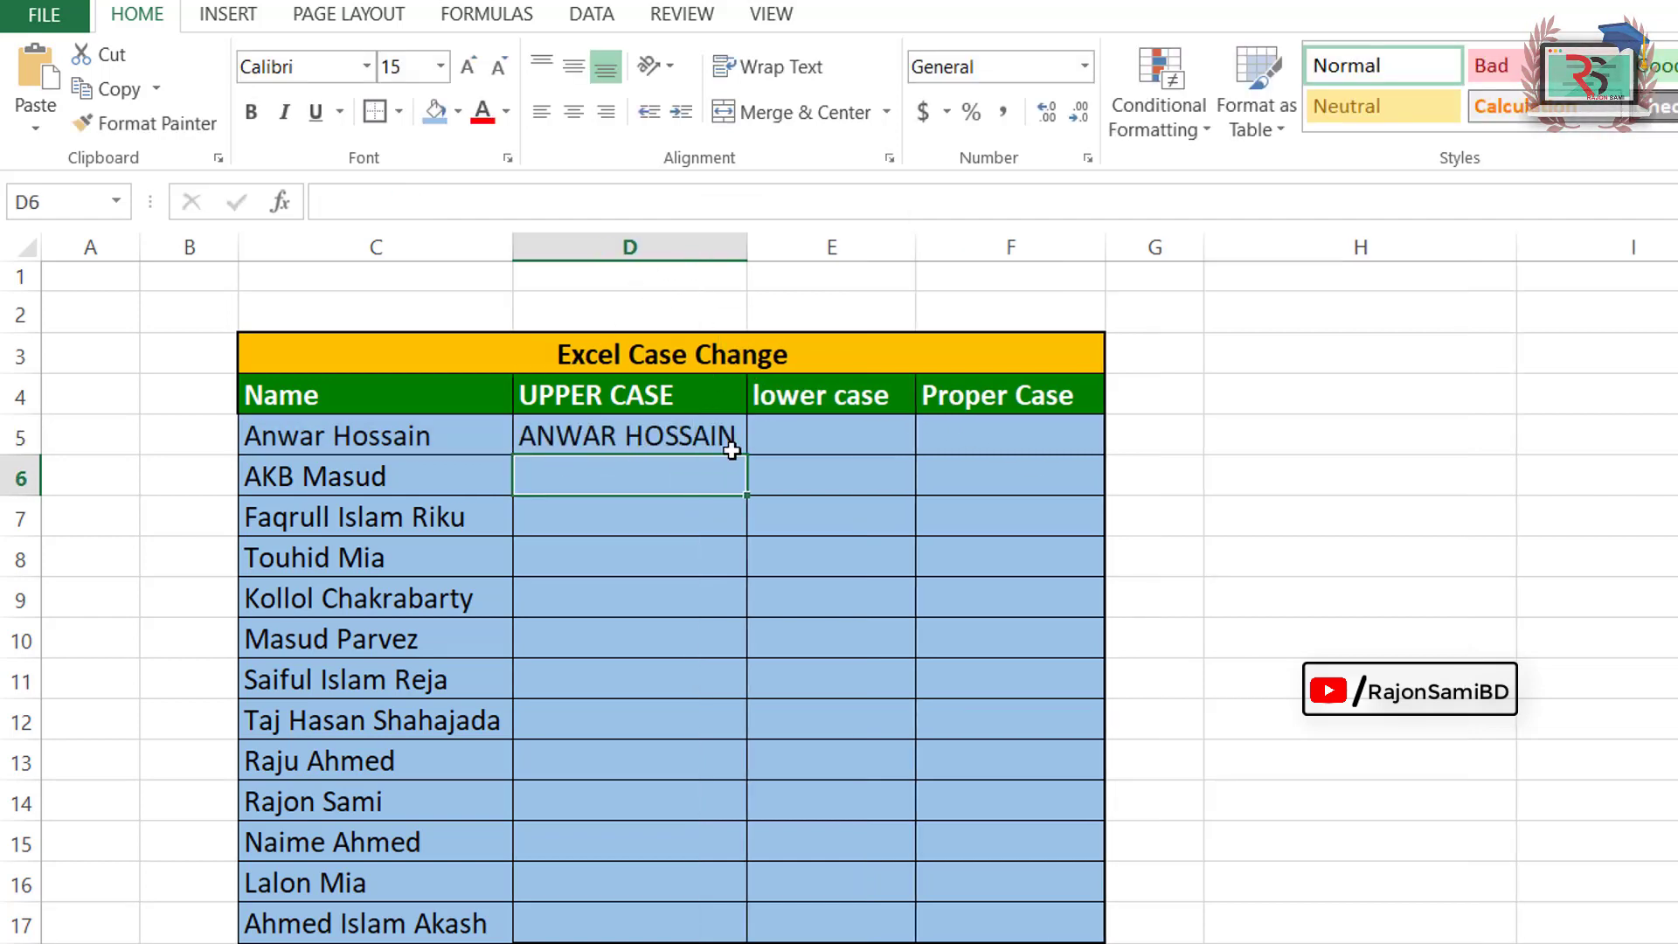
left_click(681, 434)
left_click(689, 518)
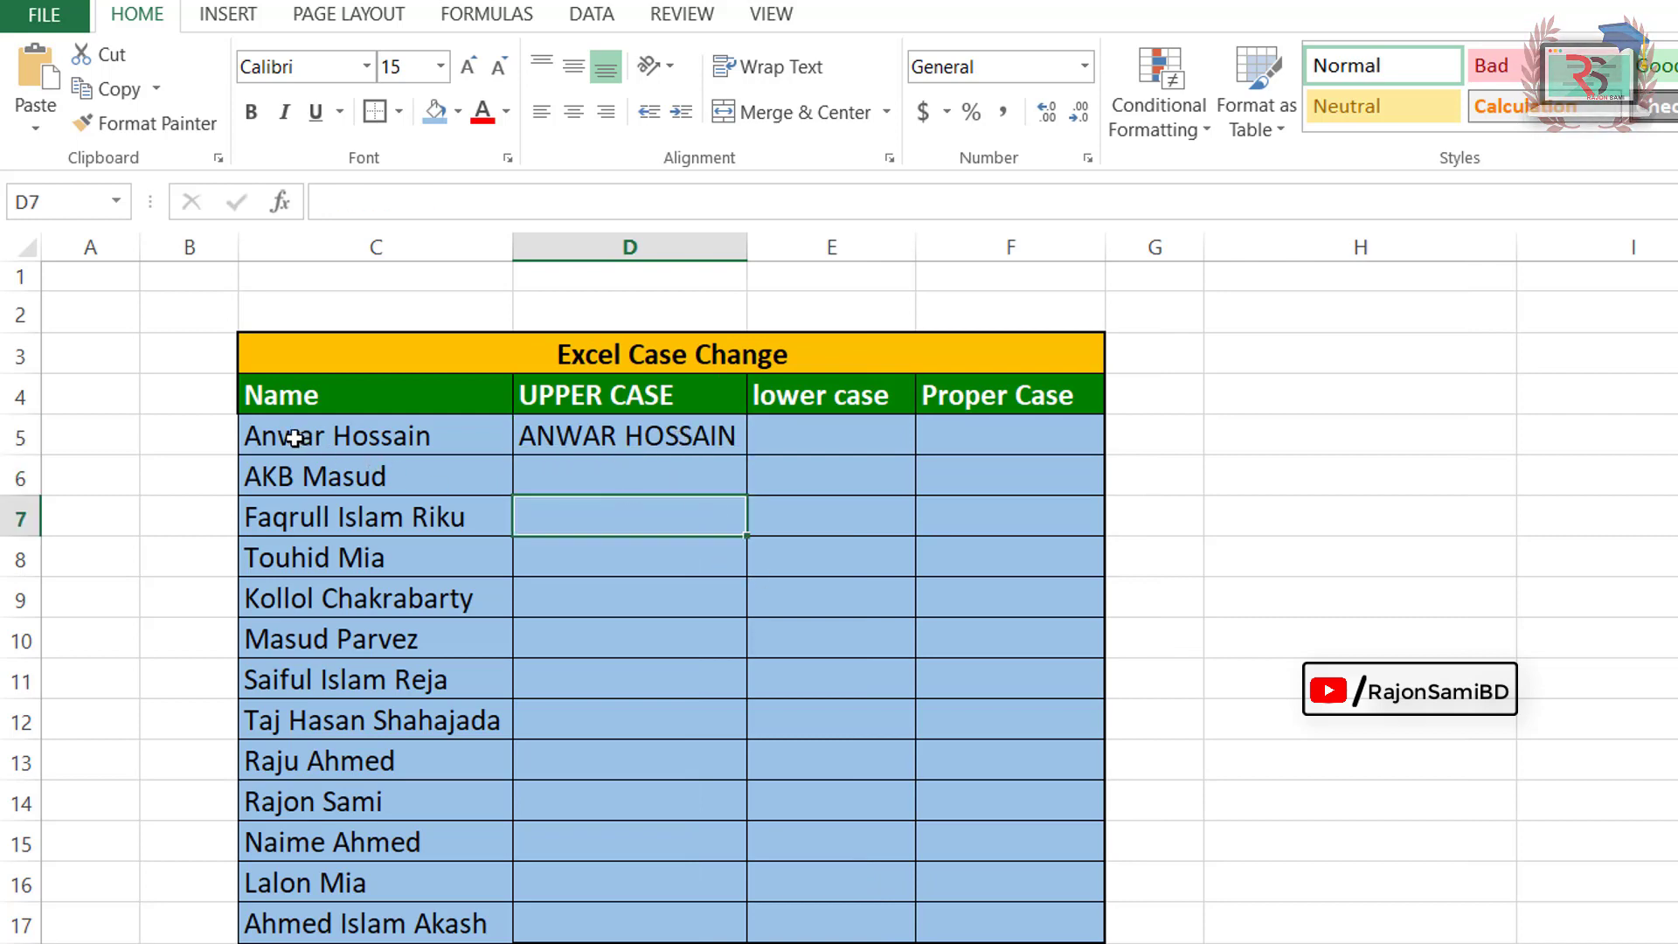
- Remove the blue fill colour from the table's body cells, C5:F17
mouse_move(295, 438)
left_mouse_down()
mouse_move(667, 551)
mouse_move(1019, 910)
mouse_move(1014, 928)
left_mouse_up()
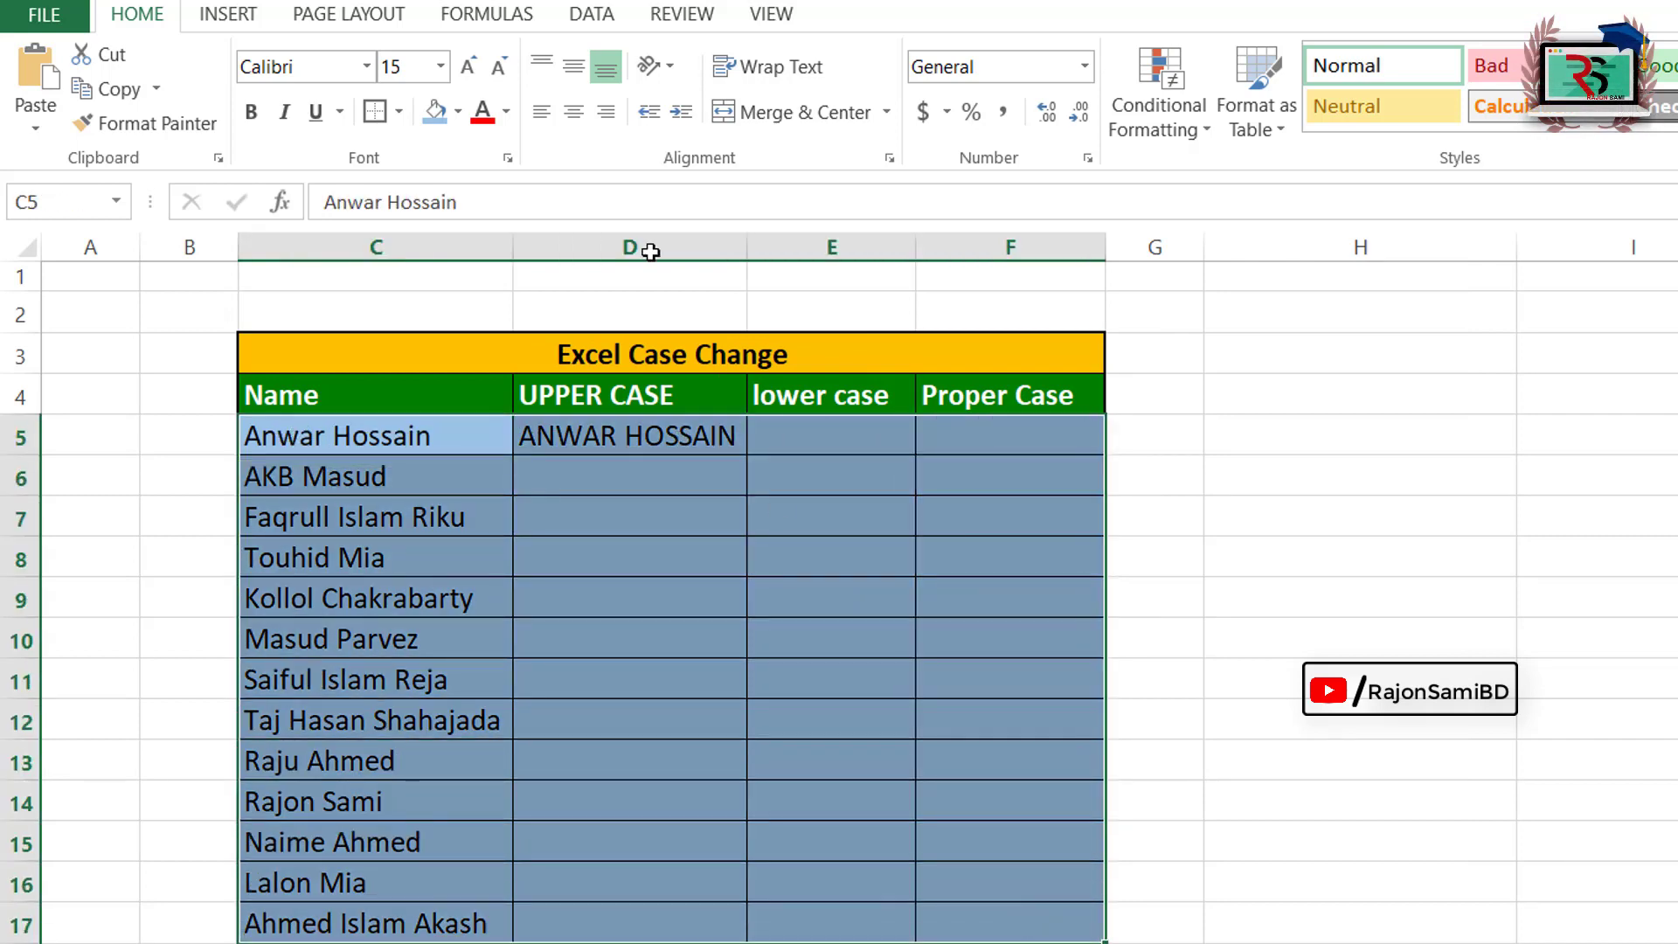
left_click(458, 111)
left_click(440, 181)
left_click(616, 568)
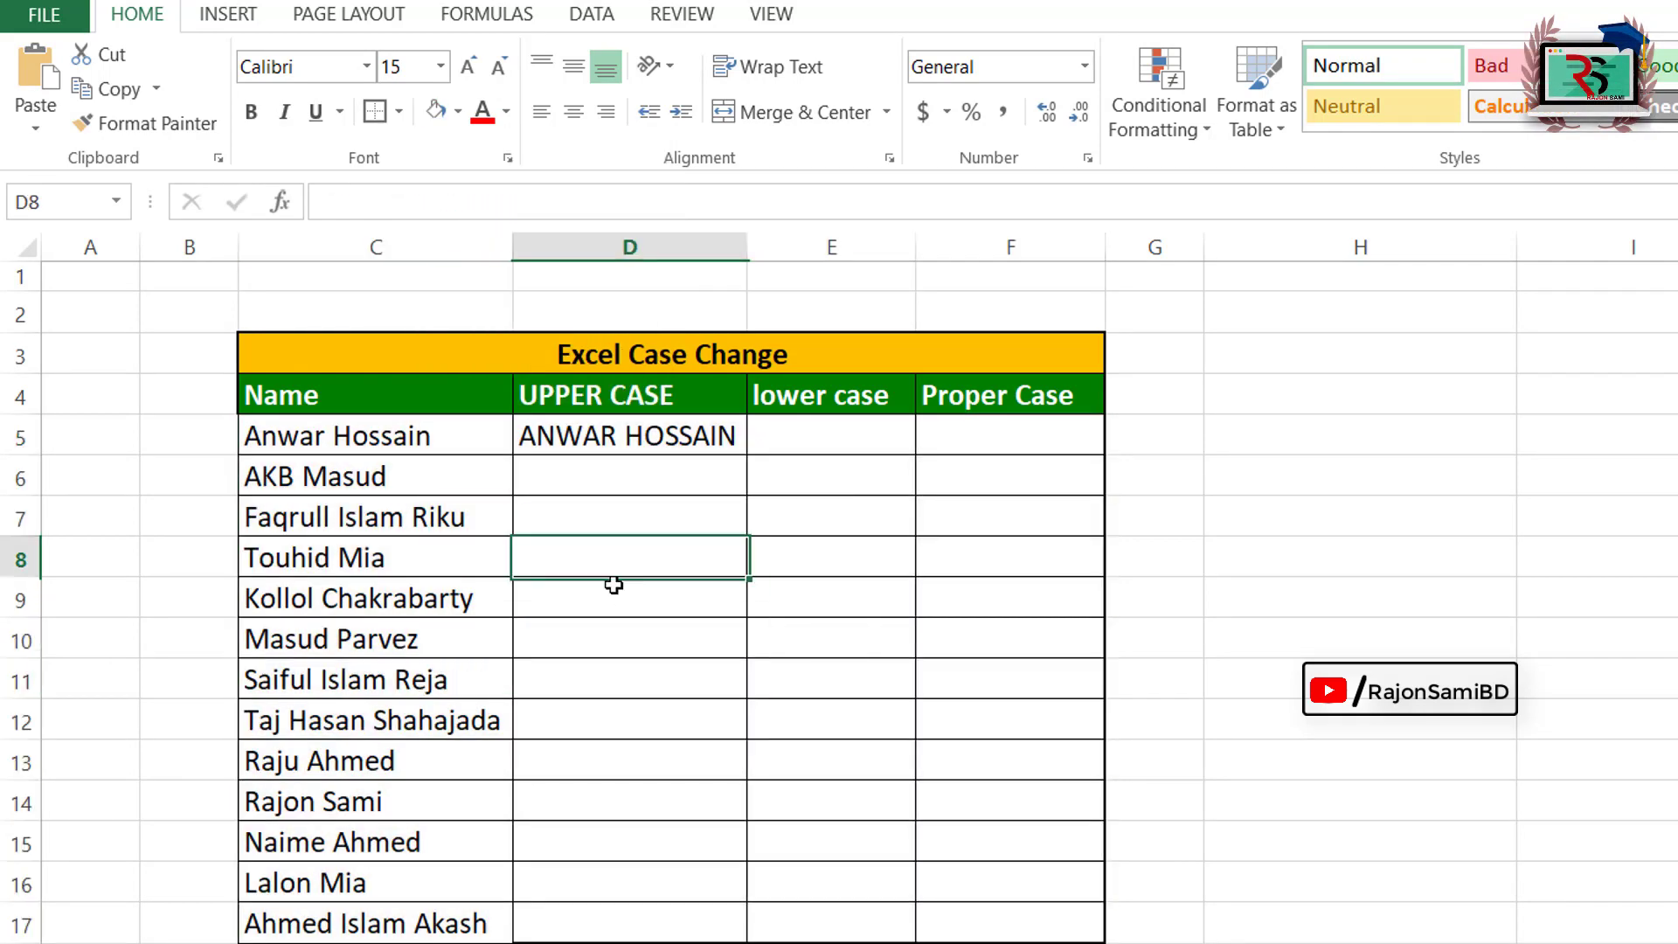
left_click(563, 477)
left_click(445, 448)
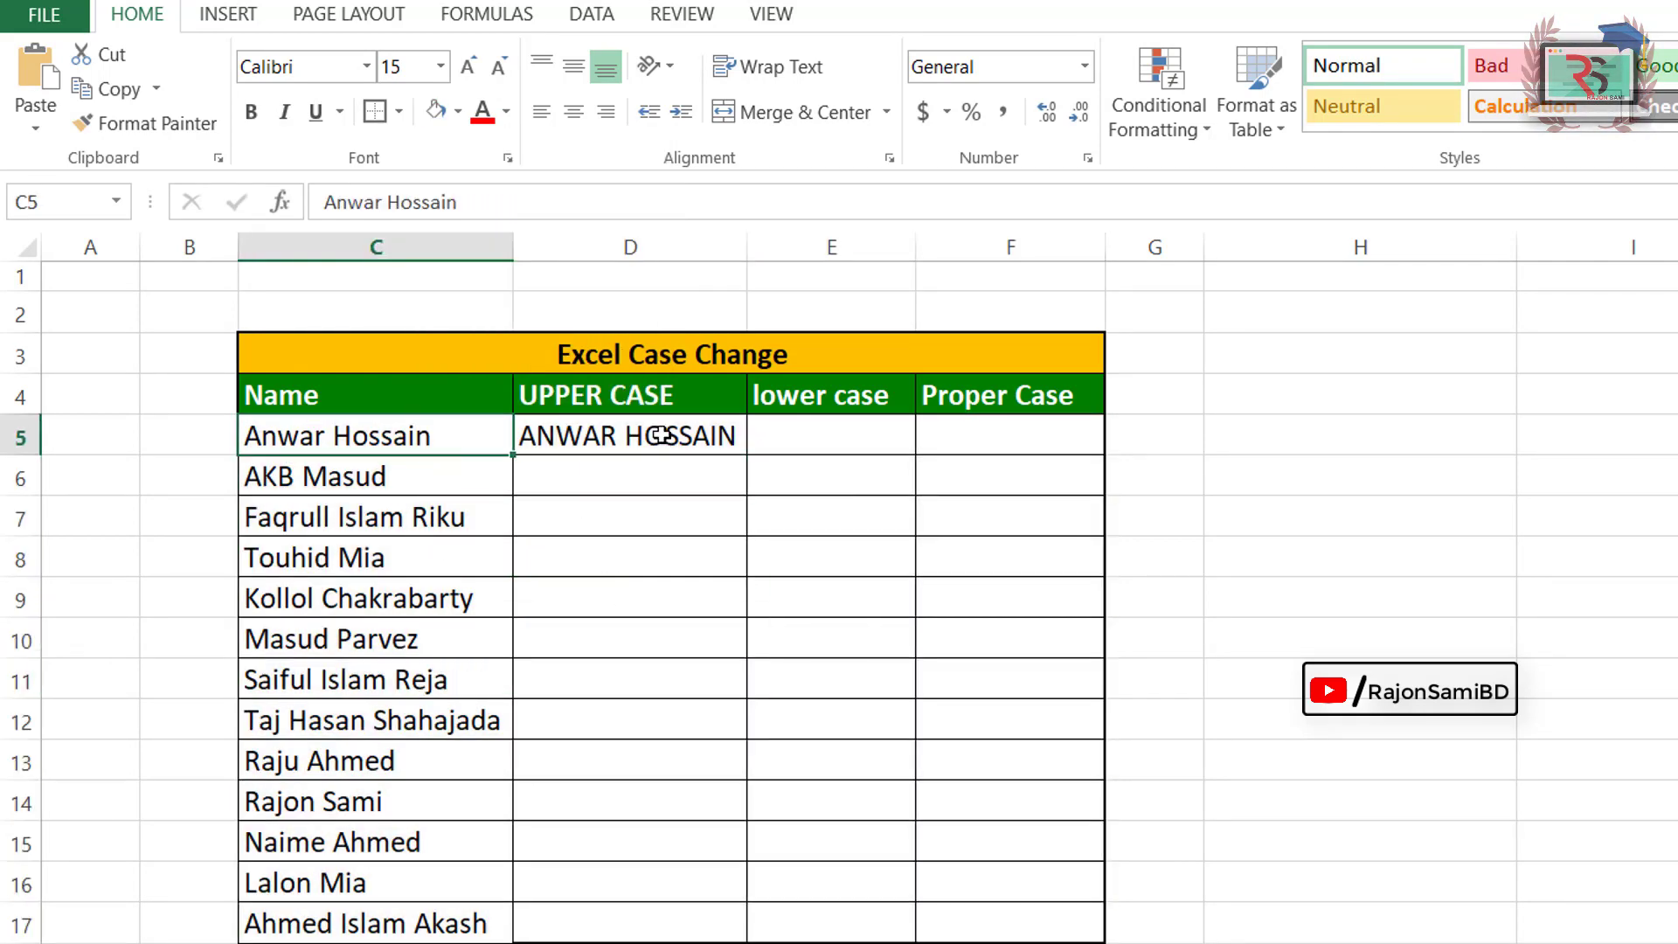
left_click(617, 573)
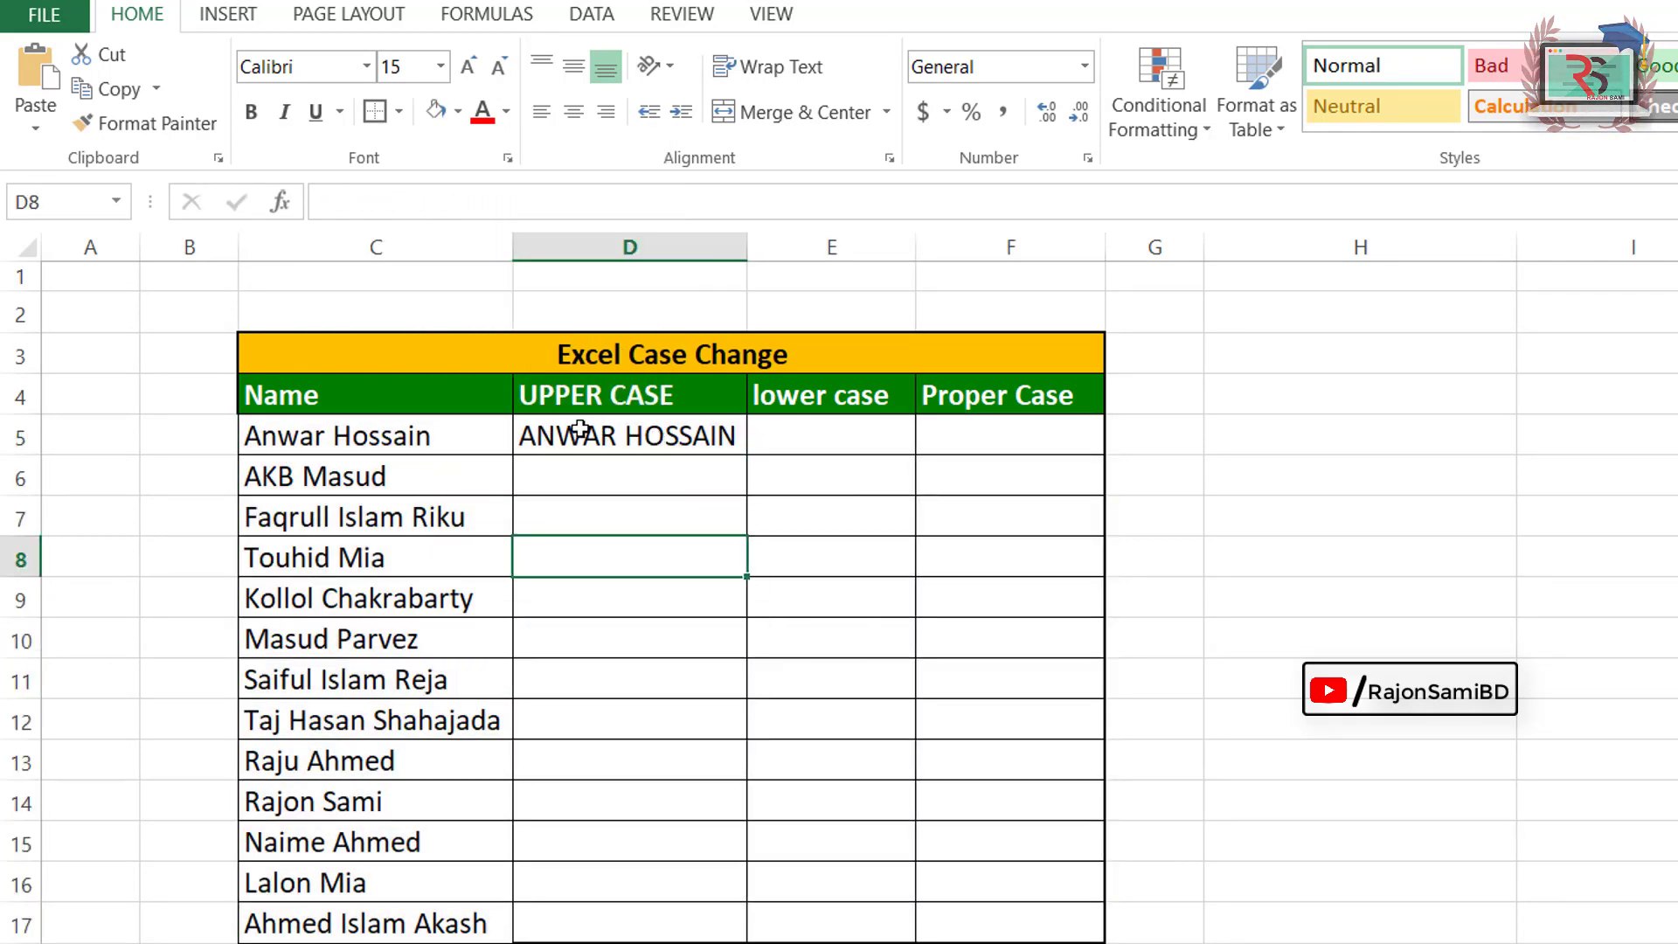
left_click(618, 437)
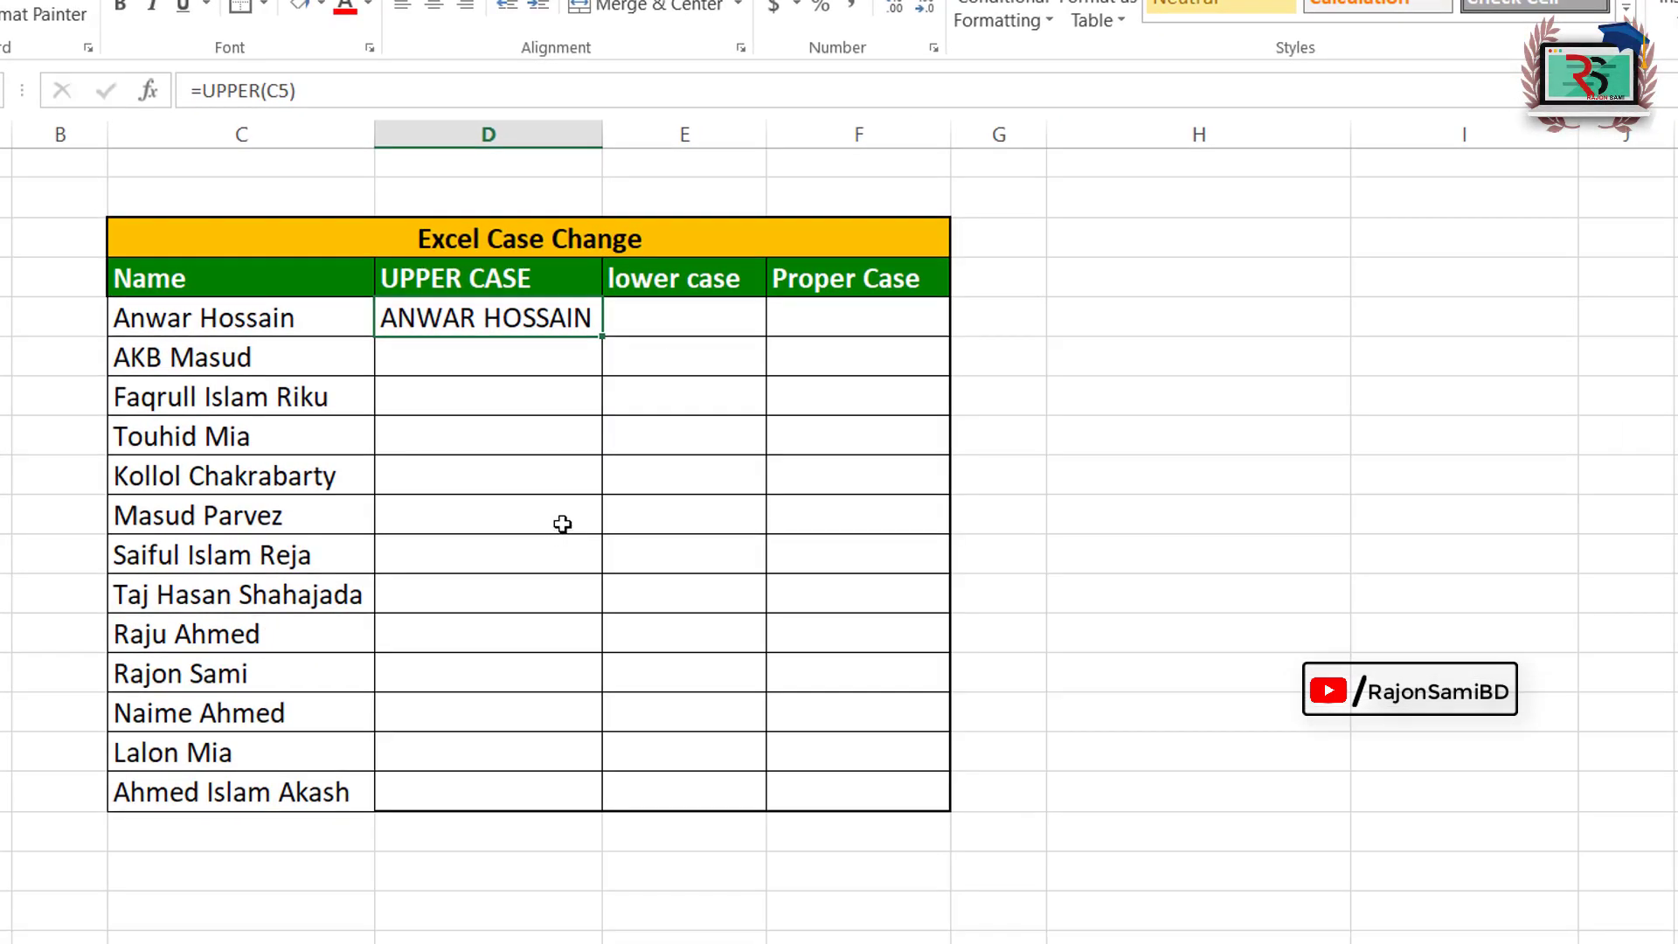
- Enter the numbers 1 and 2 in cells H7 and H8 beside the table
left_click(1304, 390)
type("1")
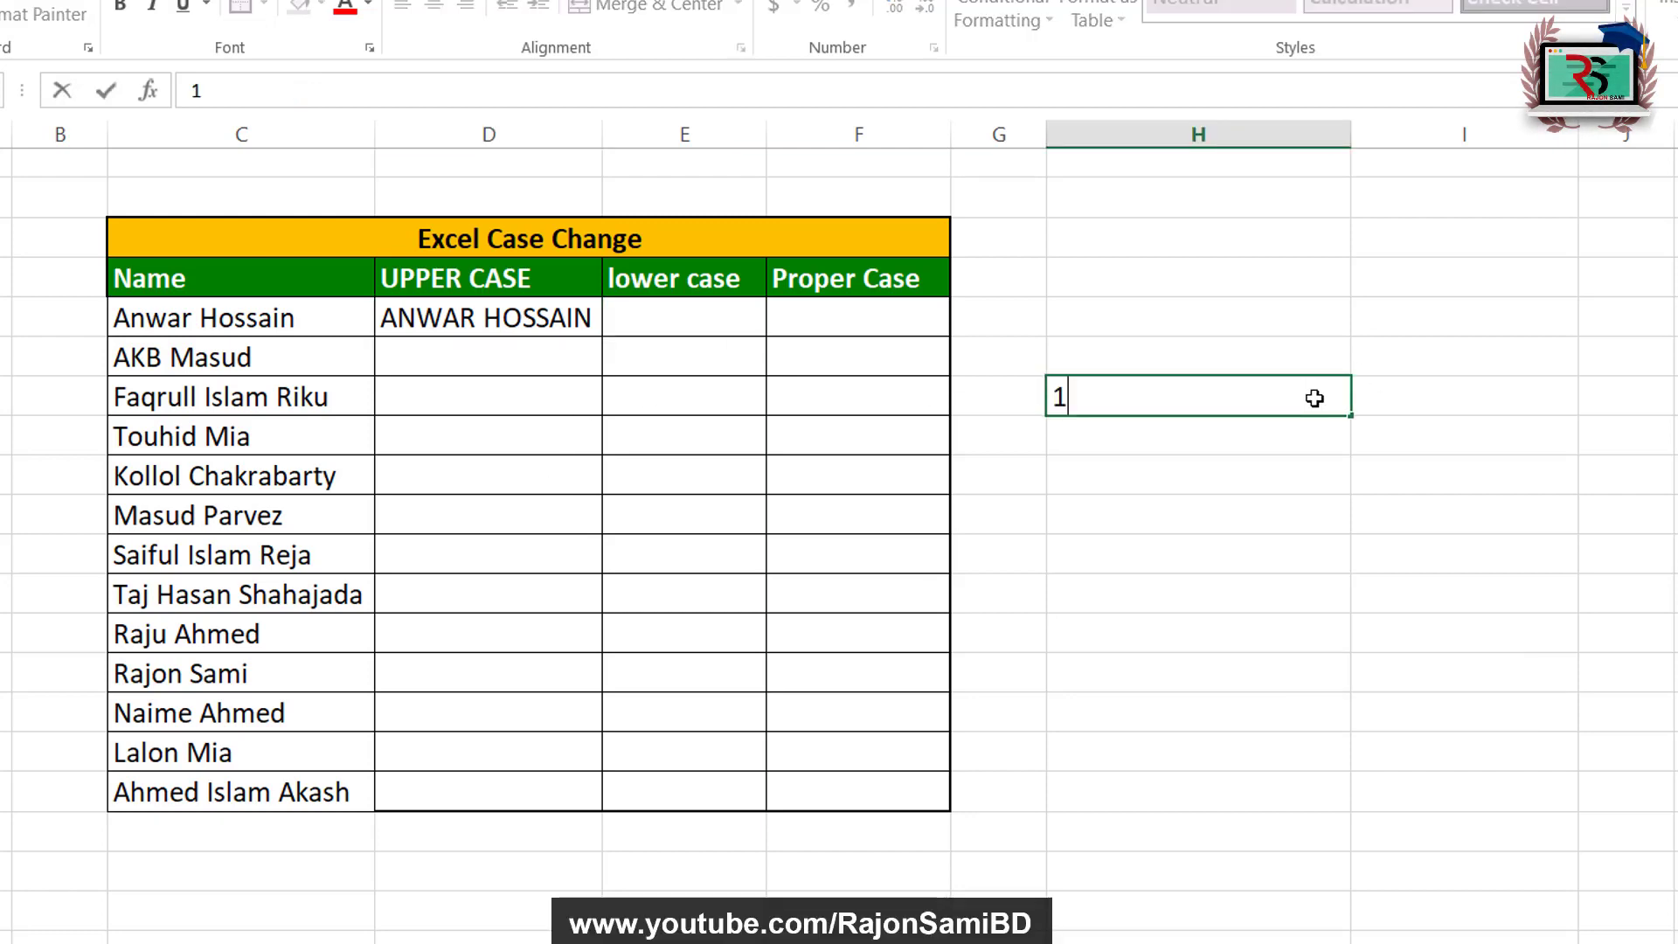
key("Return")
type("2")
key("Return")
- Extend the 1, 2 number series from H7:H8 down to cell H17, and undo the fill
left_click_drag(1314, 399, 1360, 813)
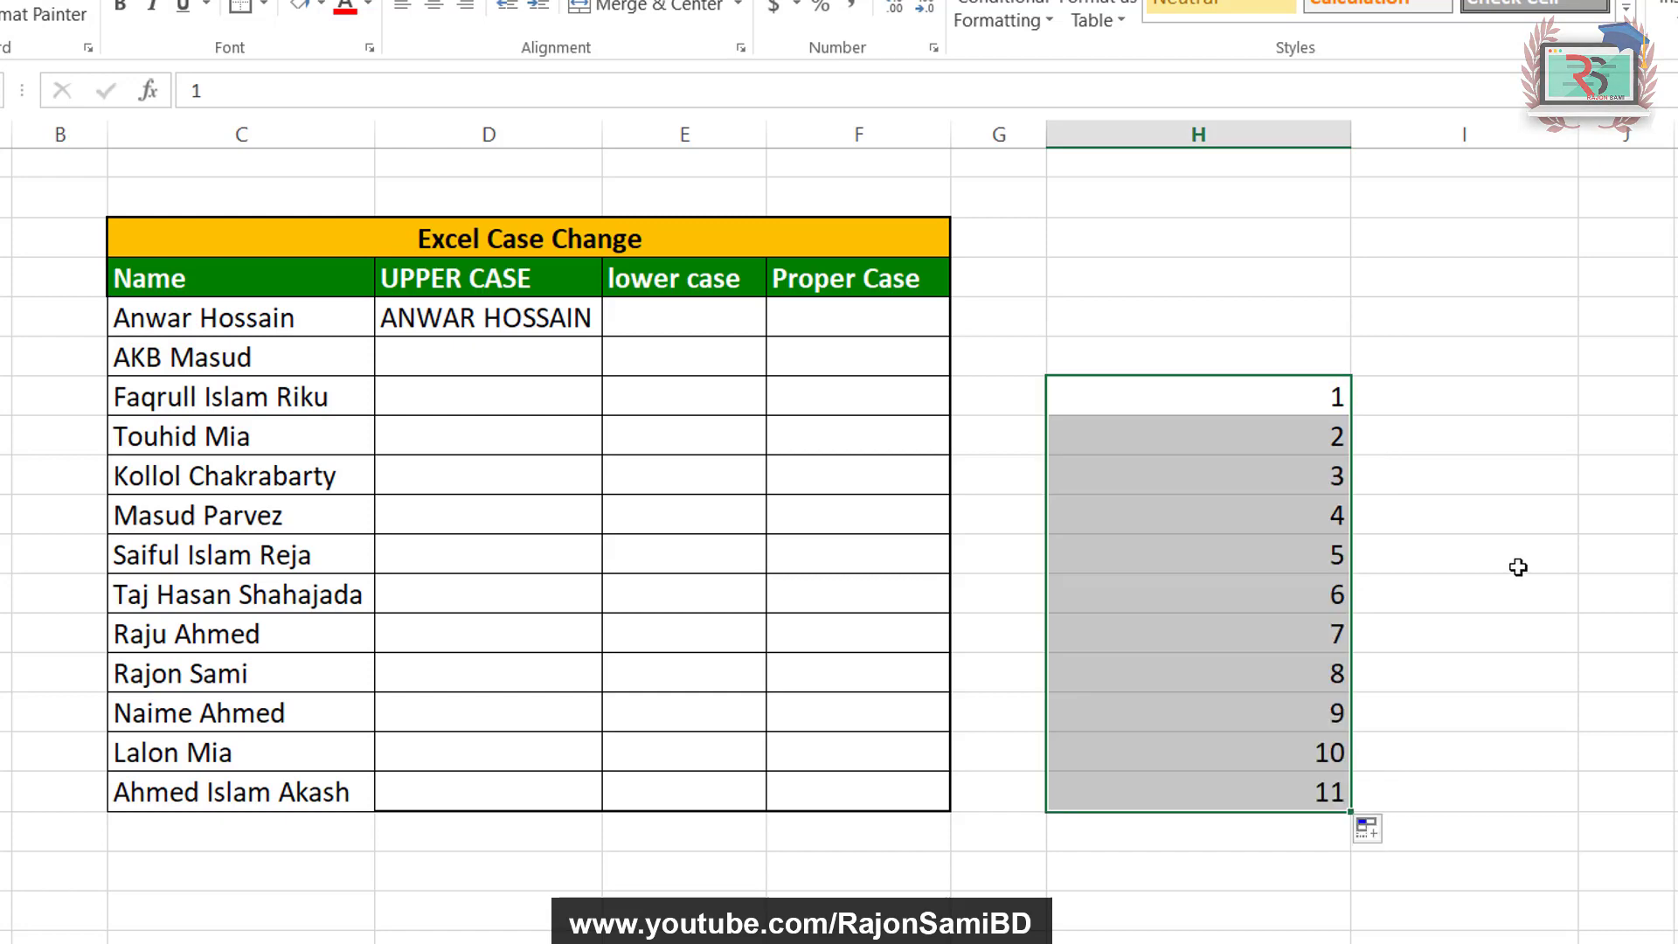
key("ctrl+z")
left_click(1438, 449)
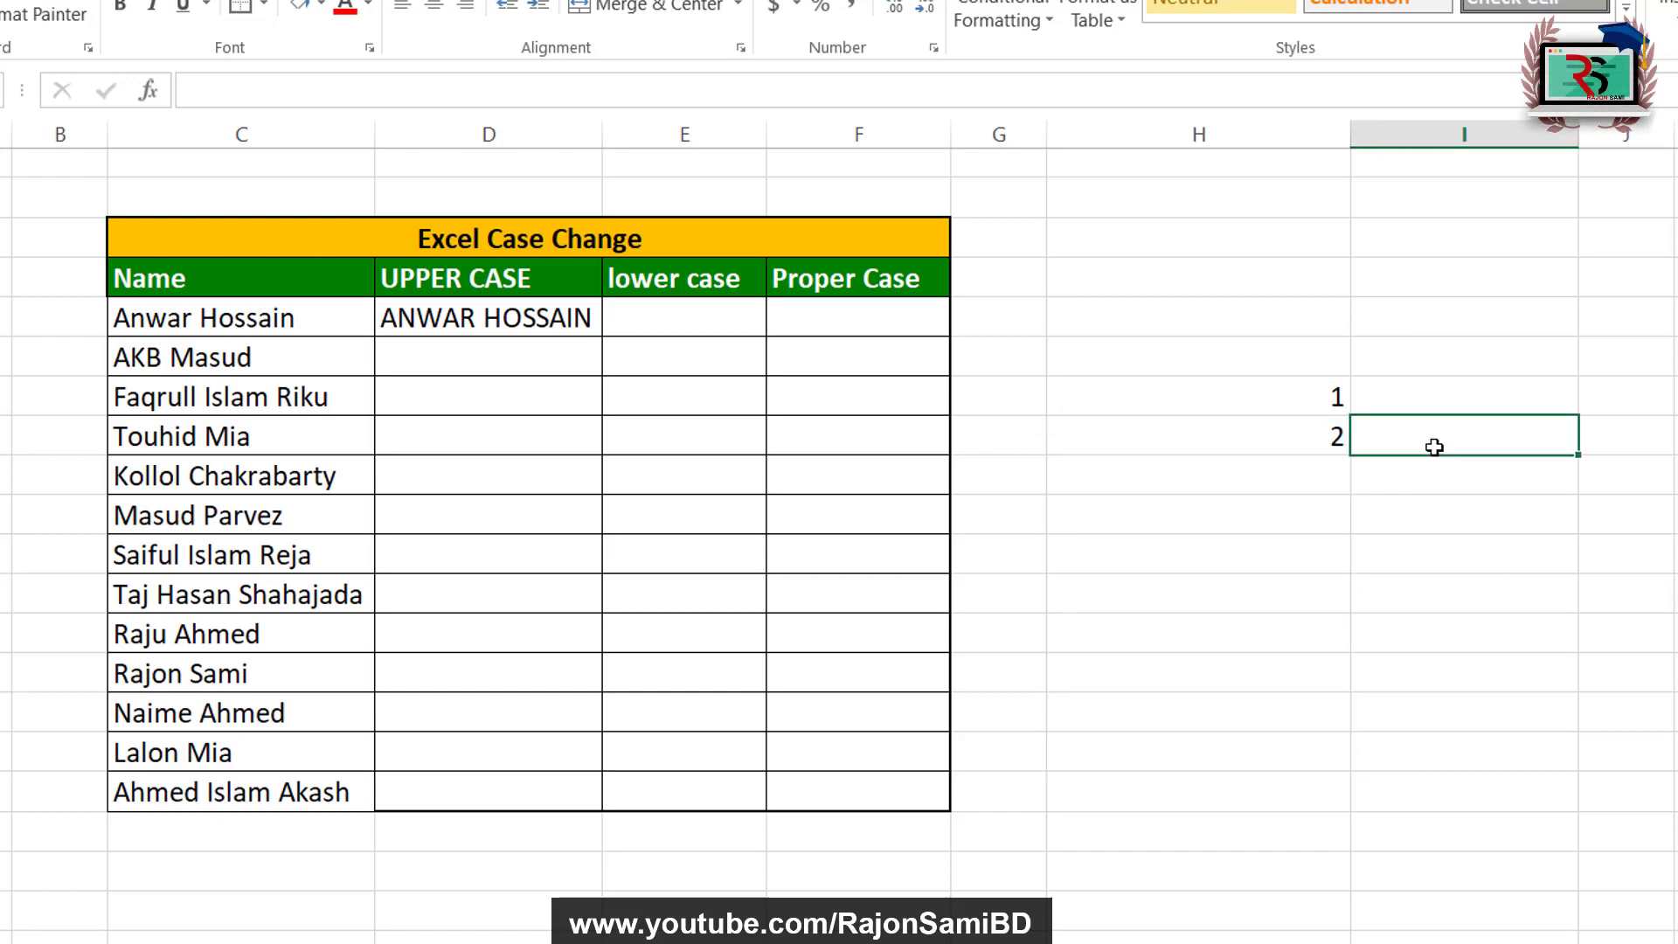
left_click(1298, 432)
left_click(1303, 483)
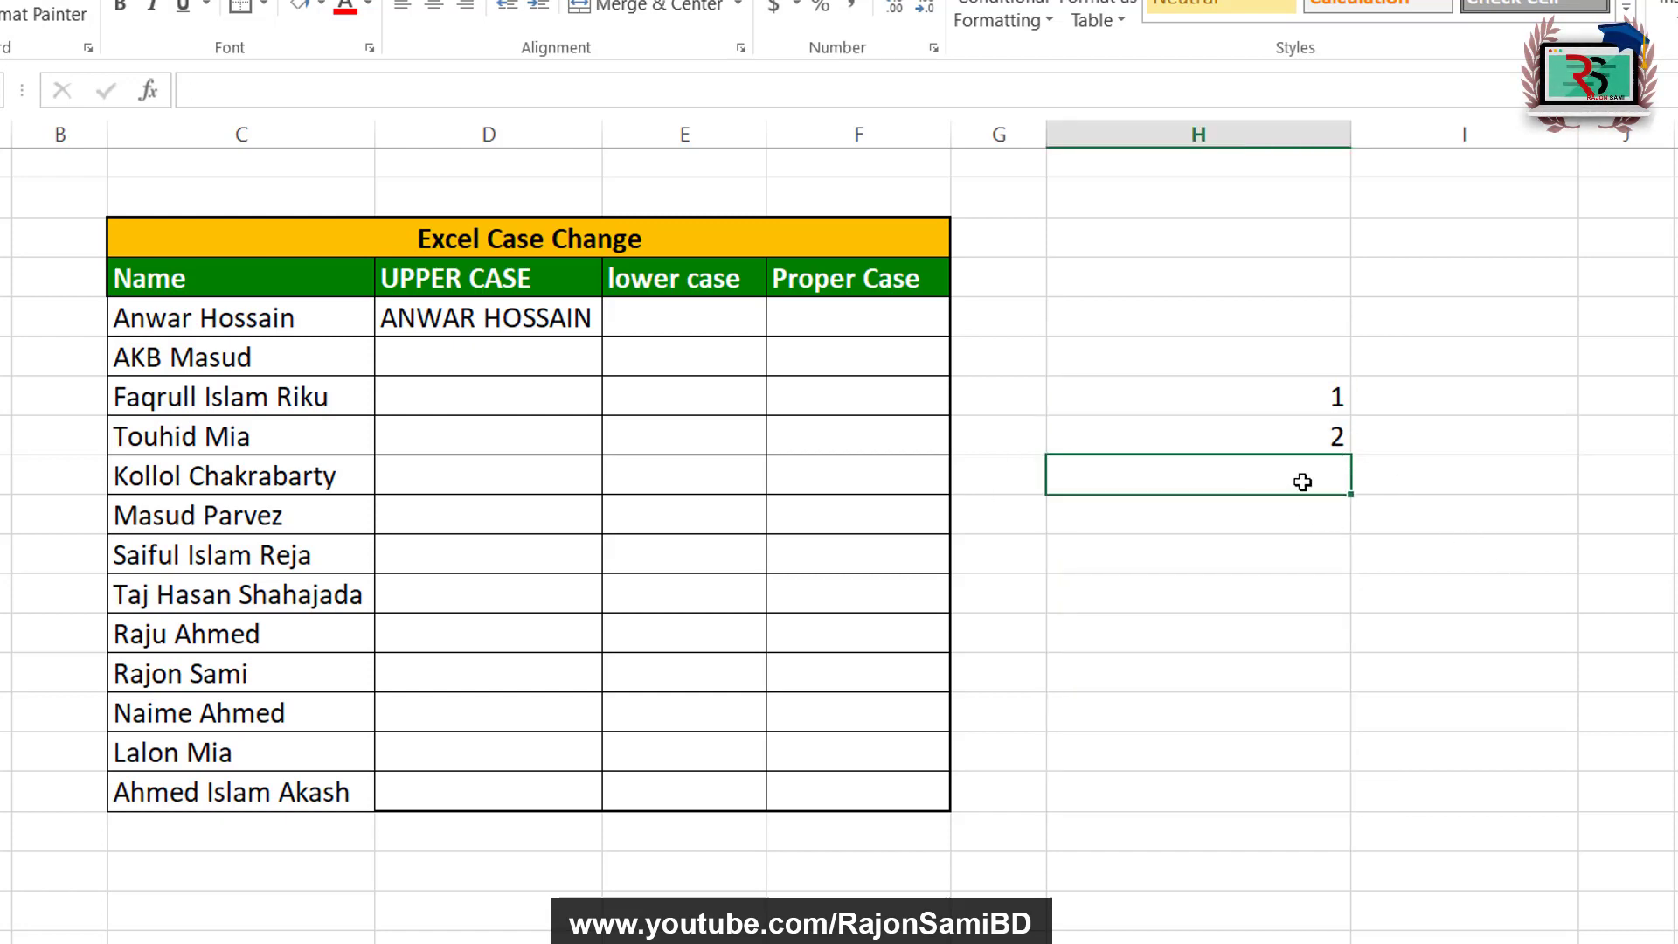
- Try filling the value of cell H8 down into the cells below it, and undo the fill
left_click(1062, 428)
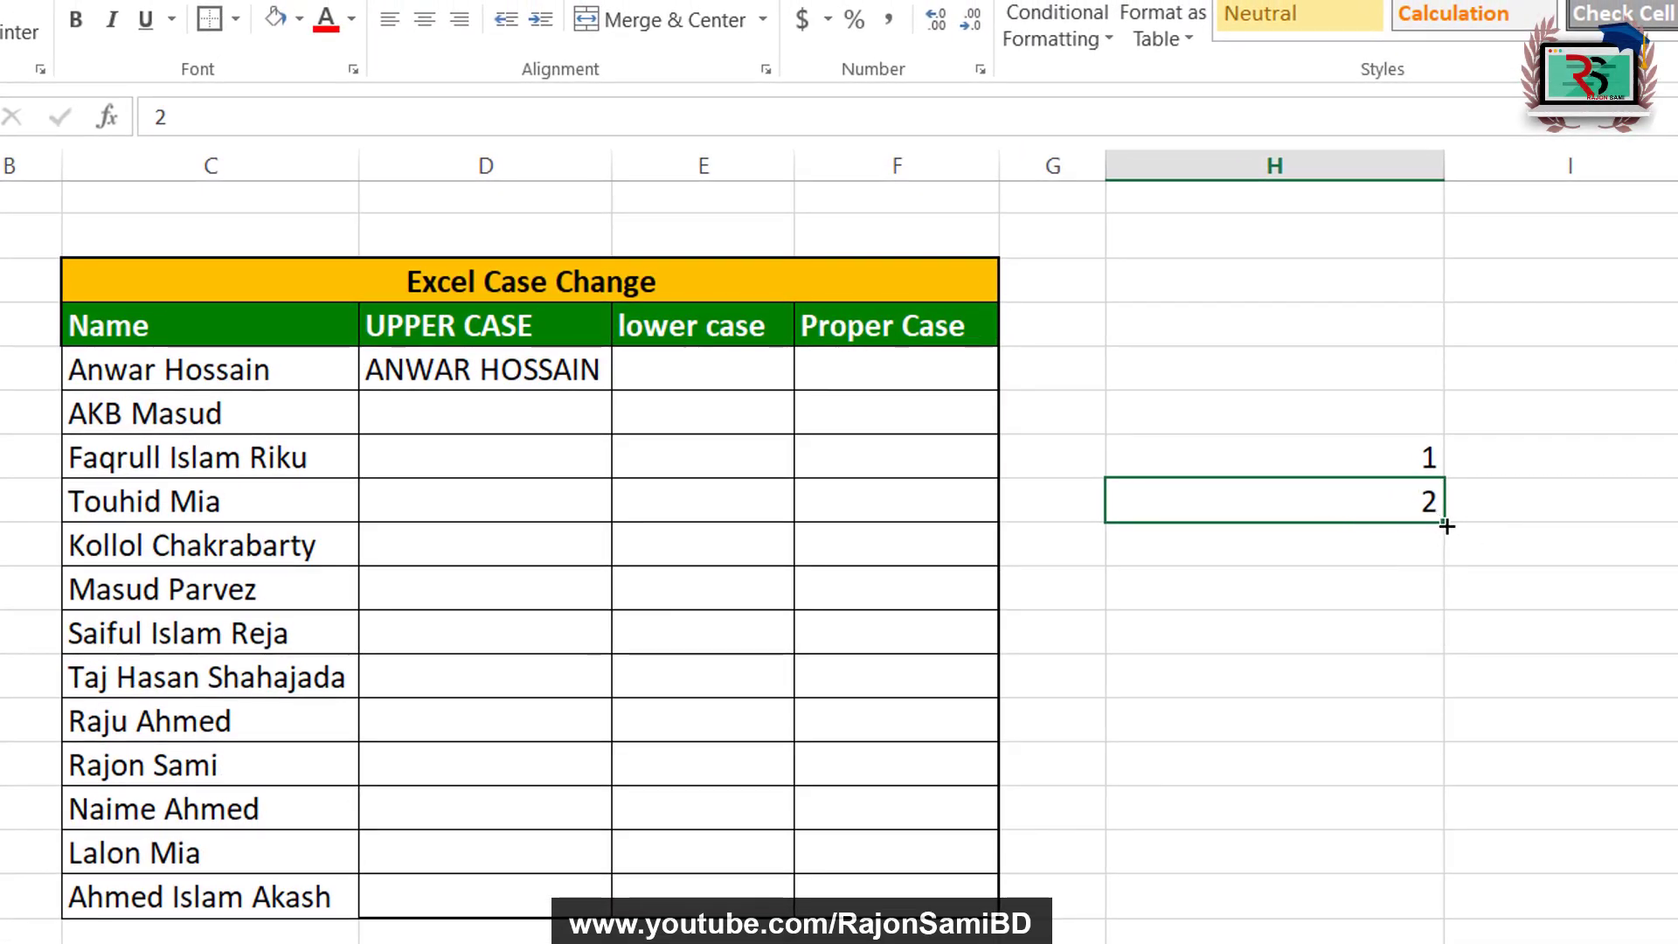
left_click_drag(1447, 524, 1451, 658)
left_click(1248, 575)
key("ctrl+z")
left_click(485, 544)
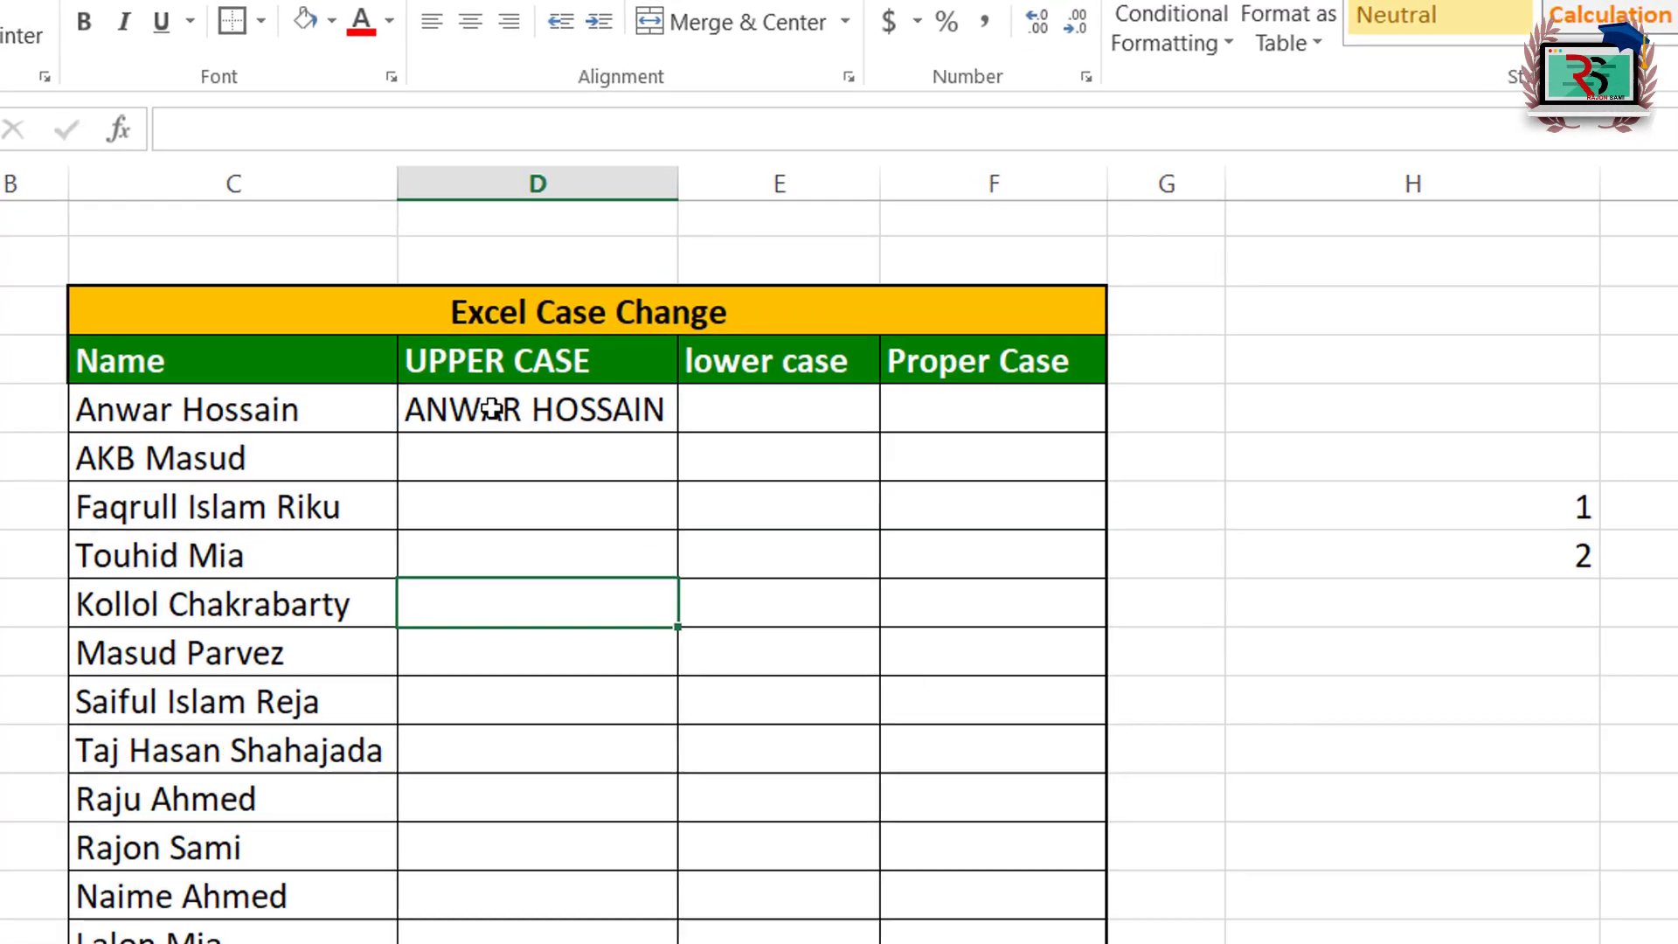
- Copy the UPPER formula from D5 down to D17 and widen column D, and undo both changes
left_click(492, 409)
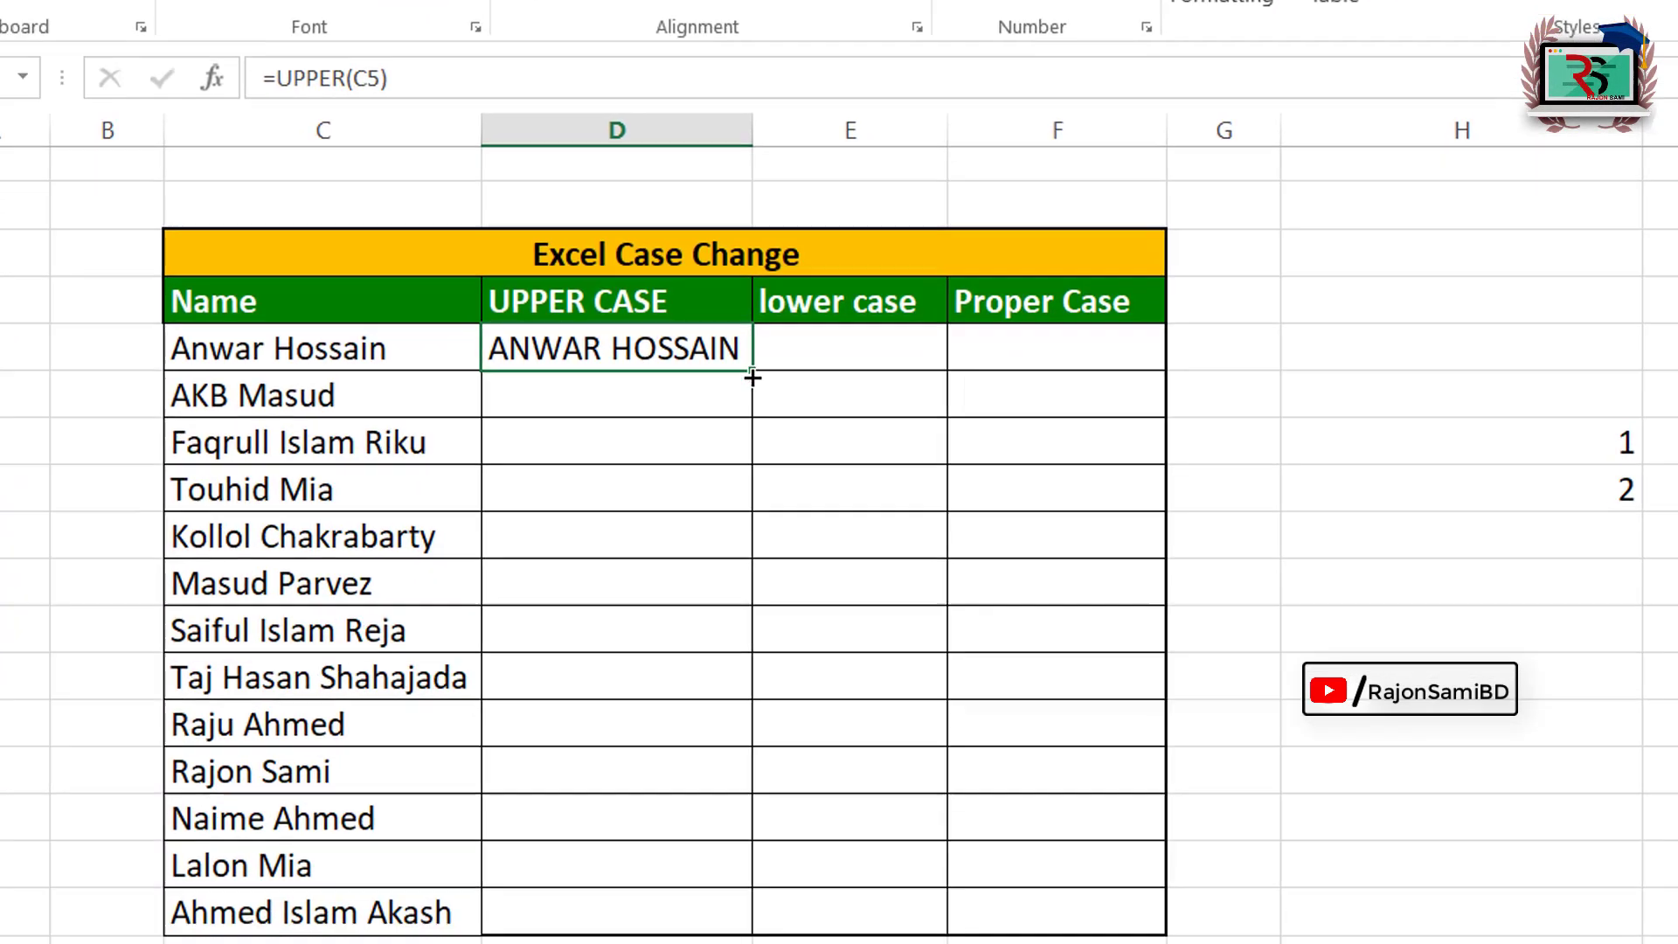
left_click_drag(689, 439, 775, 853)
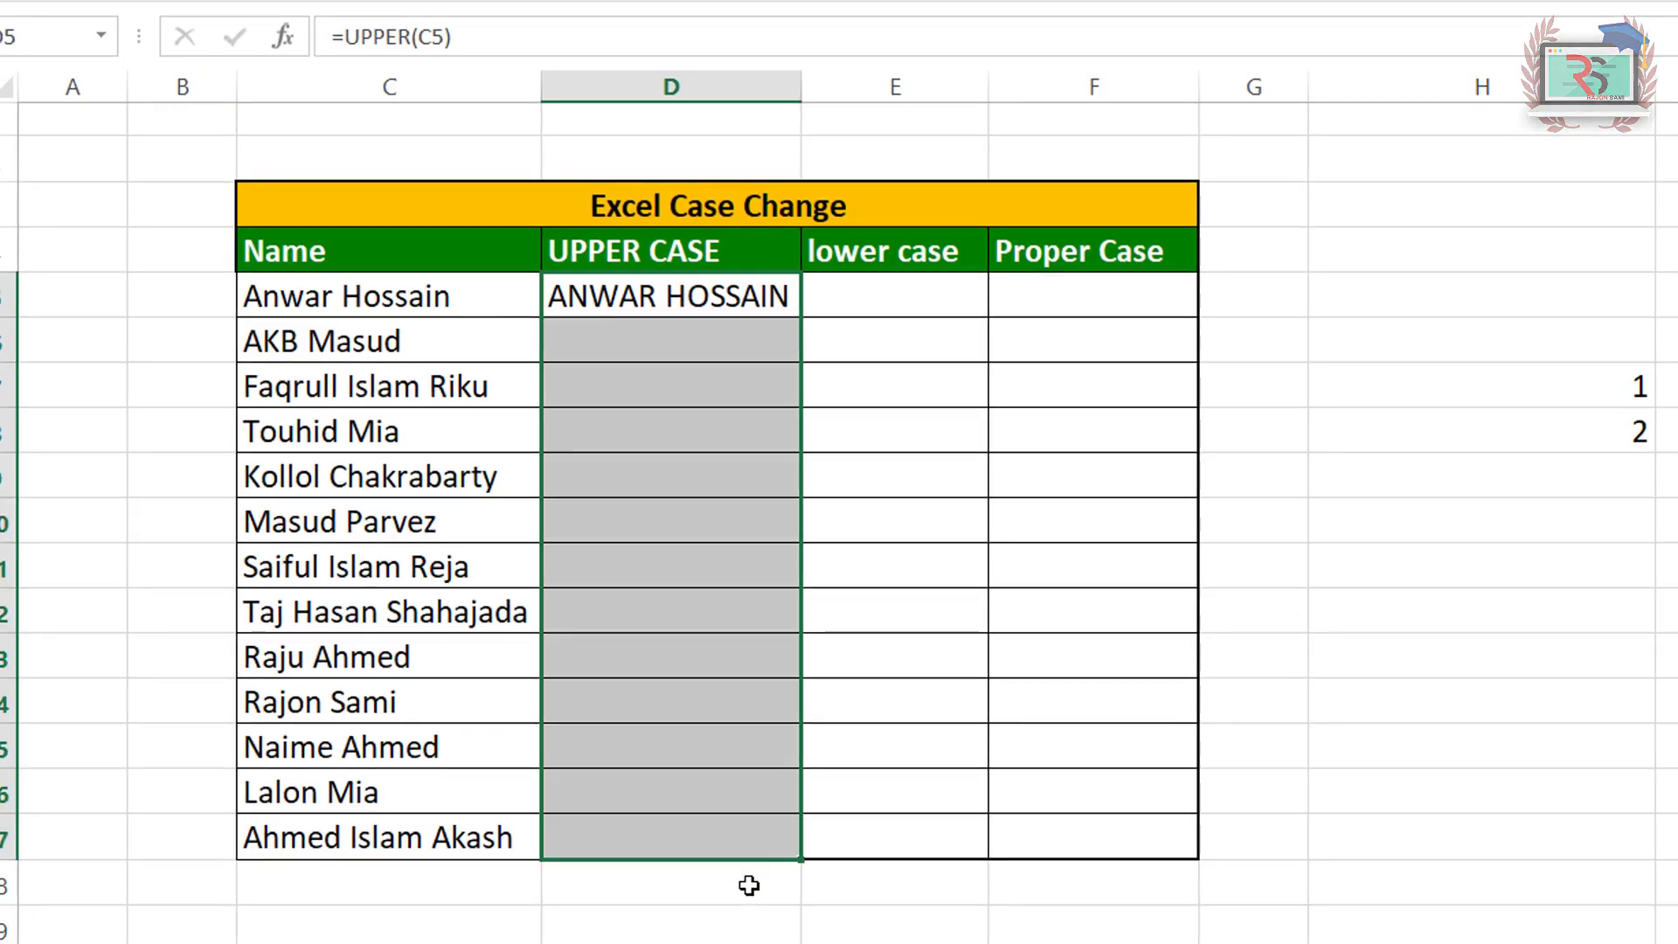
left_click(840, 431)
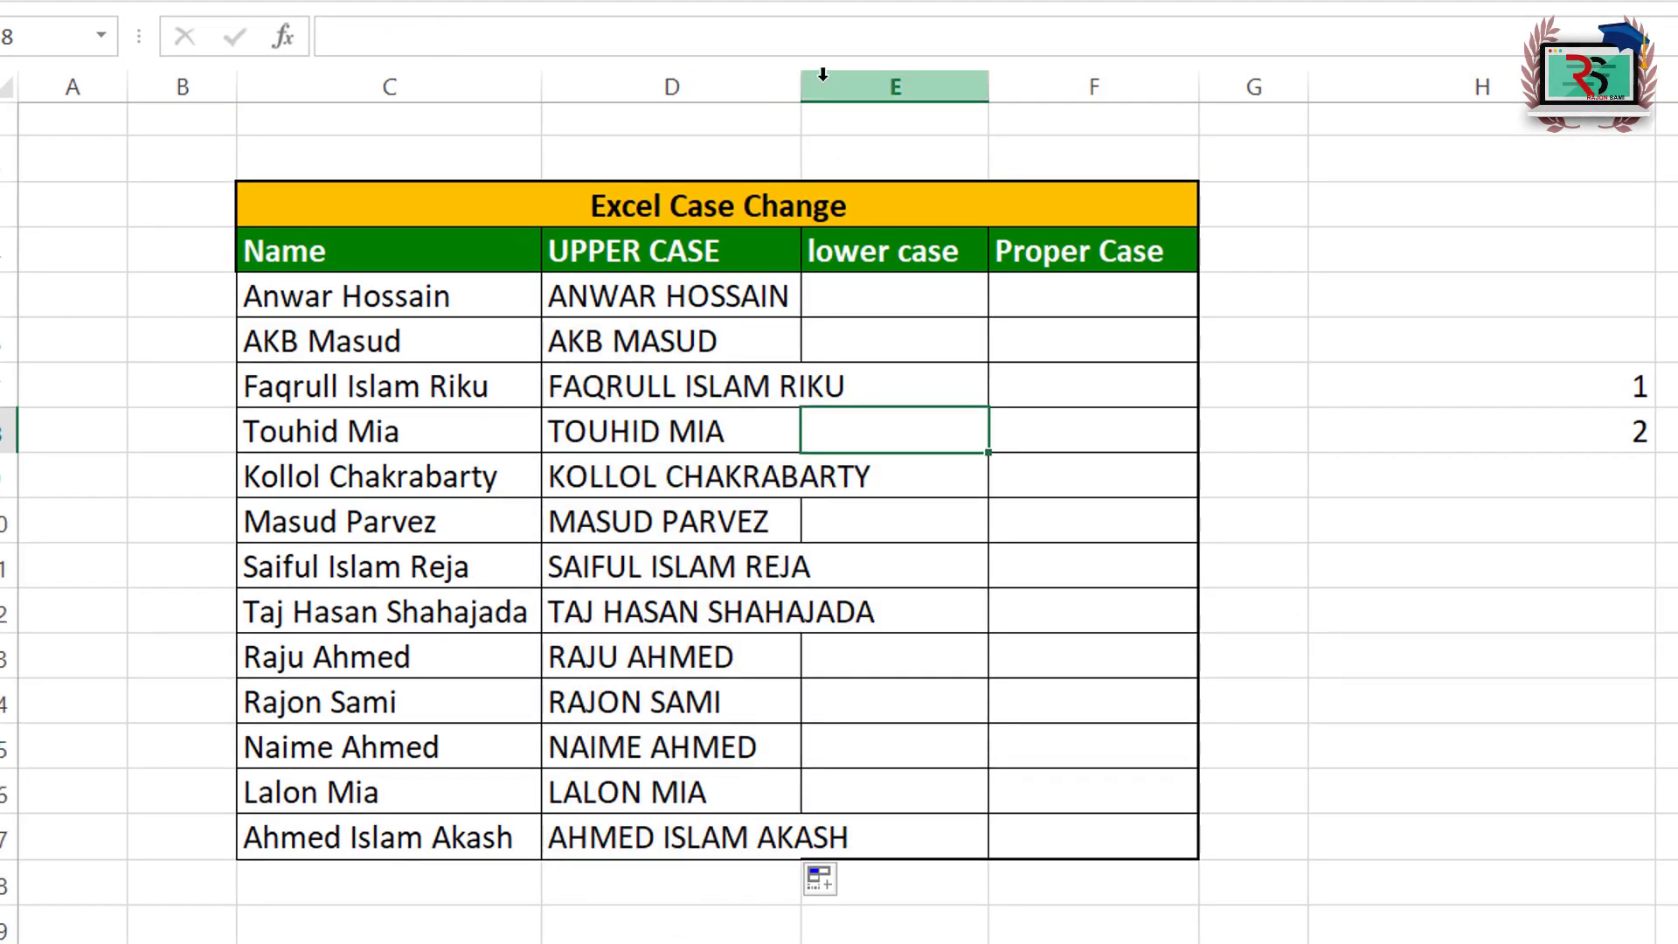
left_click_drag(801, 86, 889, 86)
left_click(673, 521)
key("ctrl+z")
key("ctrl+z")
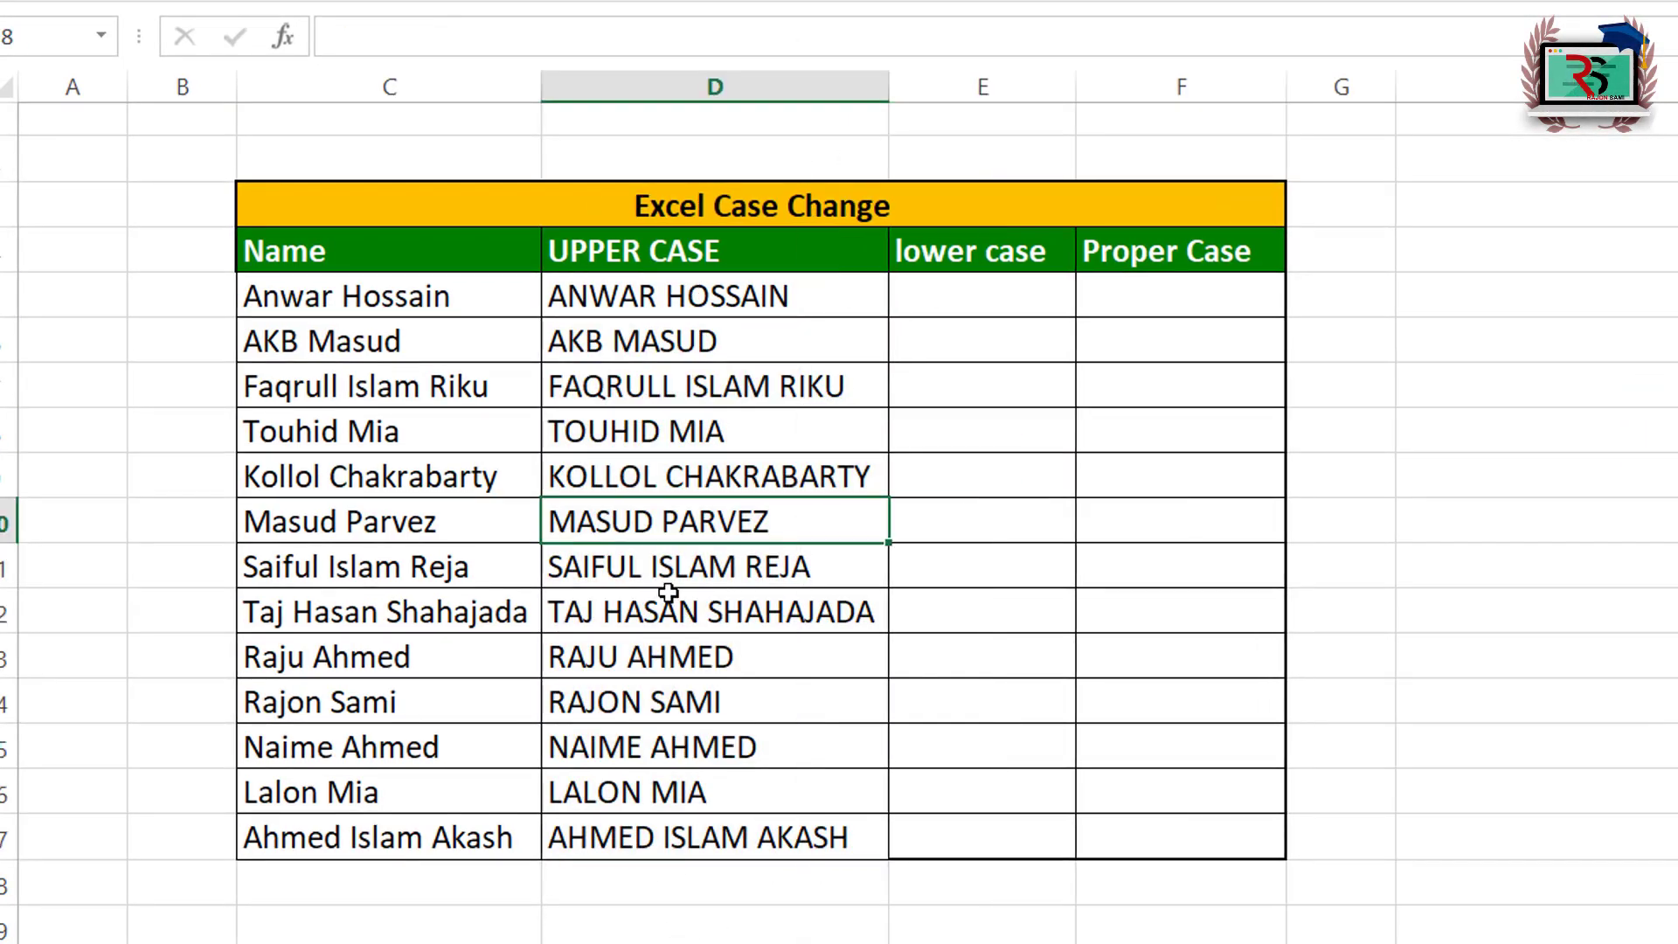
- Fill the UPPER formula from D5 down to D17 and autofit column D to the names
left_click(640, 312)
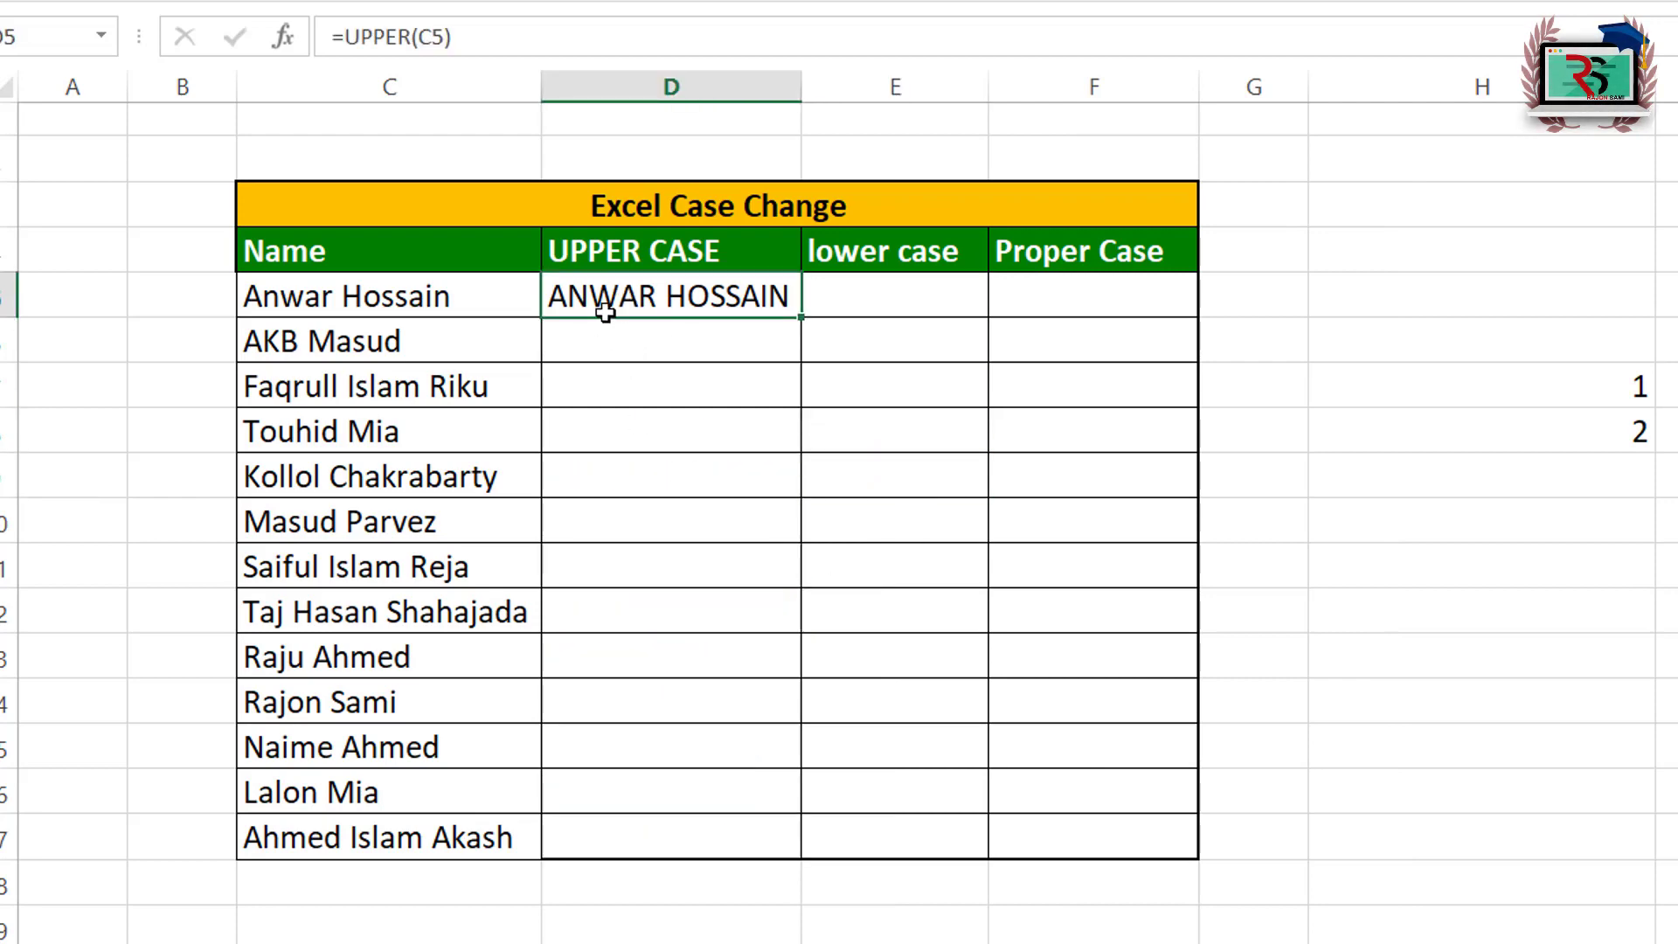
double_click(801, 317)
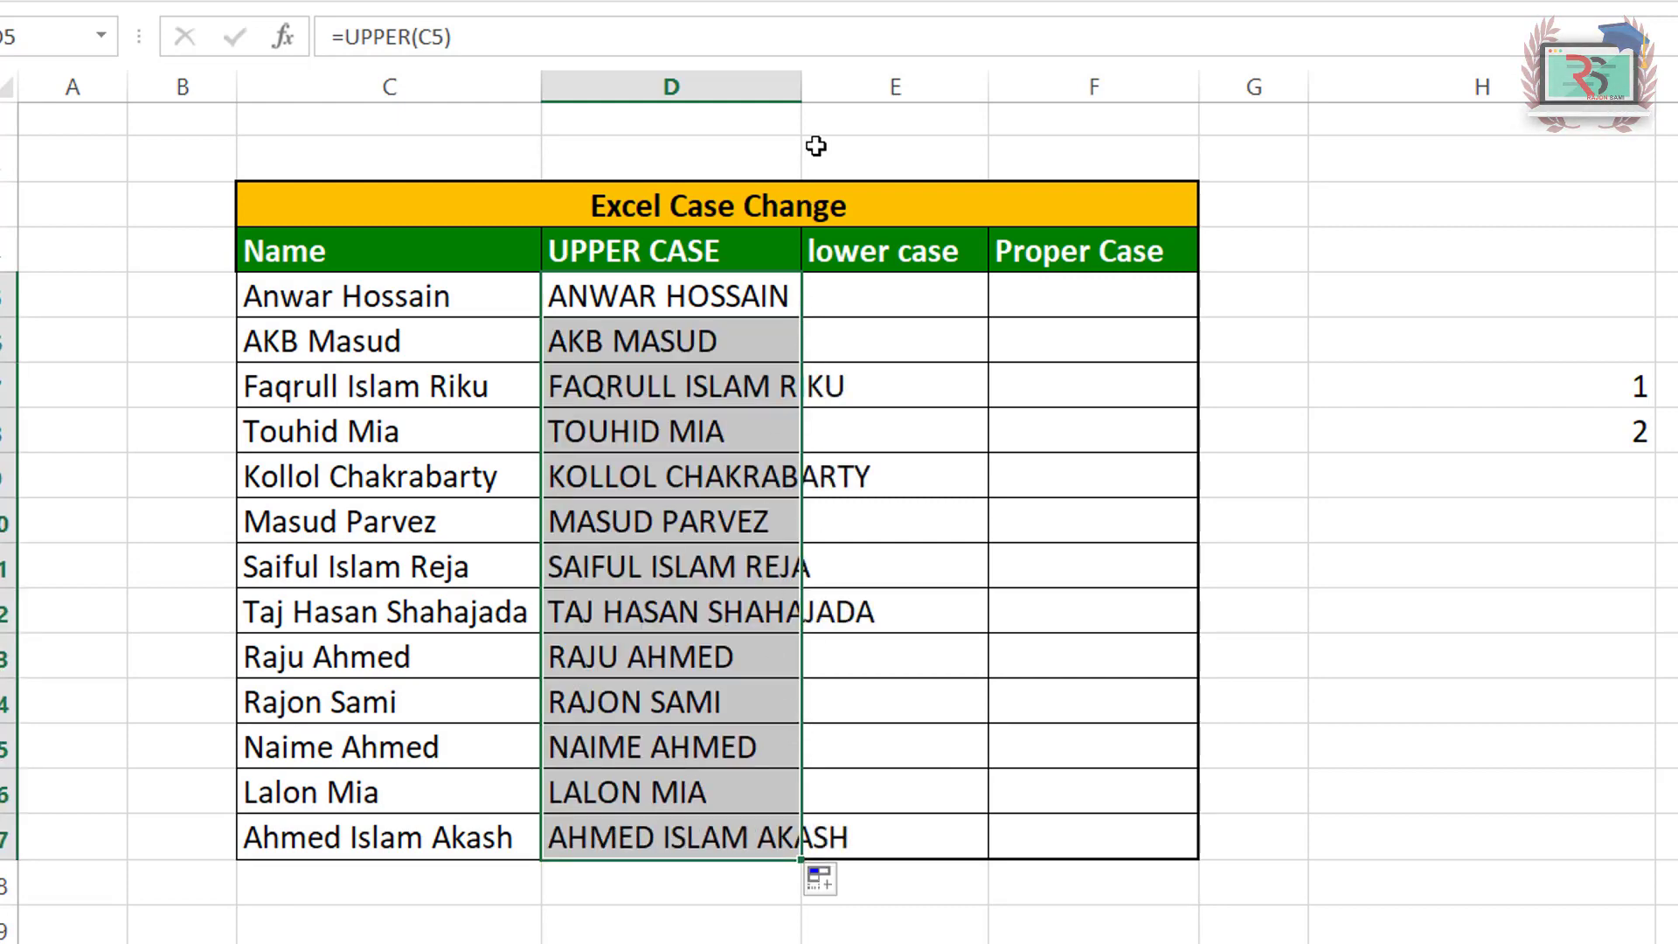
double_click(802, 86)
left_click(1150, 568)
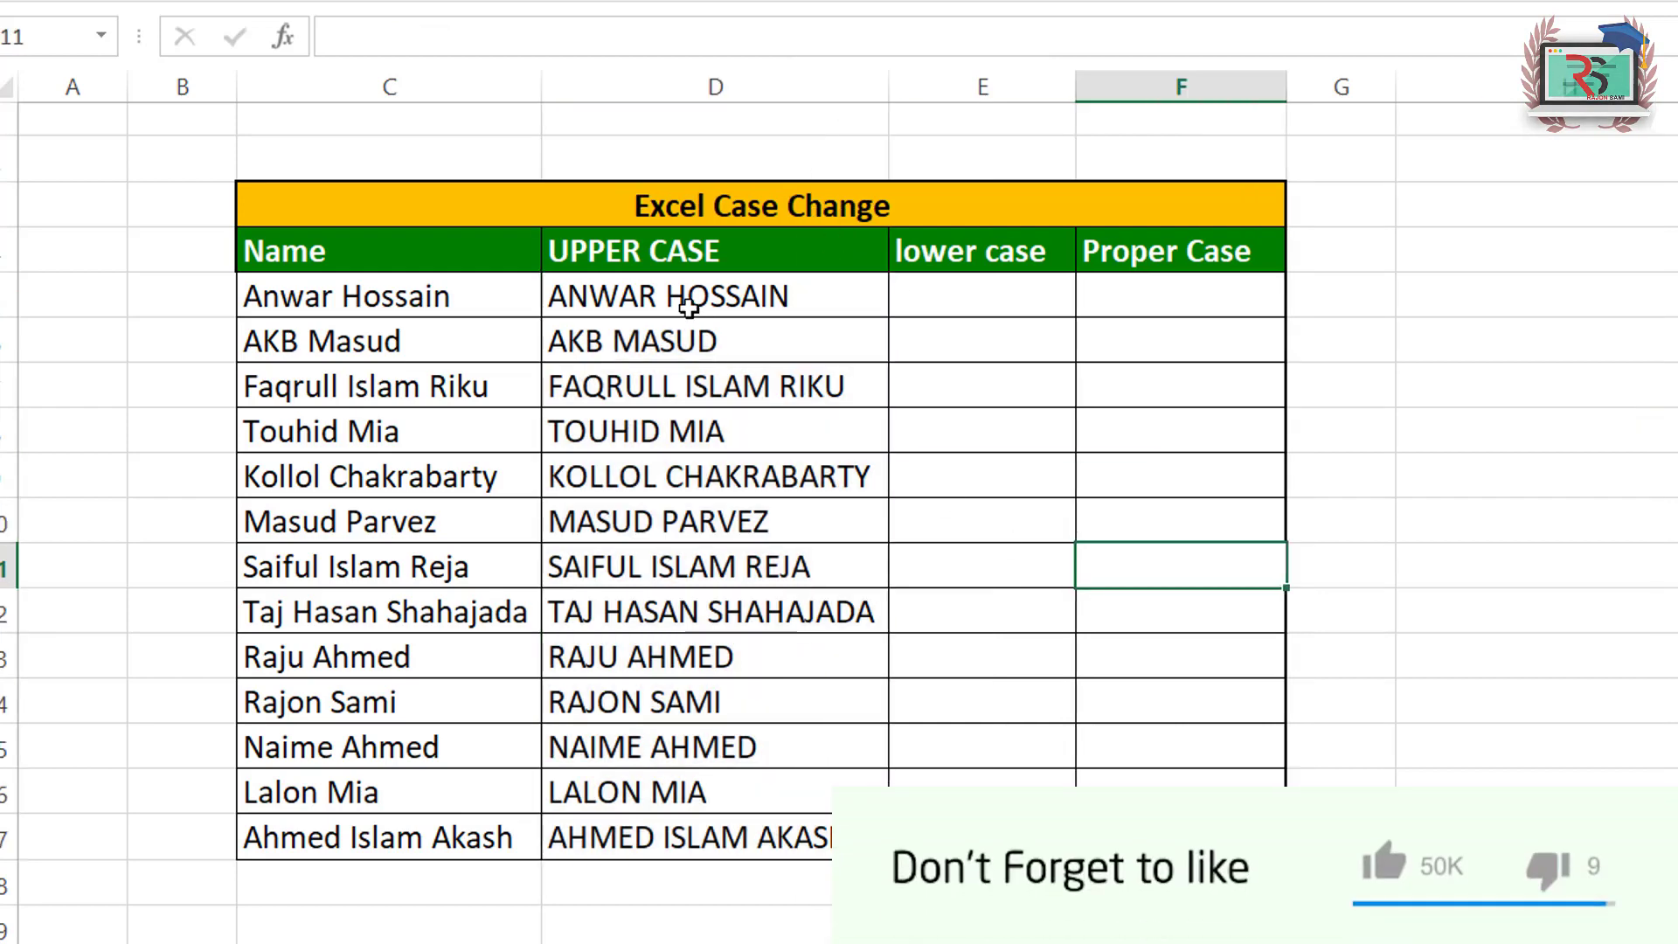
left_click_drag(690, 301, 738, 871)
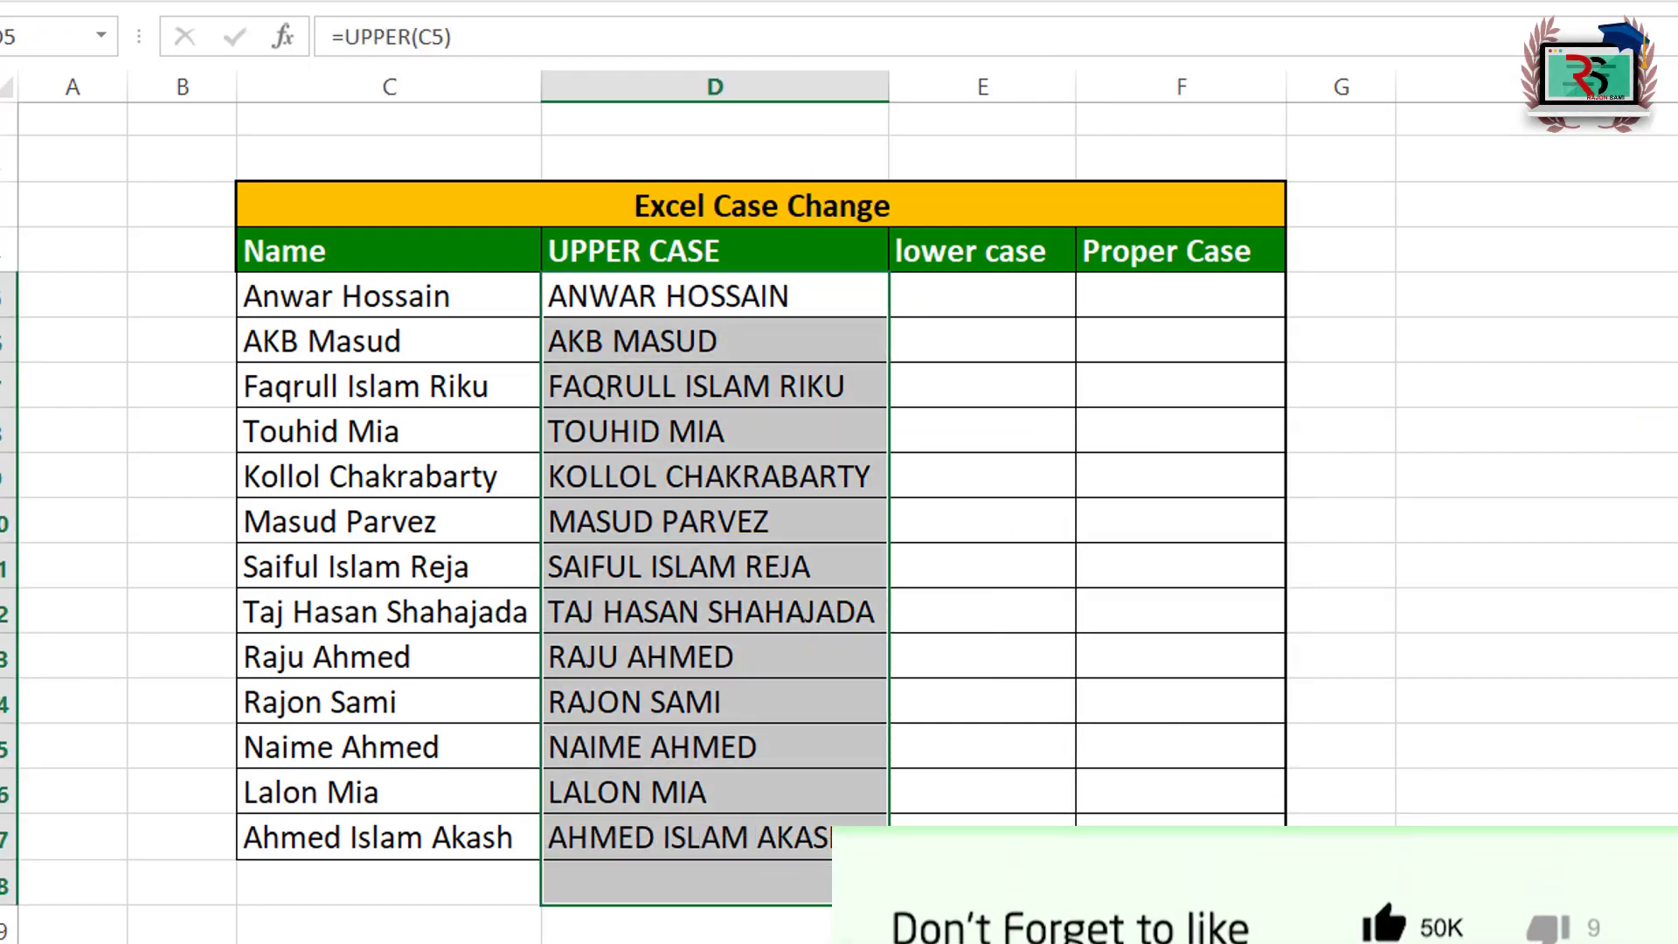
left_click(715, 943)
left_click(979, 299)
left_click(883, 373)
left_click(844, 310)
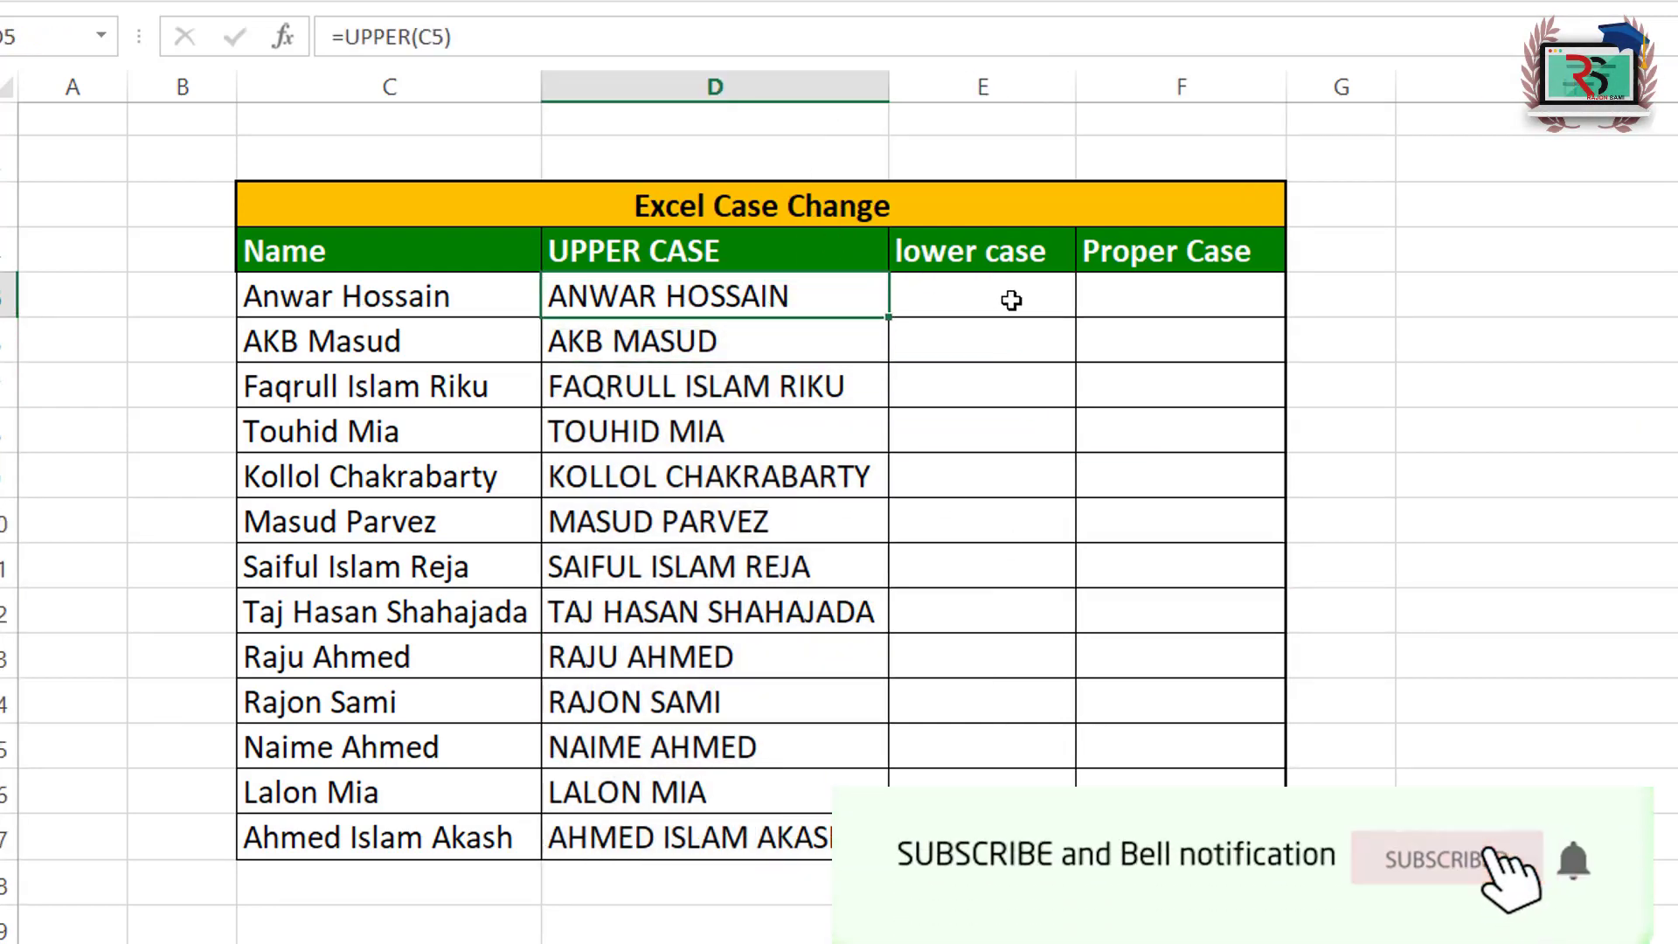
- Enter the formula =LOWER(C5) in cell E5 and autofit column E to the result
left_click(1012, 301)
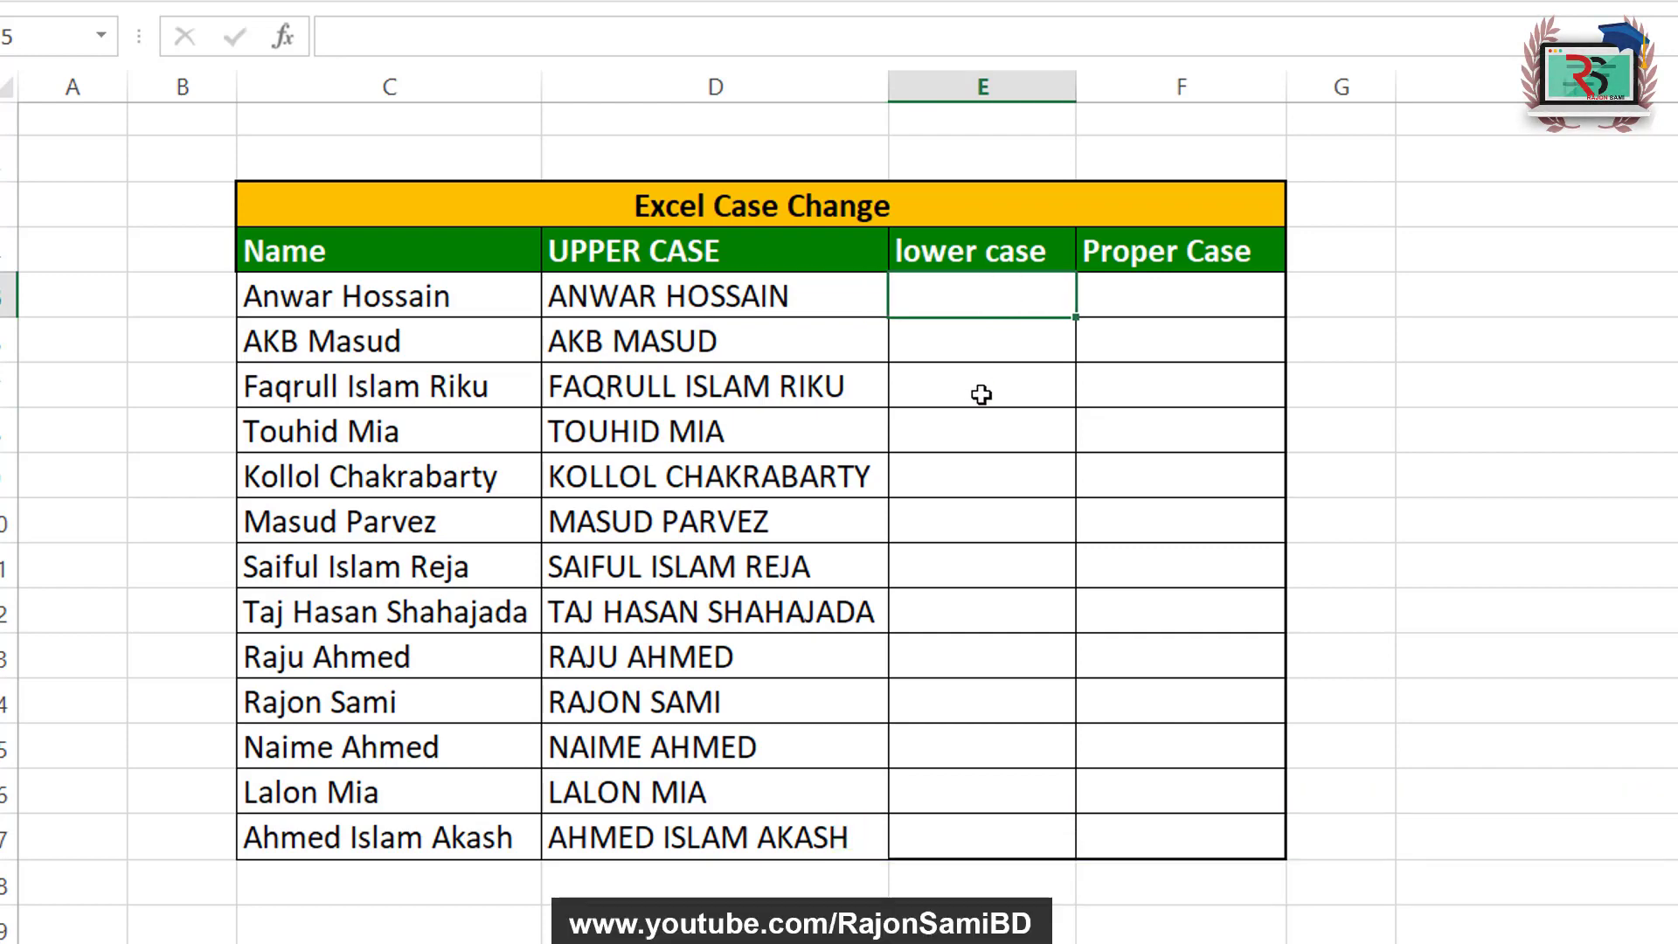
type("=")
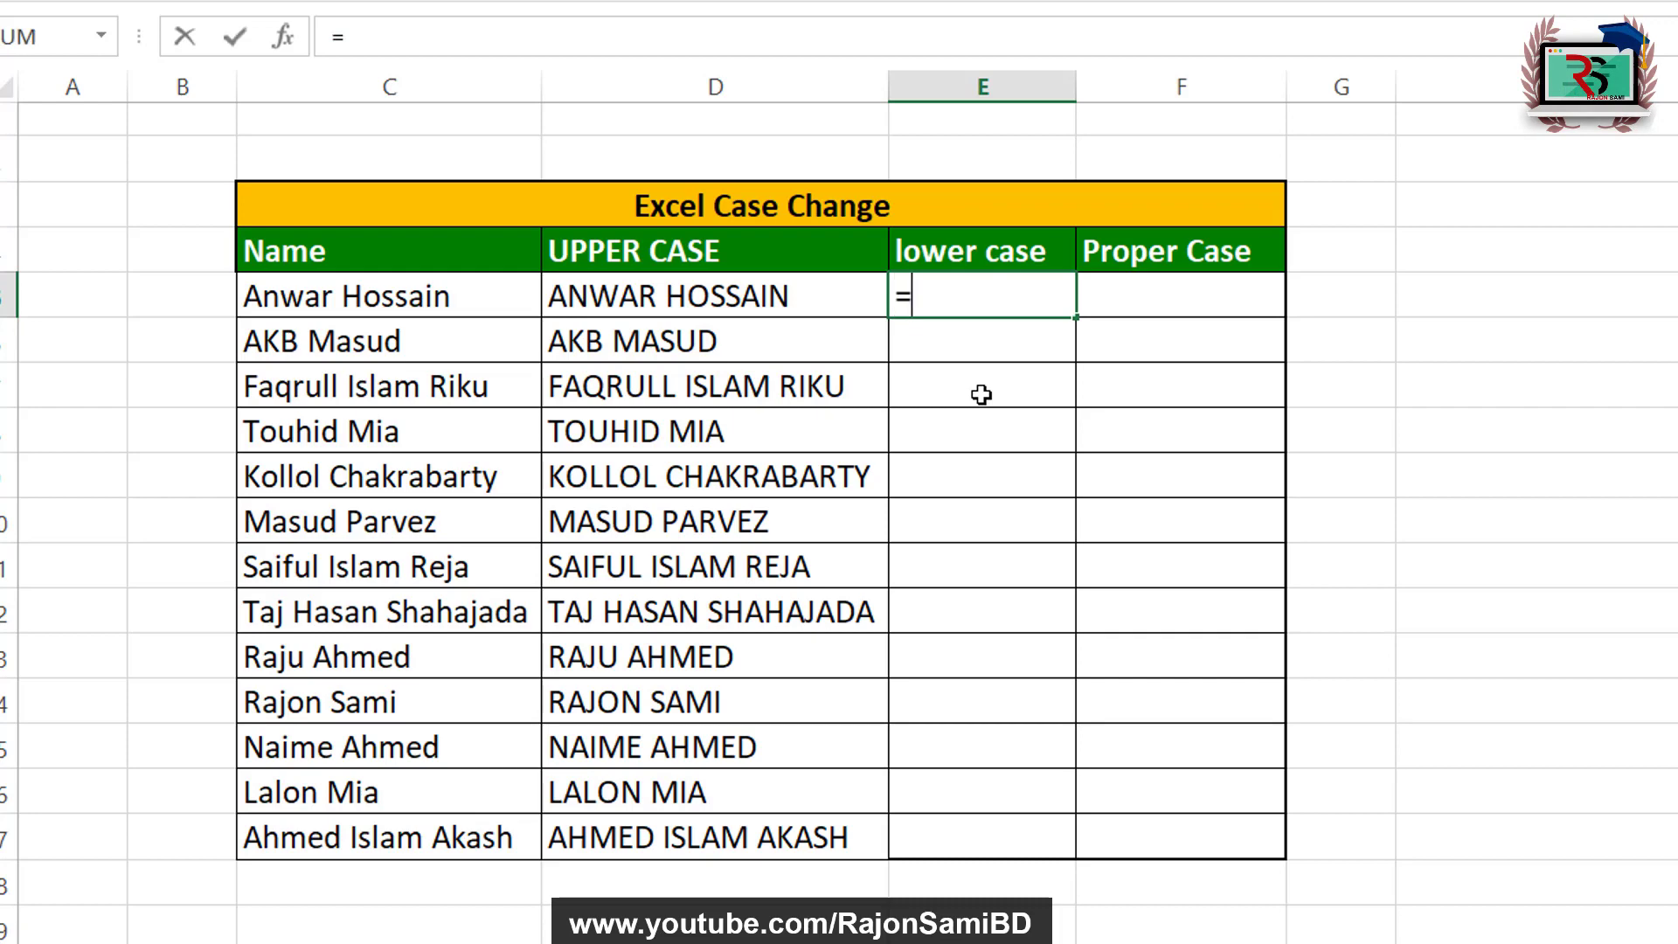
type("lo")
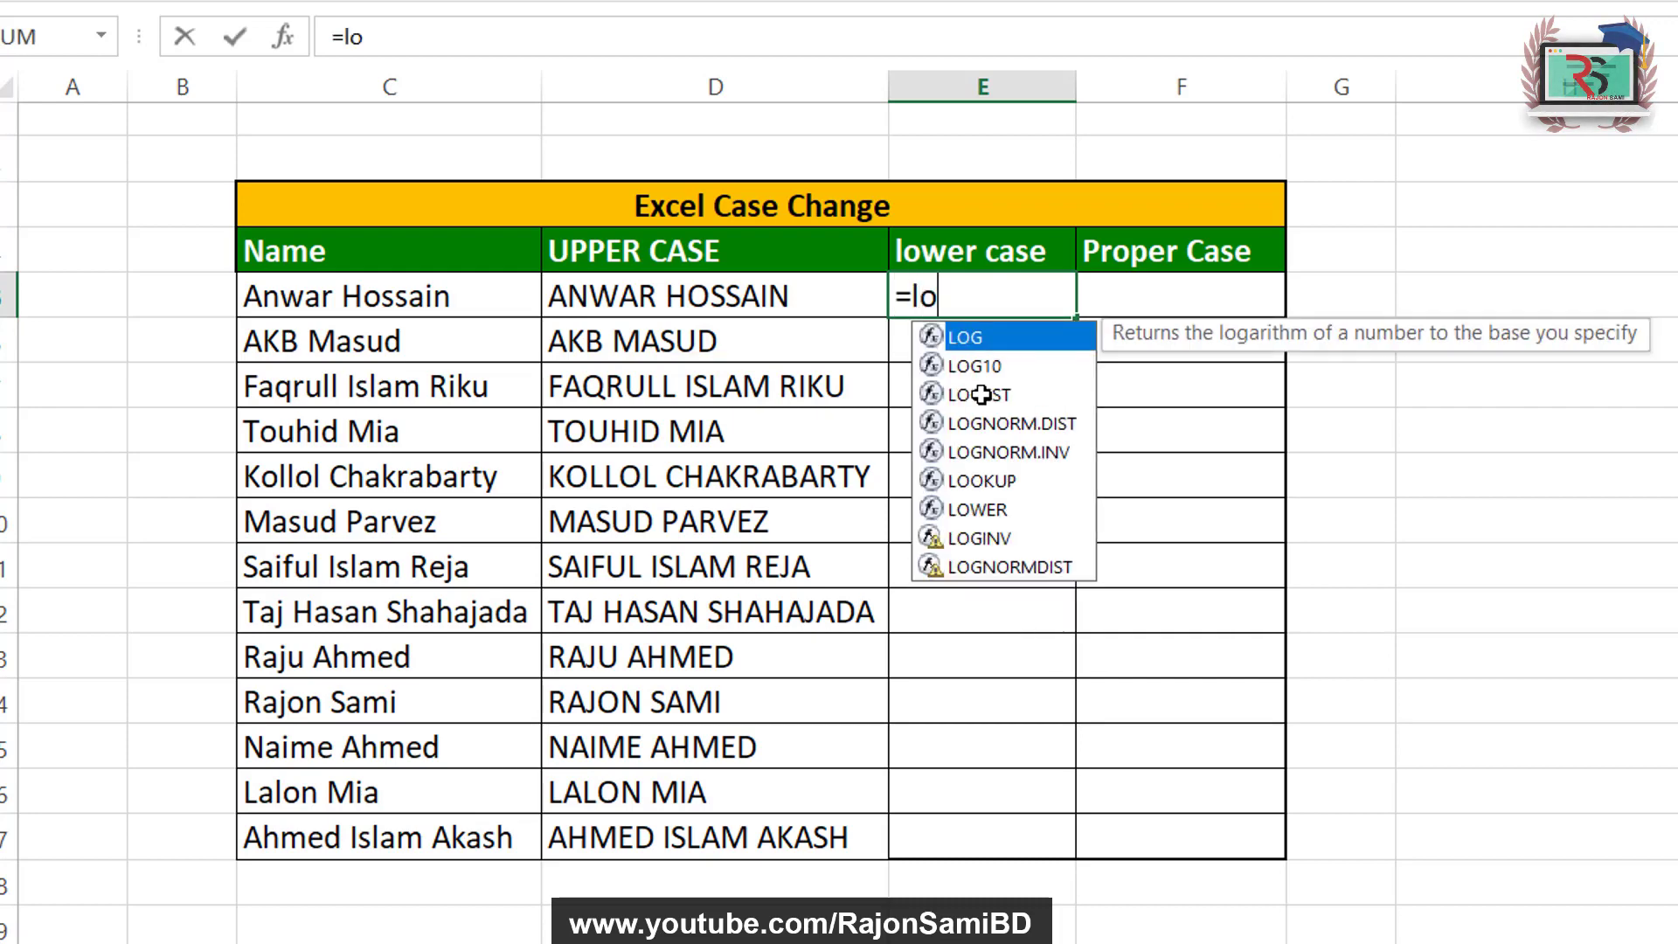
type("wer")
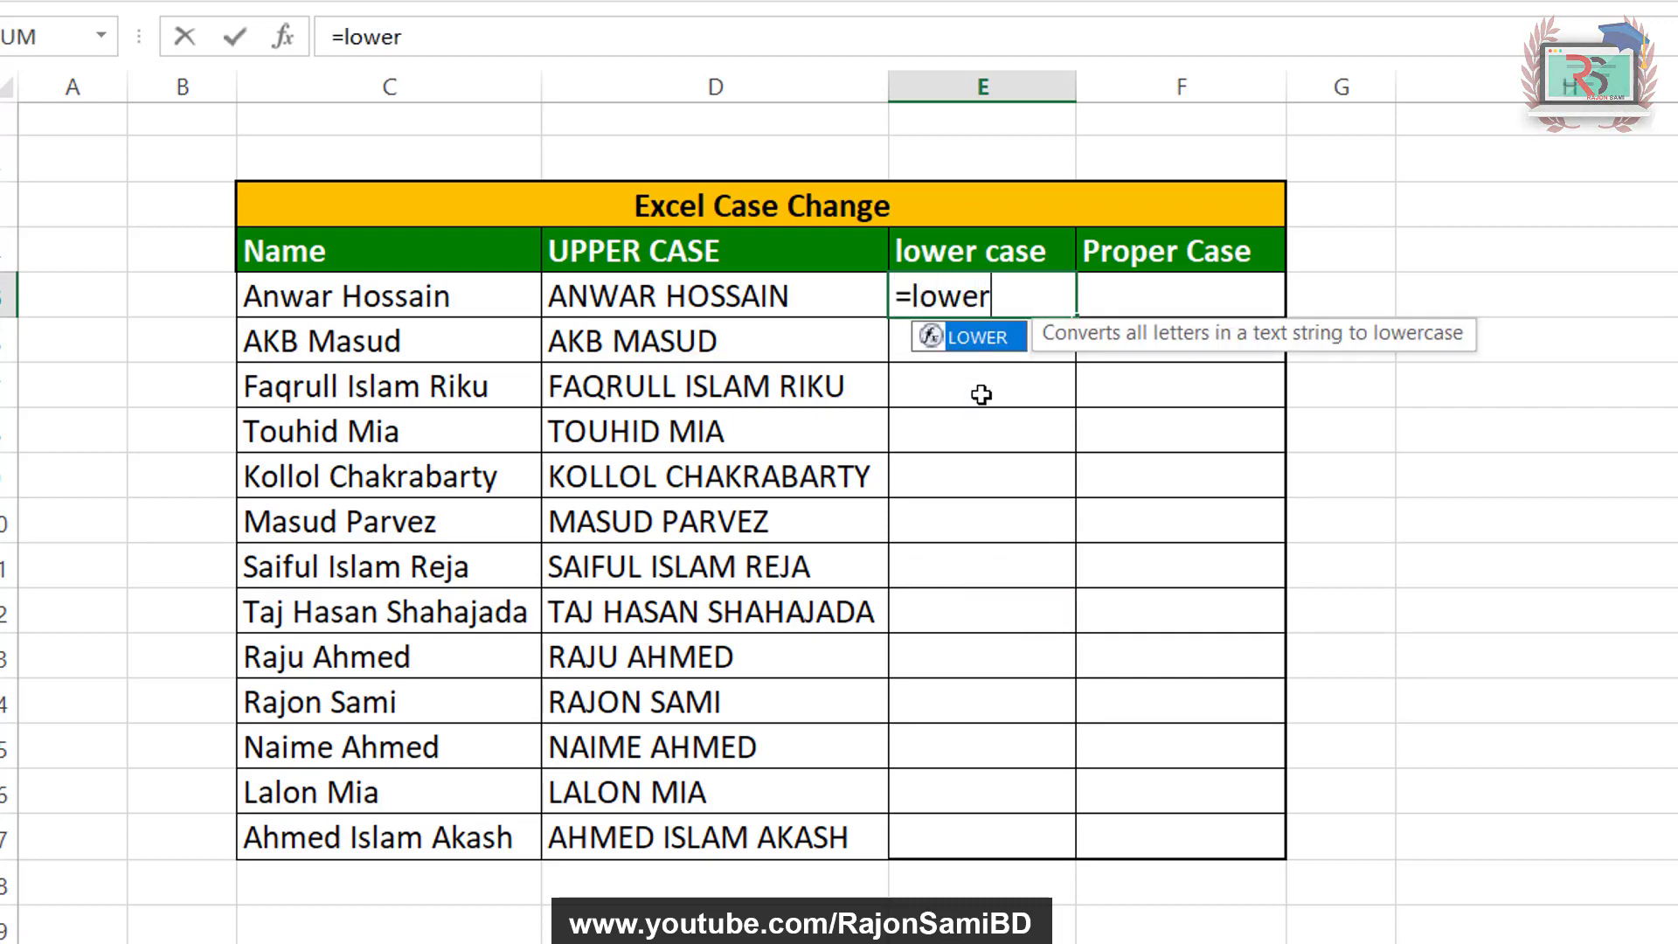
type("(")
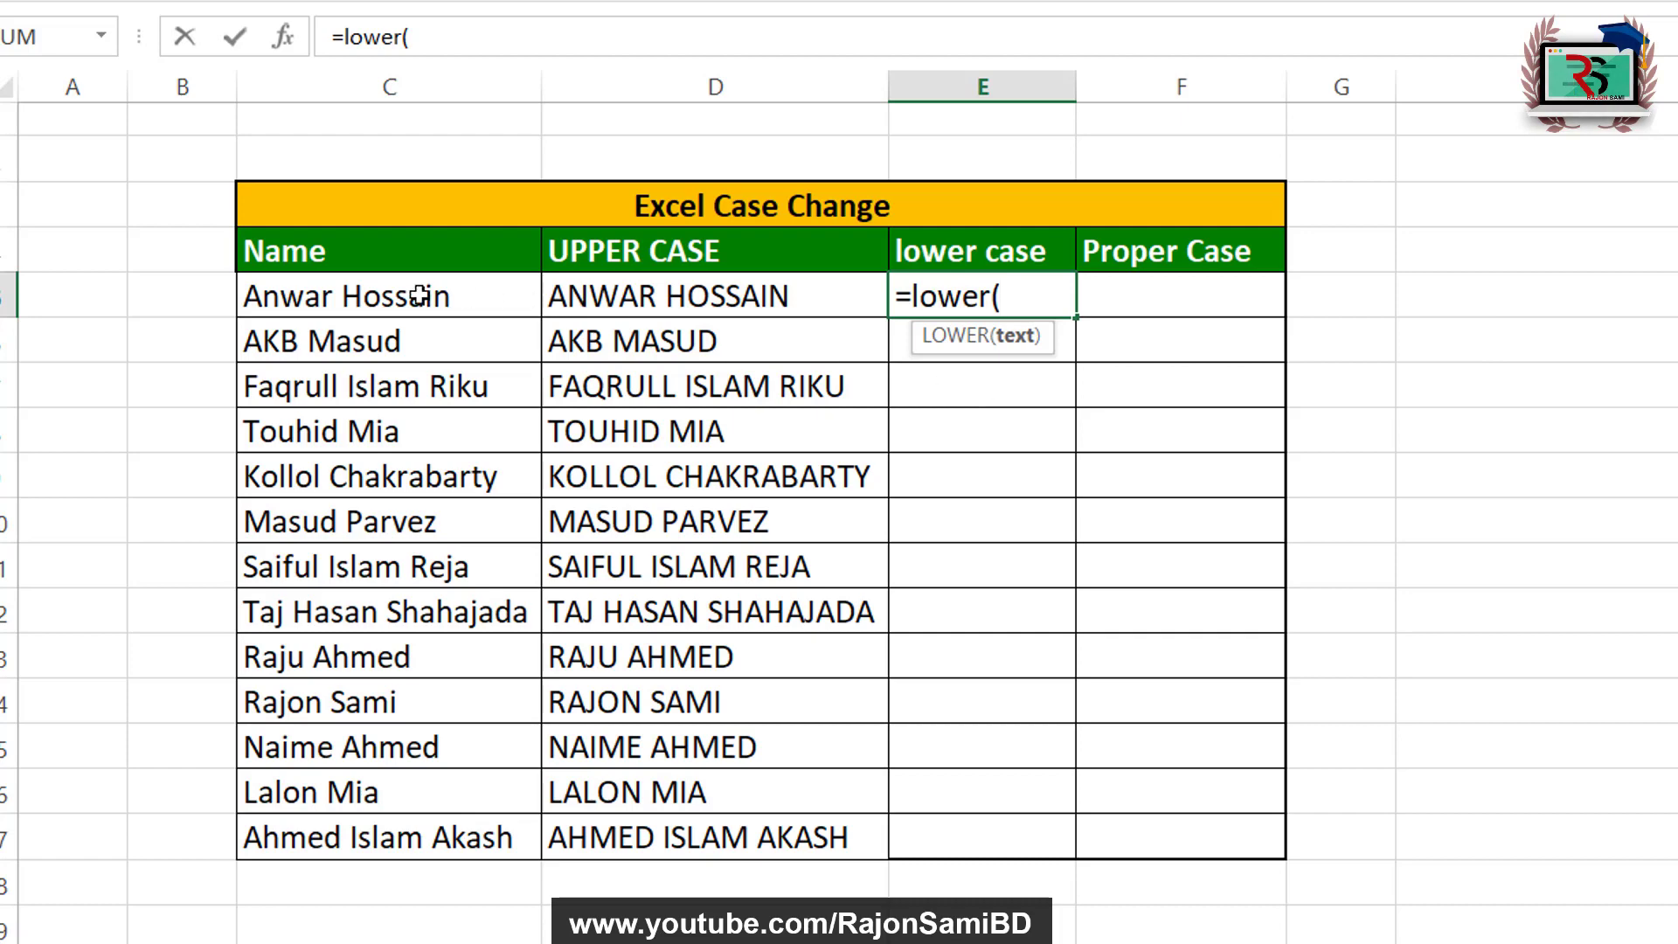
left_click(347, 302)
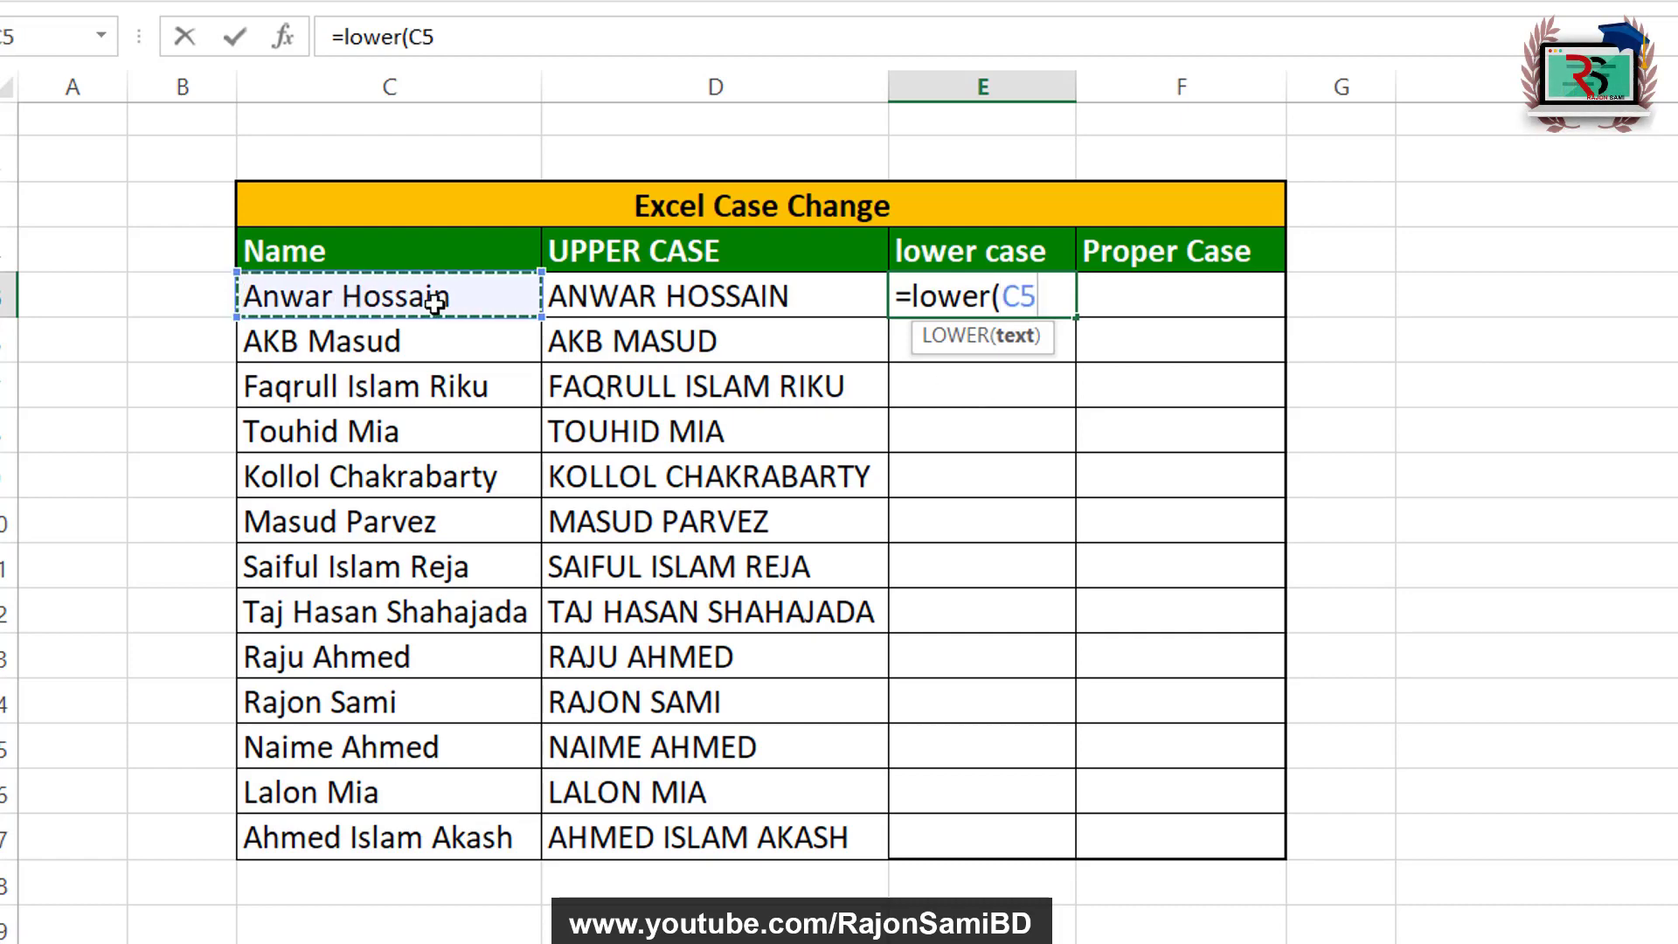
type(")")
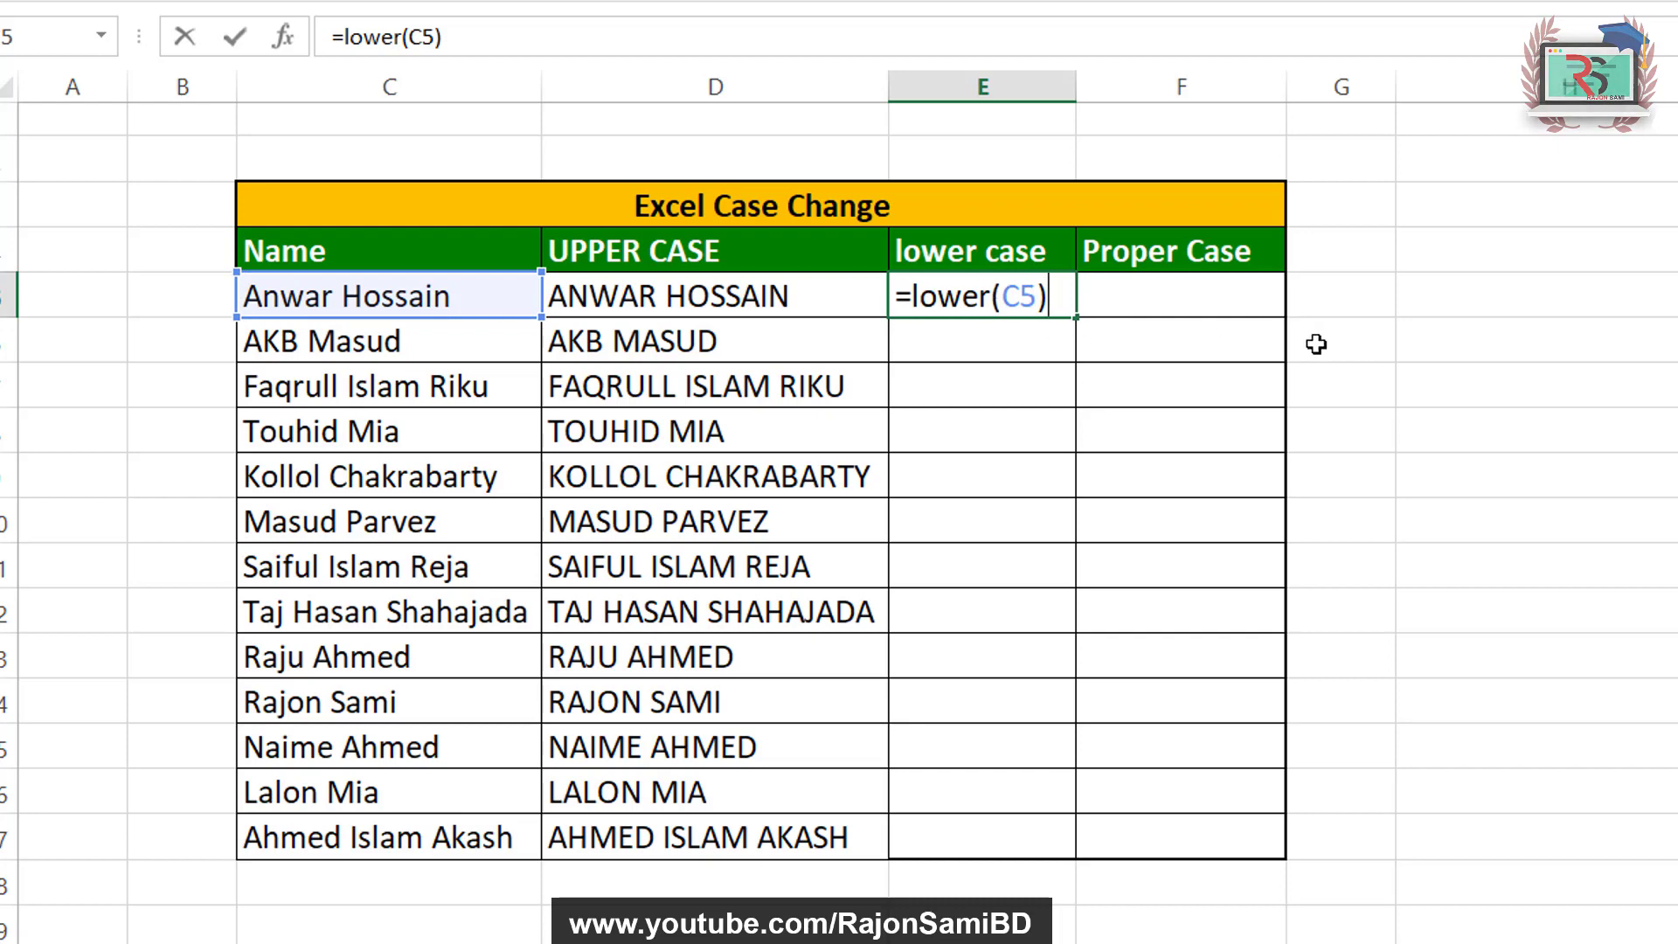
key("Return")
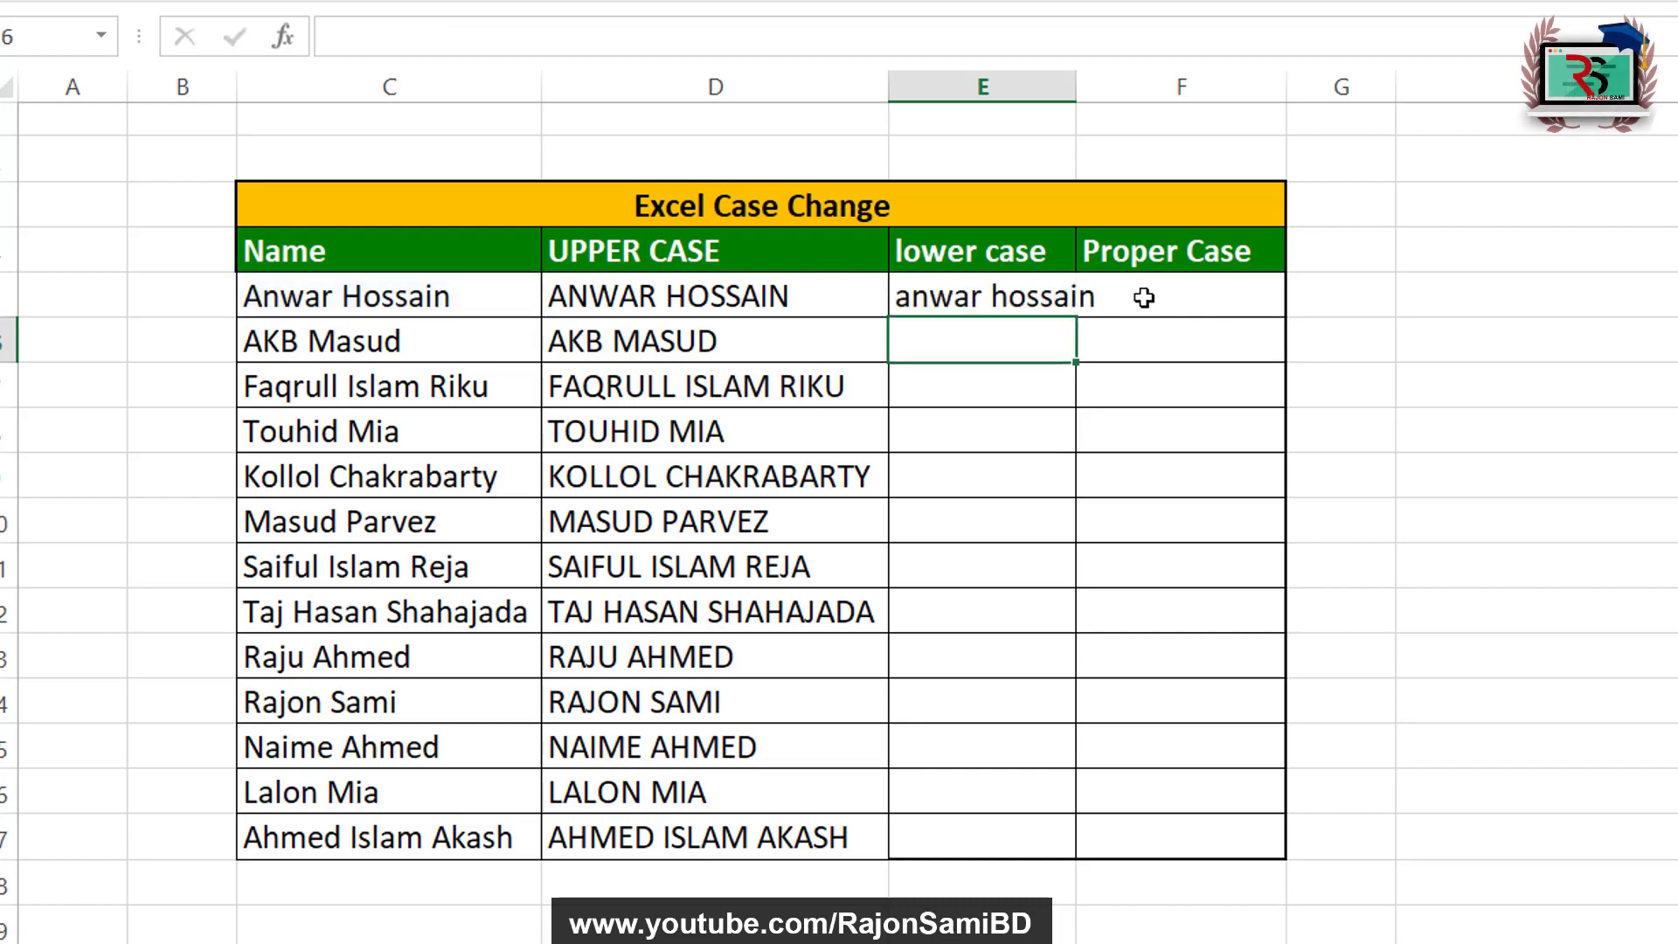
double_click(1076, 87)
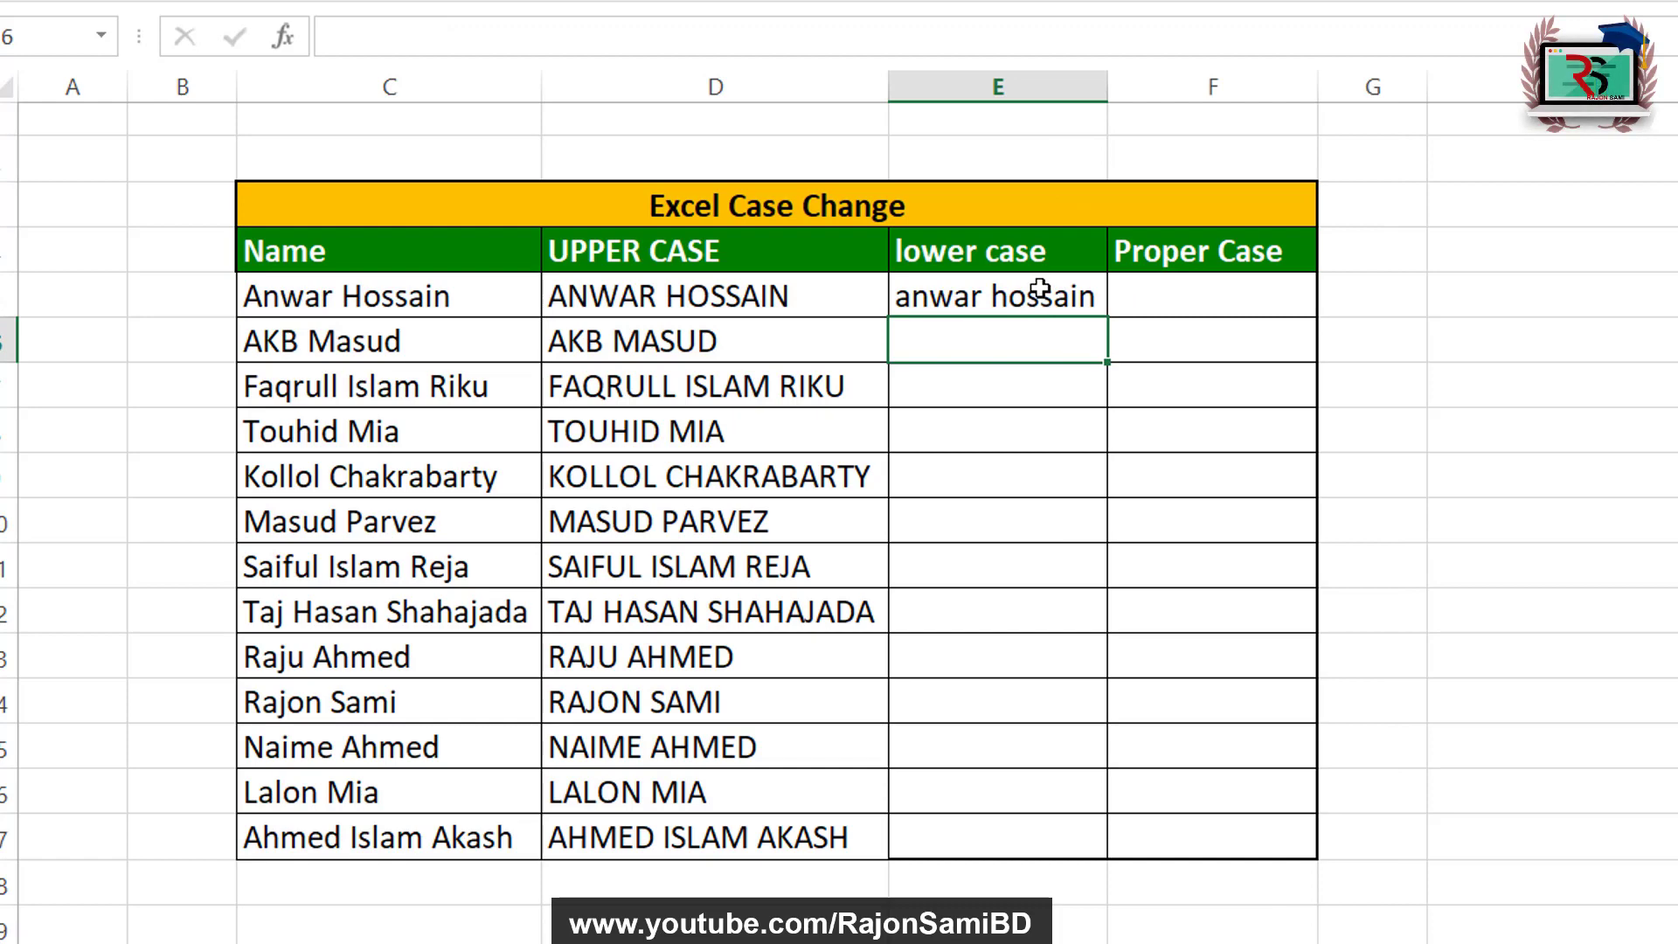
- Fill the LOWER formula from E5 down to E17, and undo the fill
left_click(1040, 291)
left_click(1061, 334)
left_click(1082, 296)
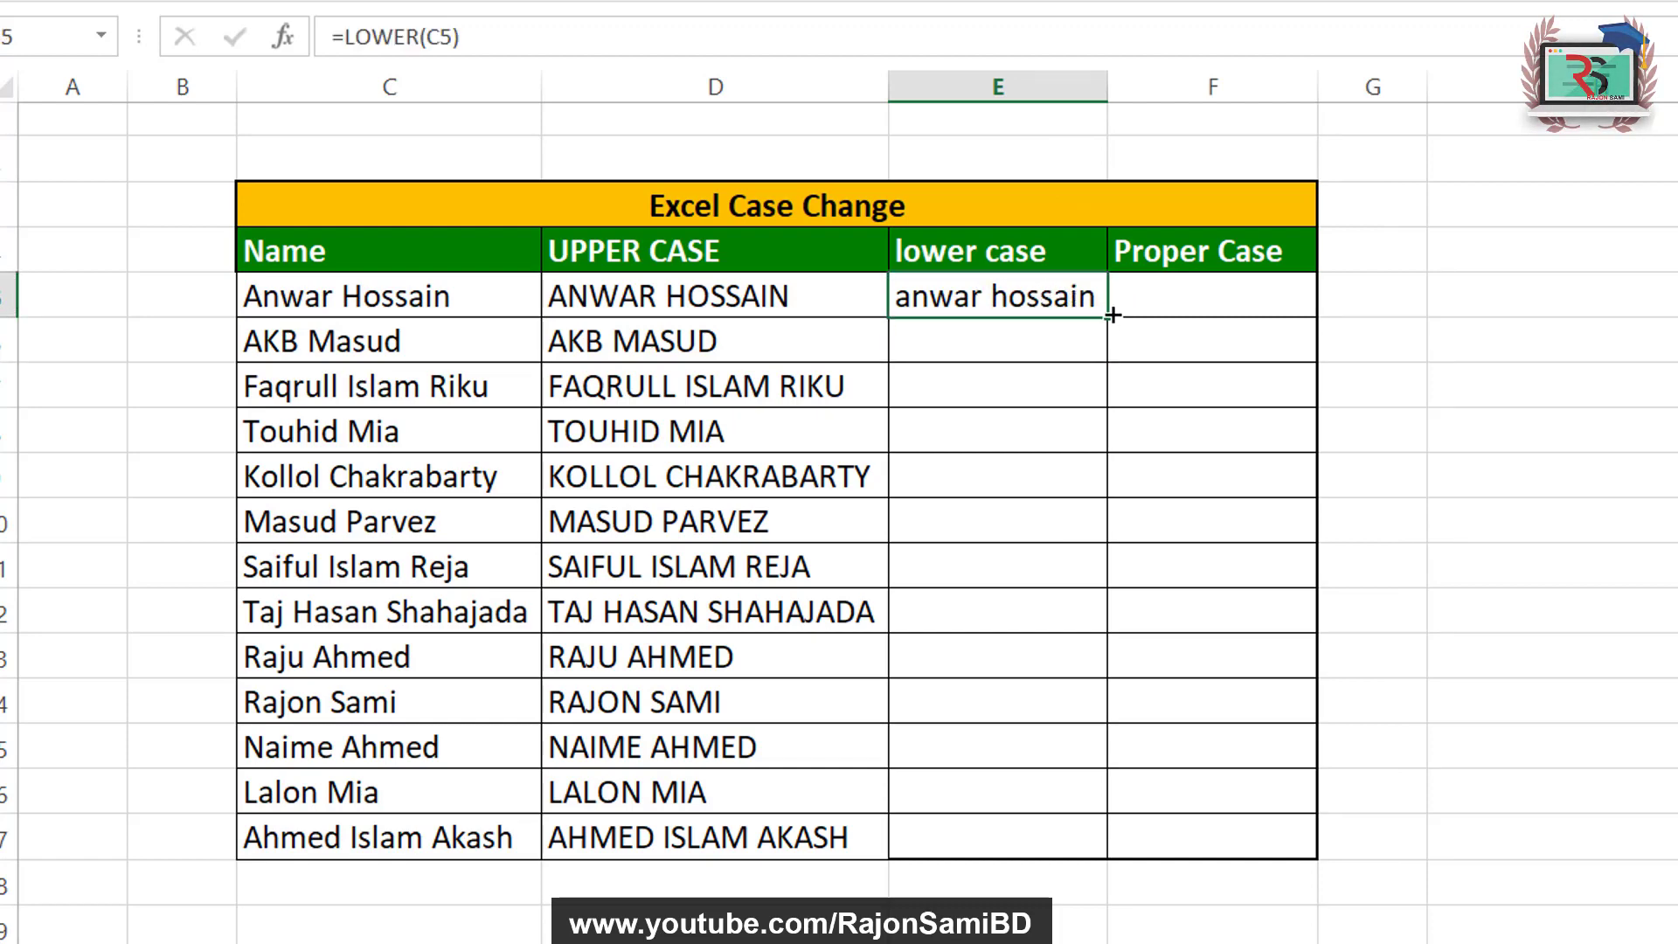
left_click_drag(1112, 314, 1104, 861)
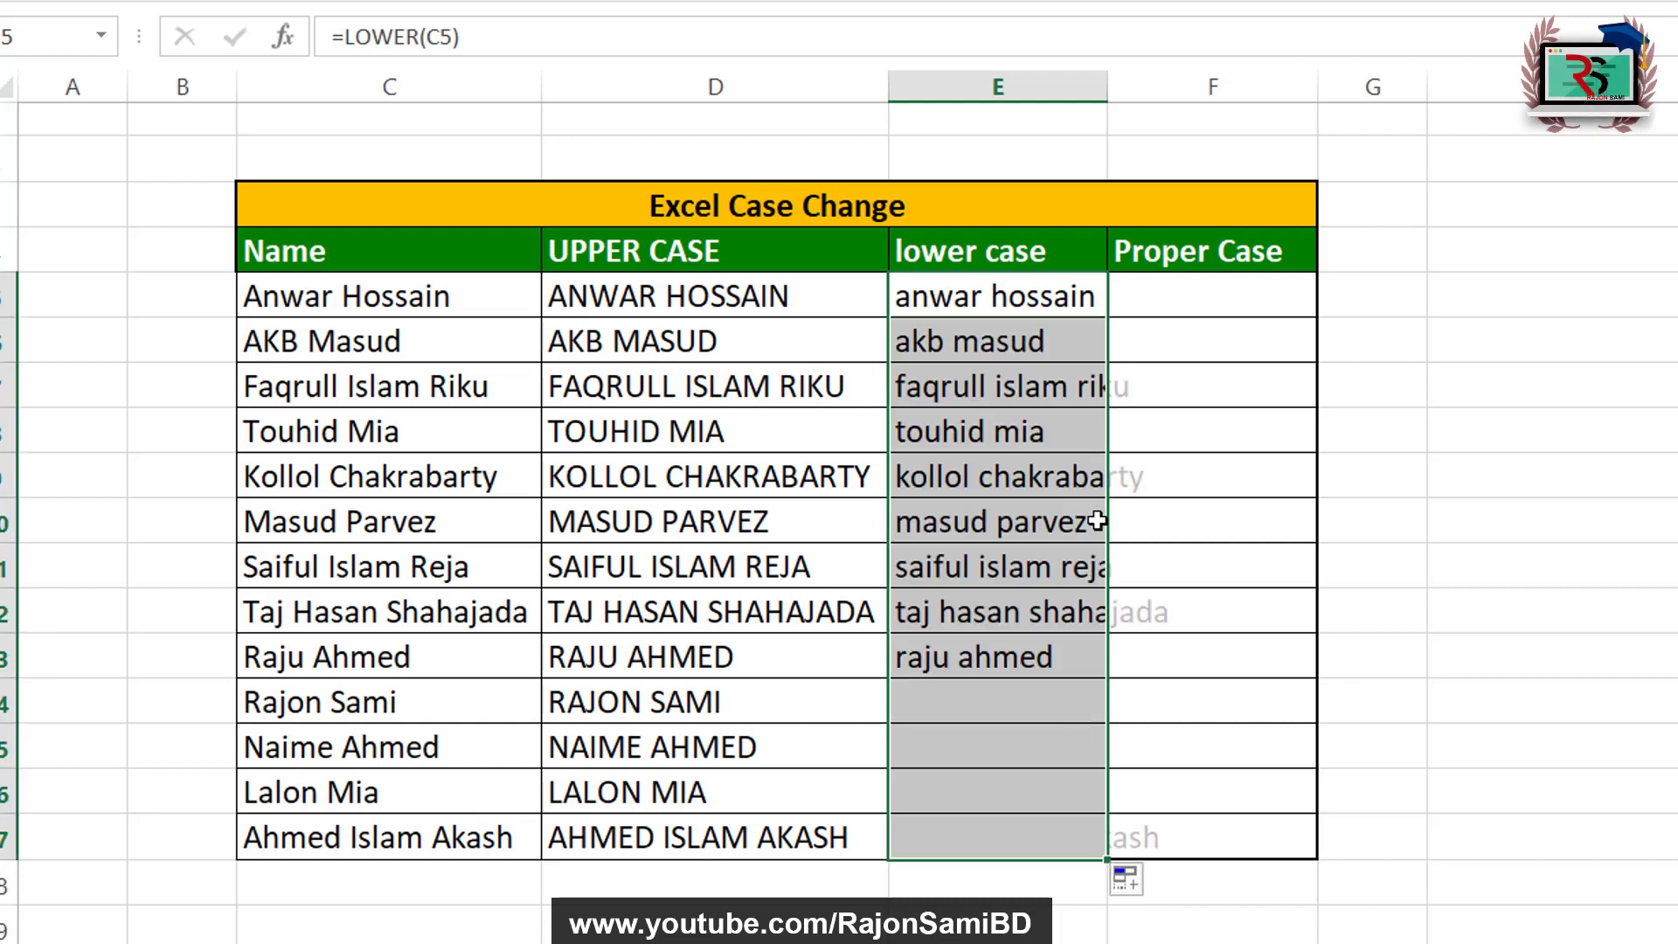
key("ctrl+z")
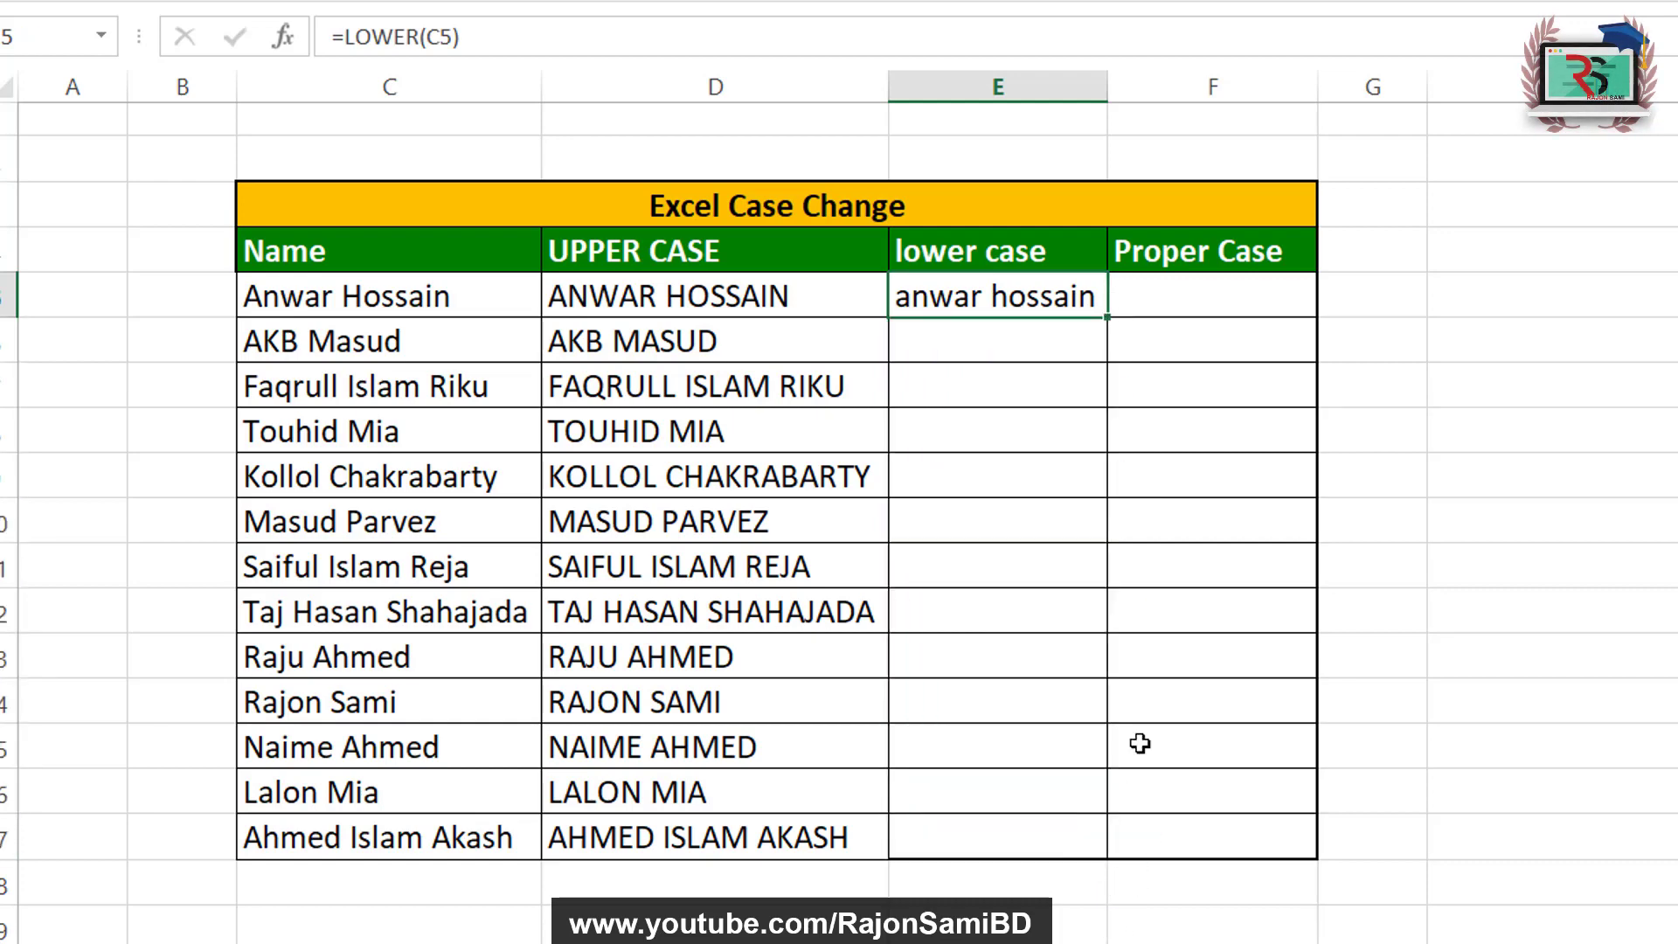
- Fill the LOWER formula from E5 down to E17 and autofit column E to the names
left_click(1119, 430)
left_click(1098, 298)
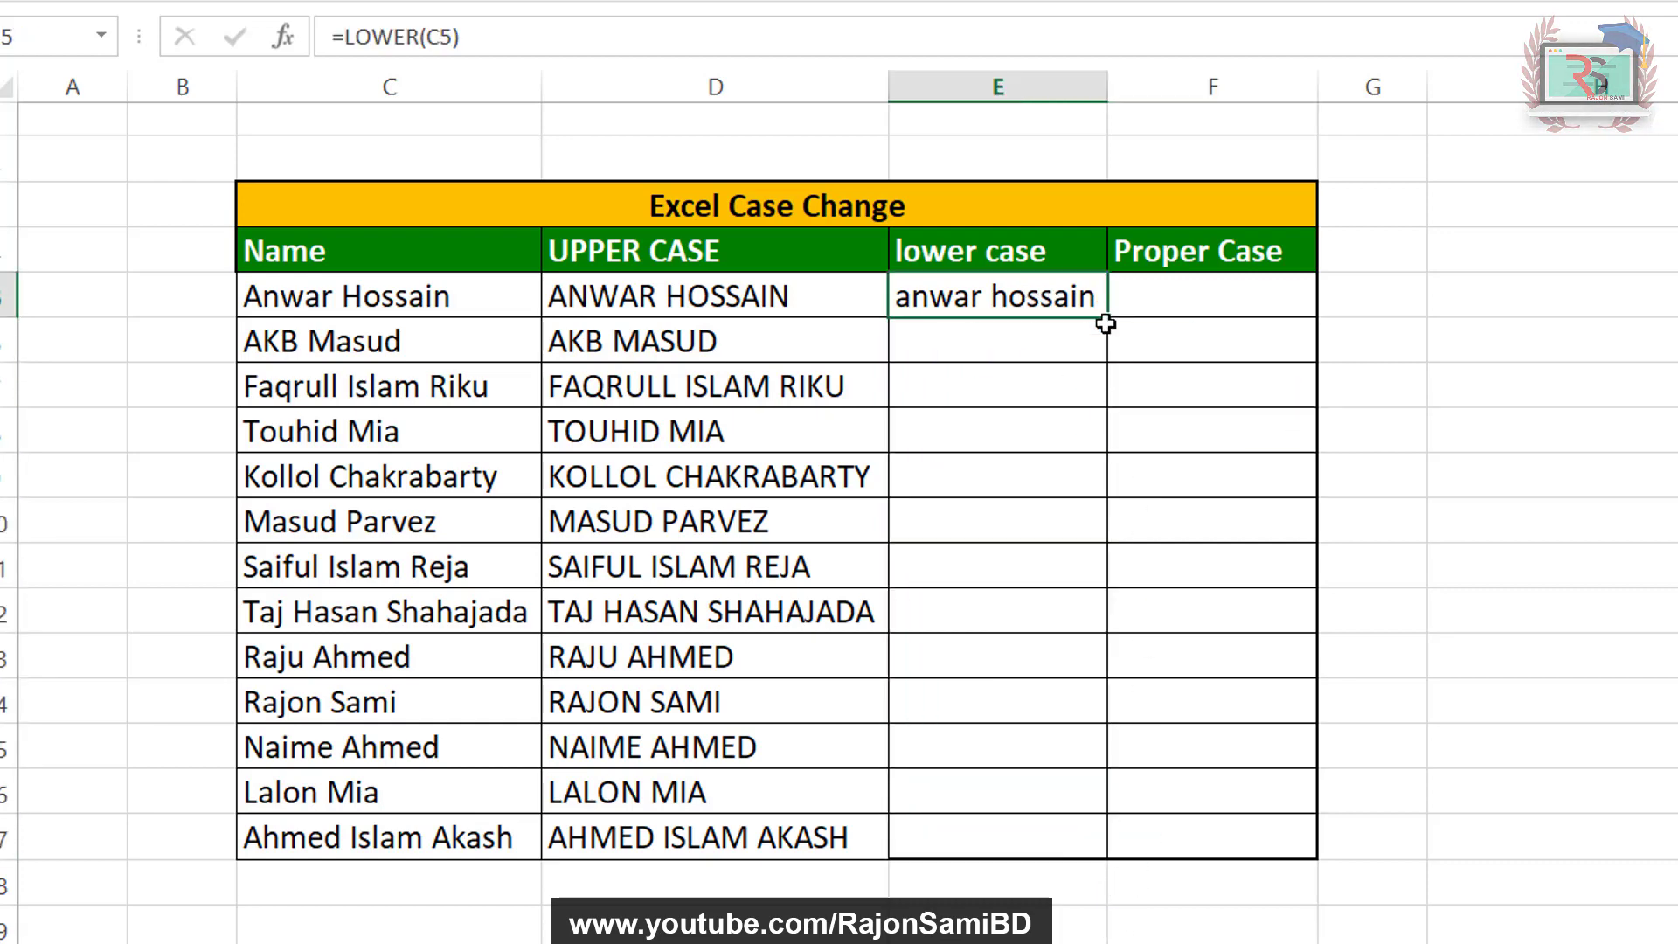
double_click(1108, 319)
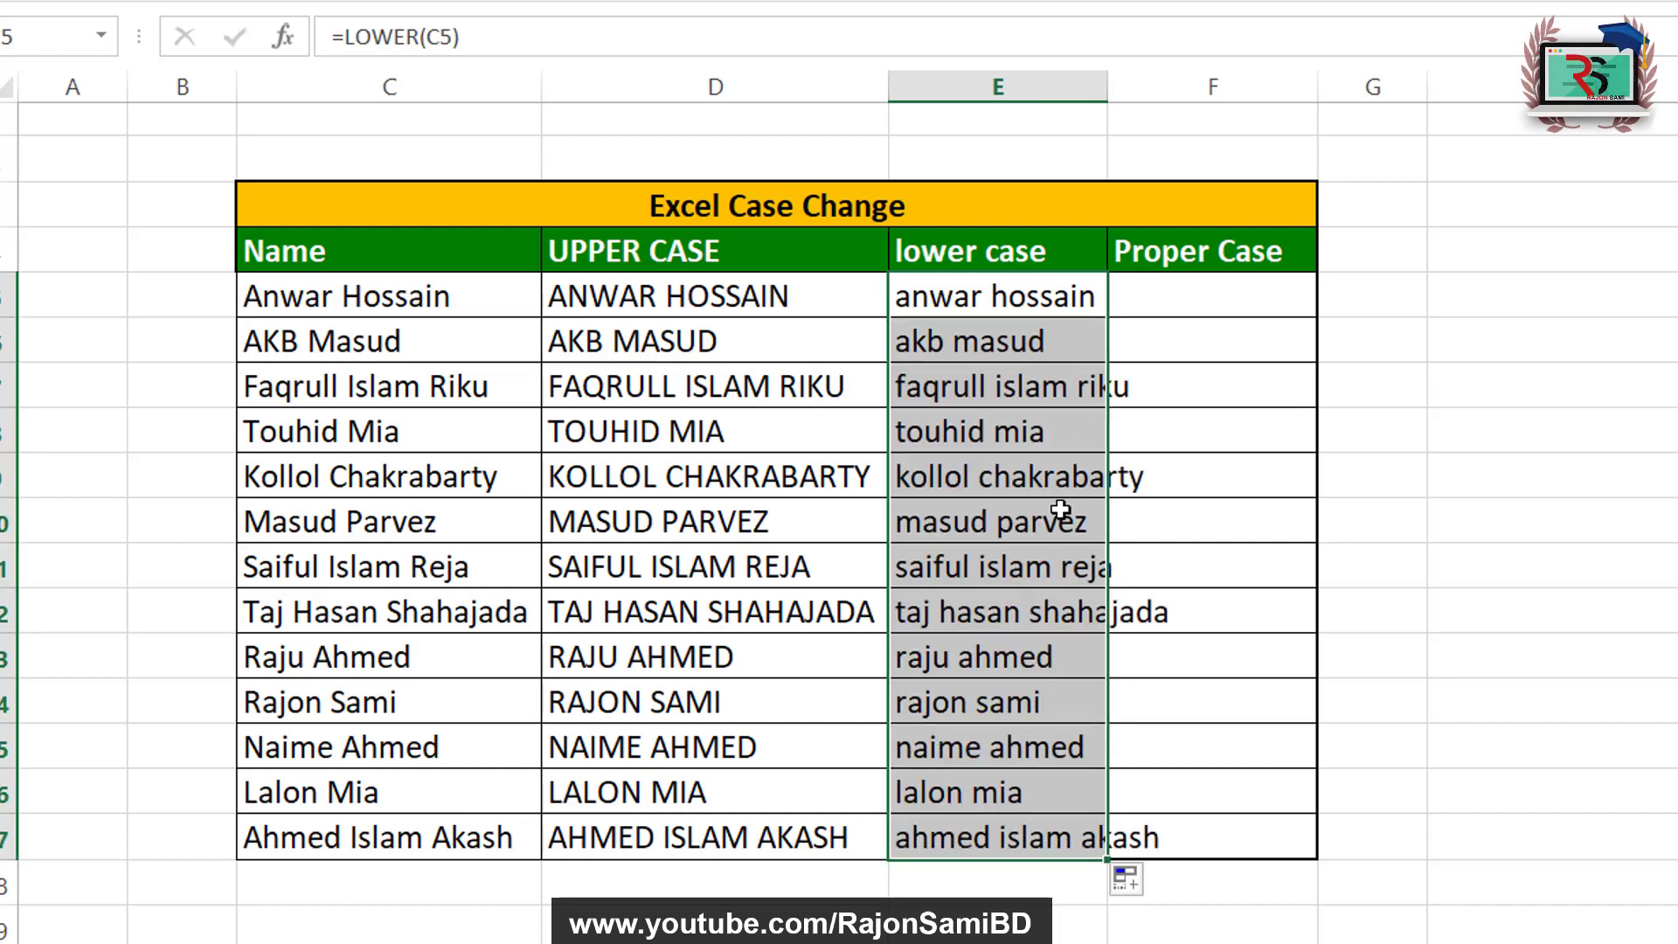
double_click(1108, 78)
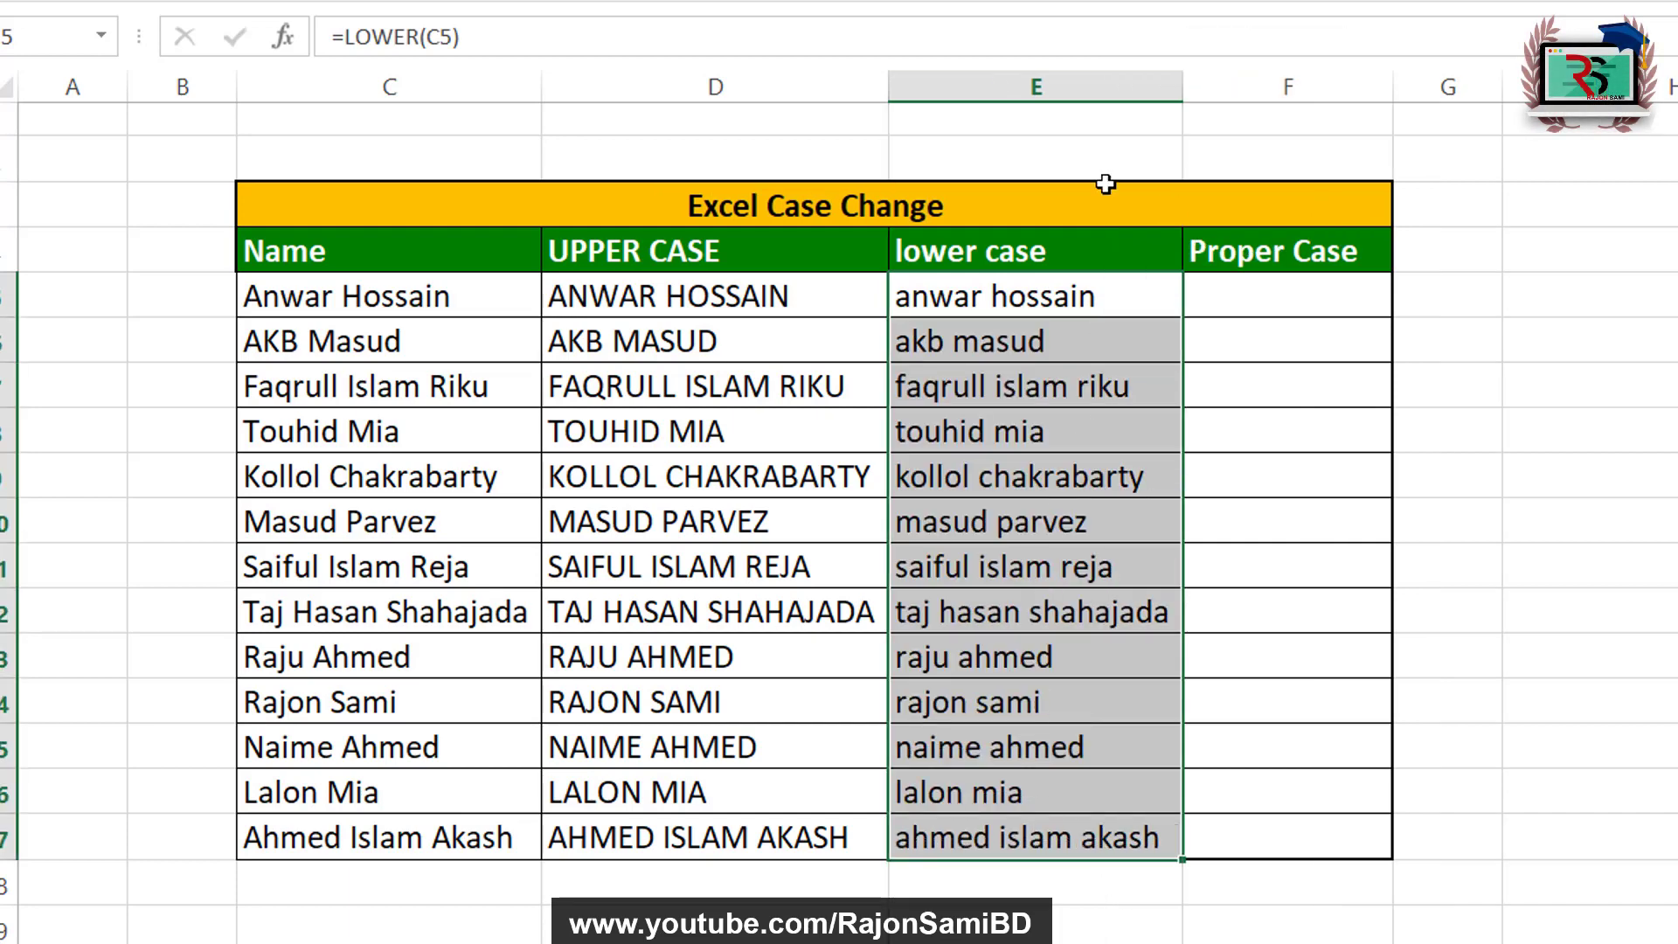
left_click(1115, 292)
left_click(1287, 310)
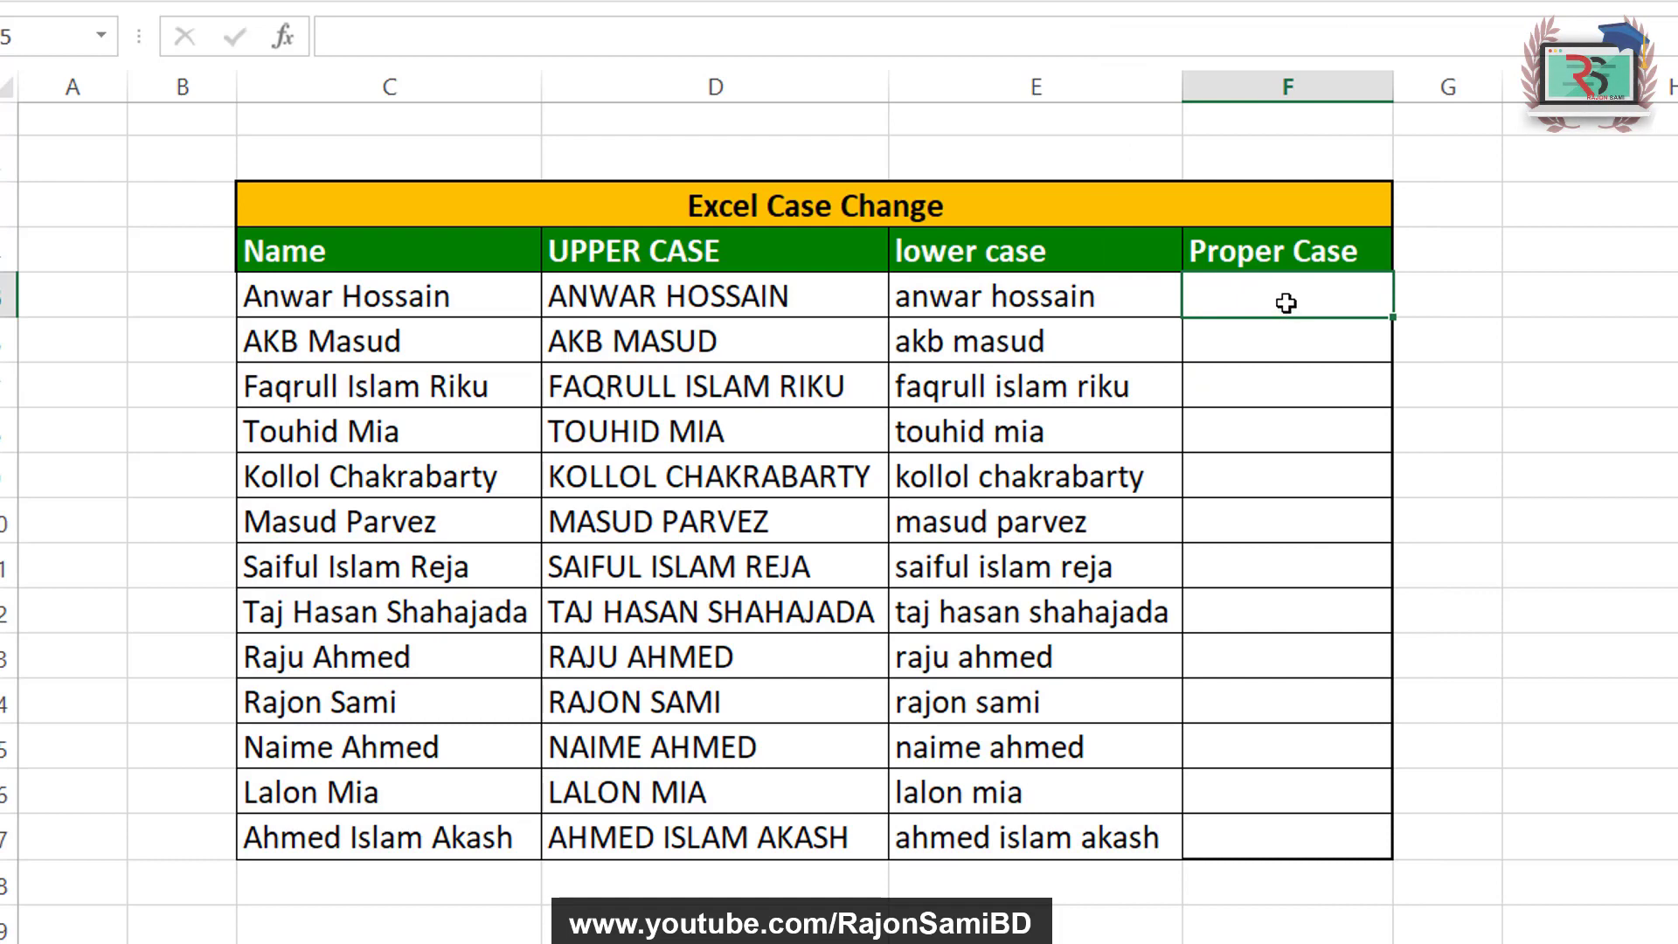
left_click_drag(1286, 303, 1289, 843)
left_click(1263, 472)
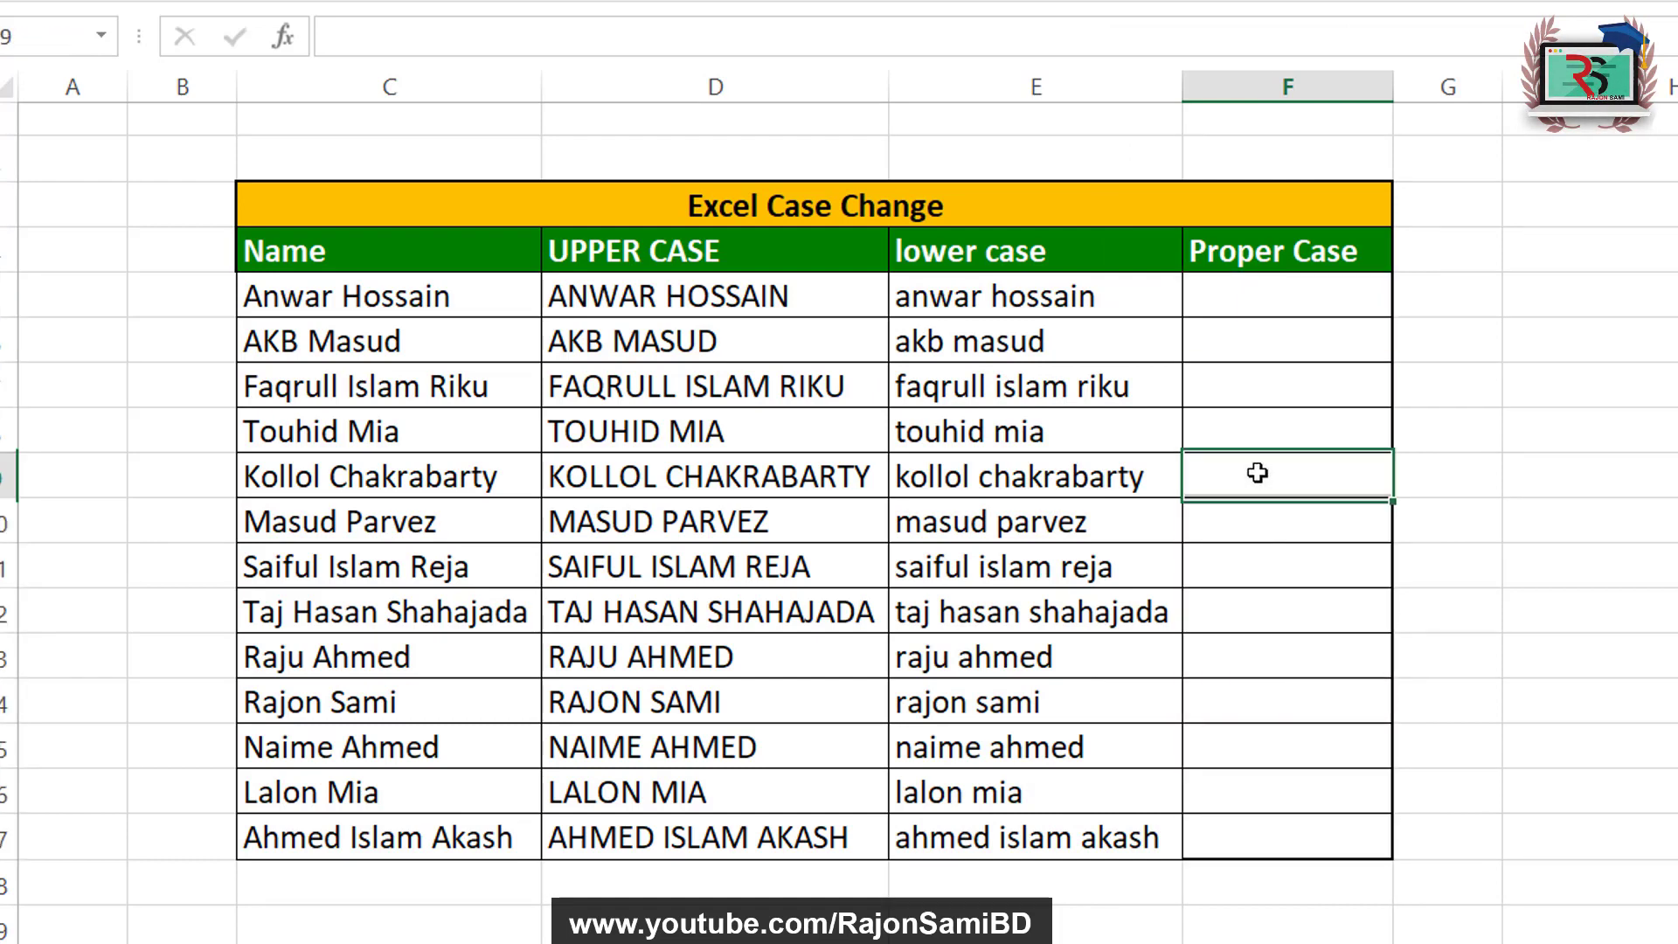
left_click(1288, 306)
left_click(935, 302)
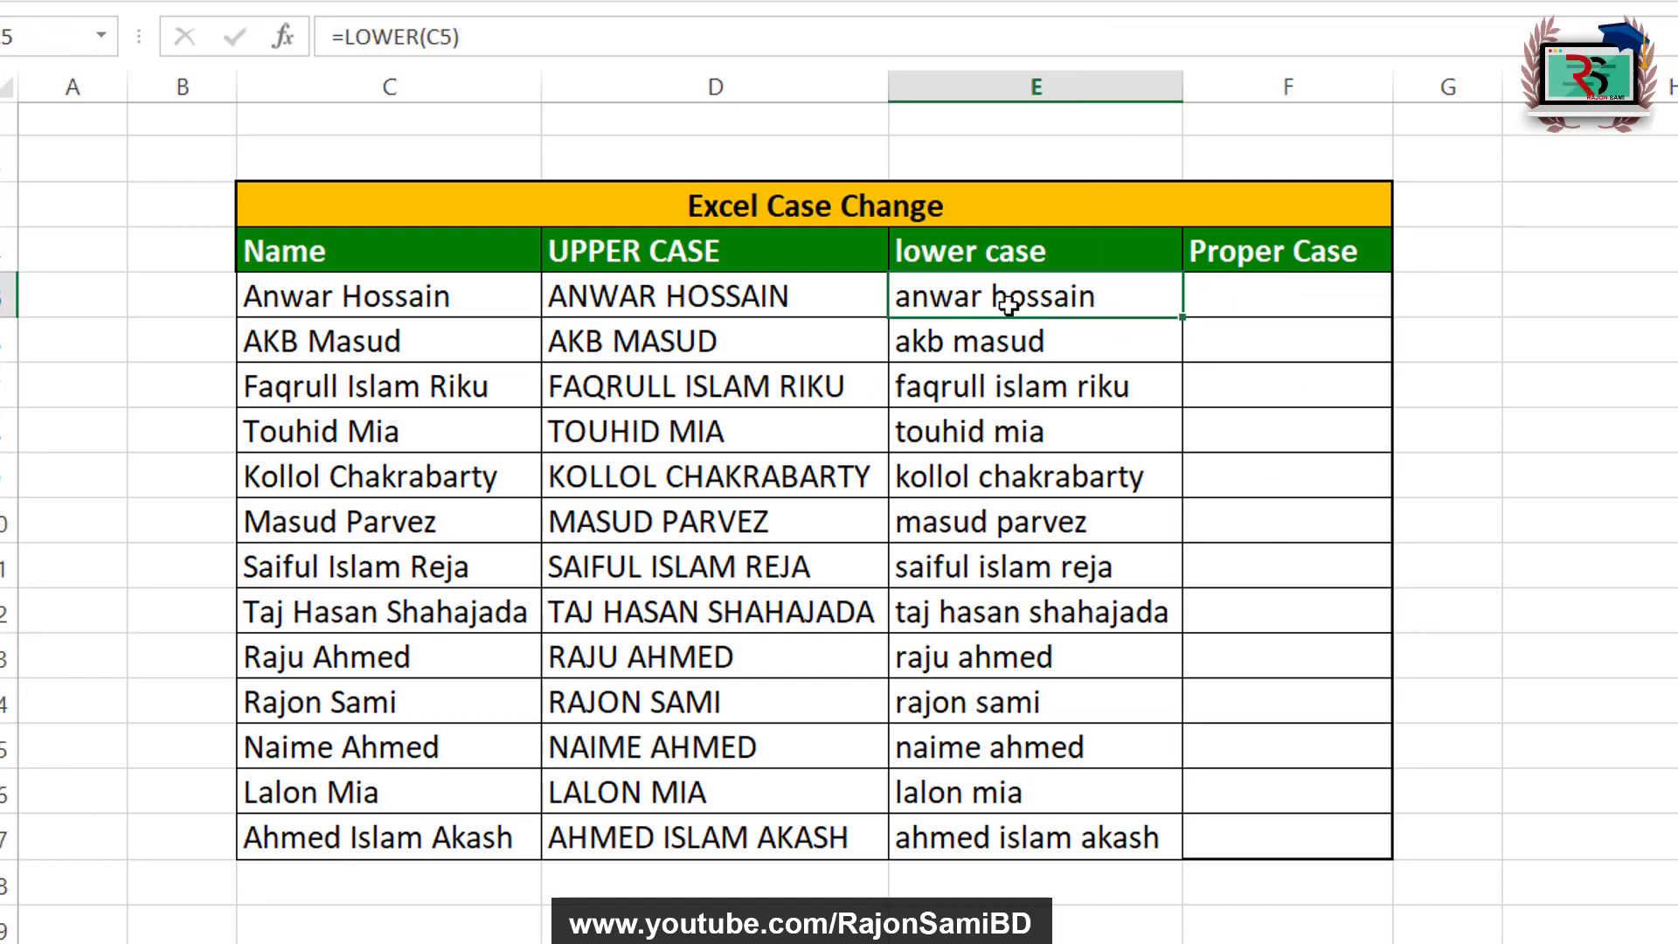
left_click(984, 332)
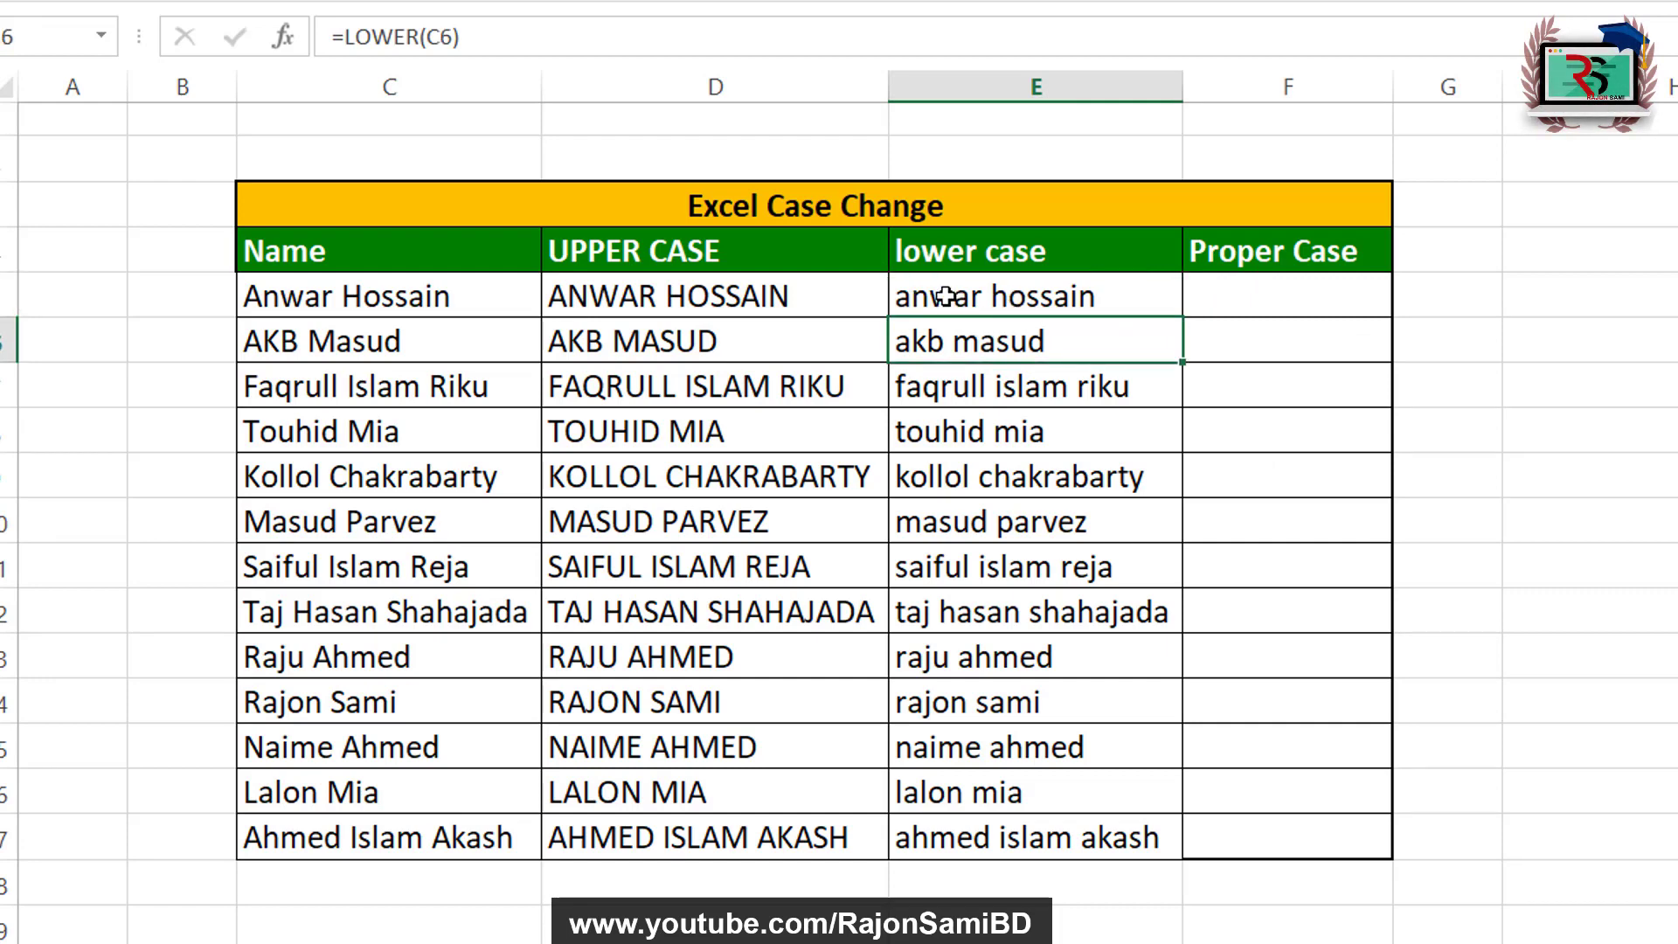
left_click(926, 298)
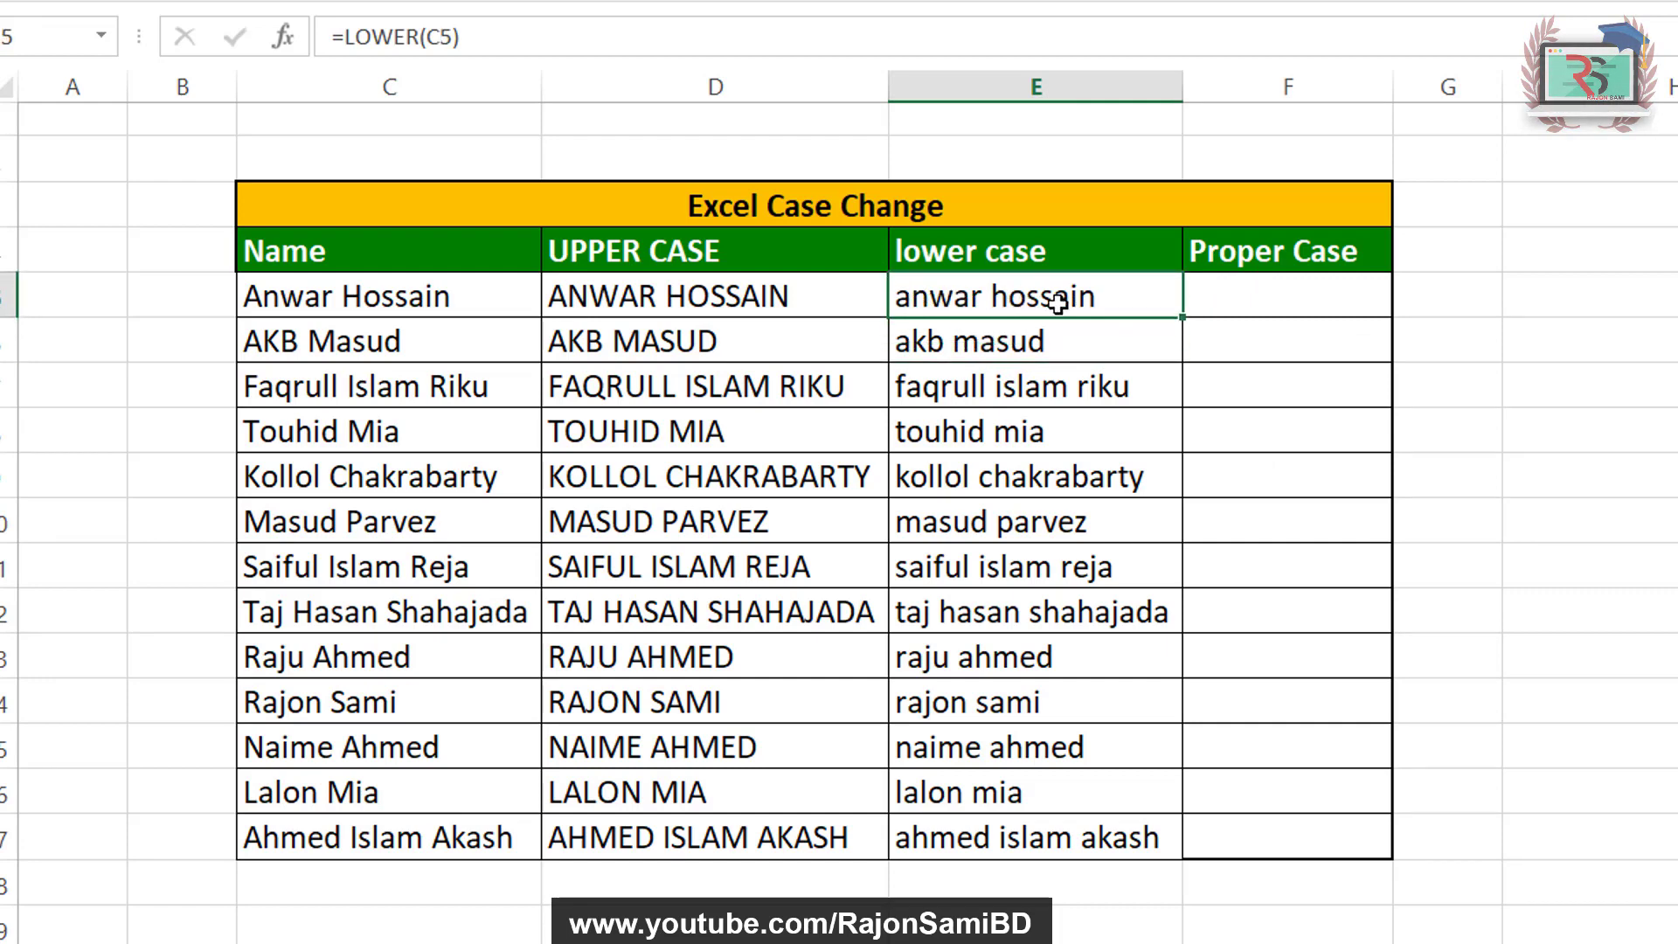
- Enter the formula =PROPER(E5) in cell F5 and autofit column F to the result
left_click(1265, 303)
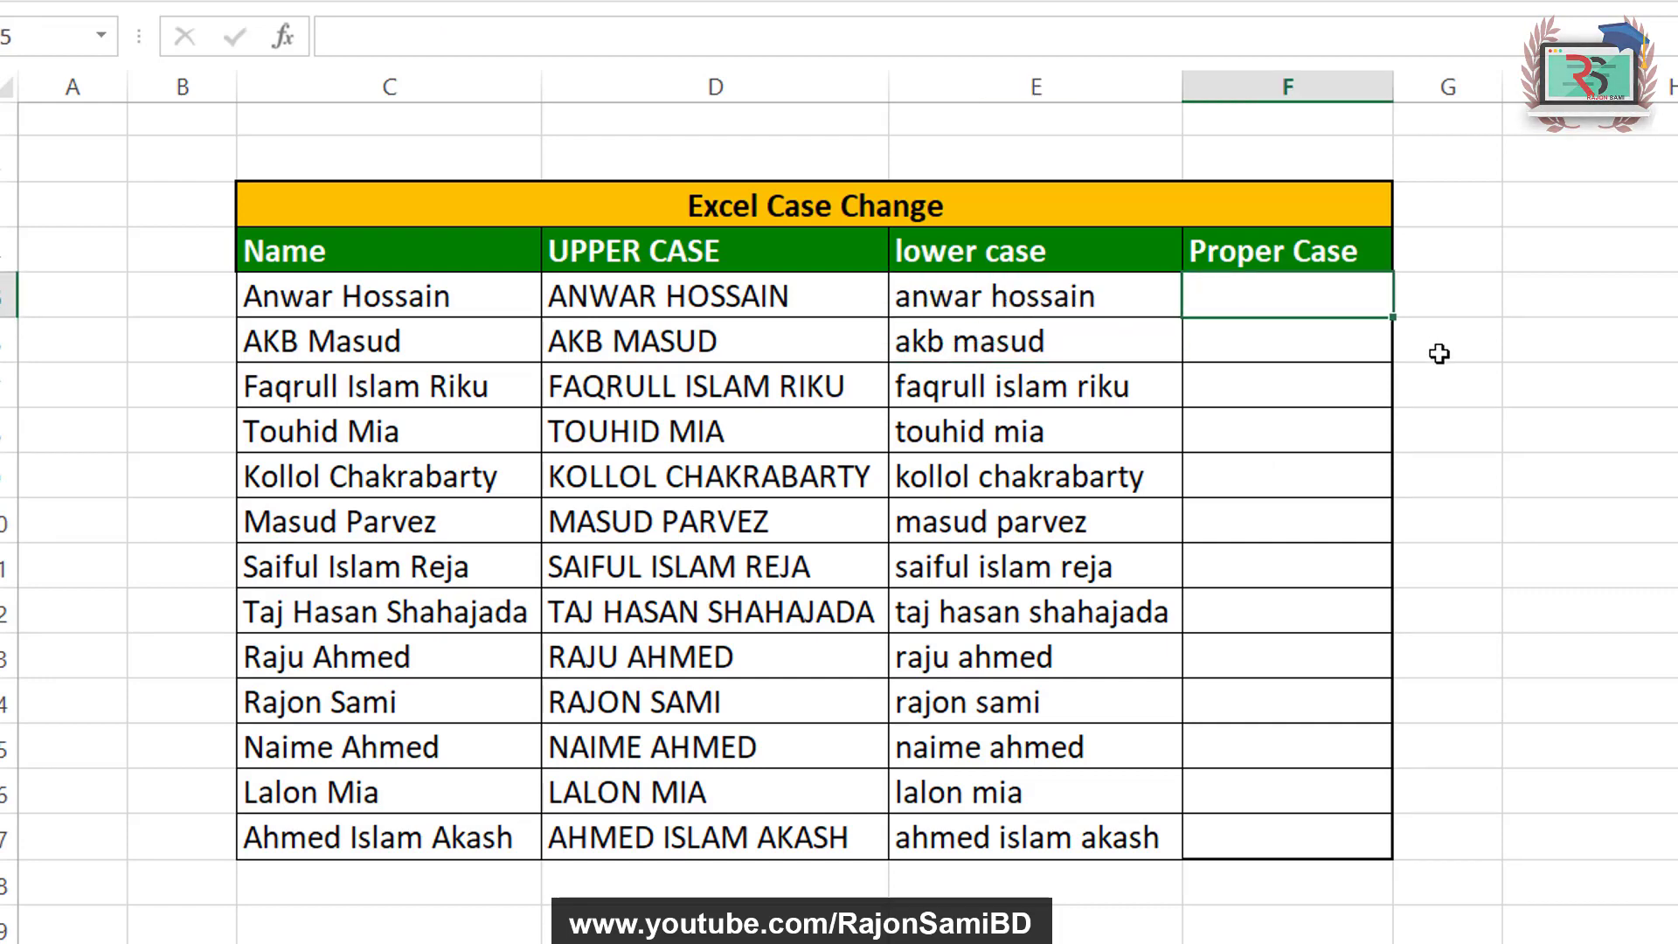
type("=")
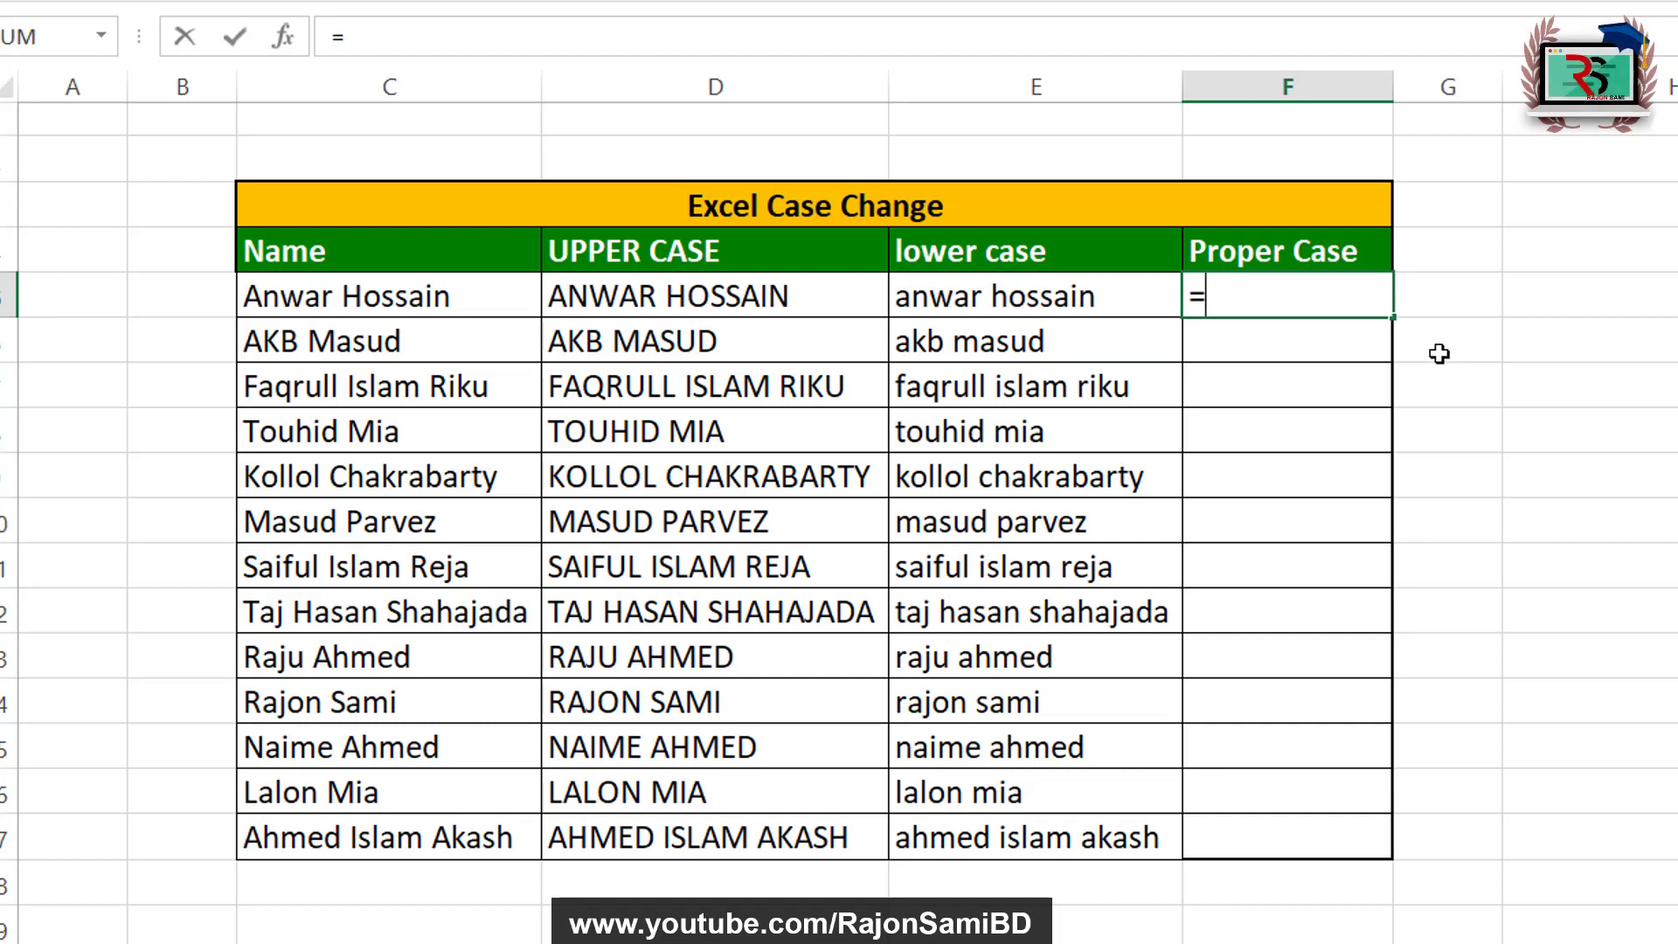
type("pro")
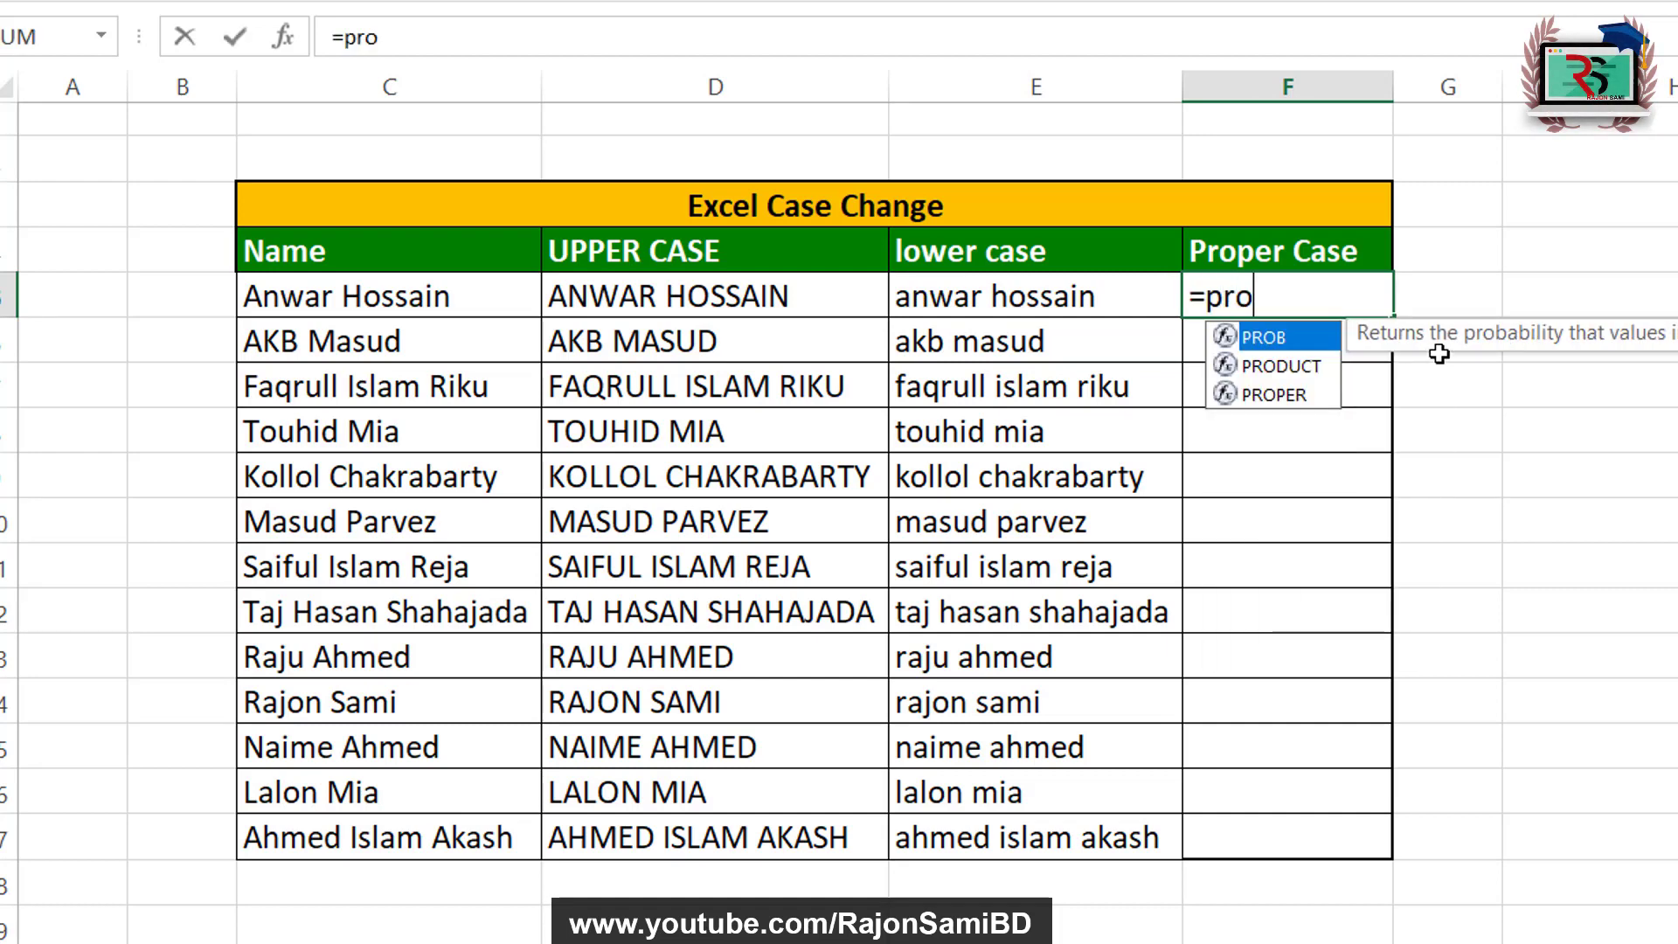
type("per(")
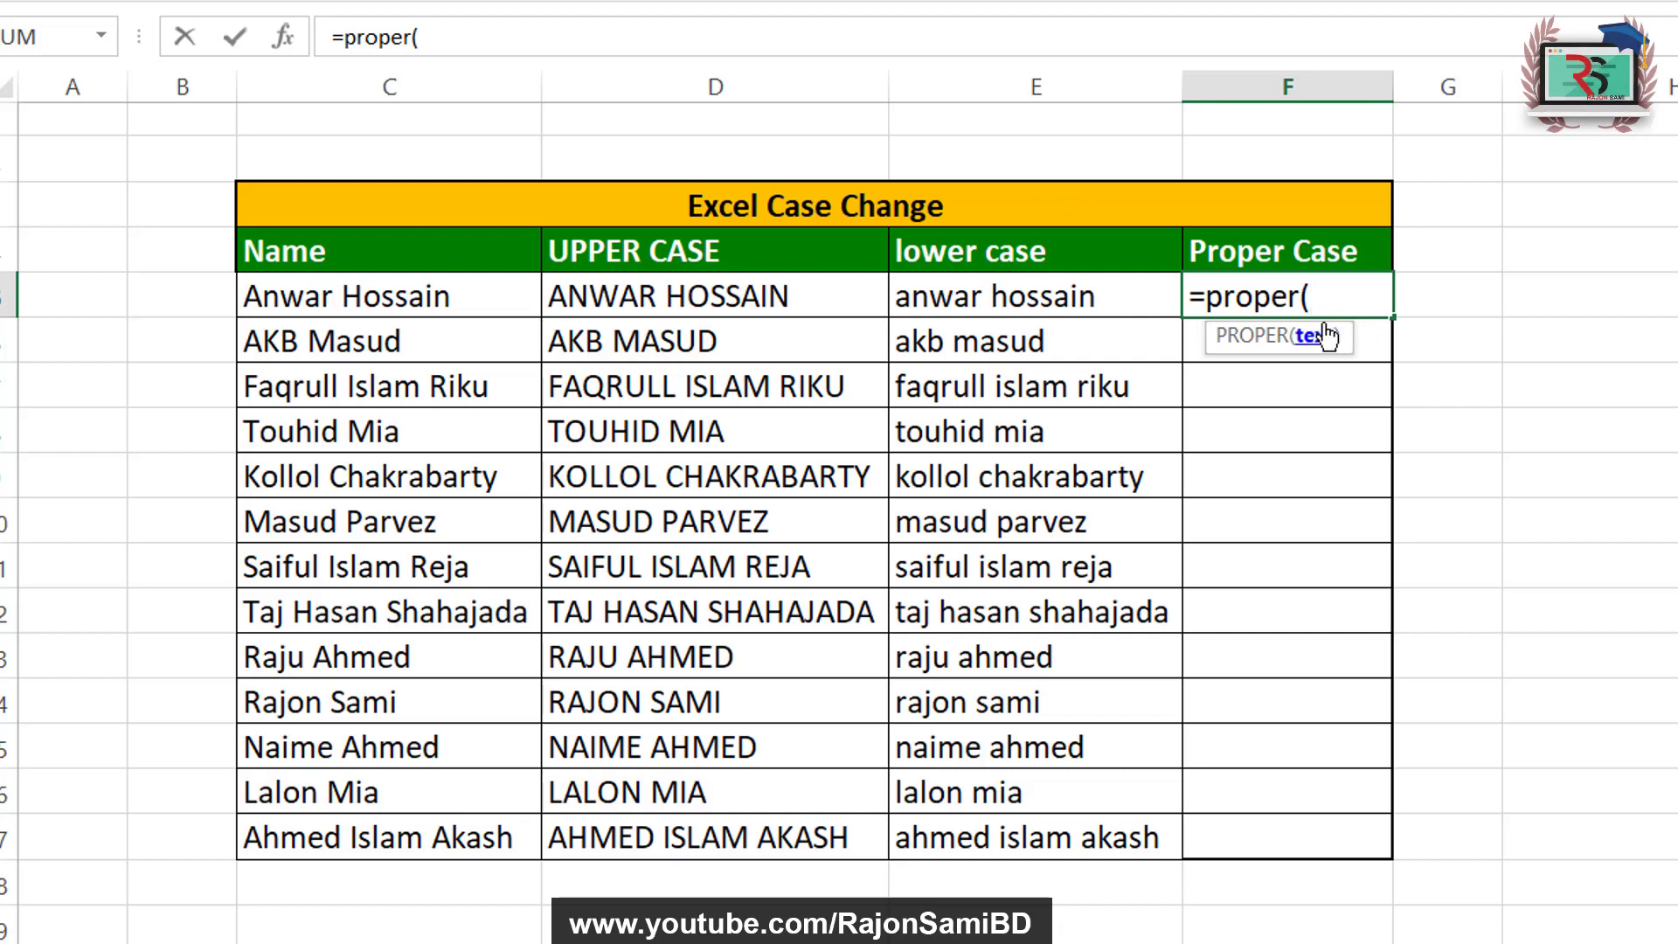
type("e")
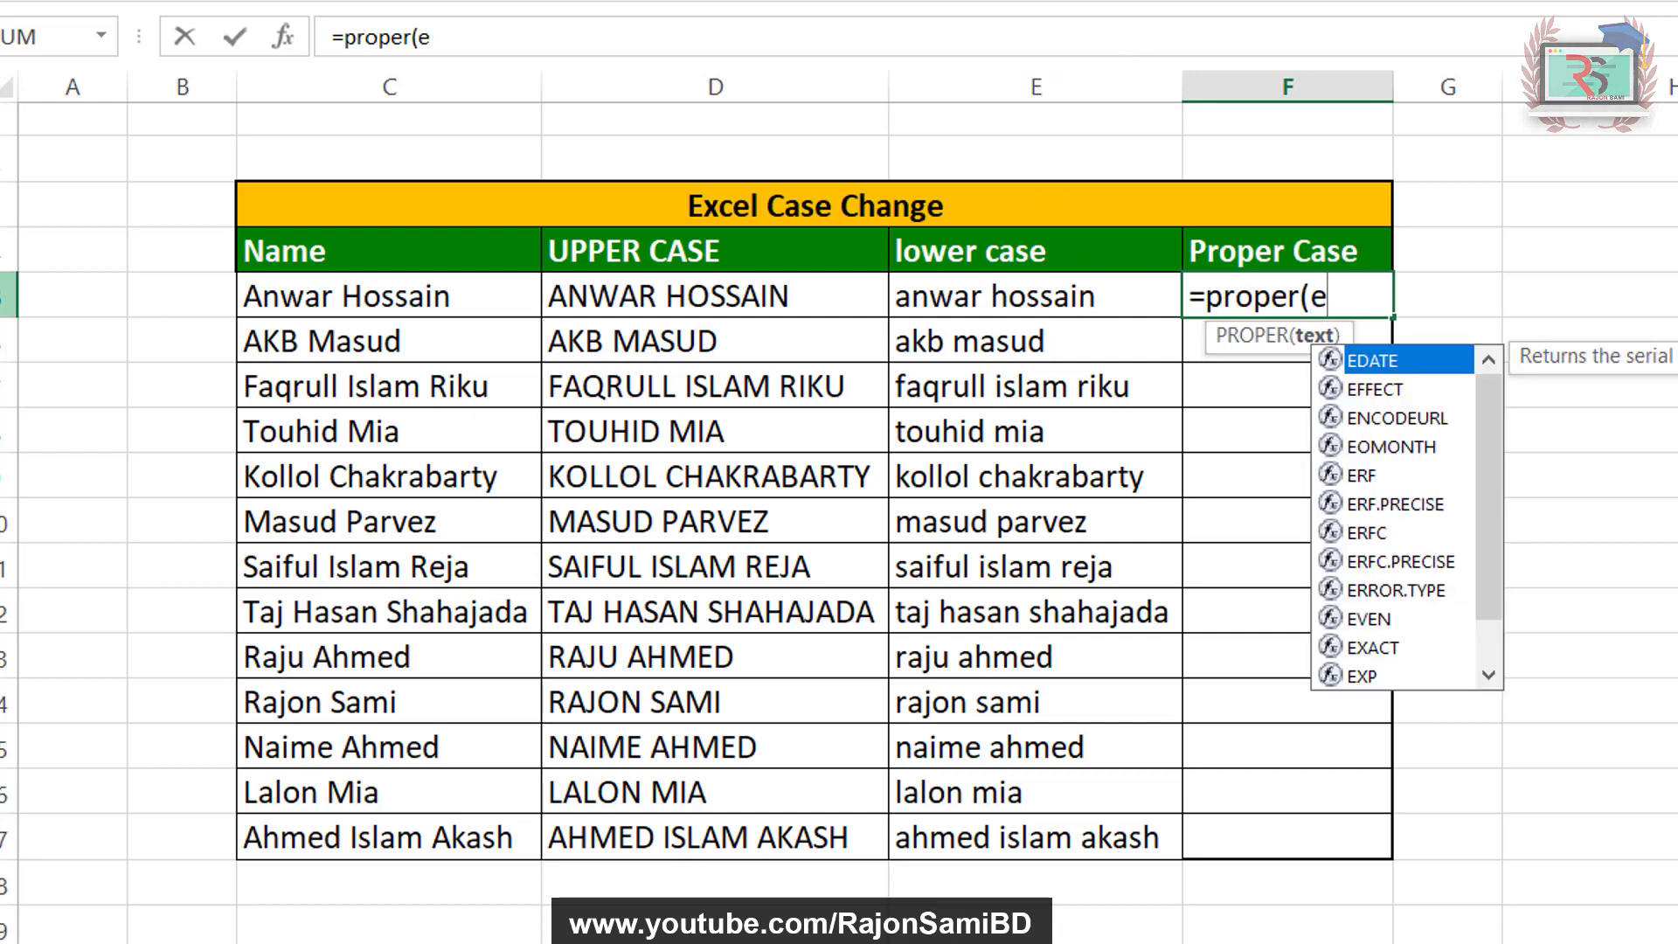
type("5")
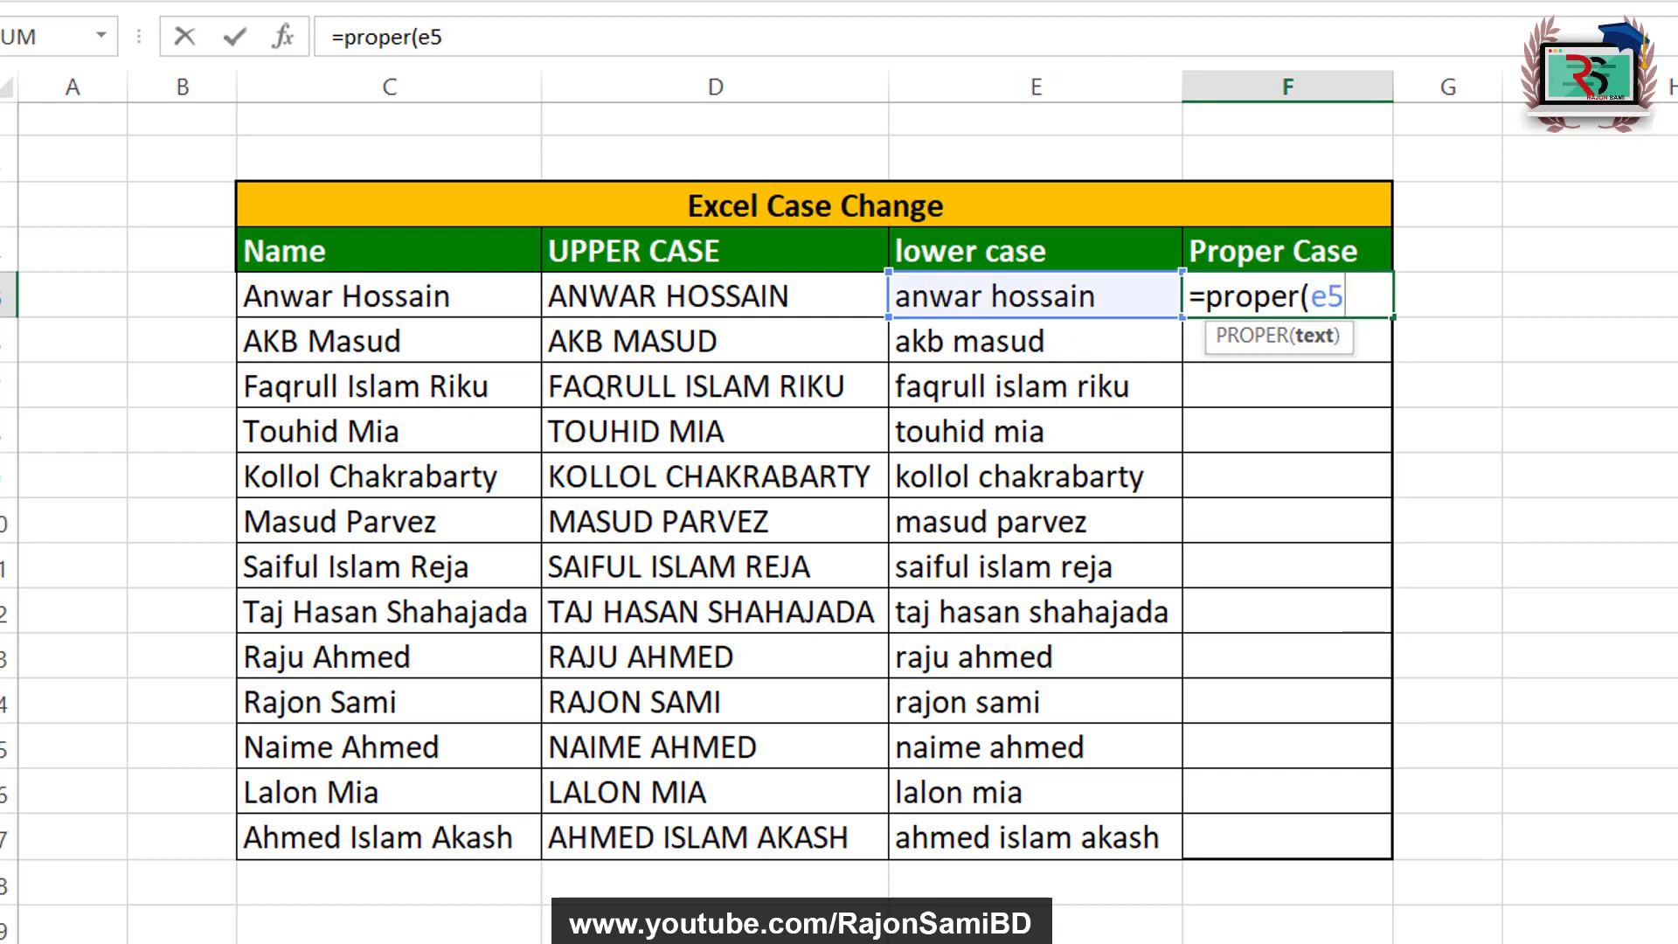
type(")")
key("Return")
double_click(1393, 86)
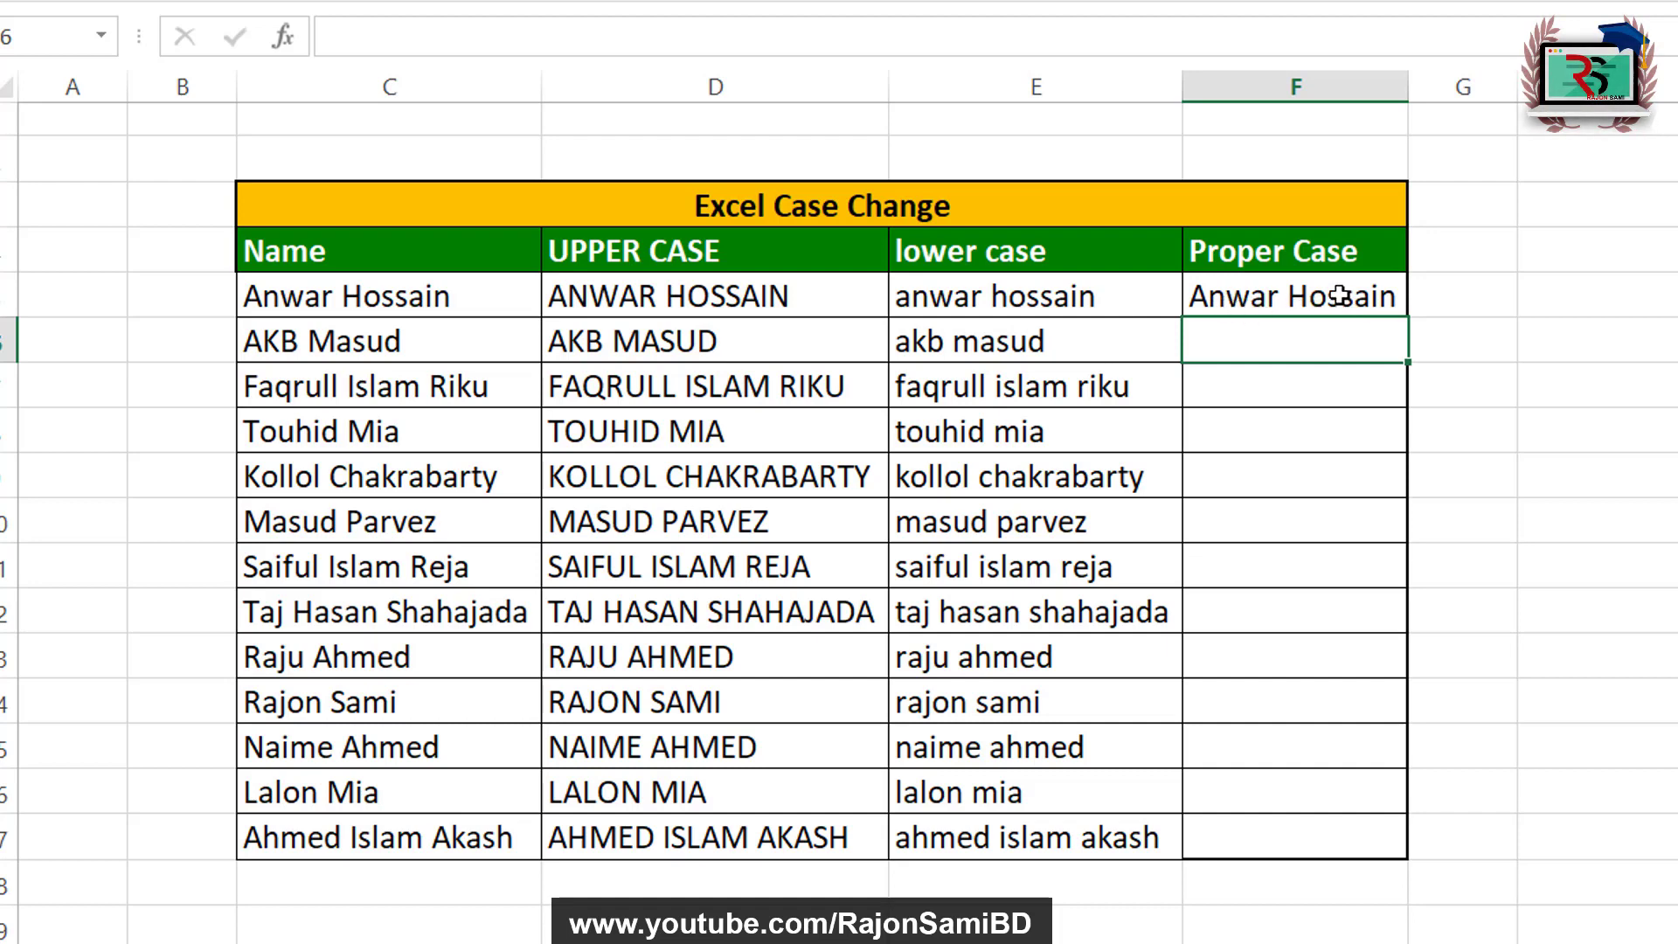
- Fill the PROPER formula from F5 down to F17 and autofit column F to the names
left_click(1305, 302)
left_click_drag(1407, 318, 1396, 881)
left_click(1572, 678)
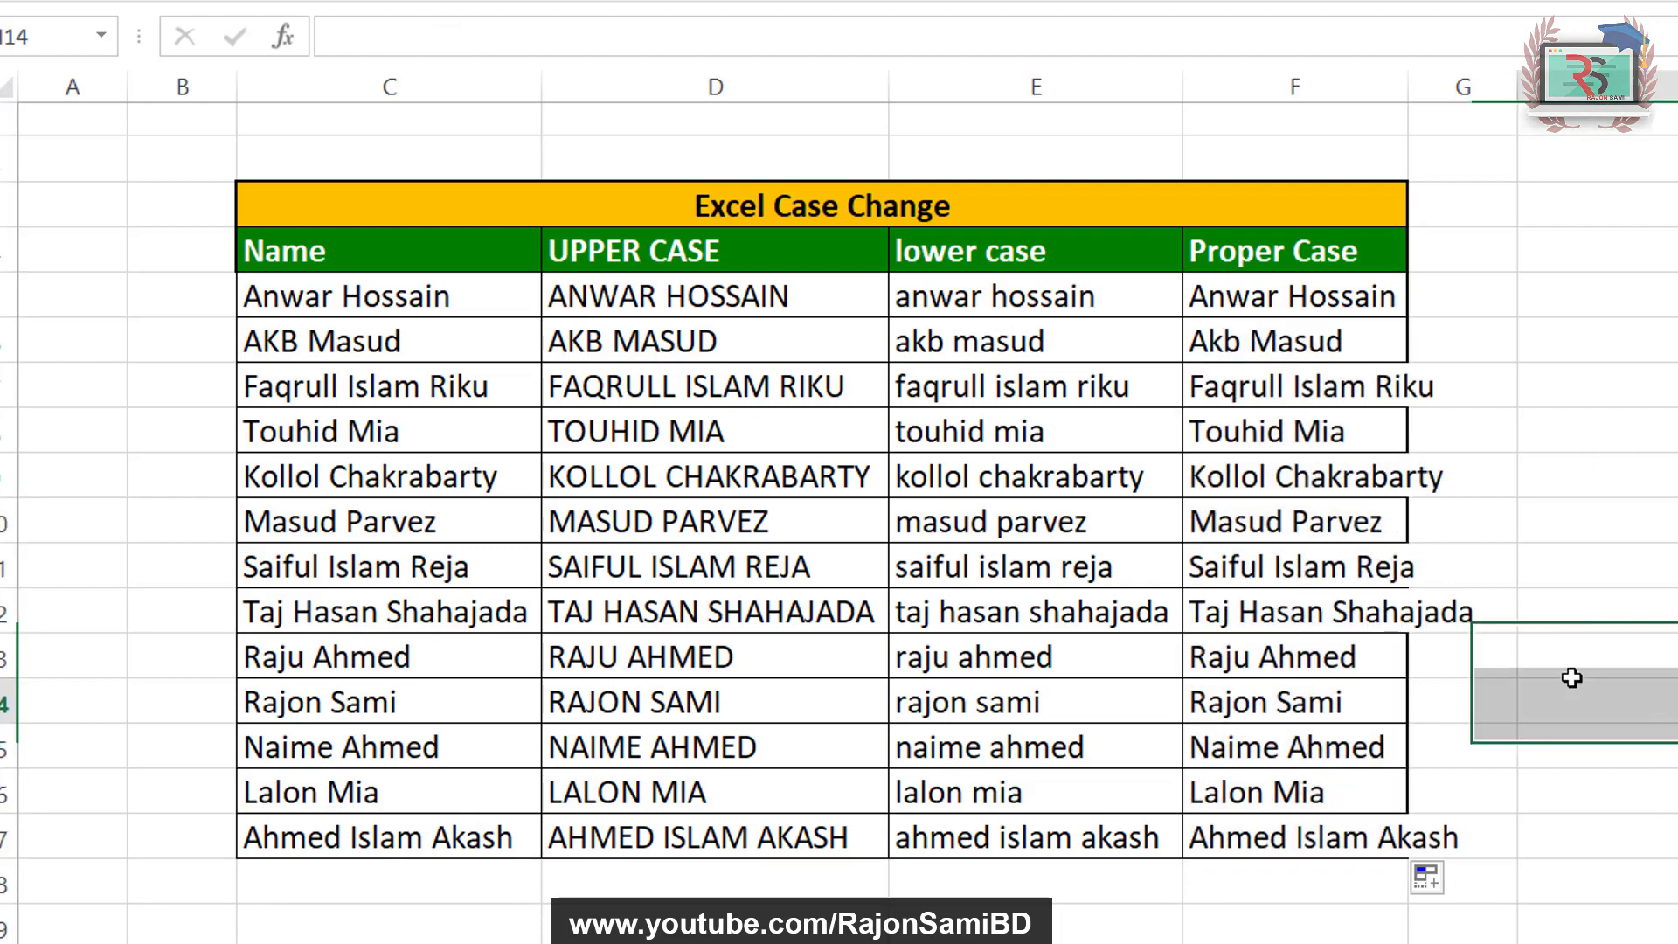
double_click(1408, 86)
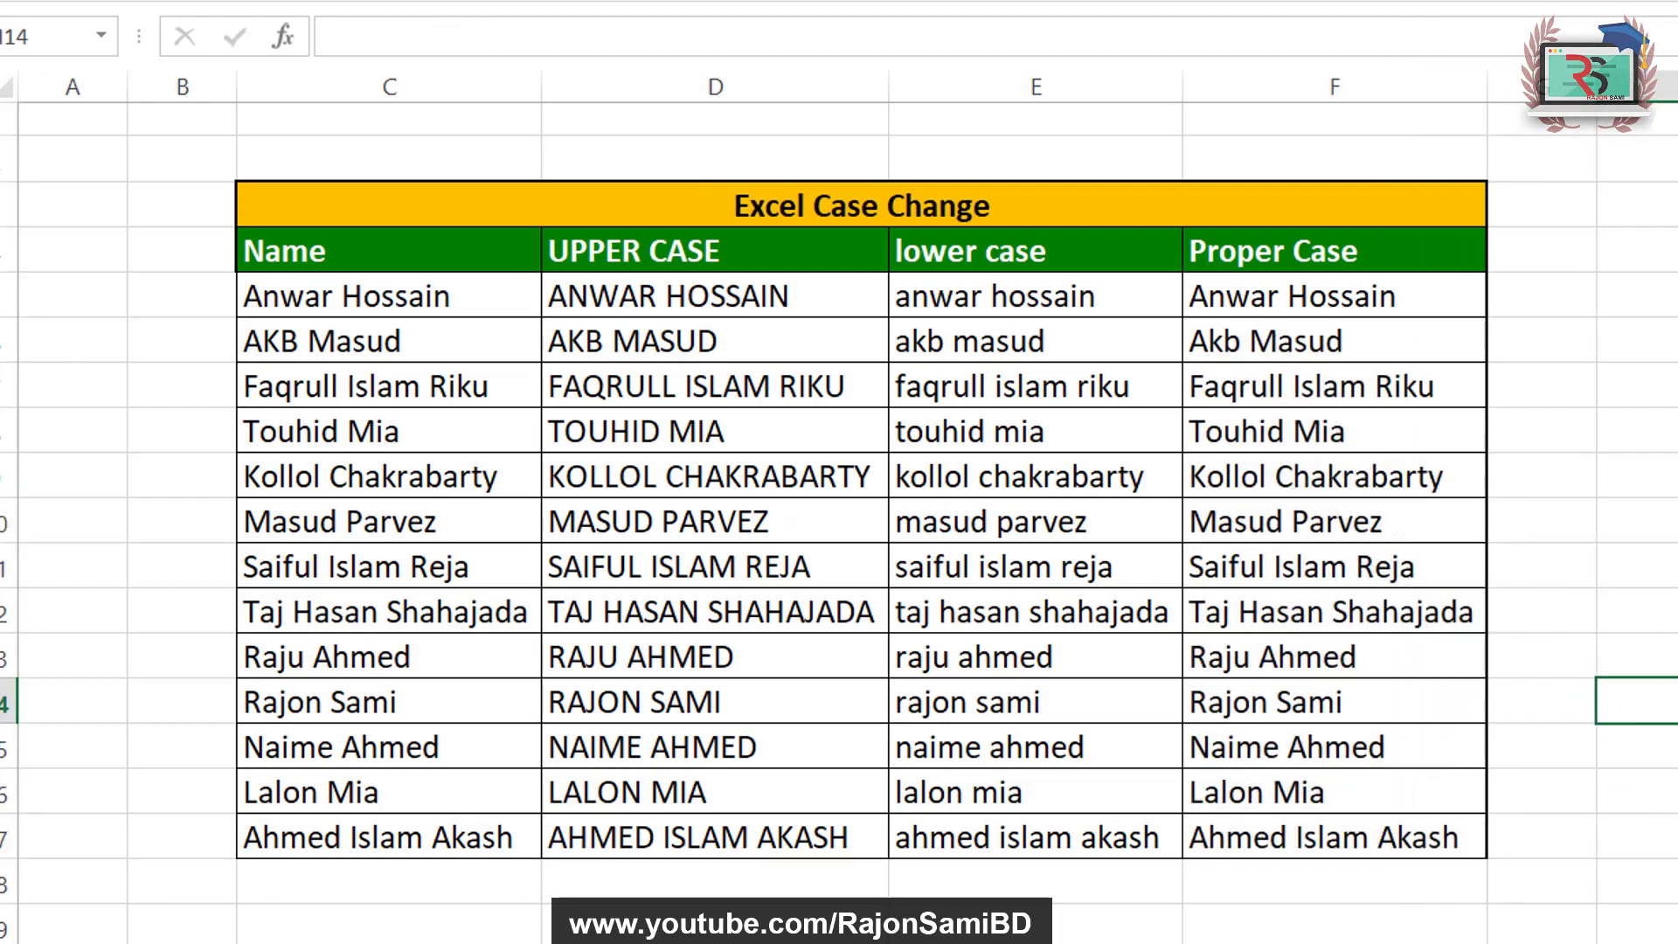
- Center the four column headings in row 4 of the Excel Case Change table
left_click(715, 476)
left_click_drag(368, 301, 1442, 837)
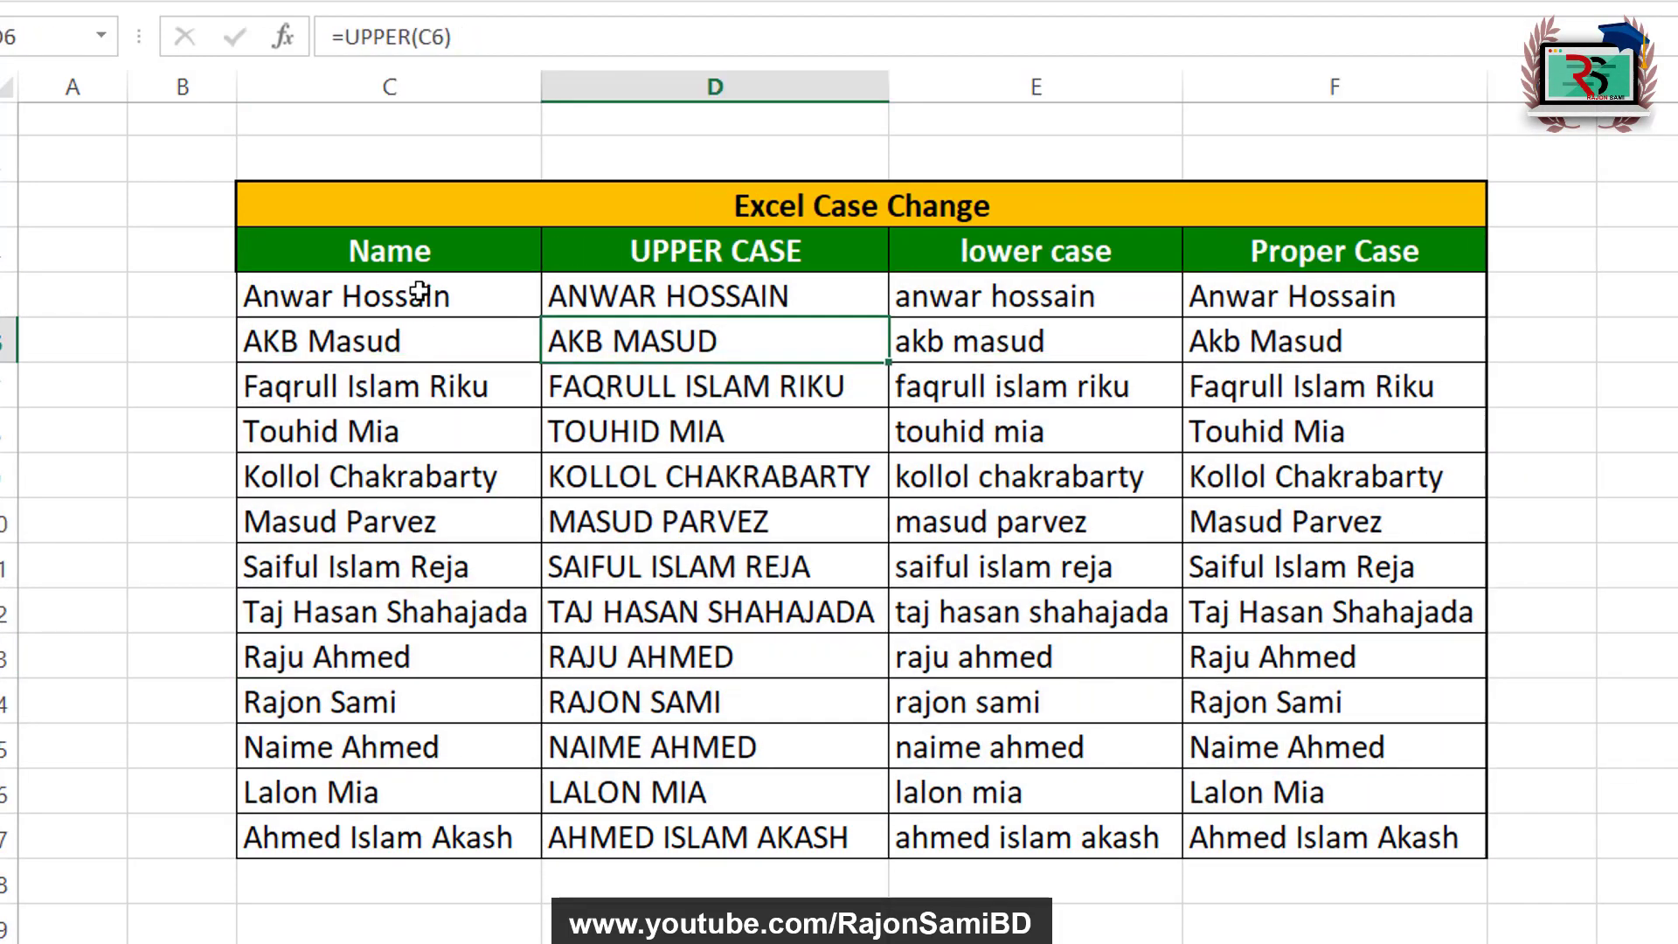
left_click_drag(488, 263, 1206, 267)
left_click(1390, 282)
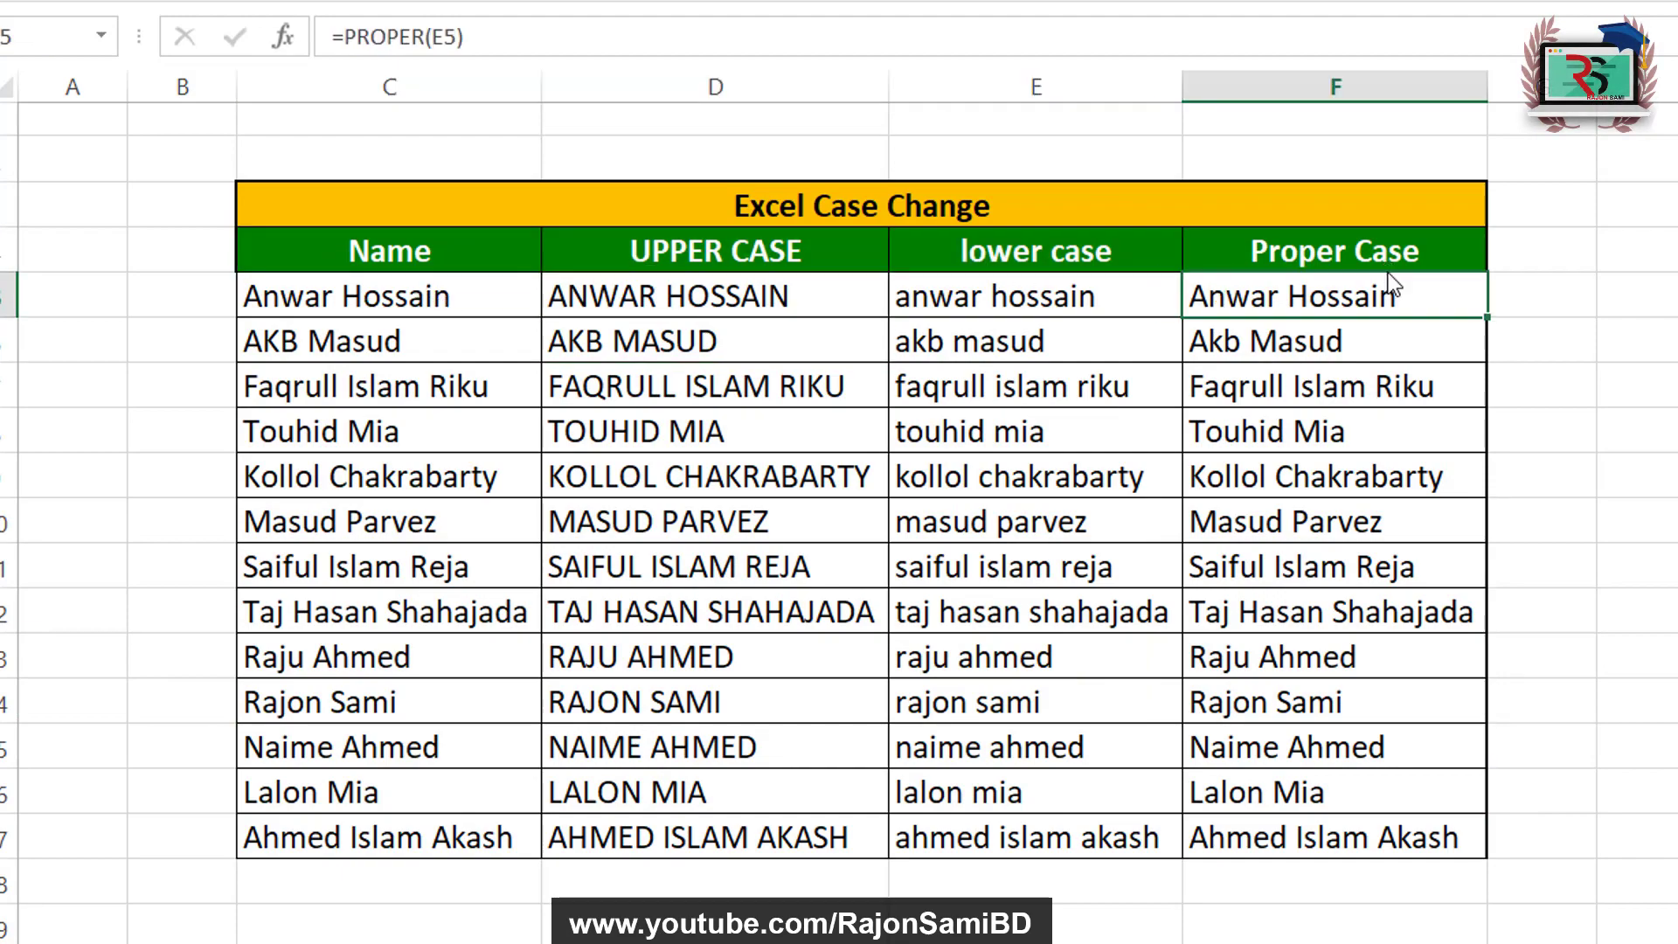
left_click(817, 428)
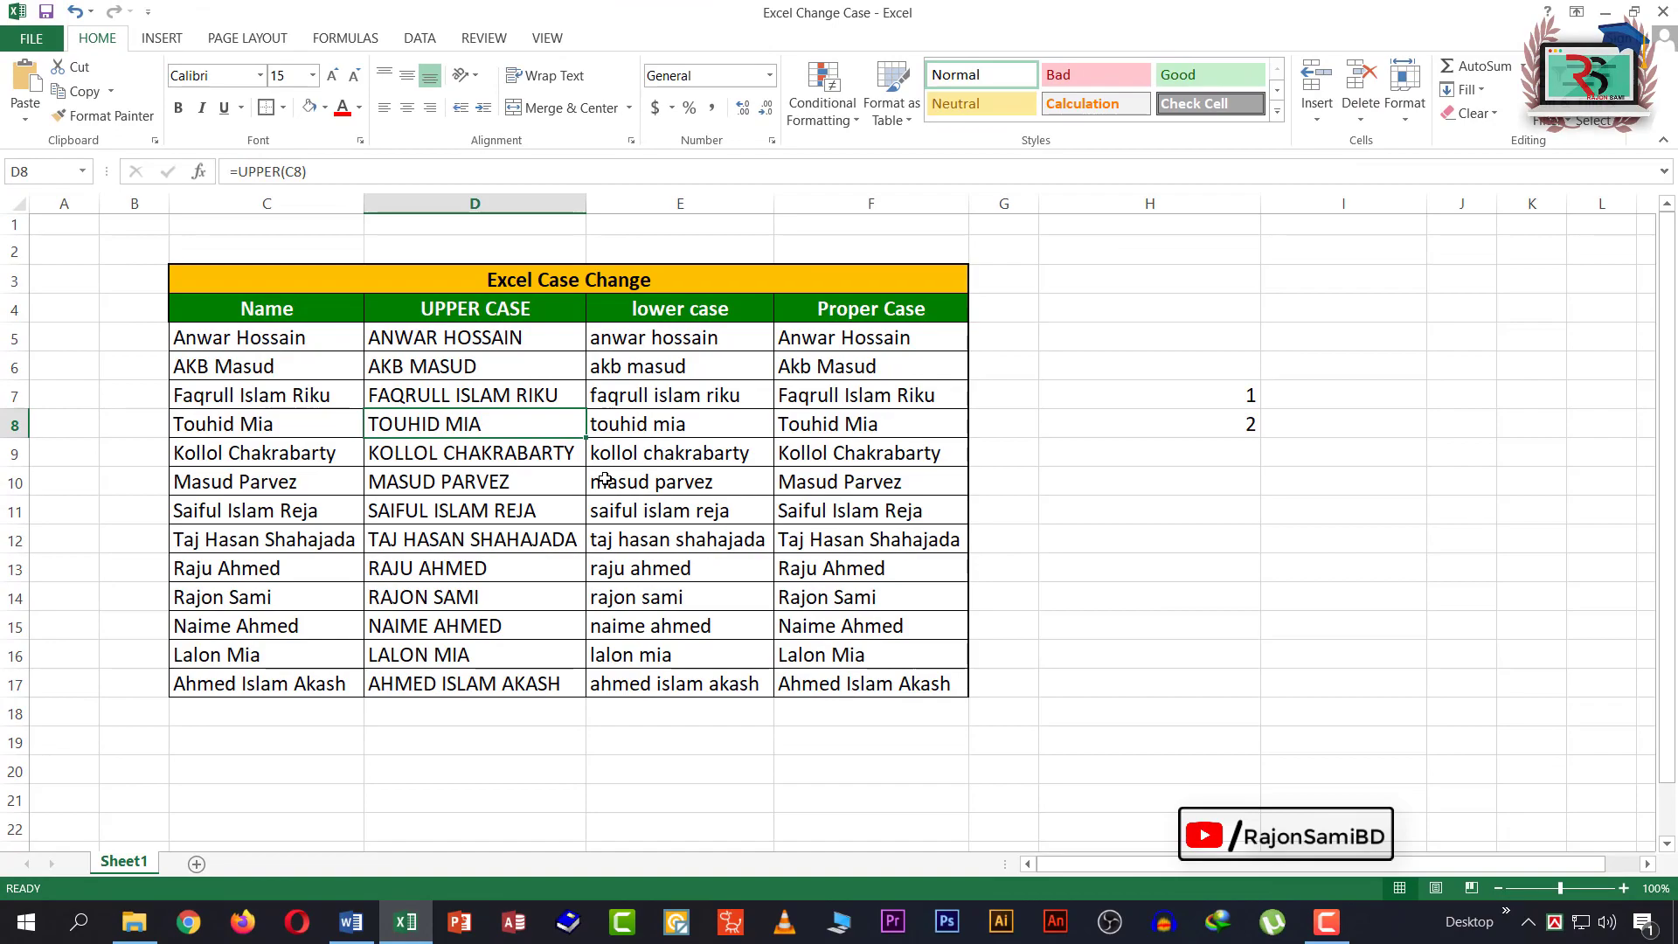
- Open the workbook with the KBL staff table from the 175. Excel Text Cap folder and select the names in its Name column
left_click(134, 922)
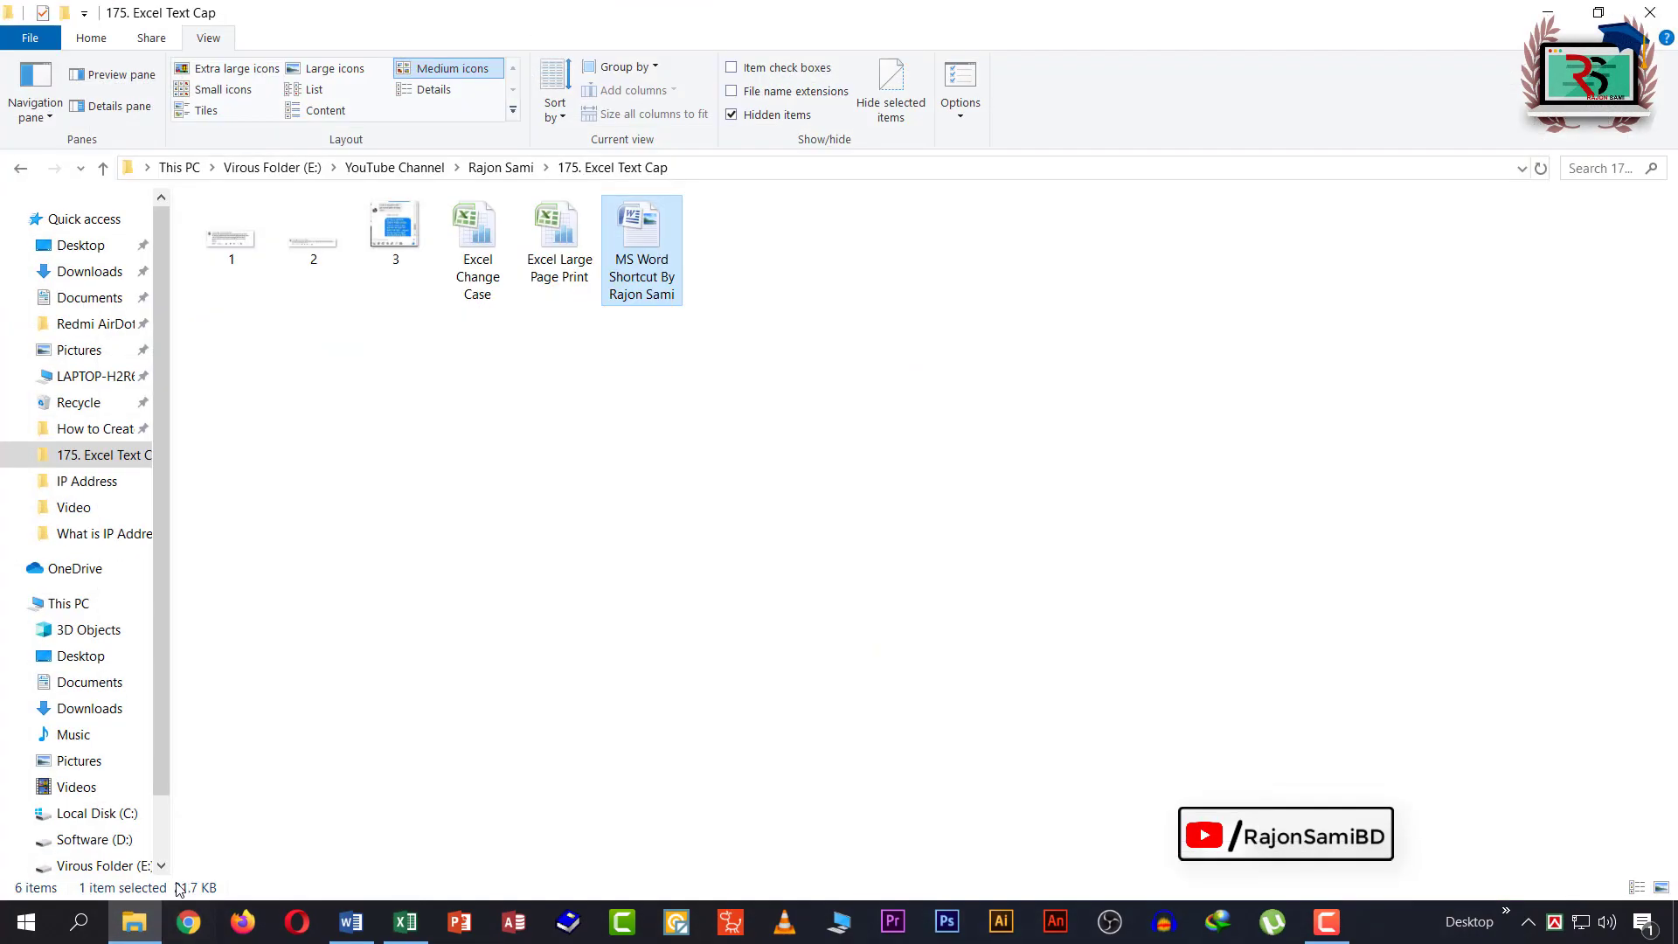
left_click(513, 547)
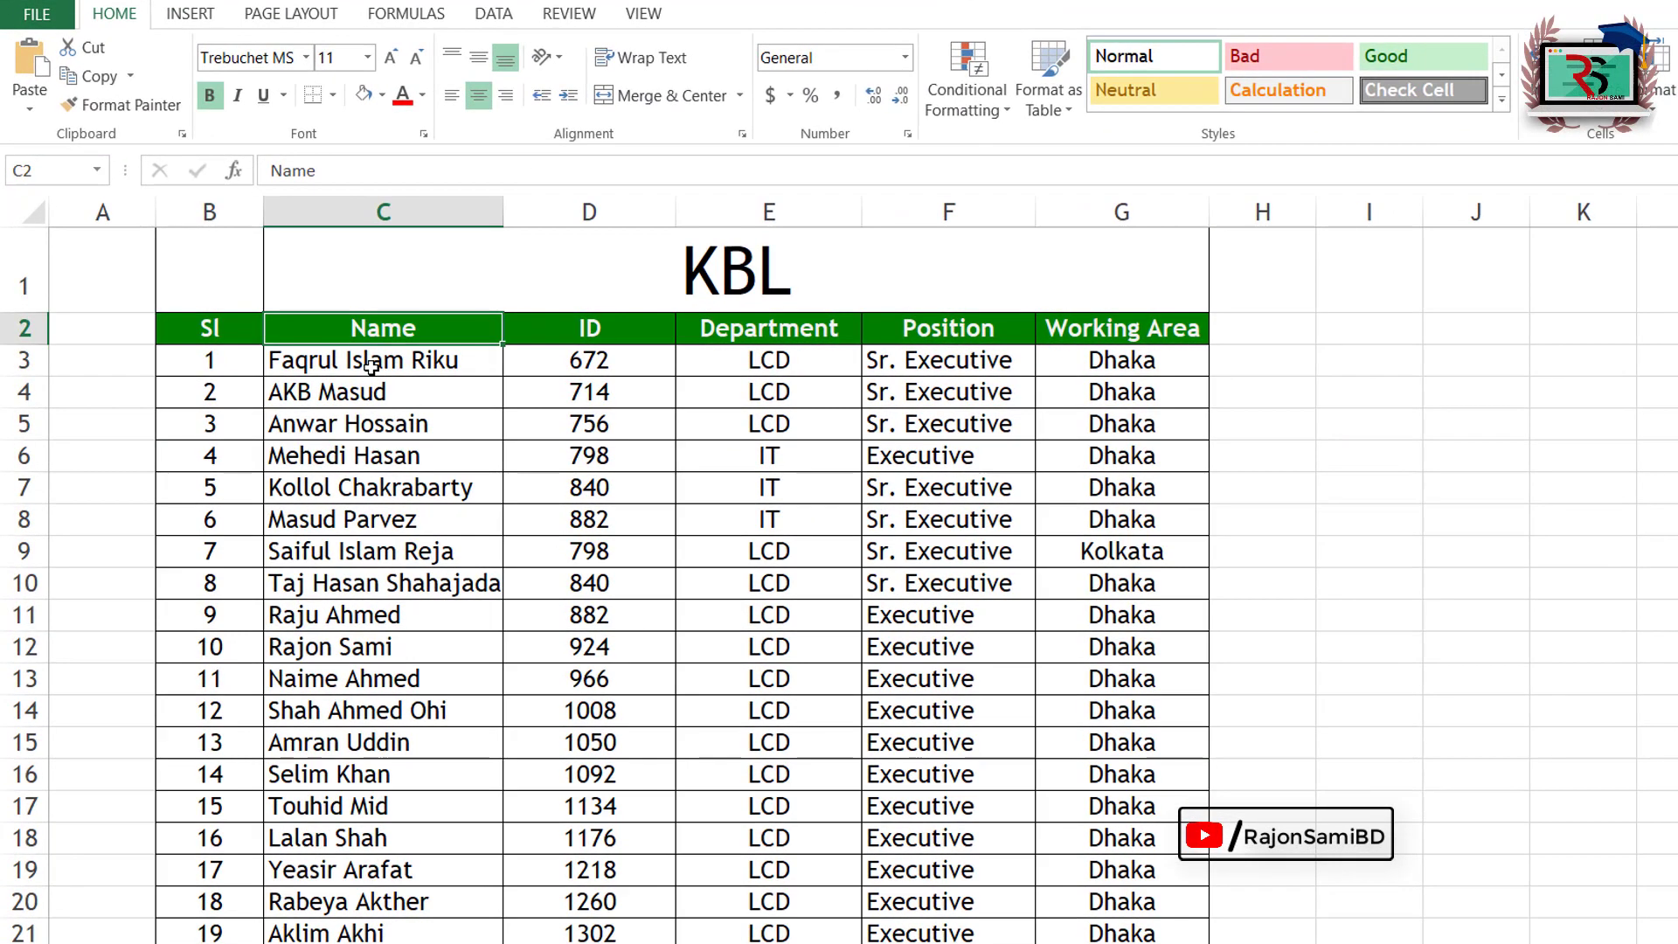
left_click_drag(342, 360, 328, 900)
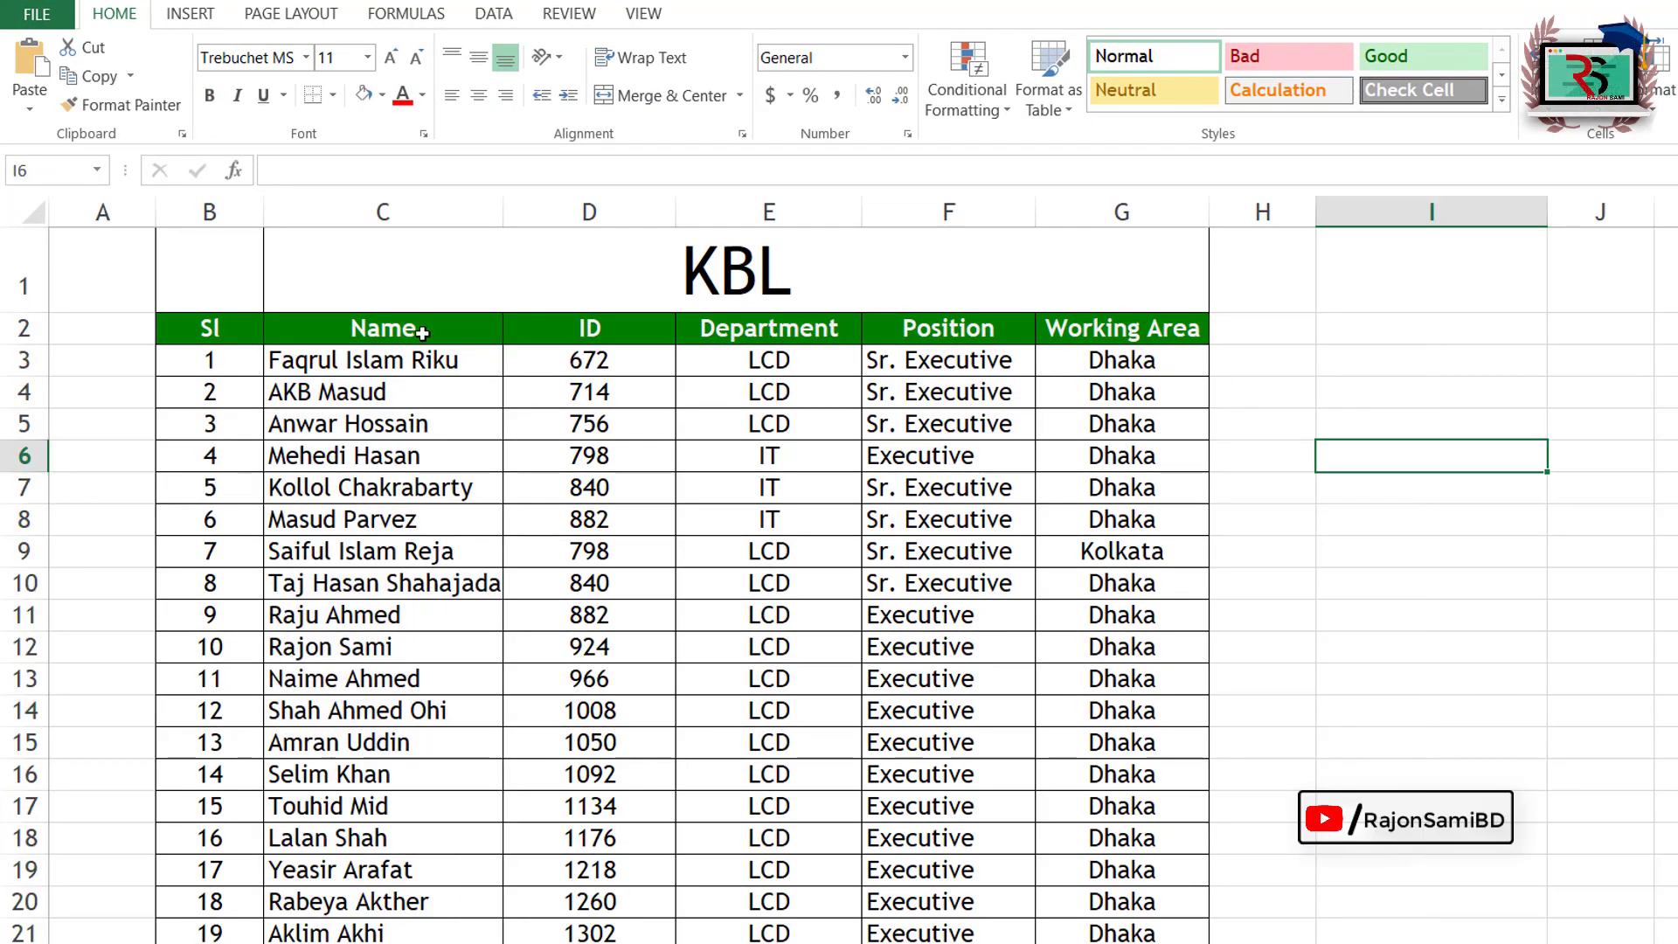
- Insert a blank column between the Name and ID columns of the KBL table
left_click(423, 332)
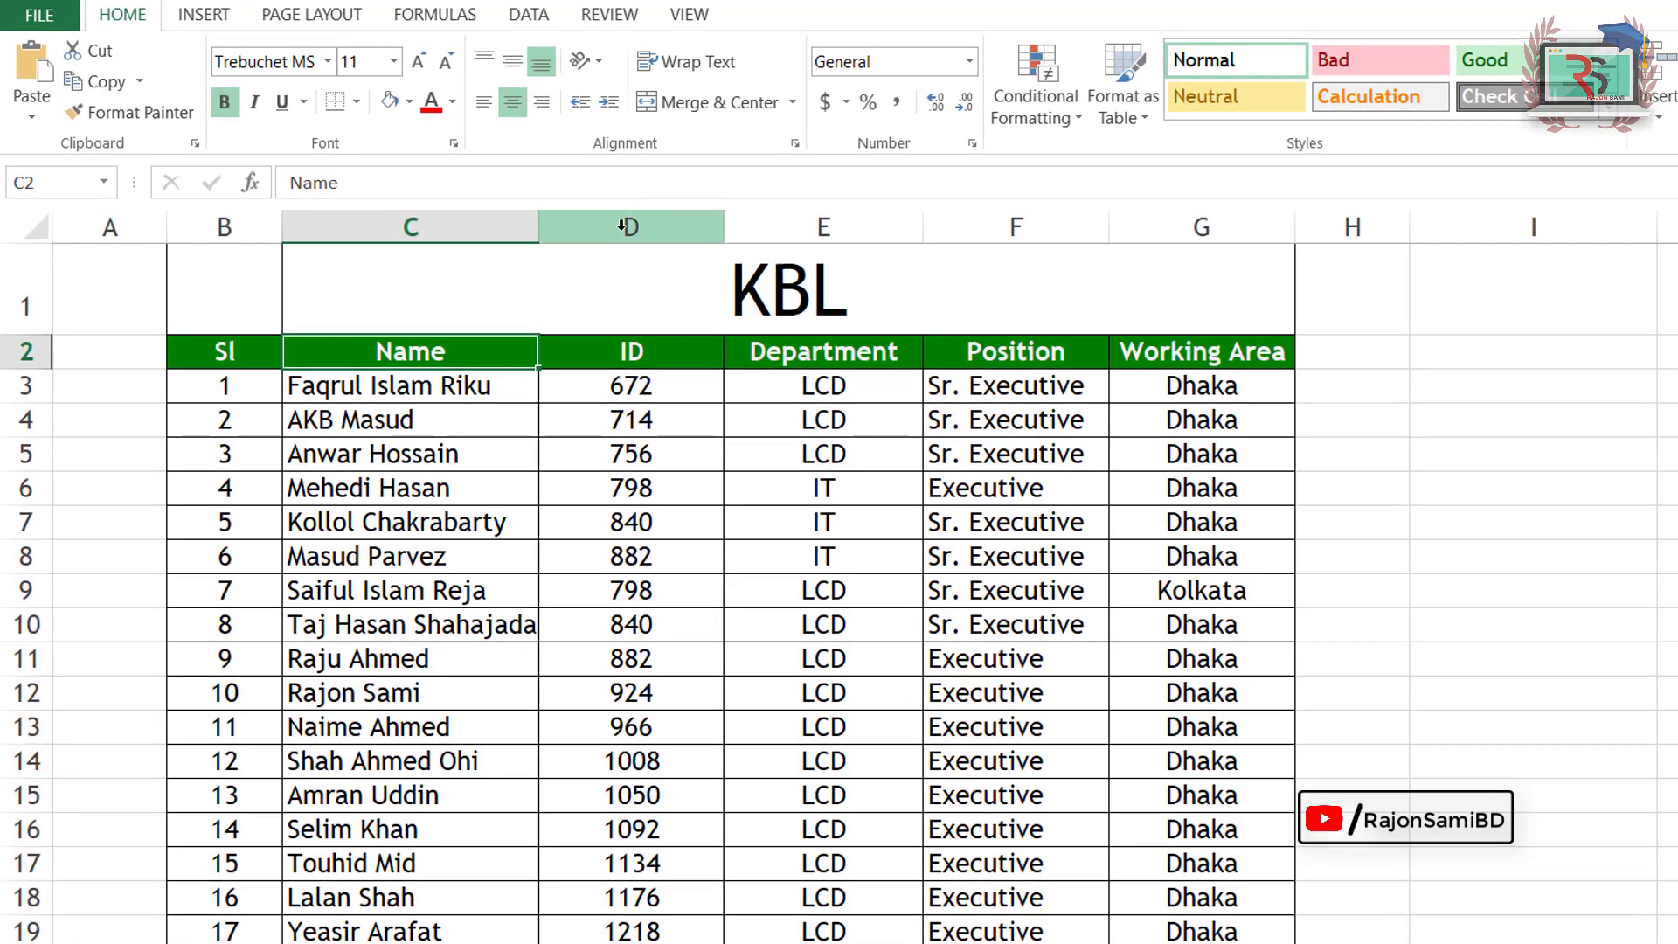
left_click(622, 227)
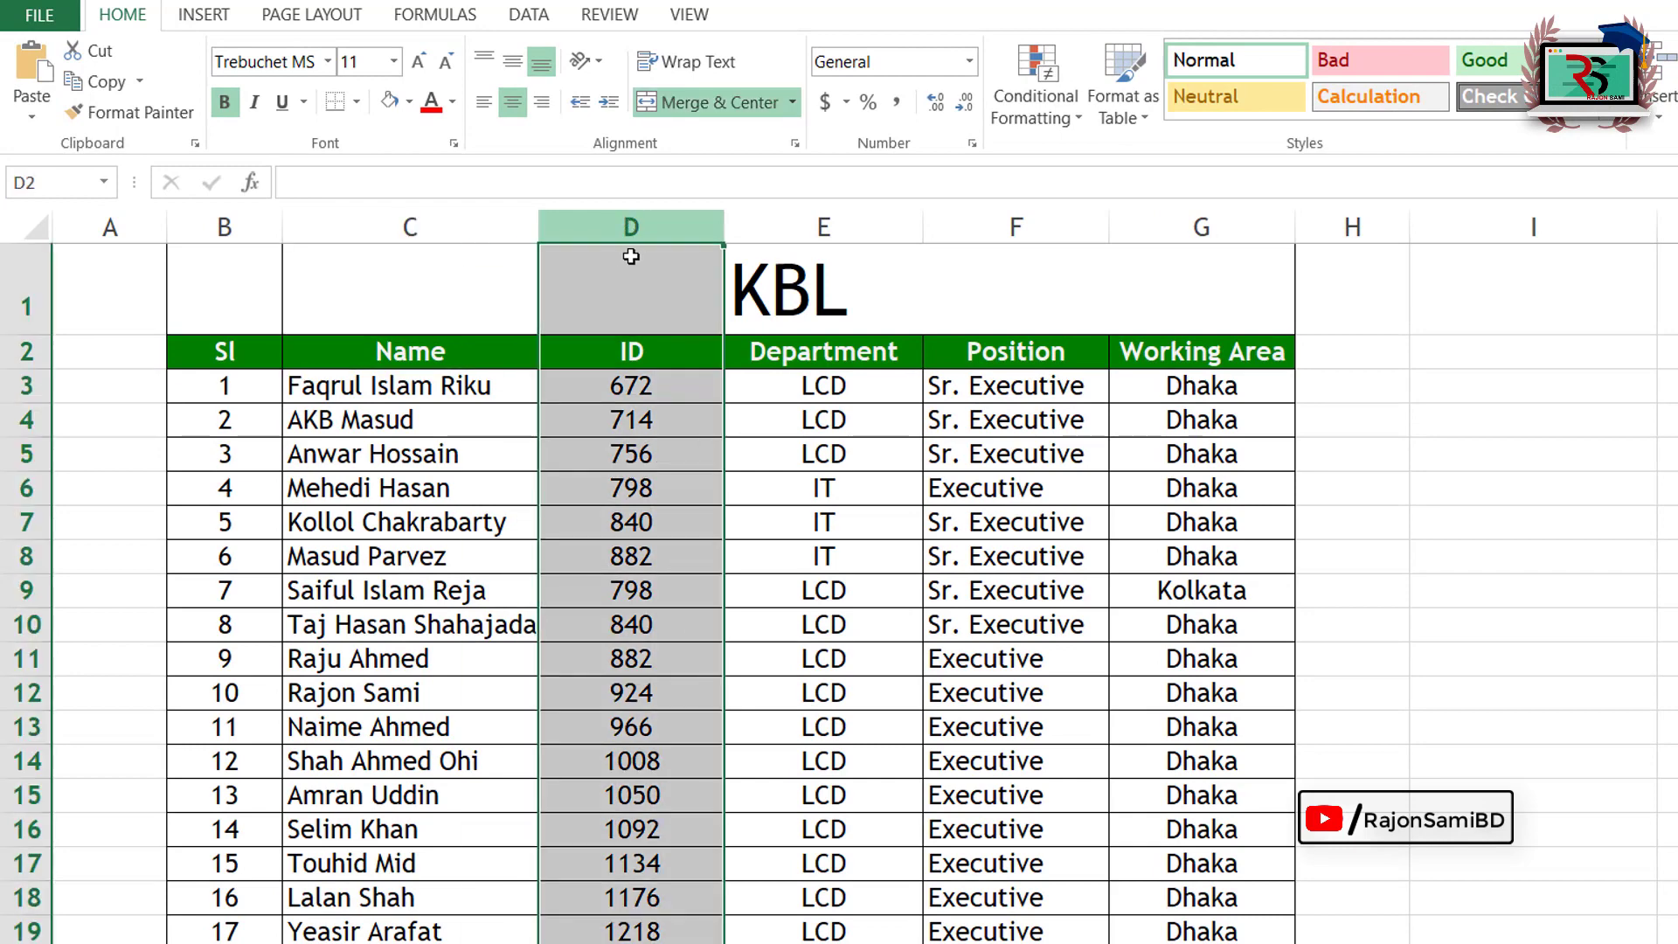
right_click(600, 220)
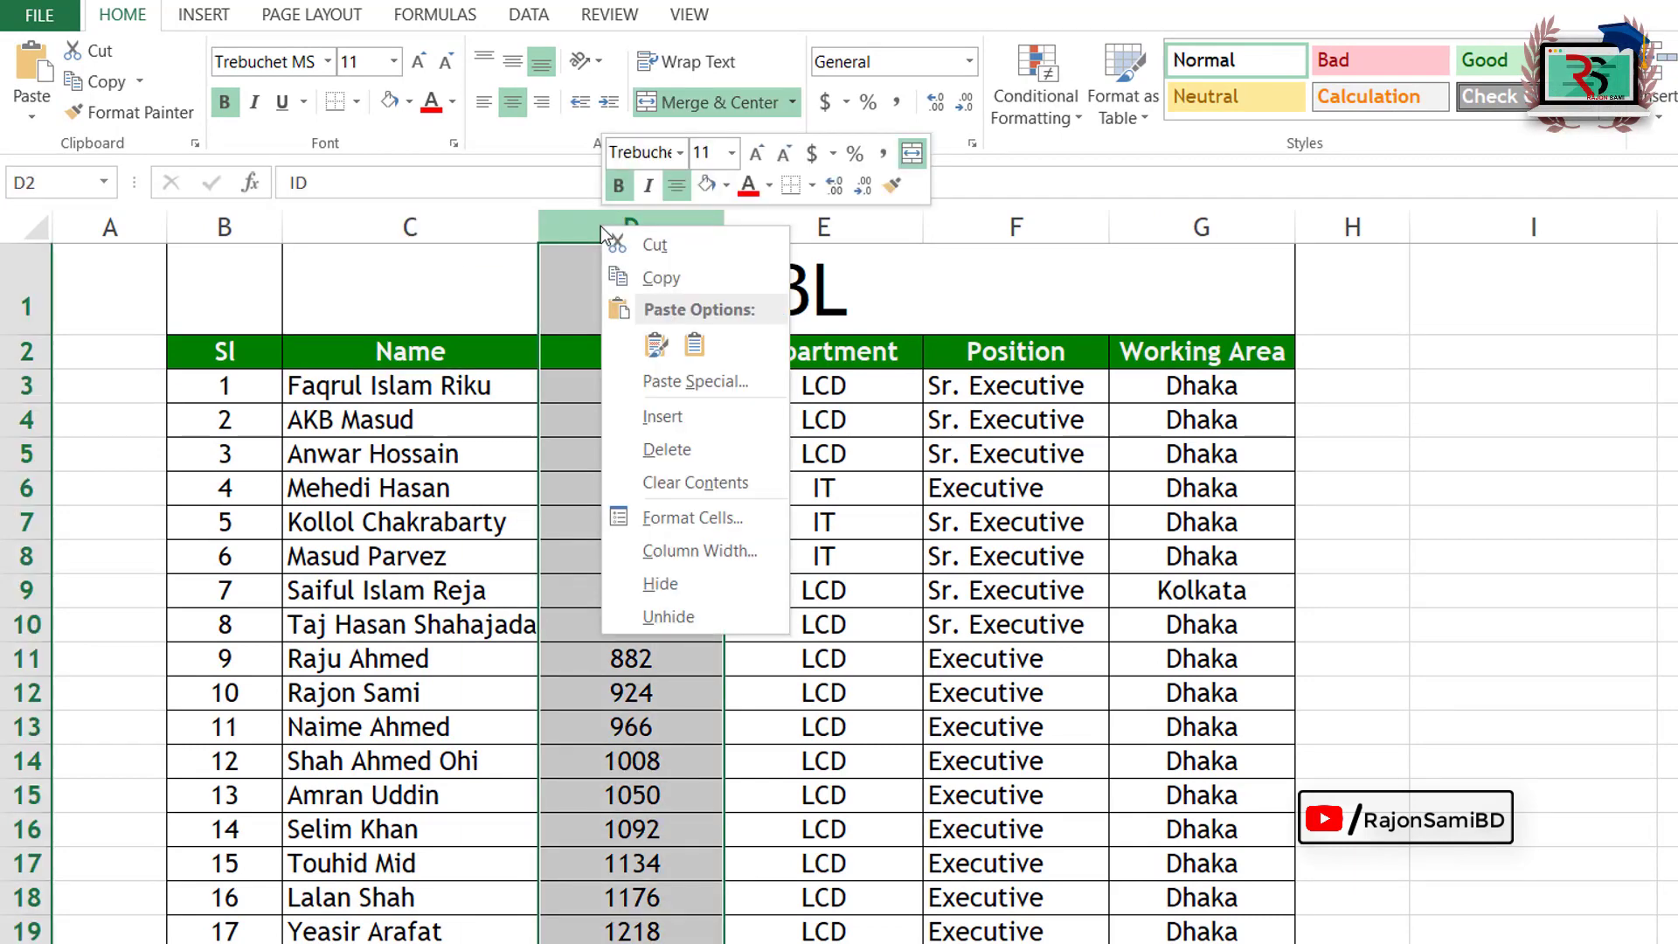
left_click(709, 429)
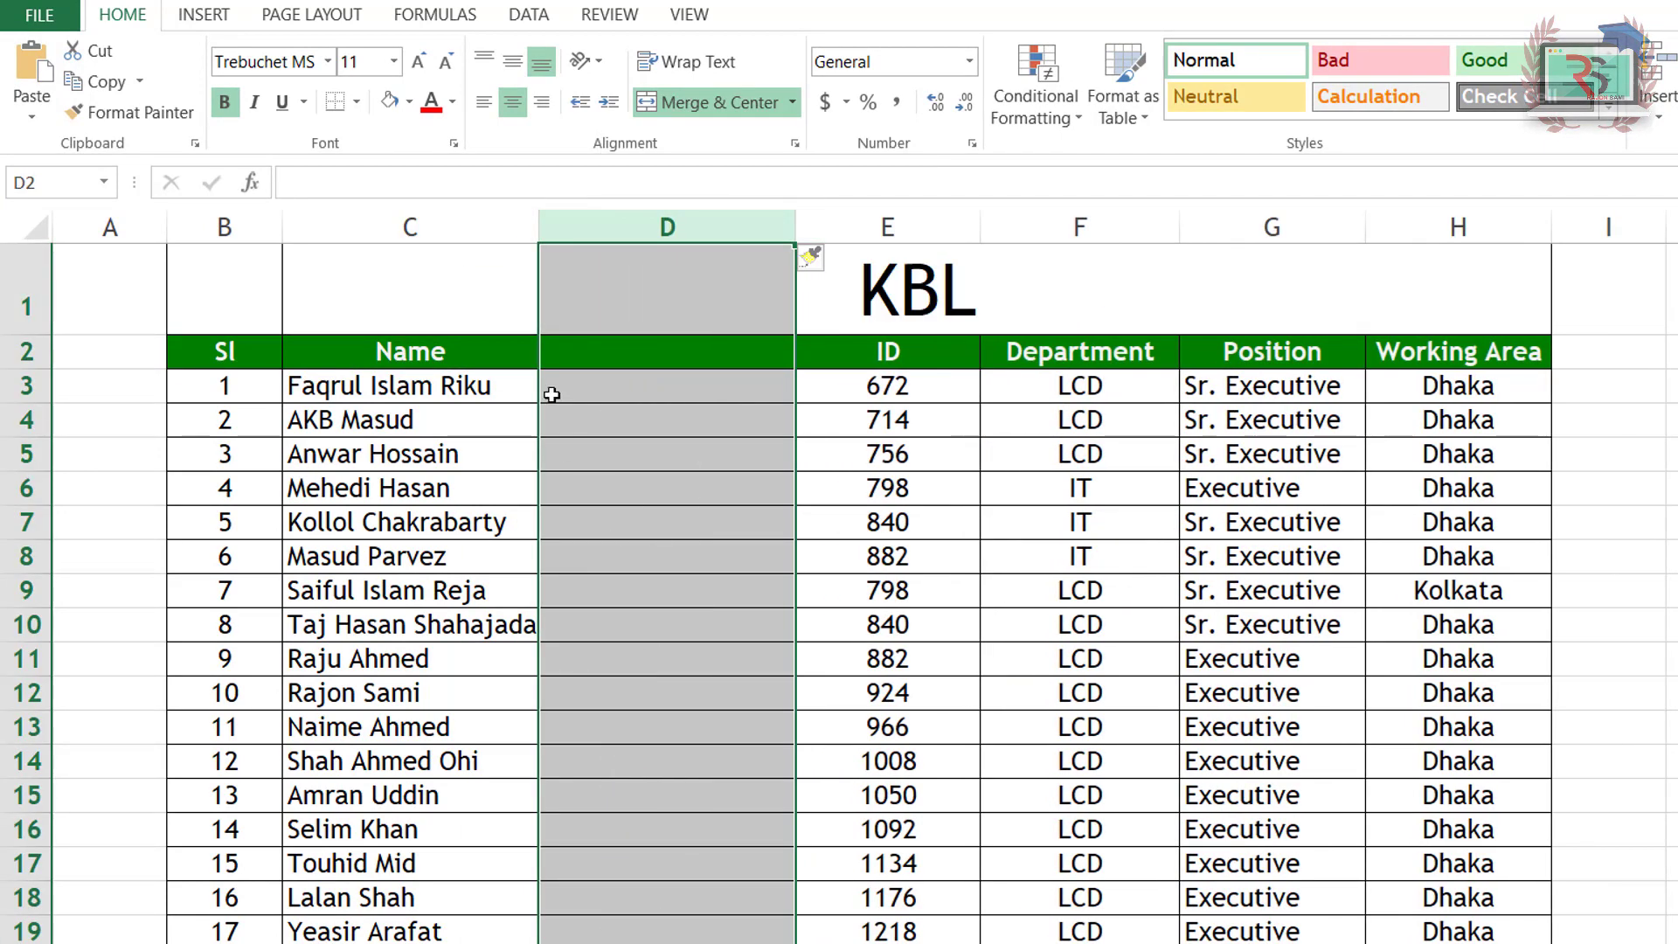
- Enter the formula =UPPER(C3) in cell D3 of the new column
left_click(670, 382)
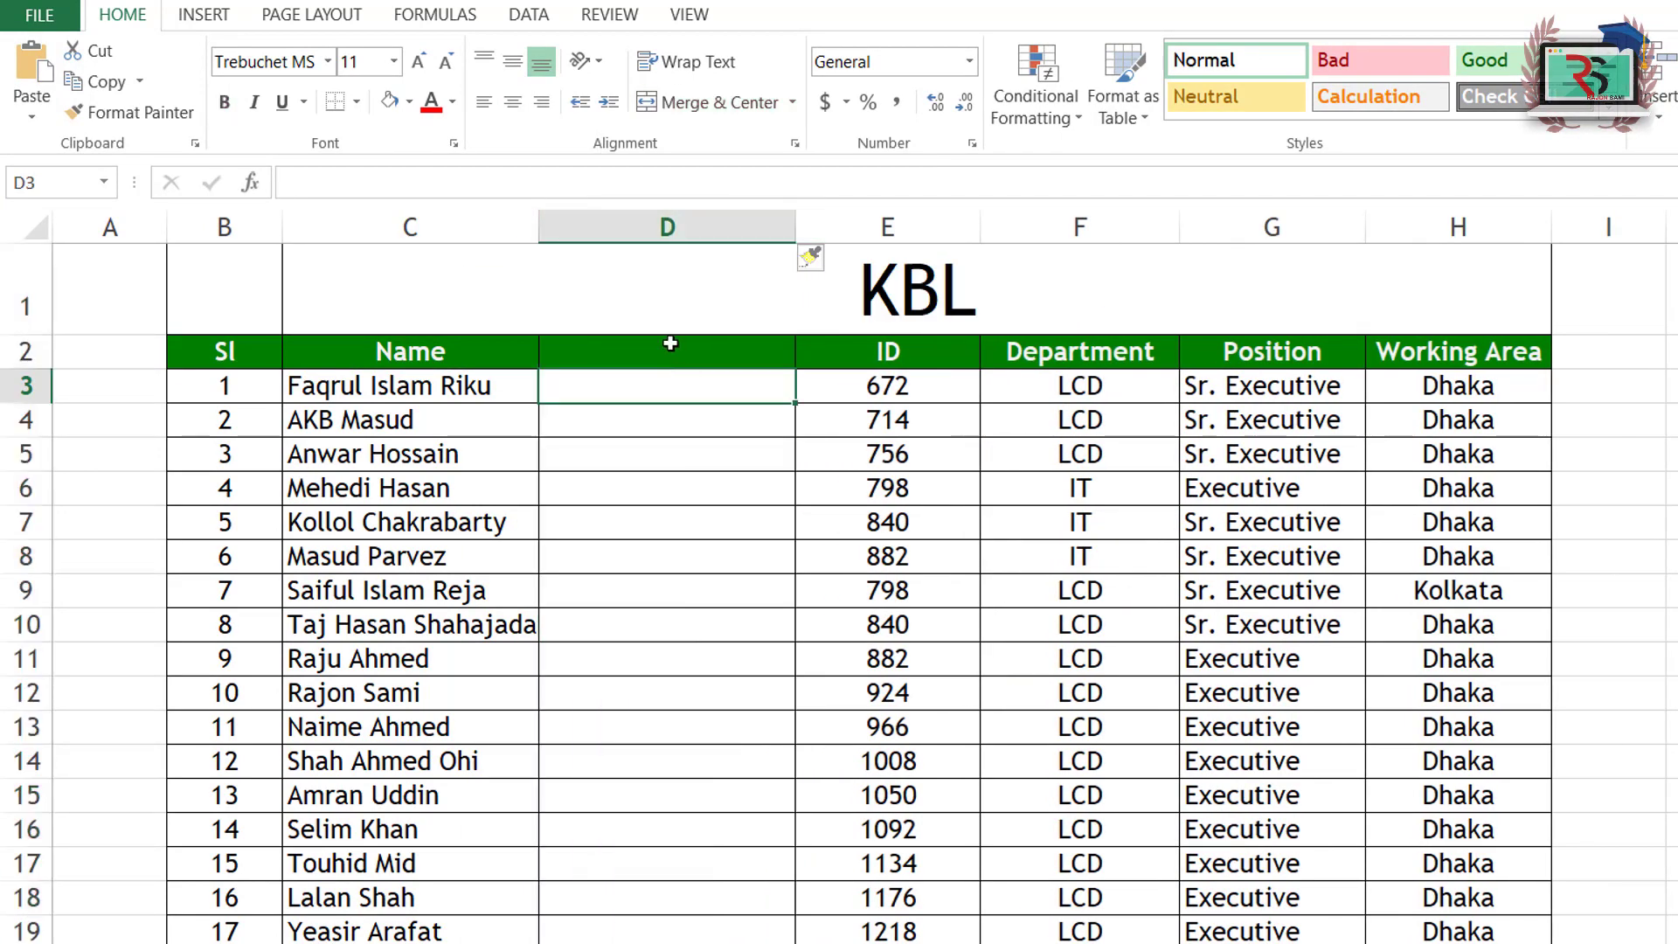
left_click(638, 483)
left_click(658, 397)
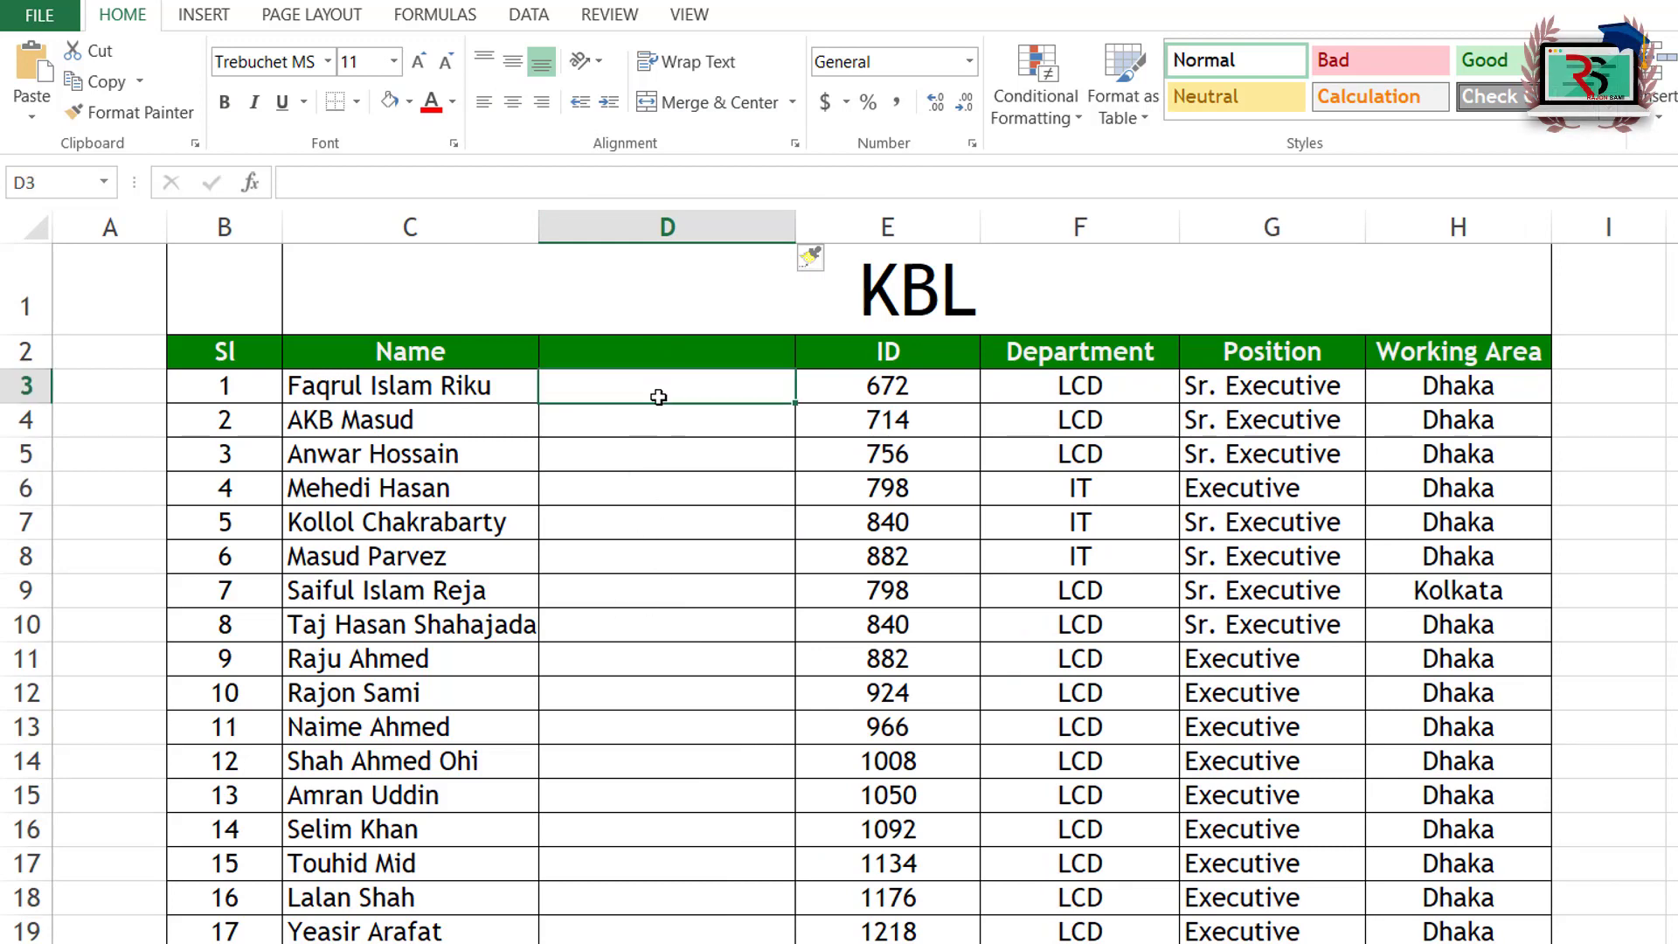
type("=upper")
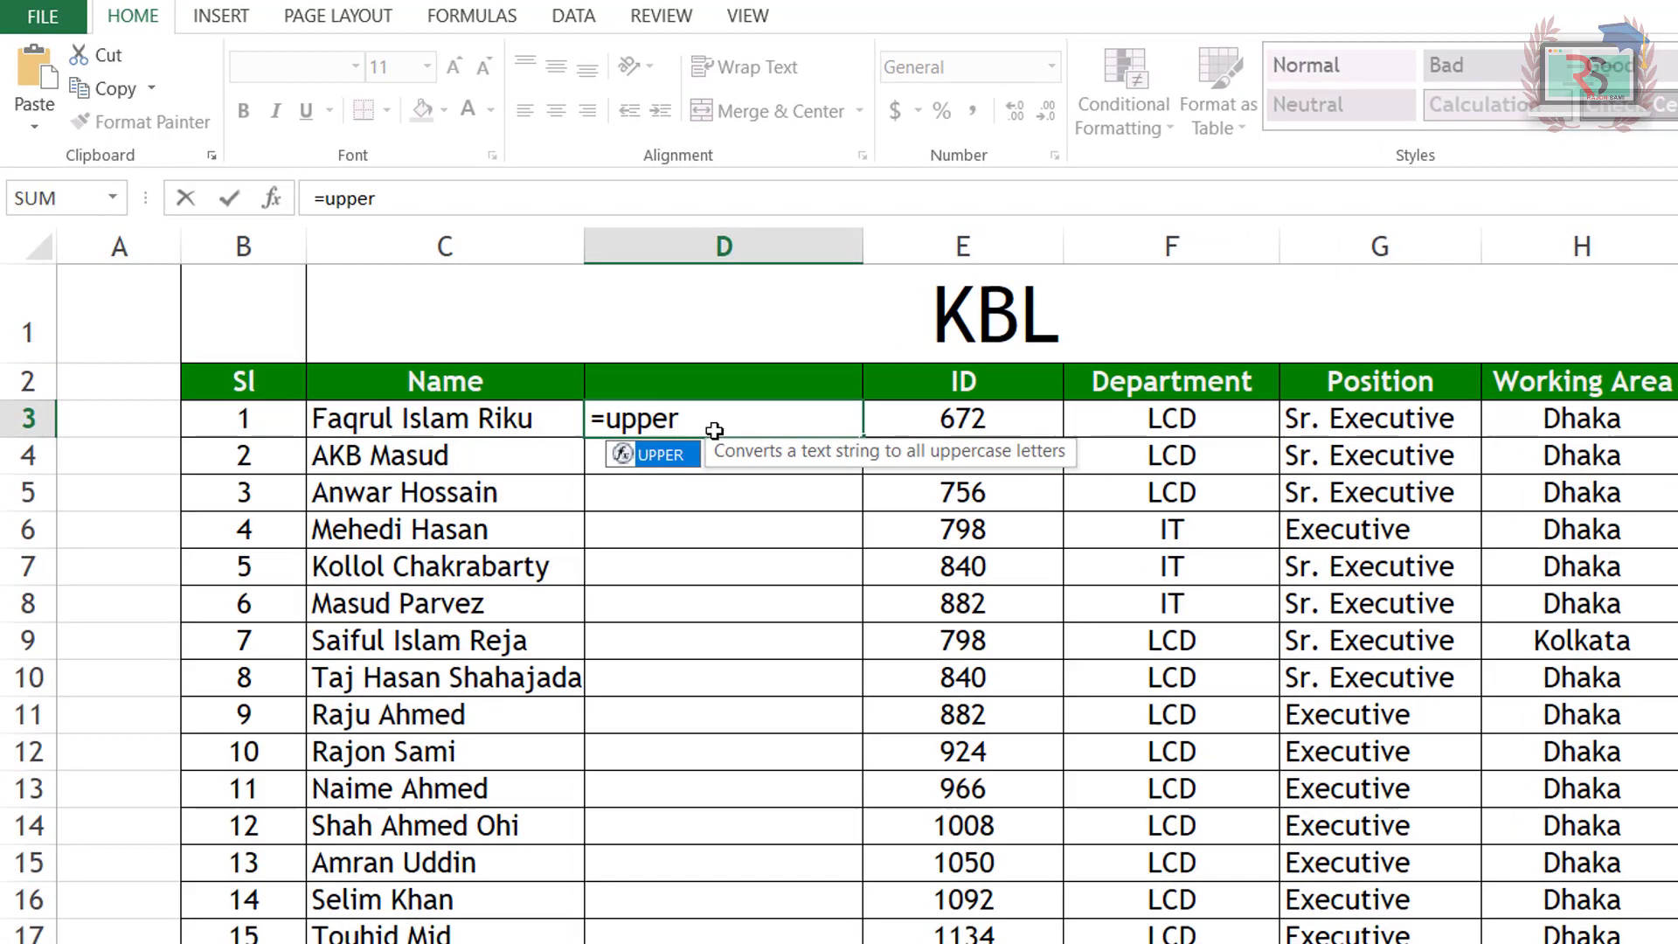
type("(")
left_click(496, 418)
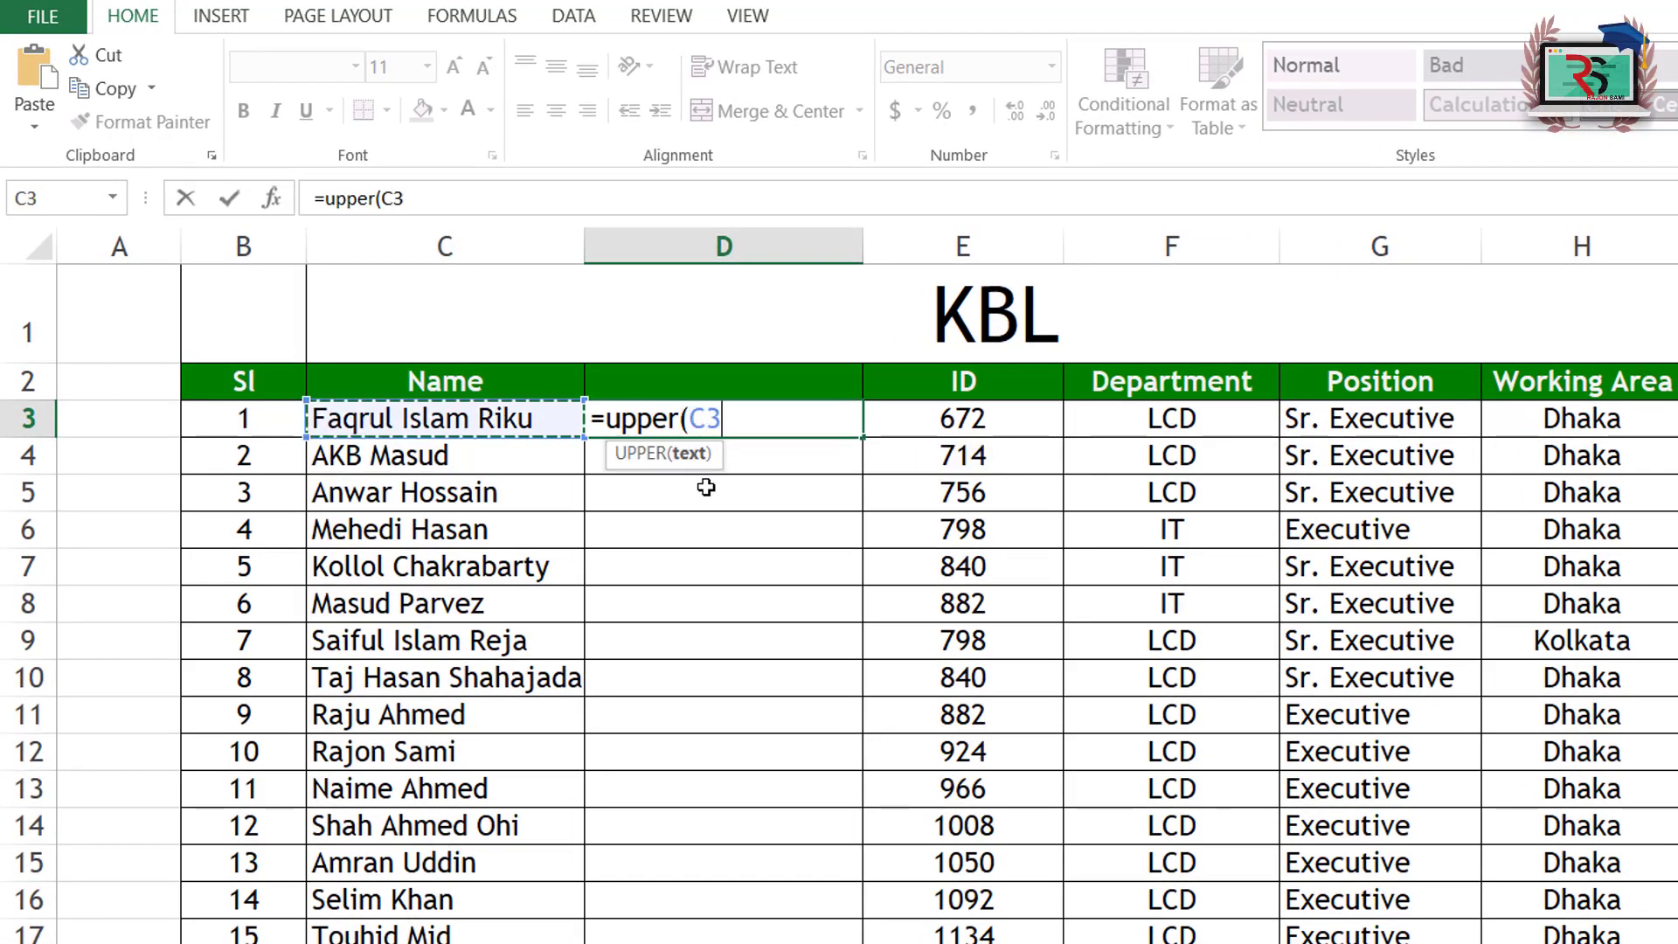
type(")")
key("Return")
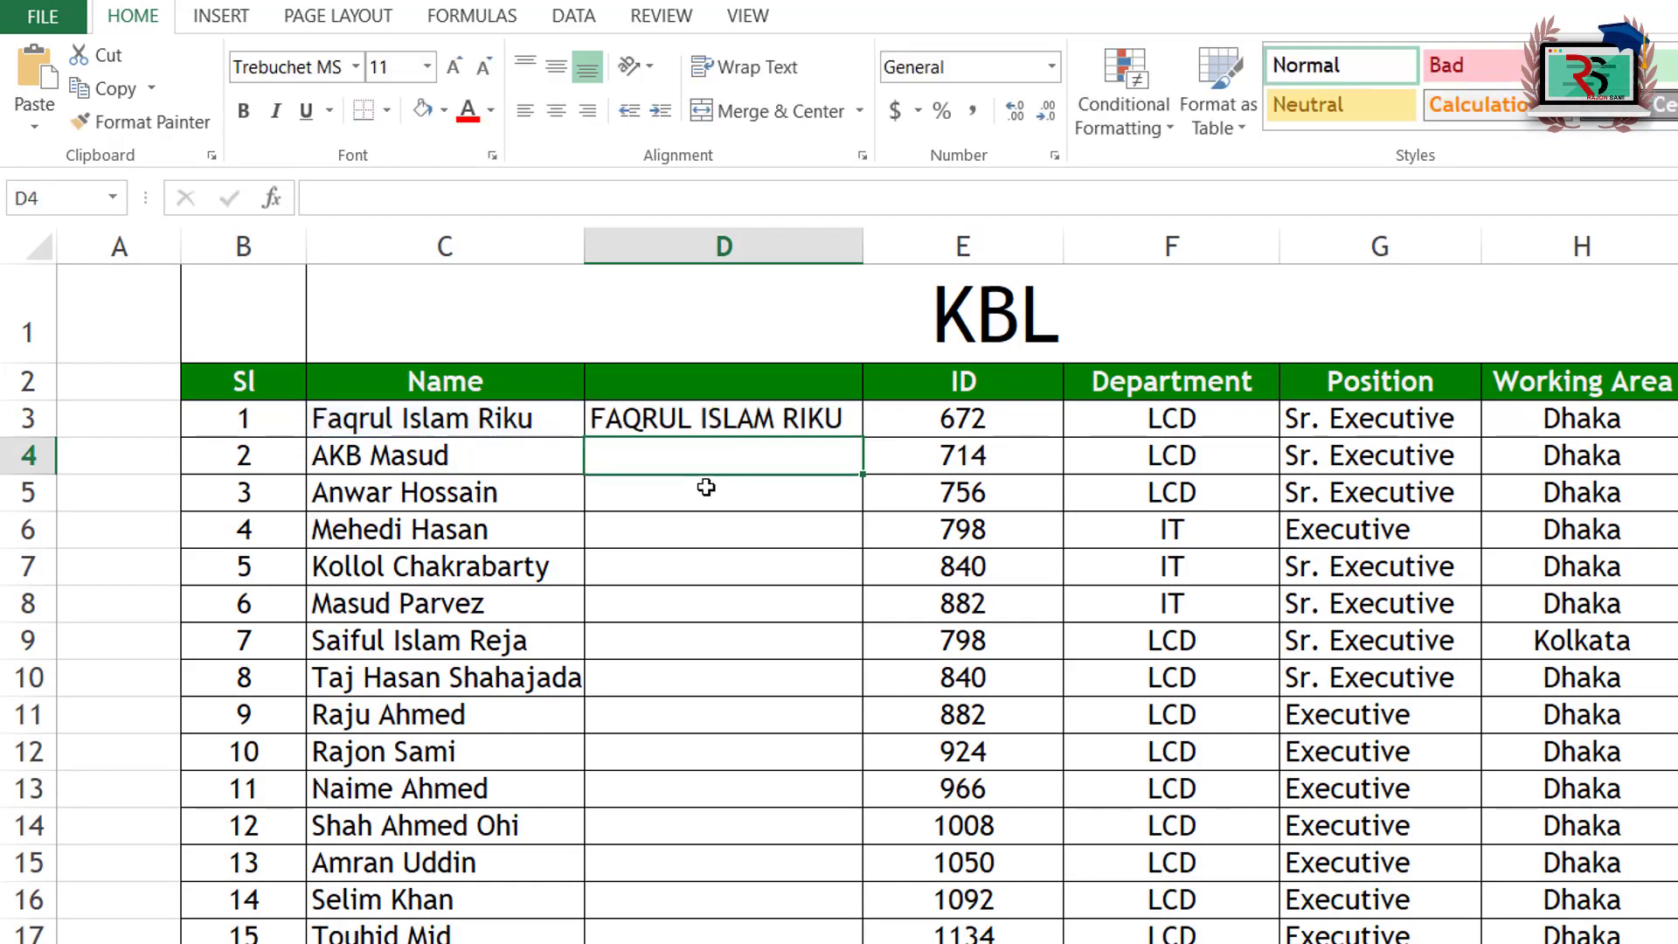
- Fill the UPPER formula from D3 down to D50
left_click(855, 427)
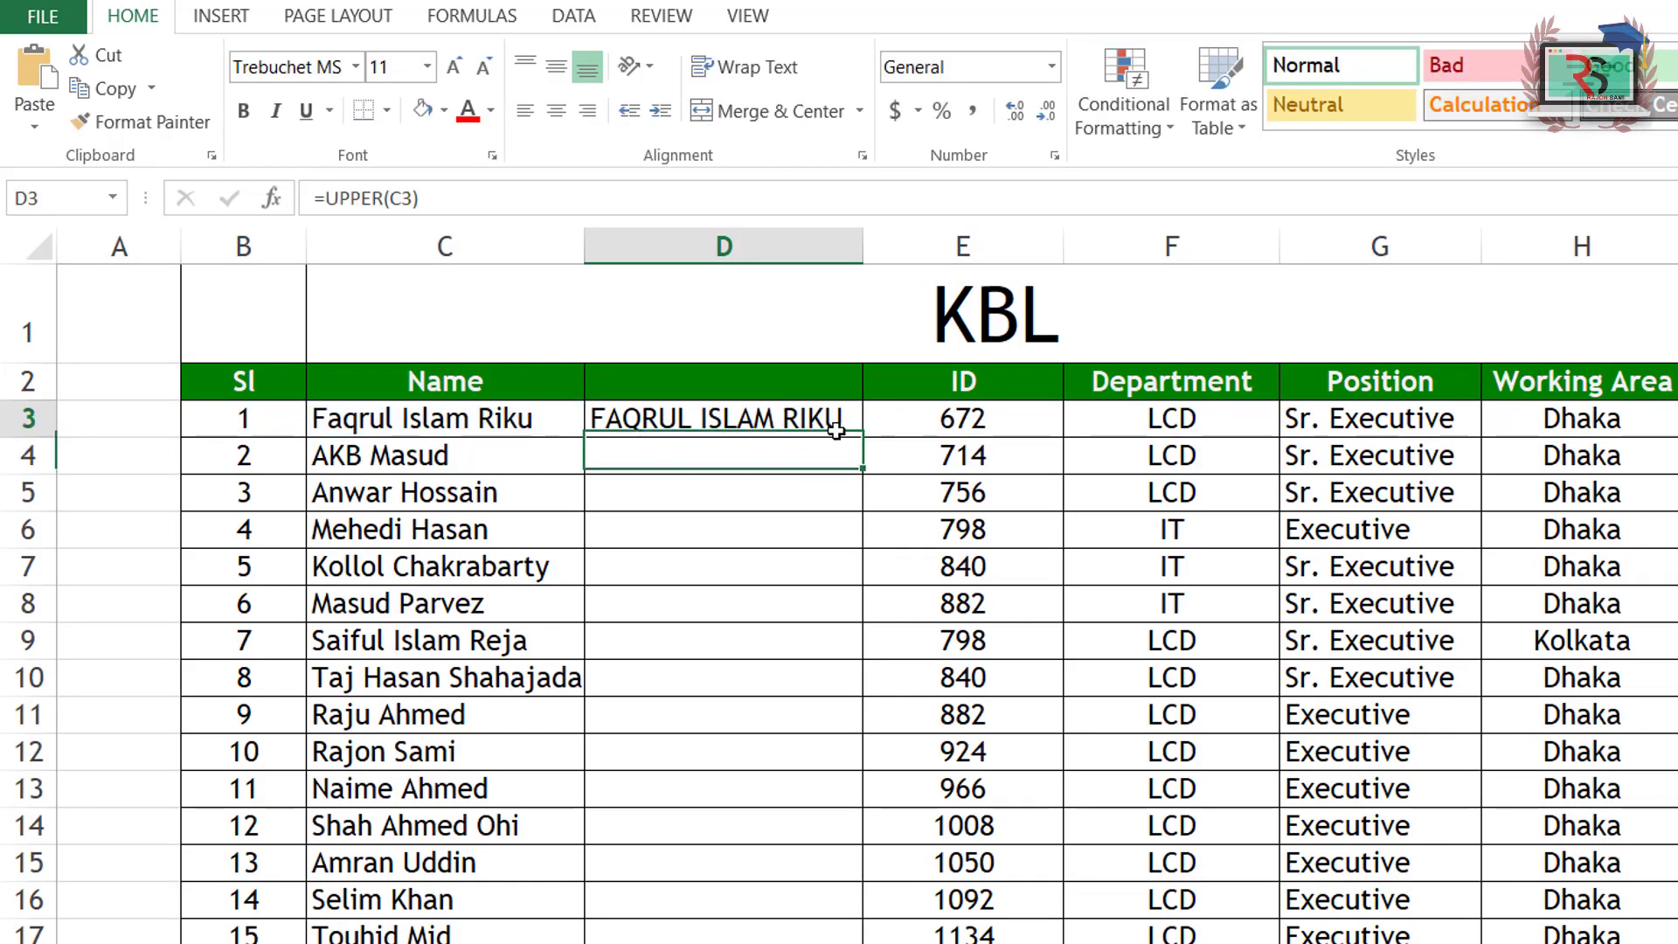
left_click_drag(863, 437, 856, 872)
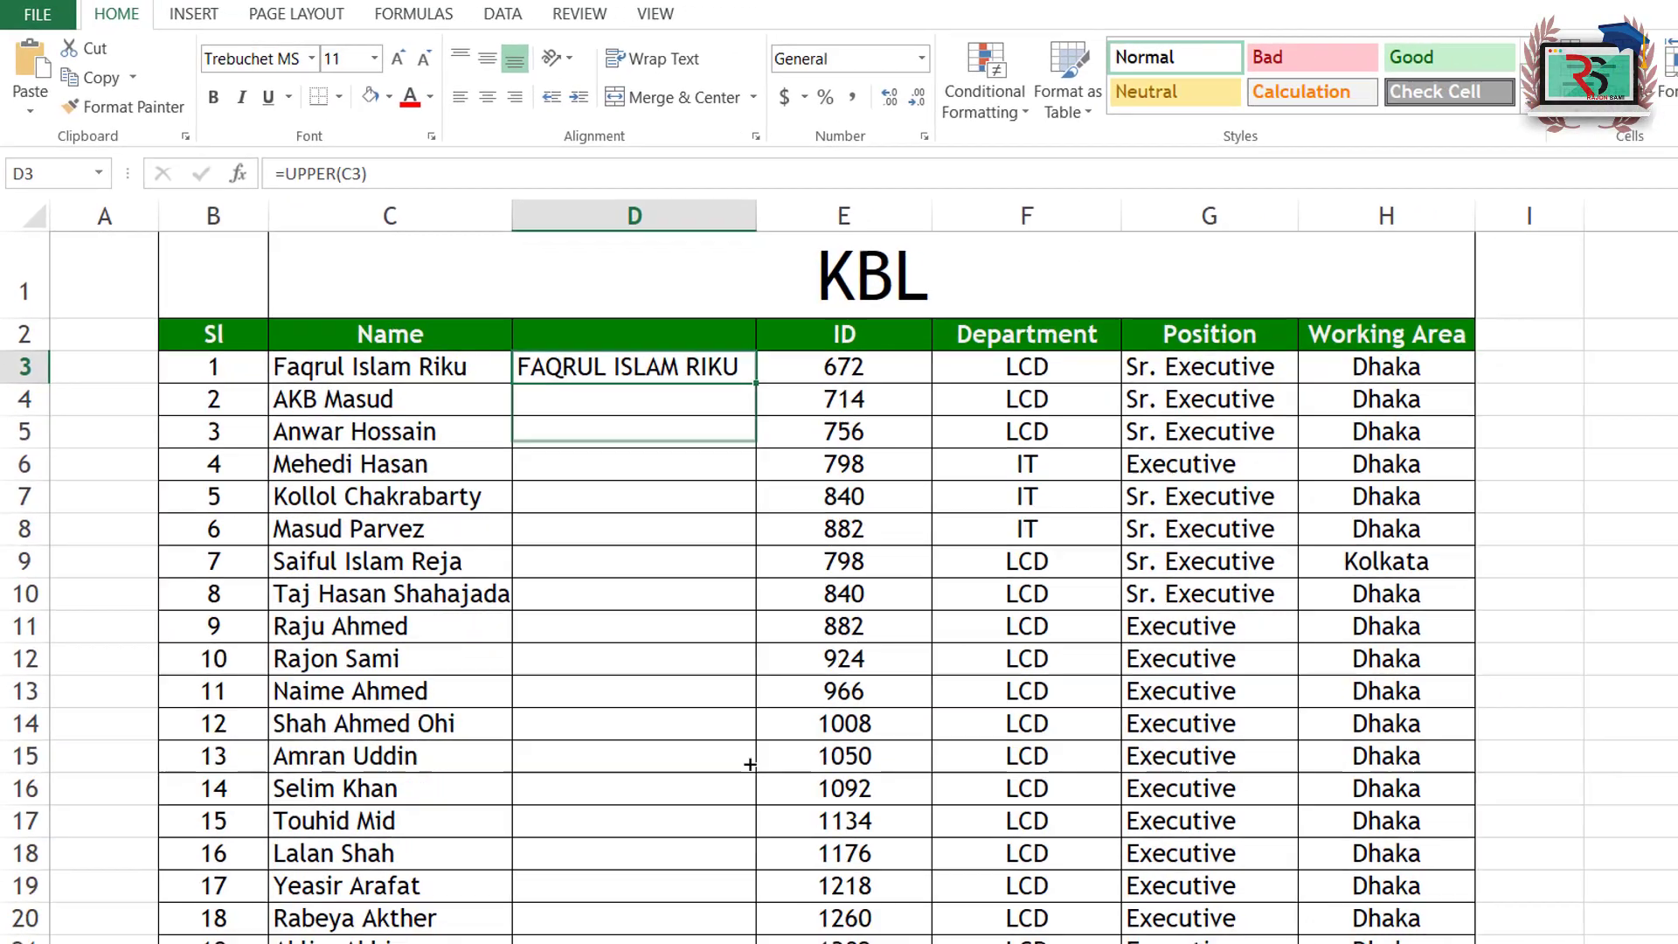
left_click_drag(750, 764, 716, 925)
left_click_drag(655, 849, 656, 852)
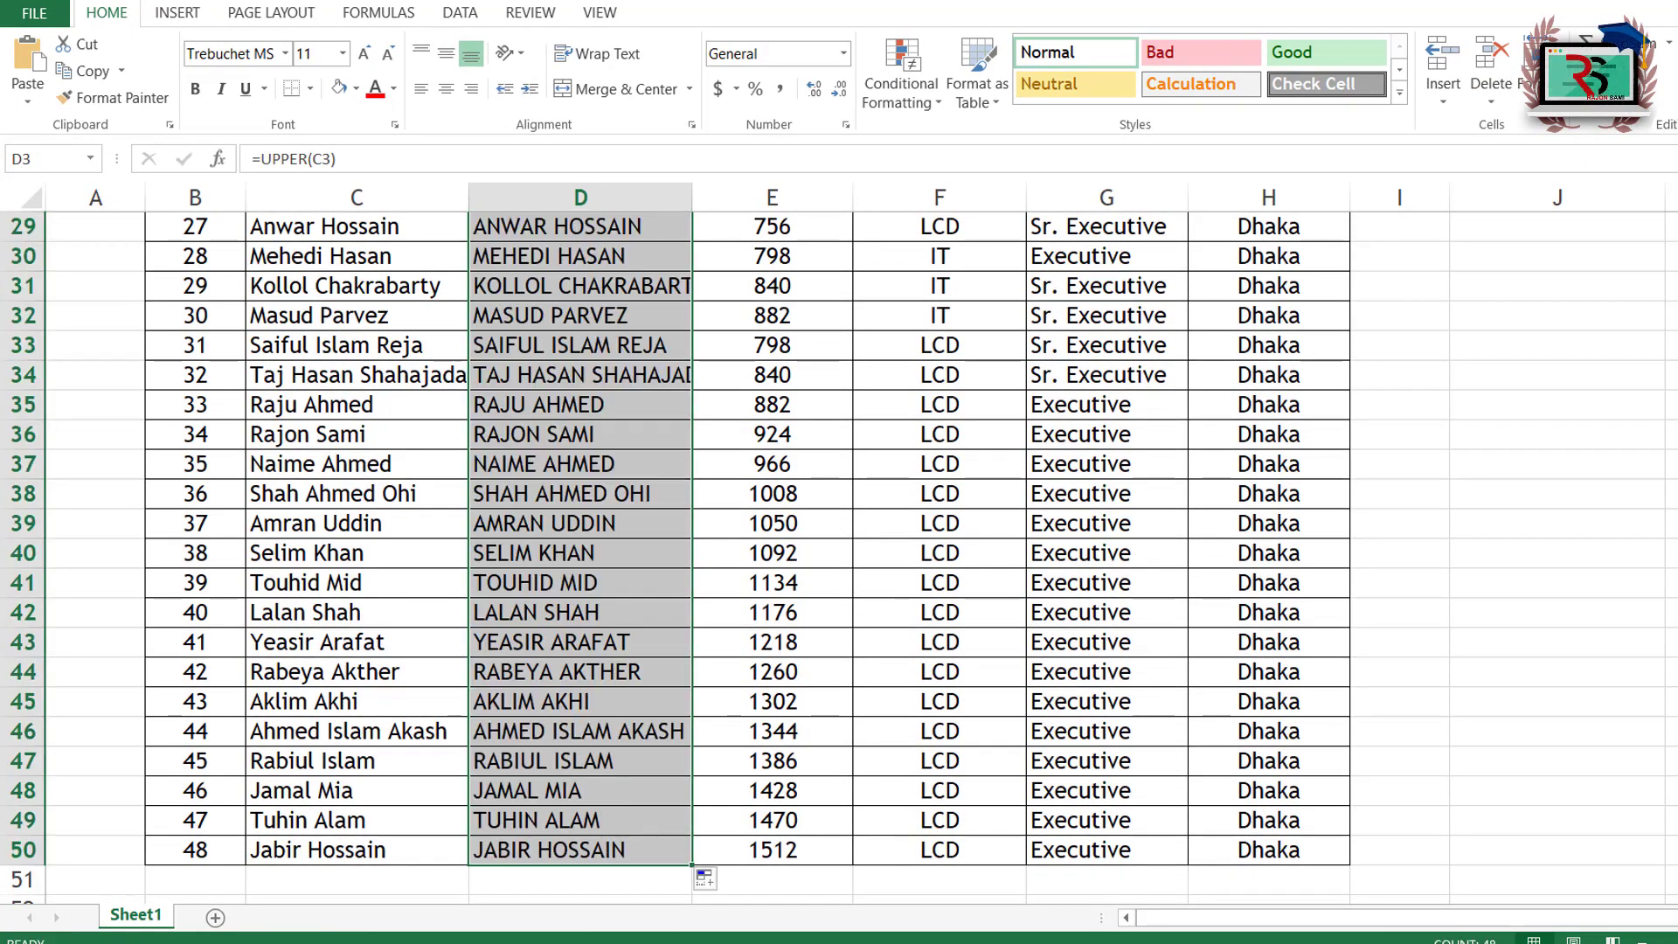
- Autofit column D to the uppercase names and enter the heading Name in cell D2
scroll(577, 559, "up", 9)
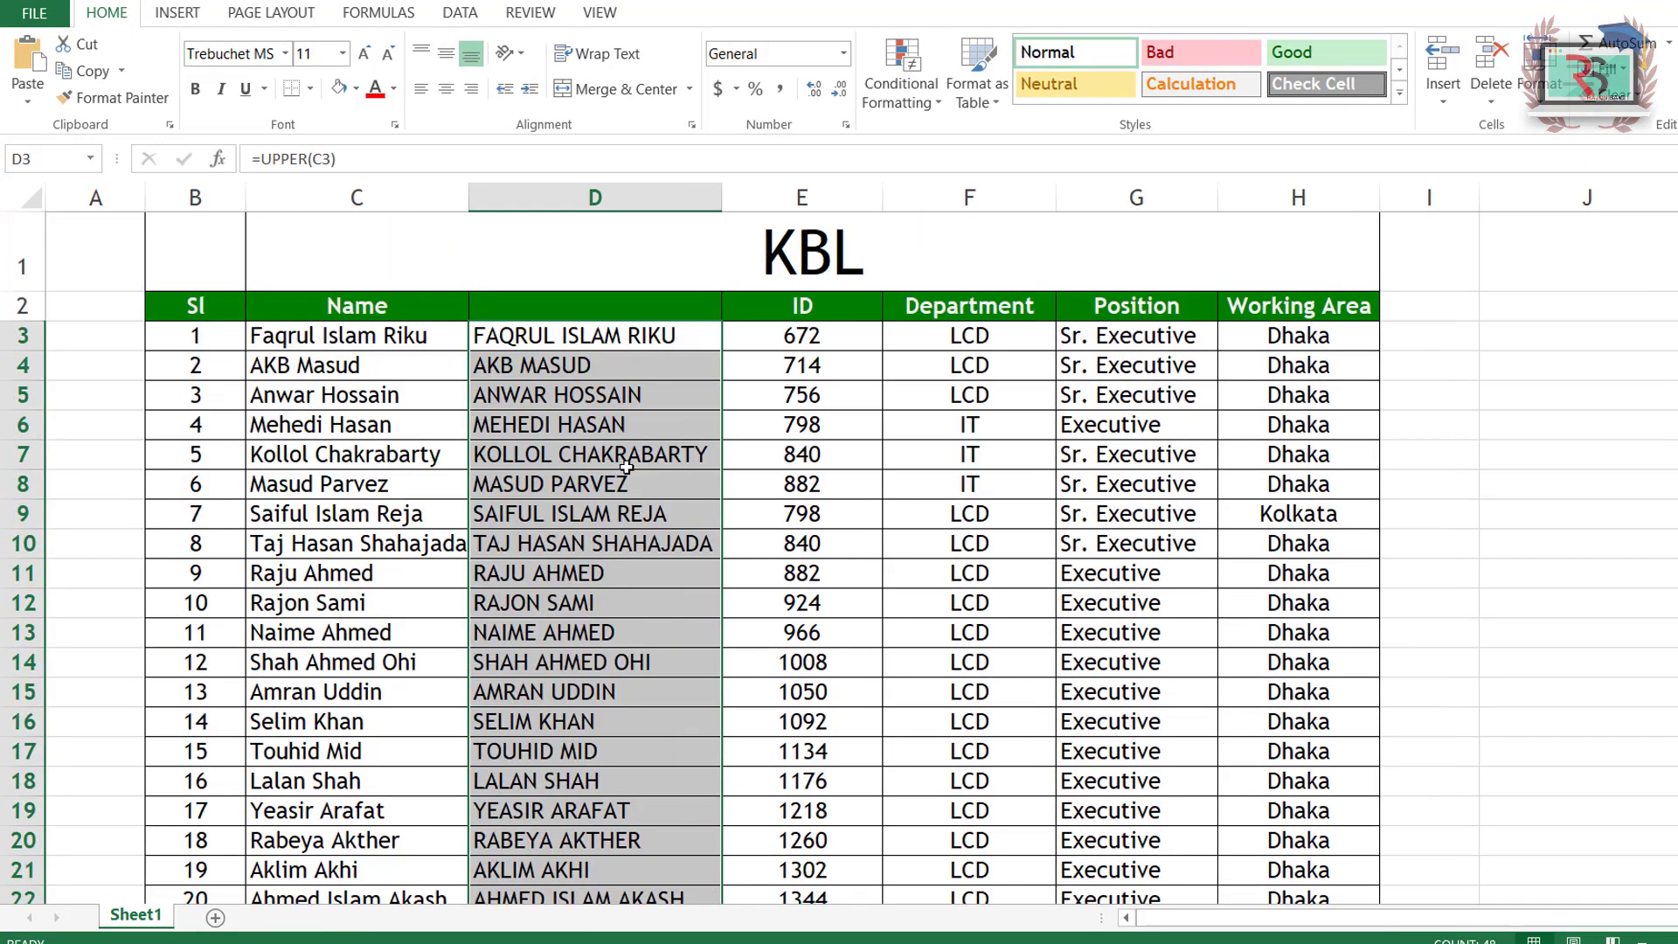
left_click(577, 656)
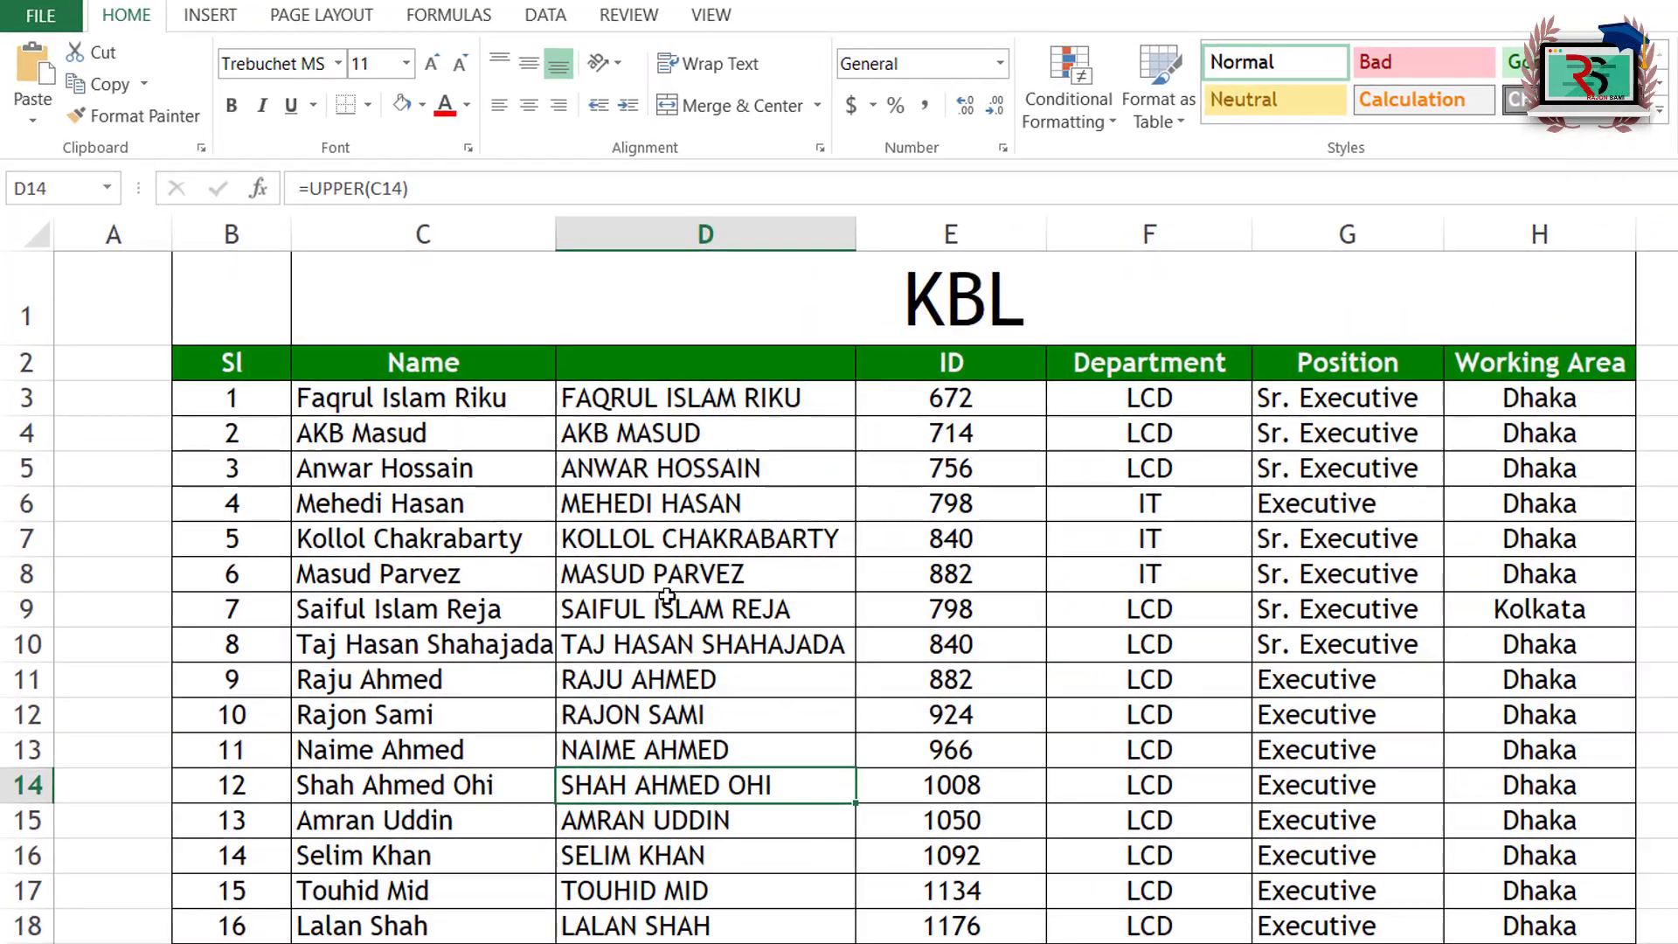
left_click(681, 568)
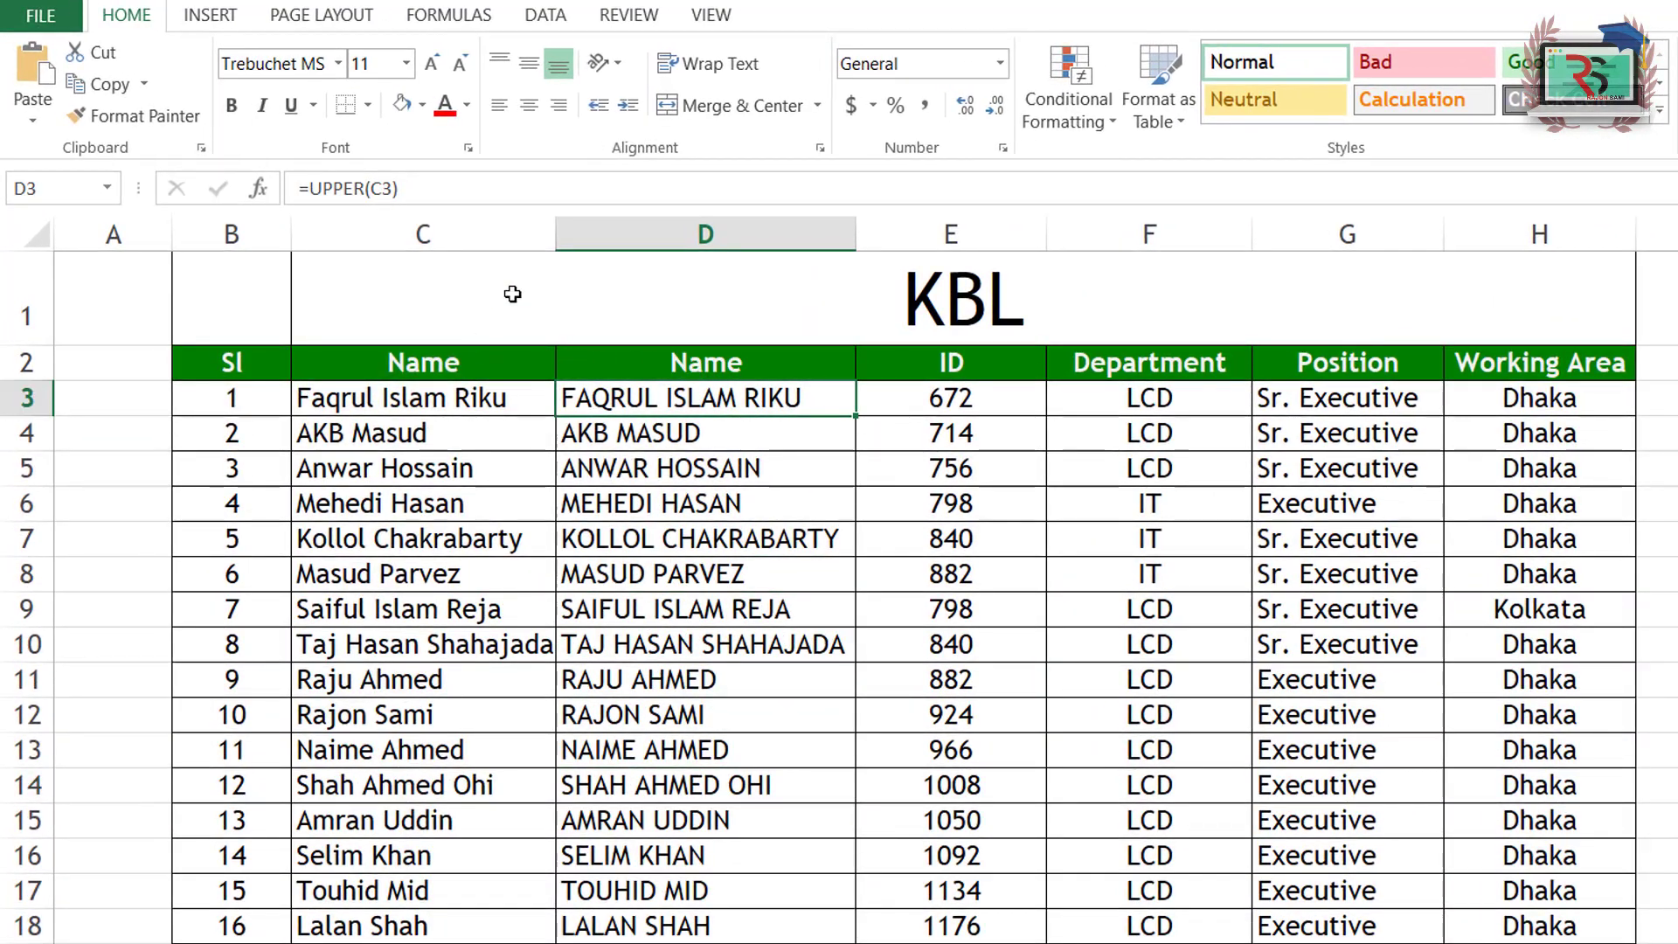
- Try to delete the original Name column C, and undo the deletion
left_click(455, 234)
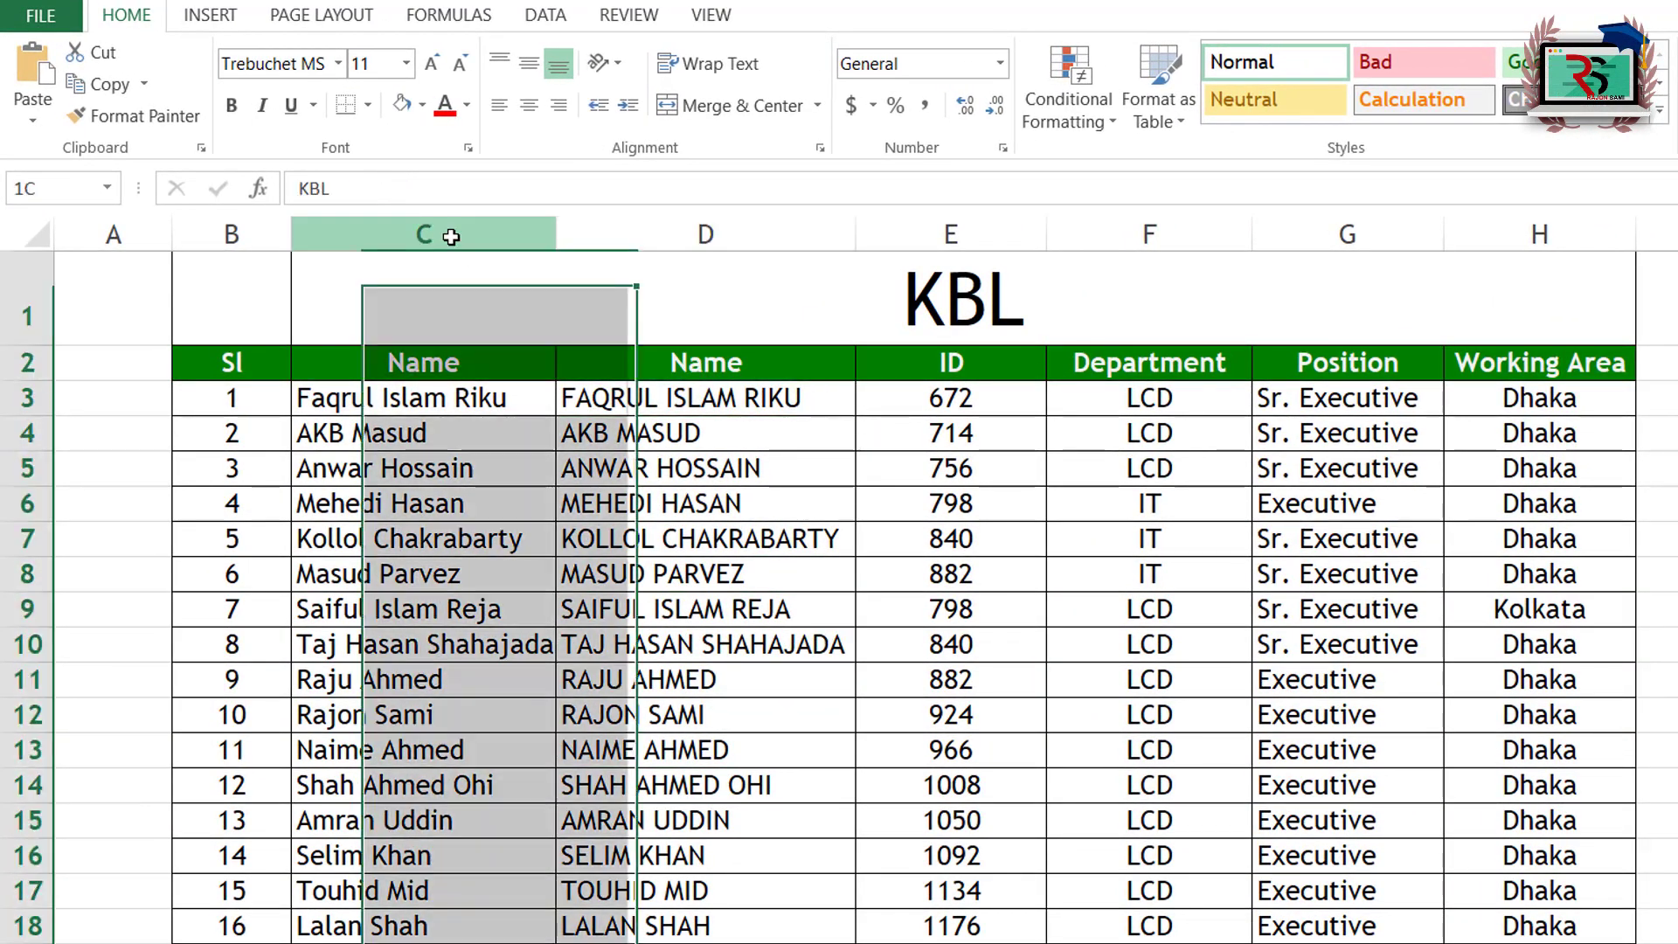
right_click(451, 236)
left_click(585, 469)
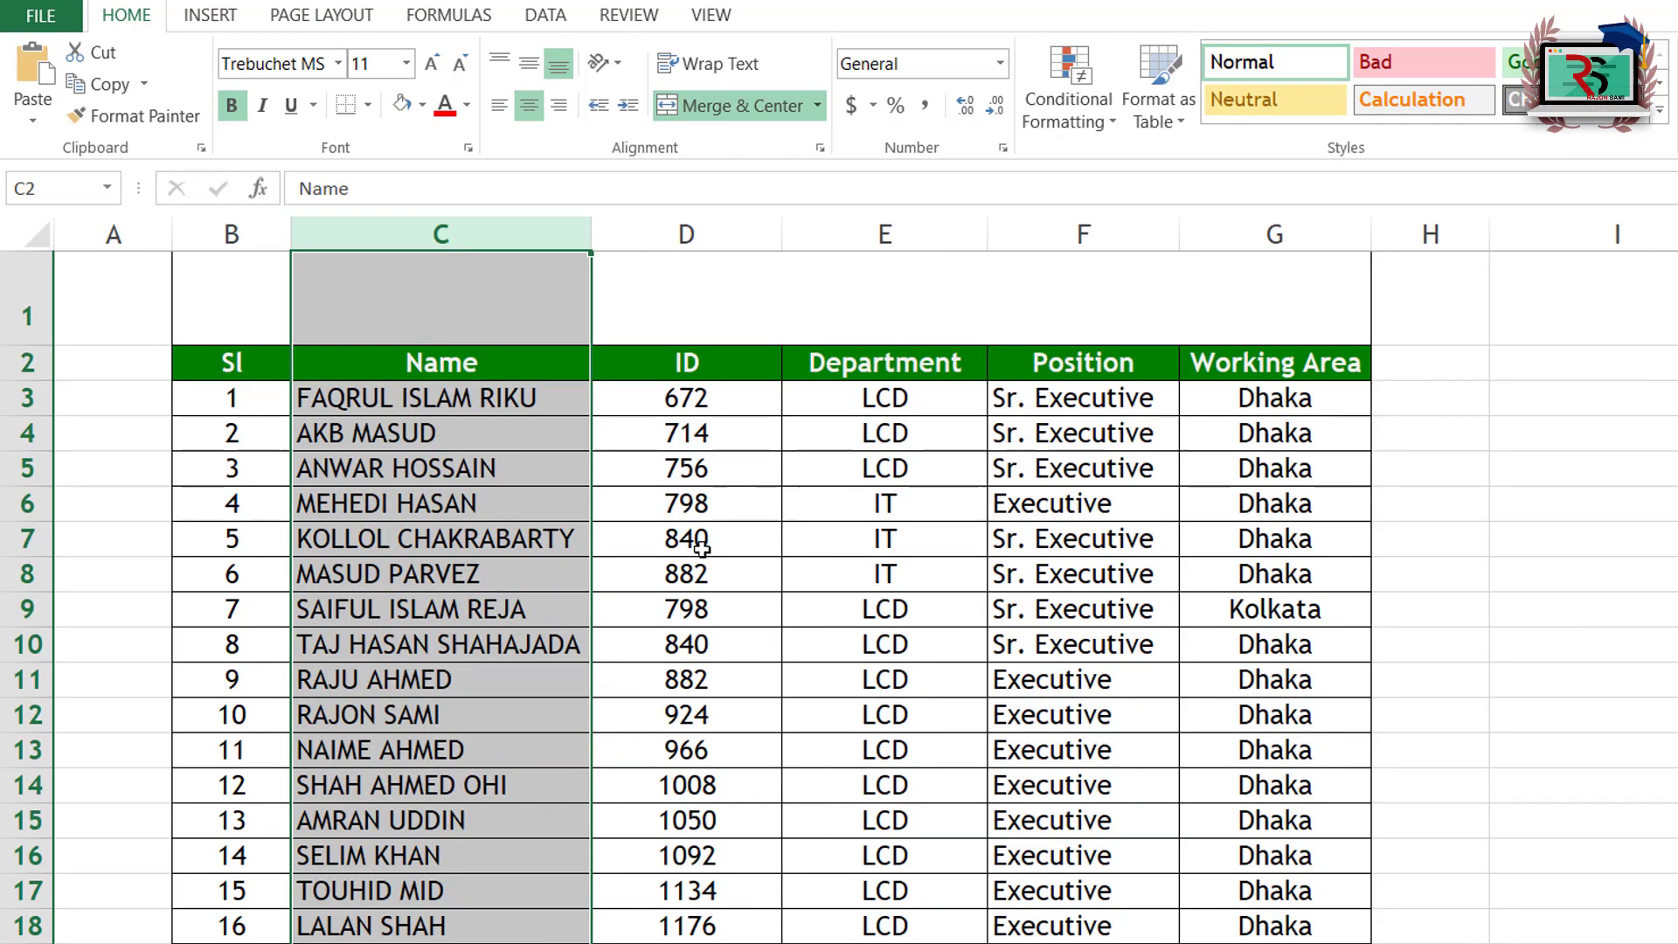
left_click(551, 575)
left_click(542, 712)
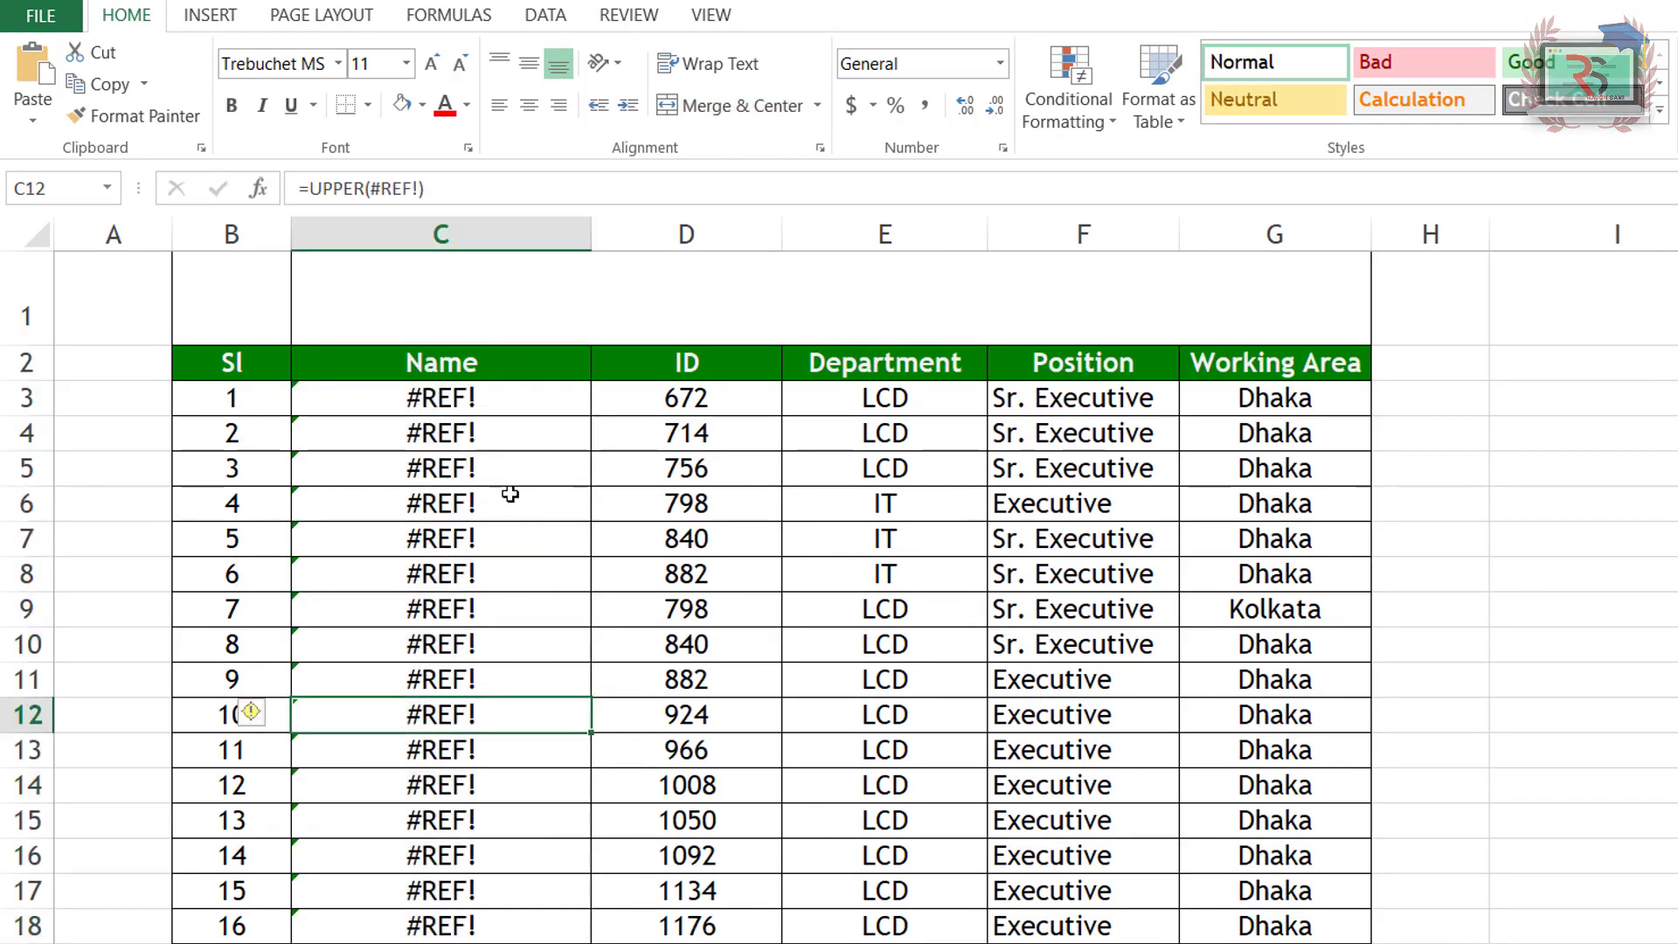
key("ctrl+z")
- Clear the original name in cell C4 to test the formula's dependence on it, and undo the clearing
left_click(495, 529)
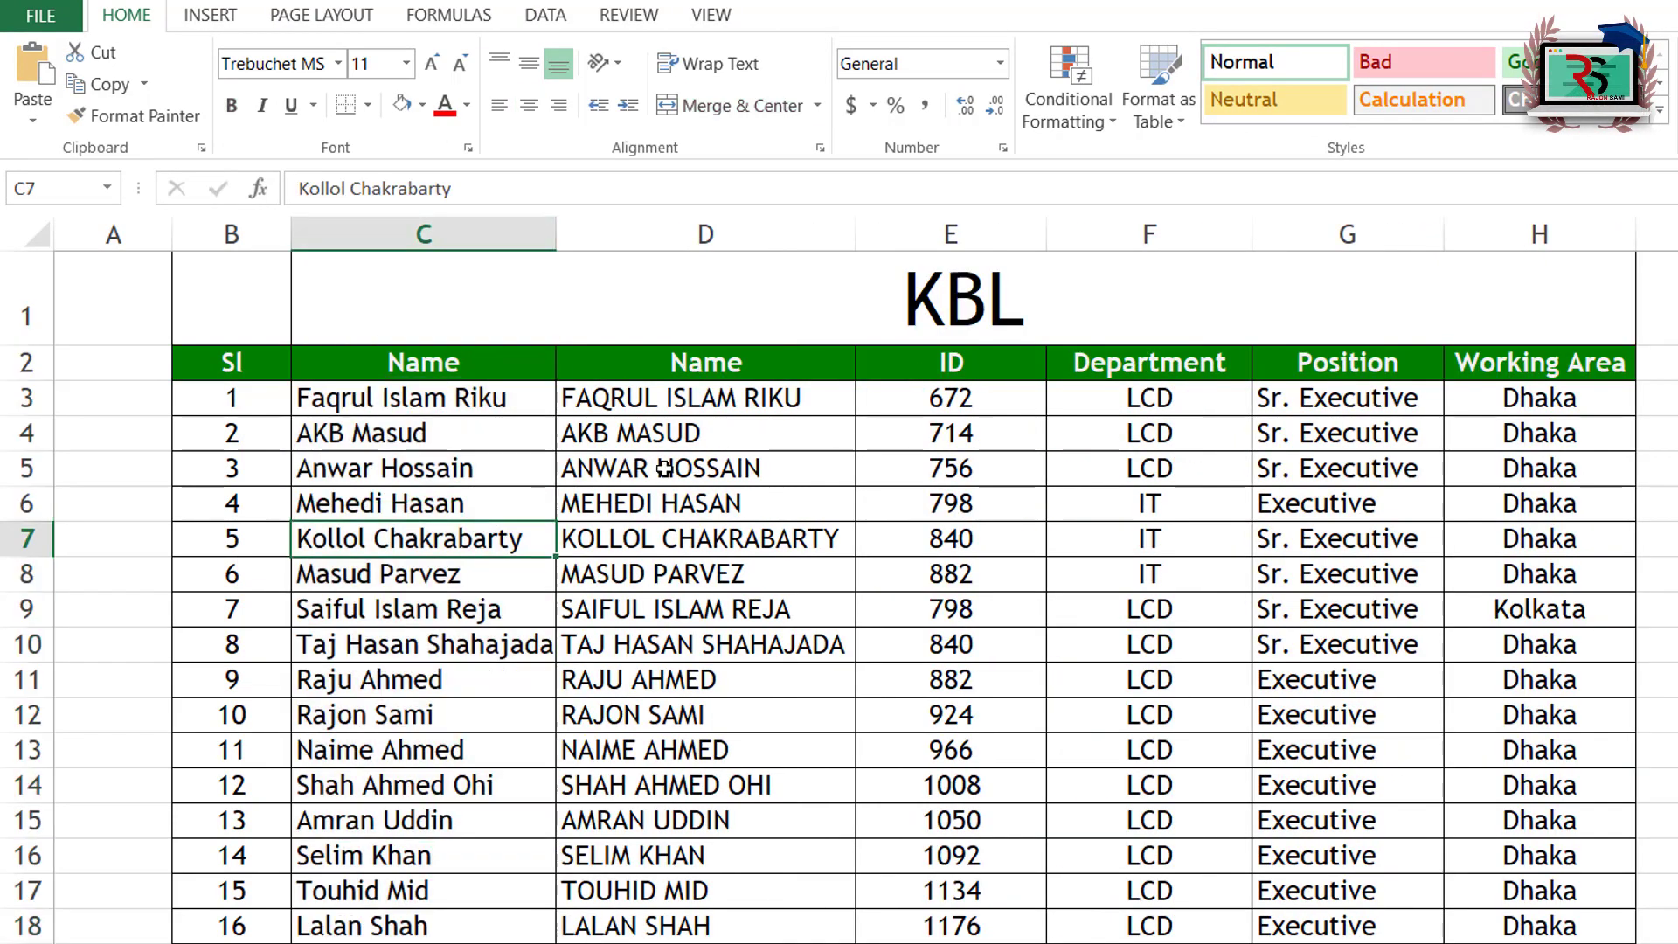
left_click(482, 517)
left_click(399, 435)
key("Delete")
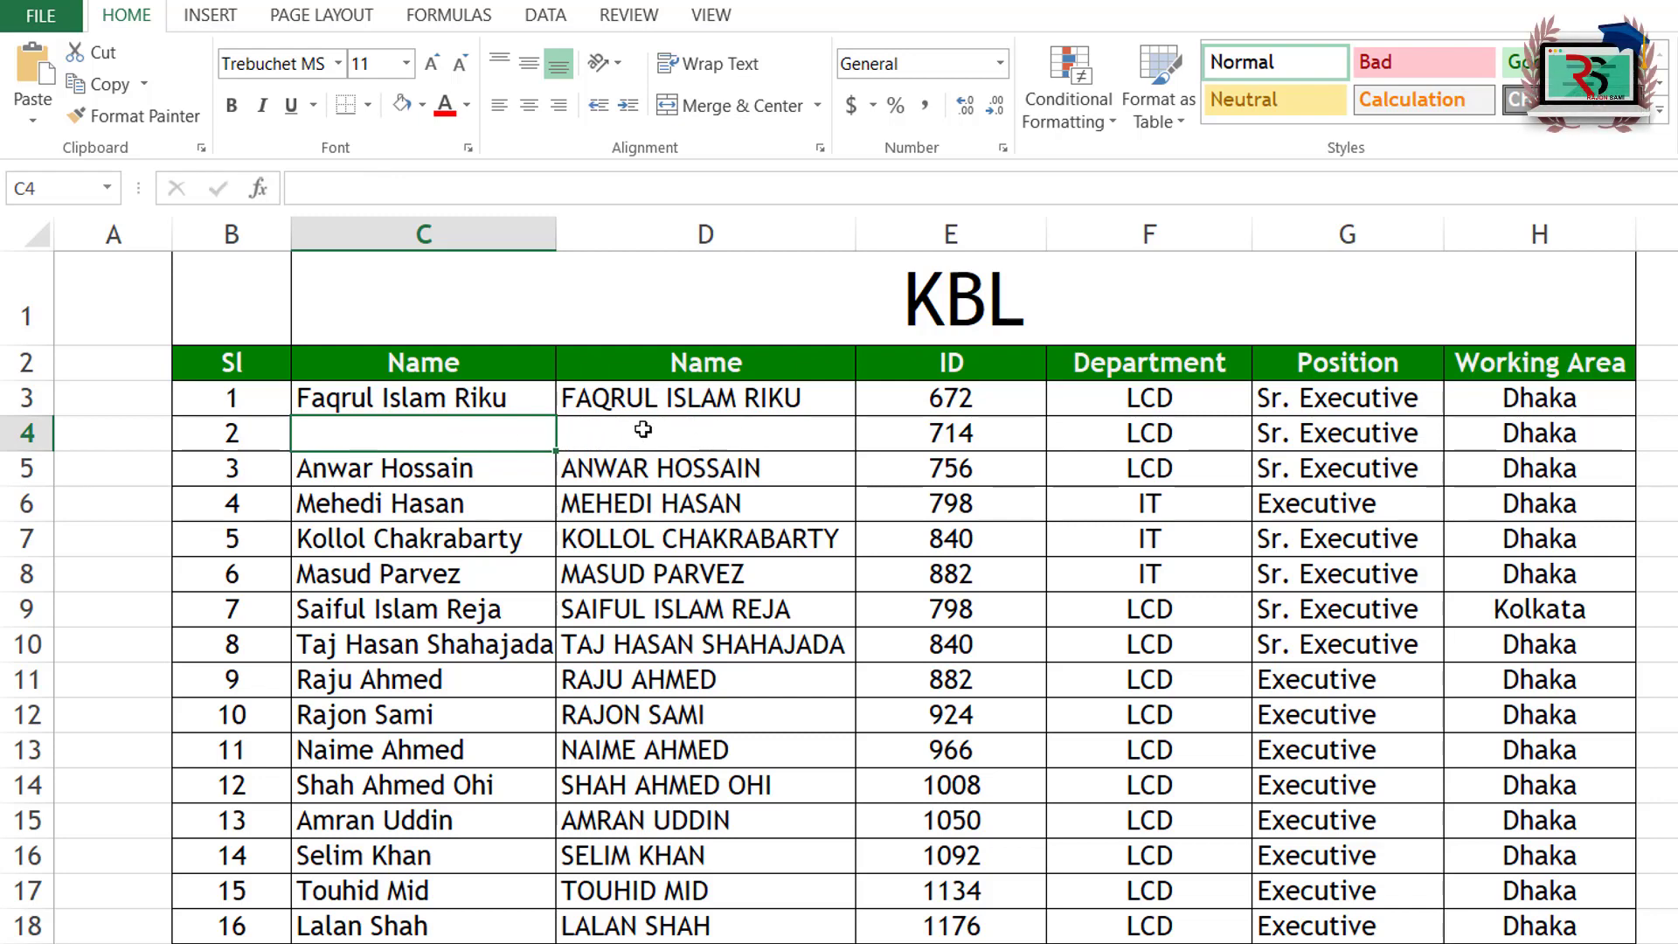
left_click(590, 532)
key("ctrl+z")
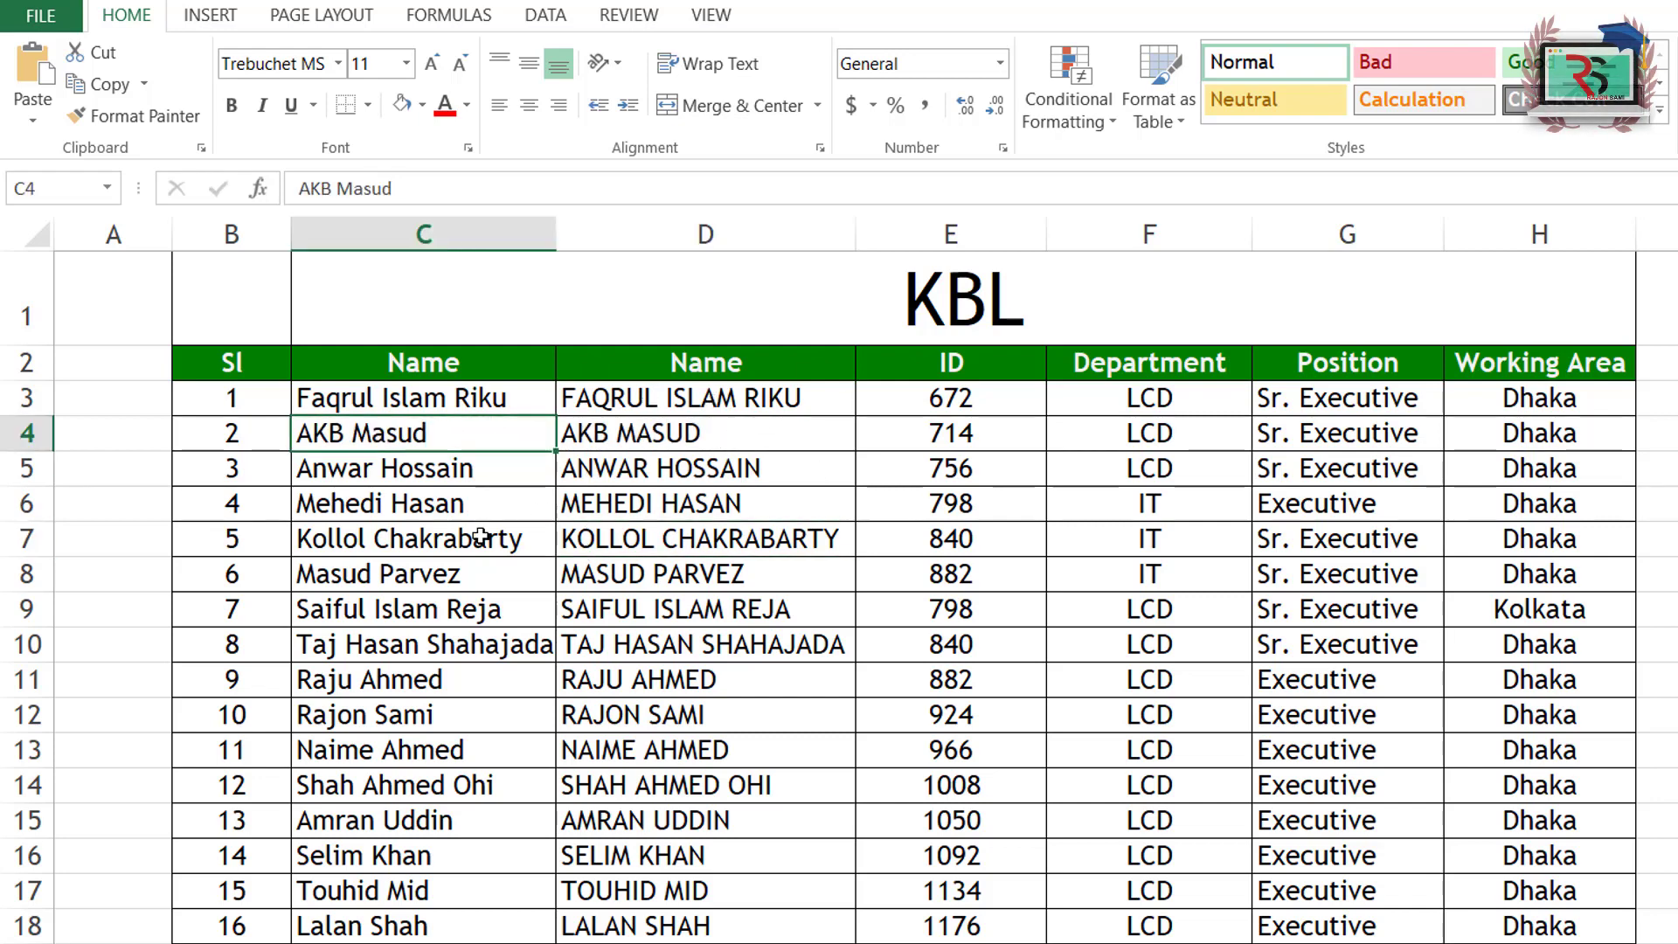
- Hide the original Name column C beside the uppercase names
left_click(481, 535)
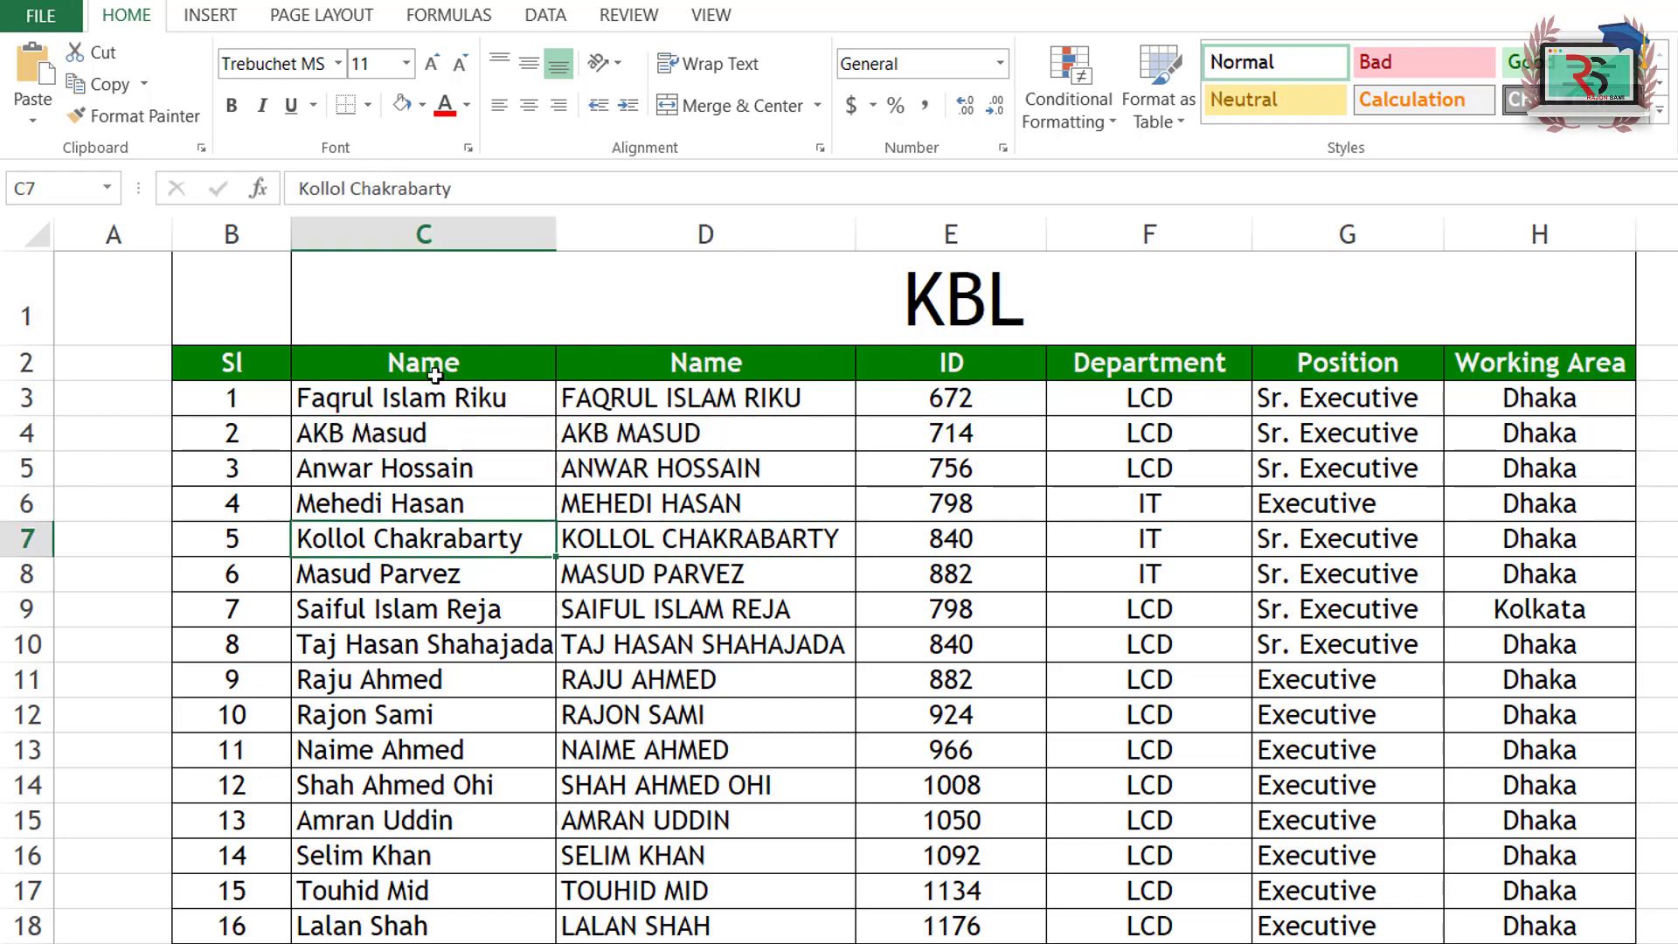
right_click(438, 234)
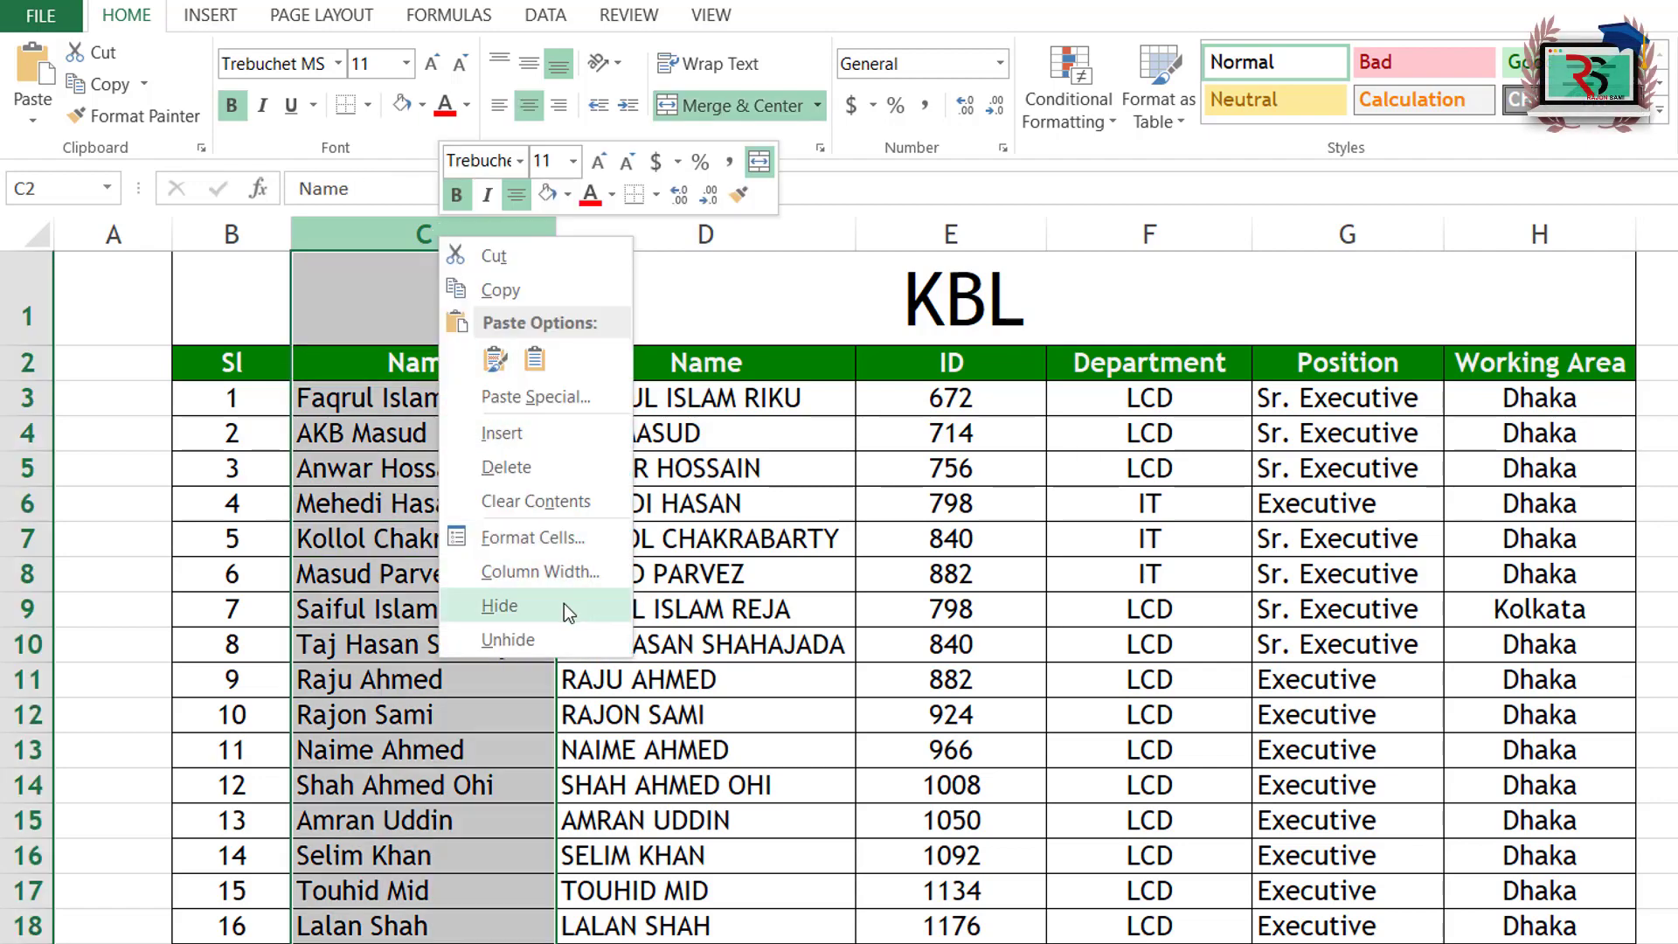
left_click(564, 605)
left_click(523, 507)
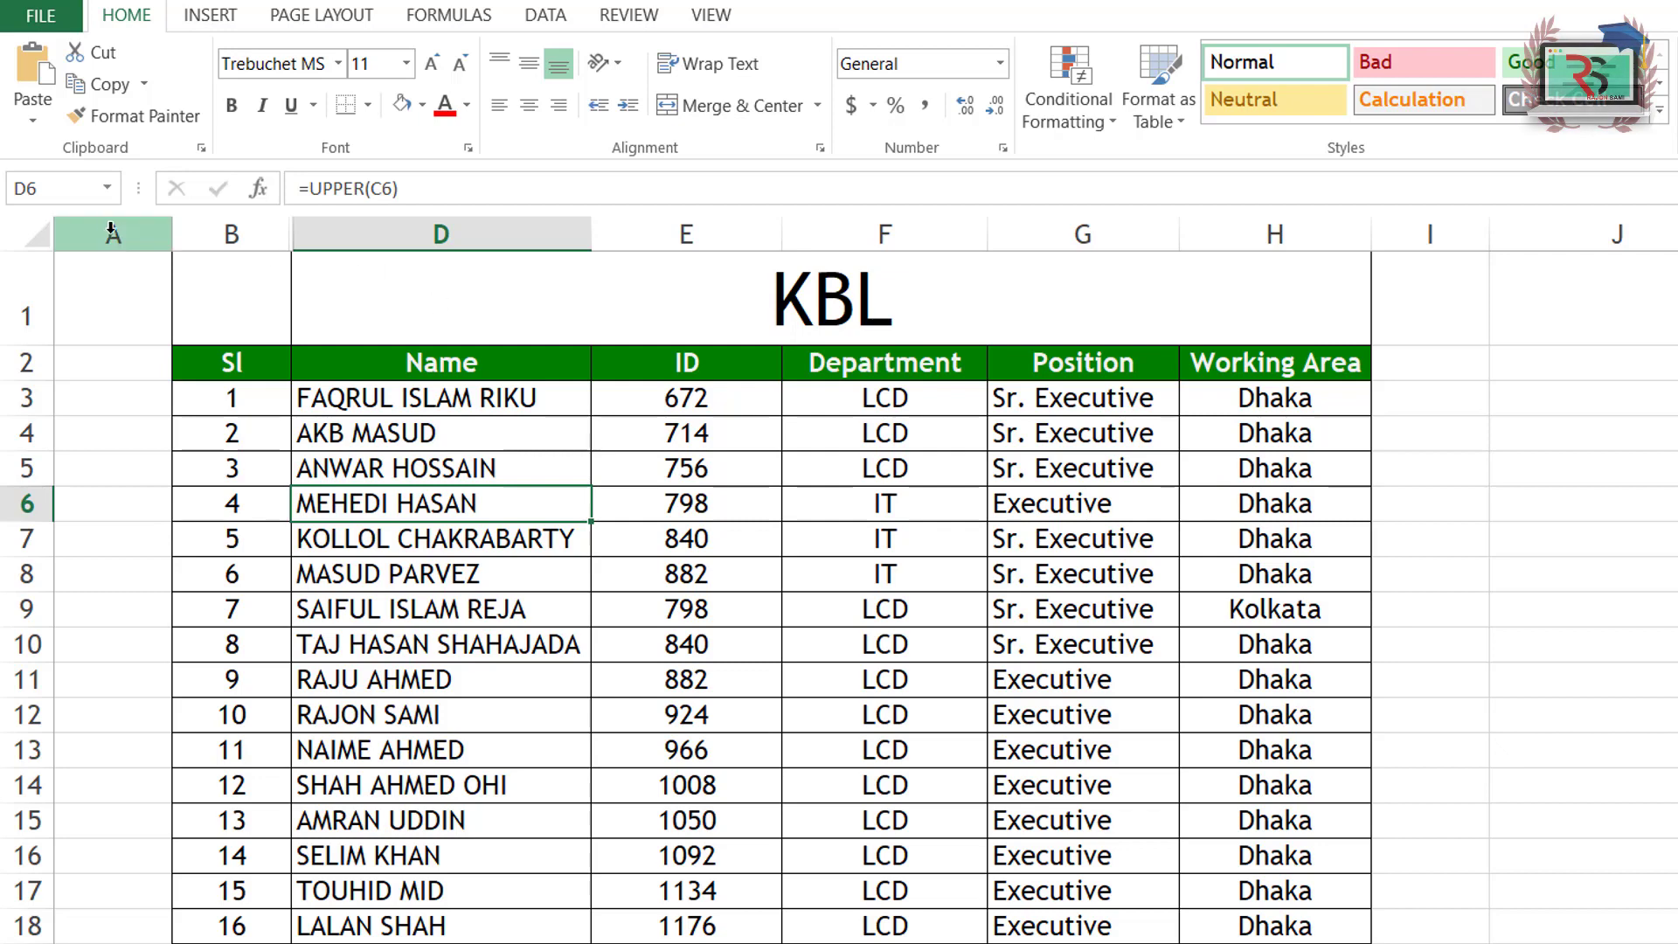
- Unhide the original Name column C between columns B and D
left_click_drag(111, 236, 442, 234)
left_click(449, 274)
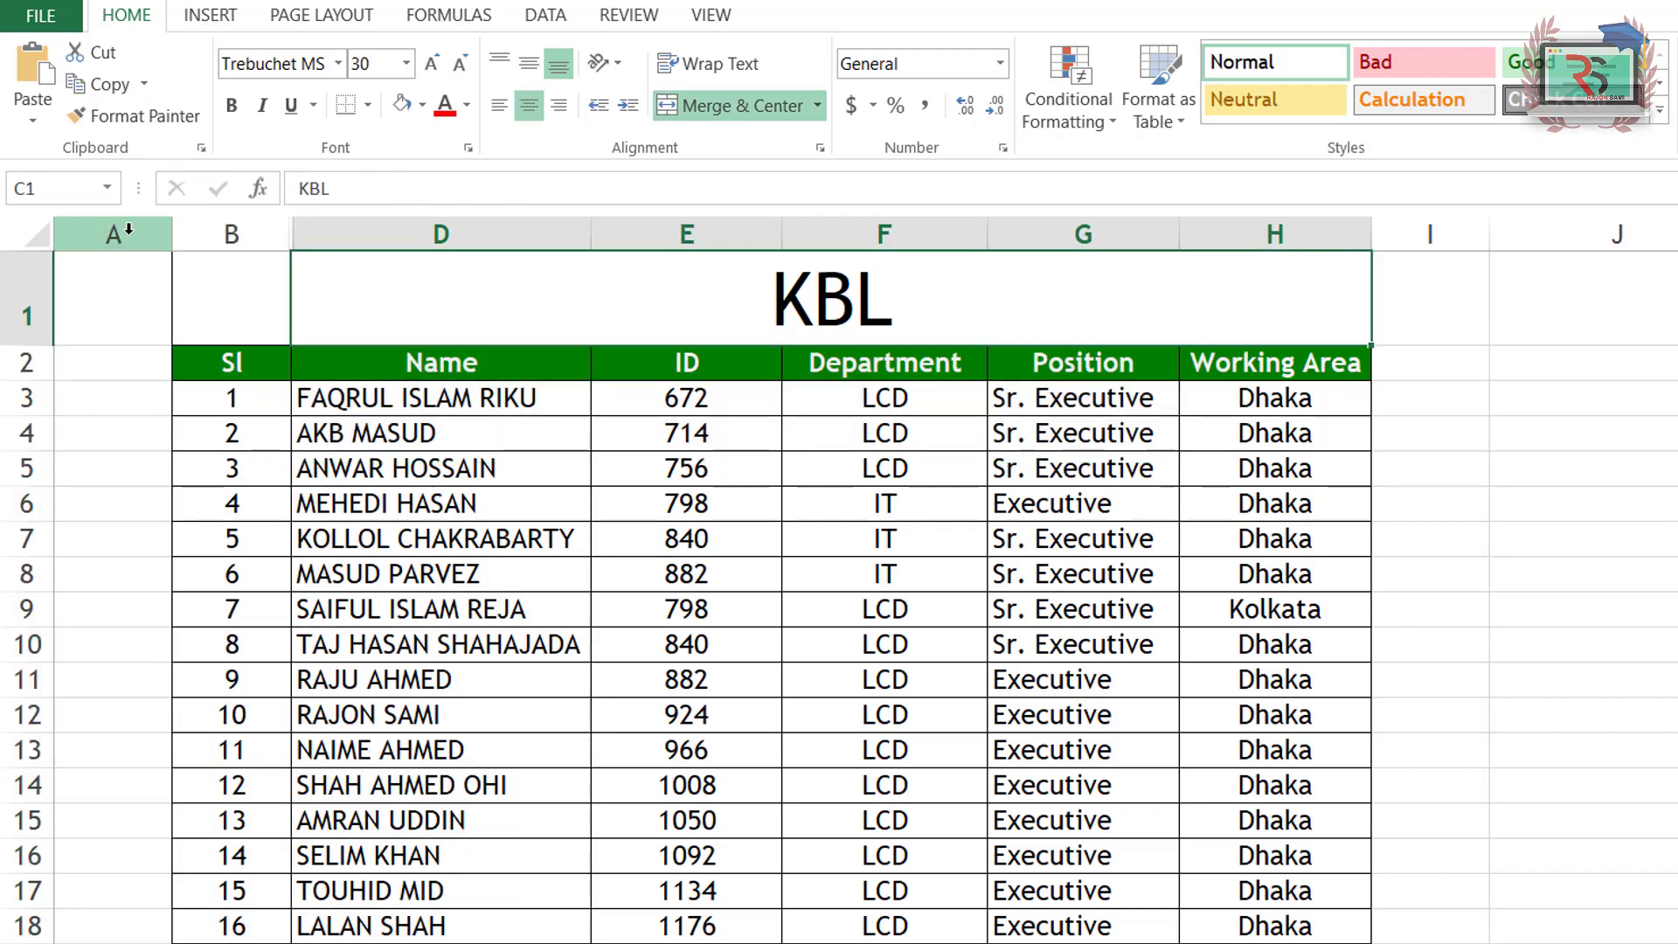
left_click(313, 566)
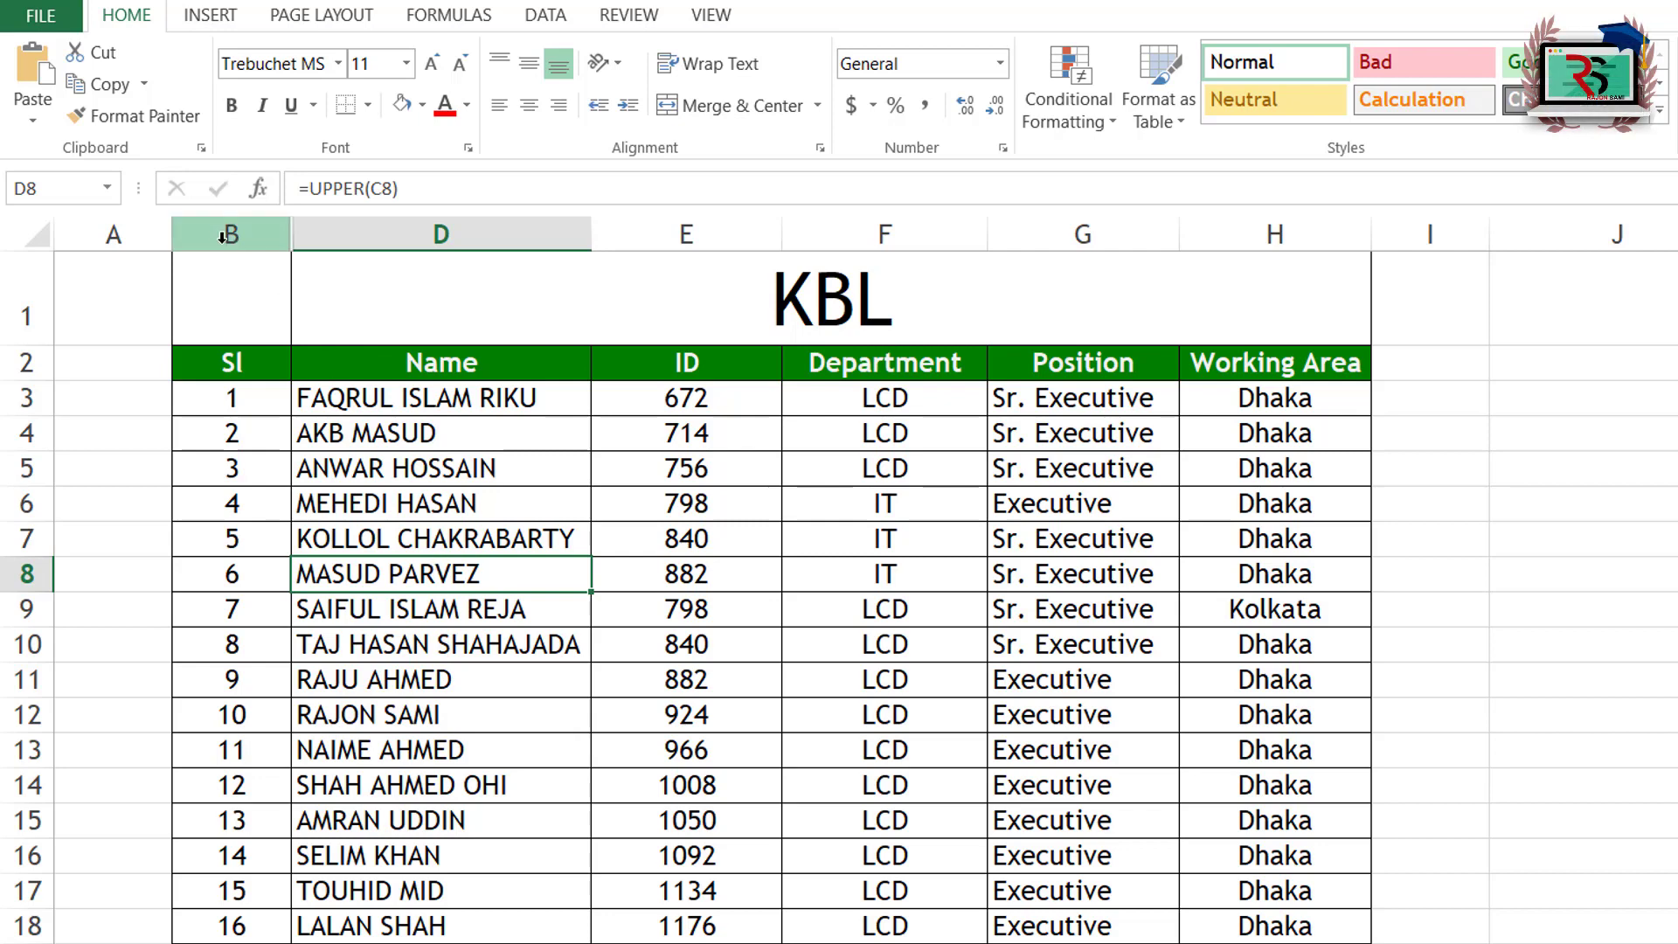
left_click_drag(215, 232, 386, 223)
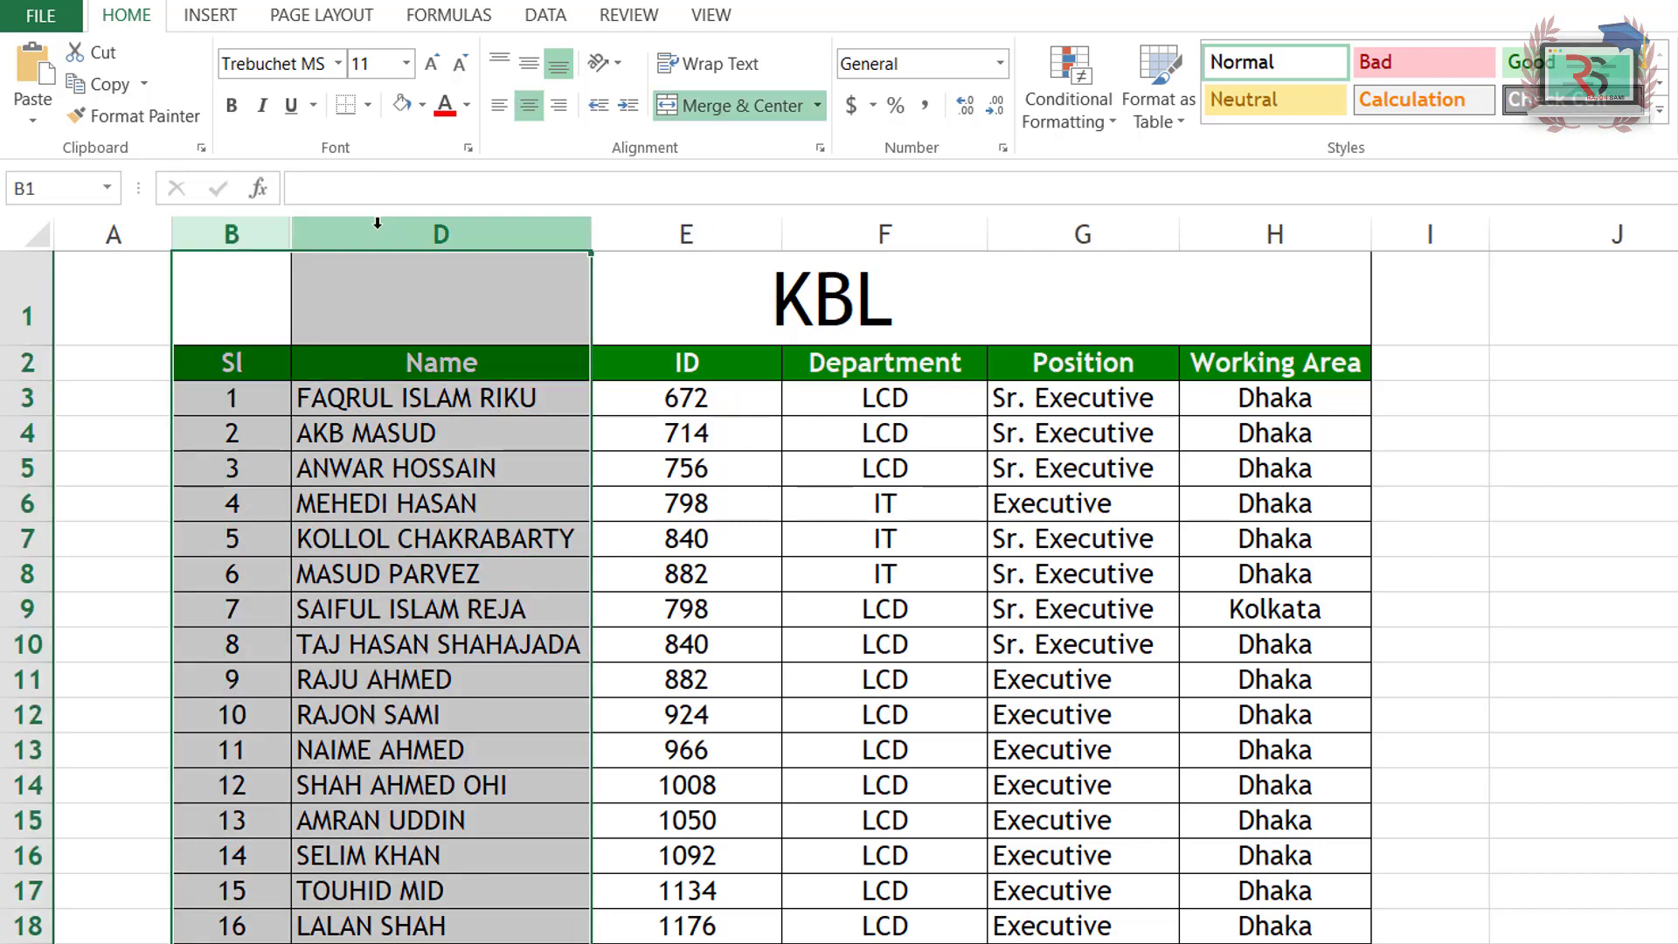
right_click(371, 231)
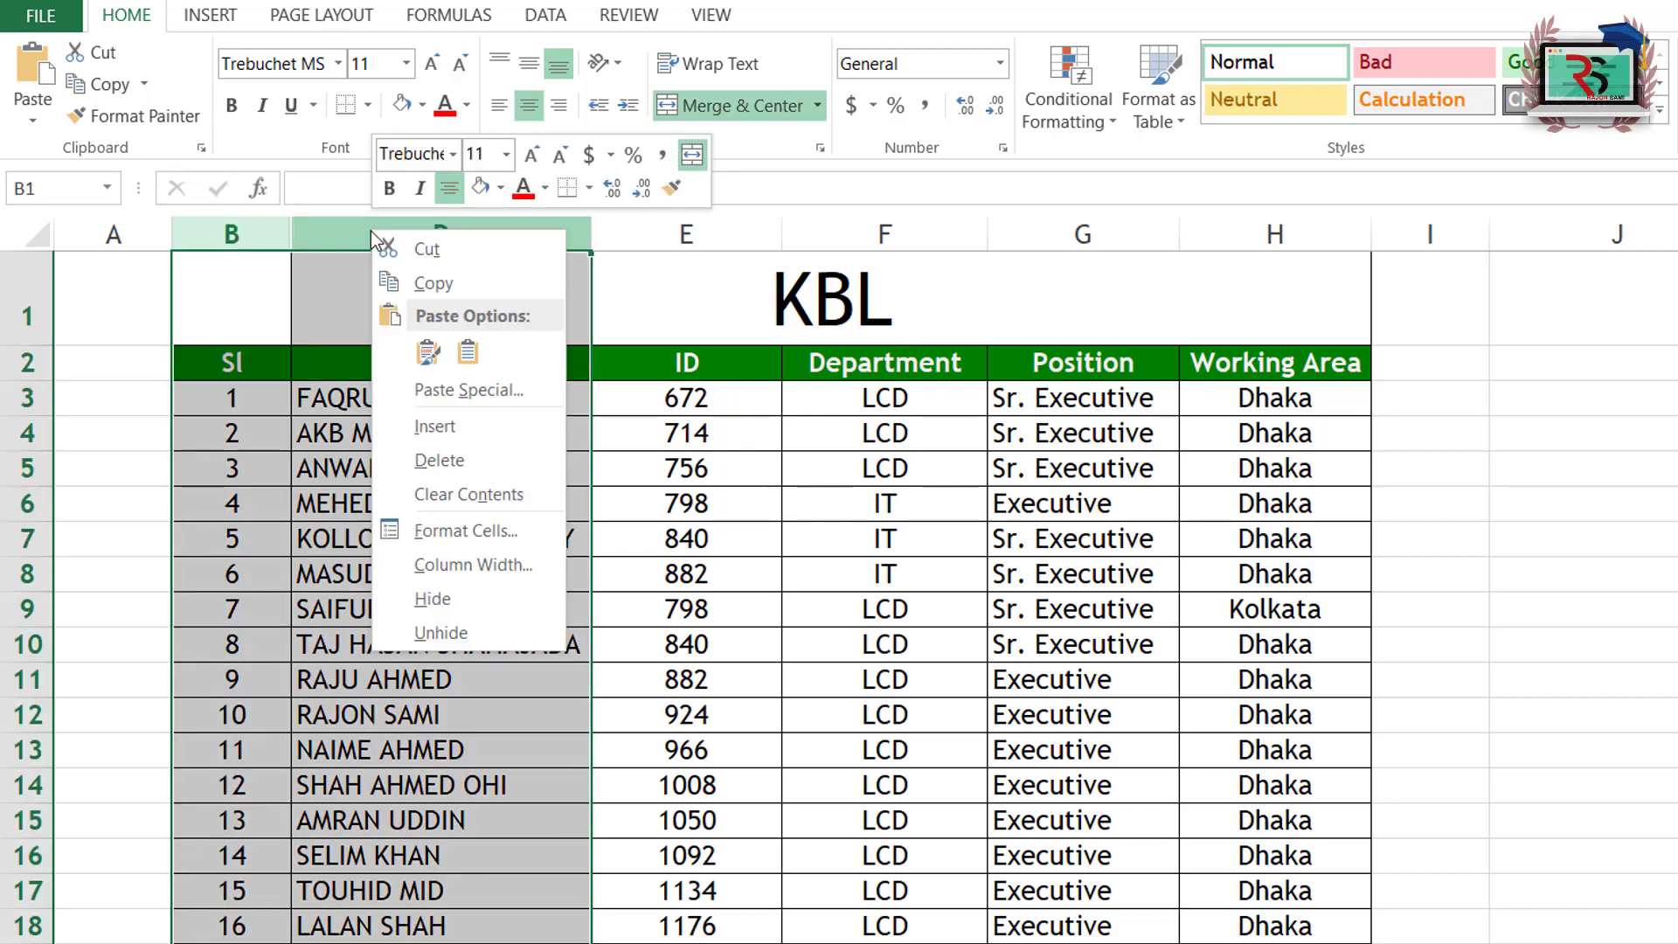
left_click(469, 635)
left_click(442, 605)
left_click(402, 402)
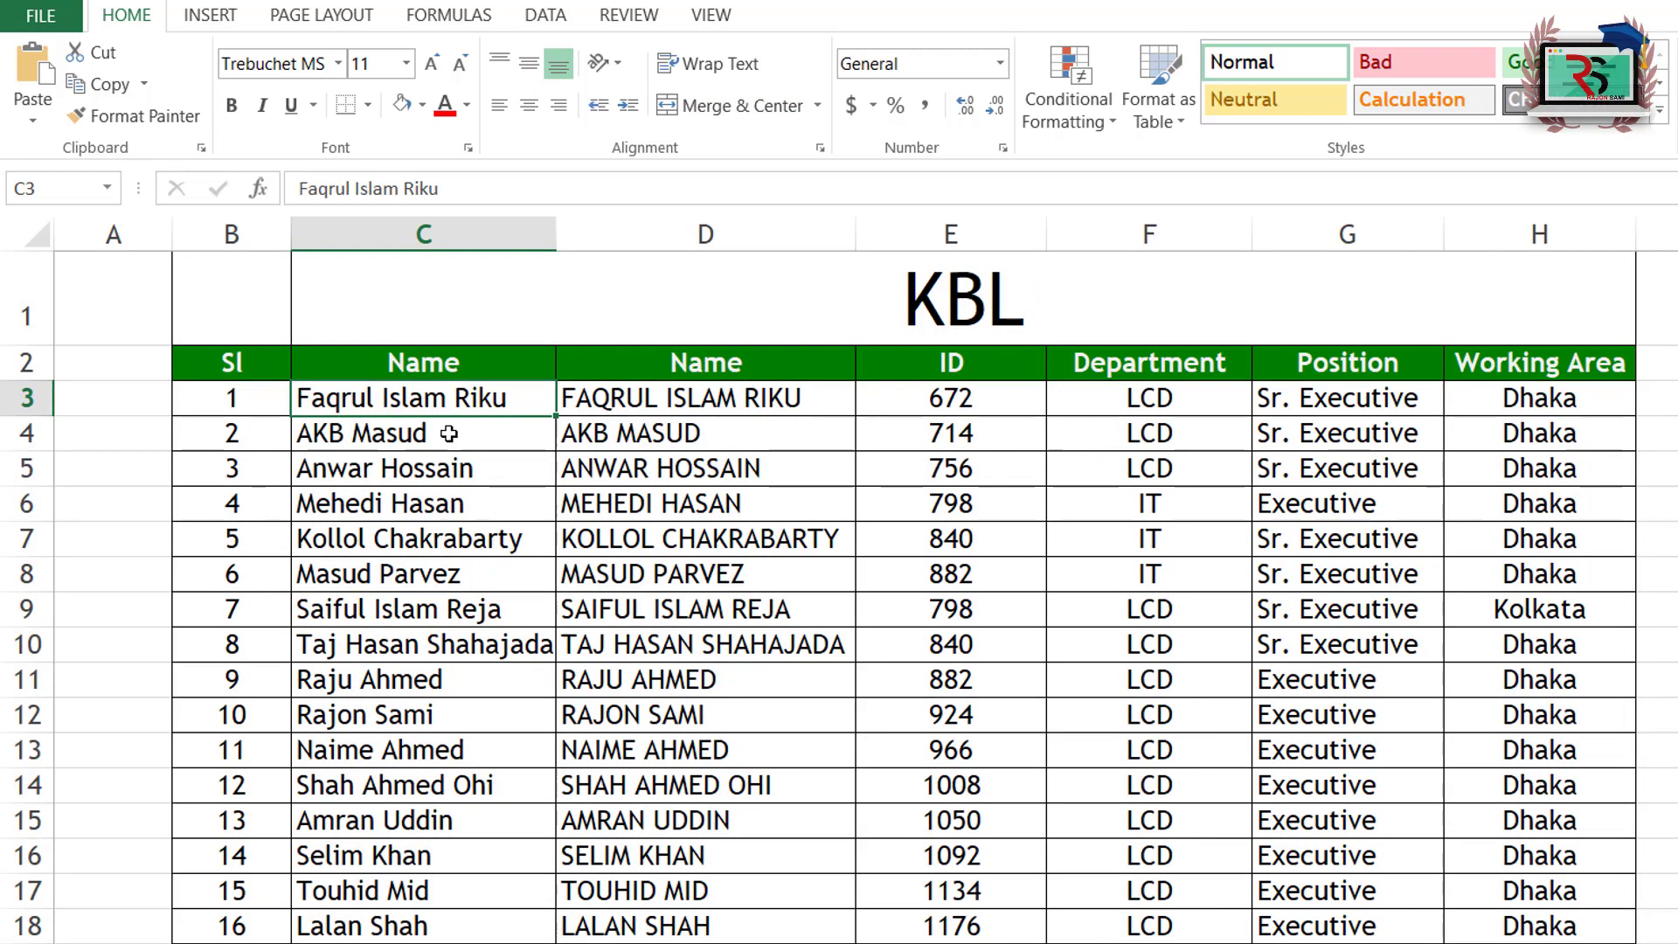
- Delete column D with the uppercase names from the KBL table
left_click(672, 510)
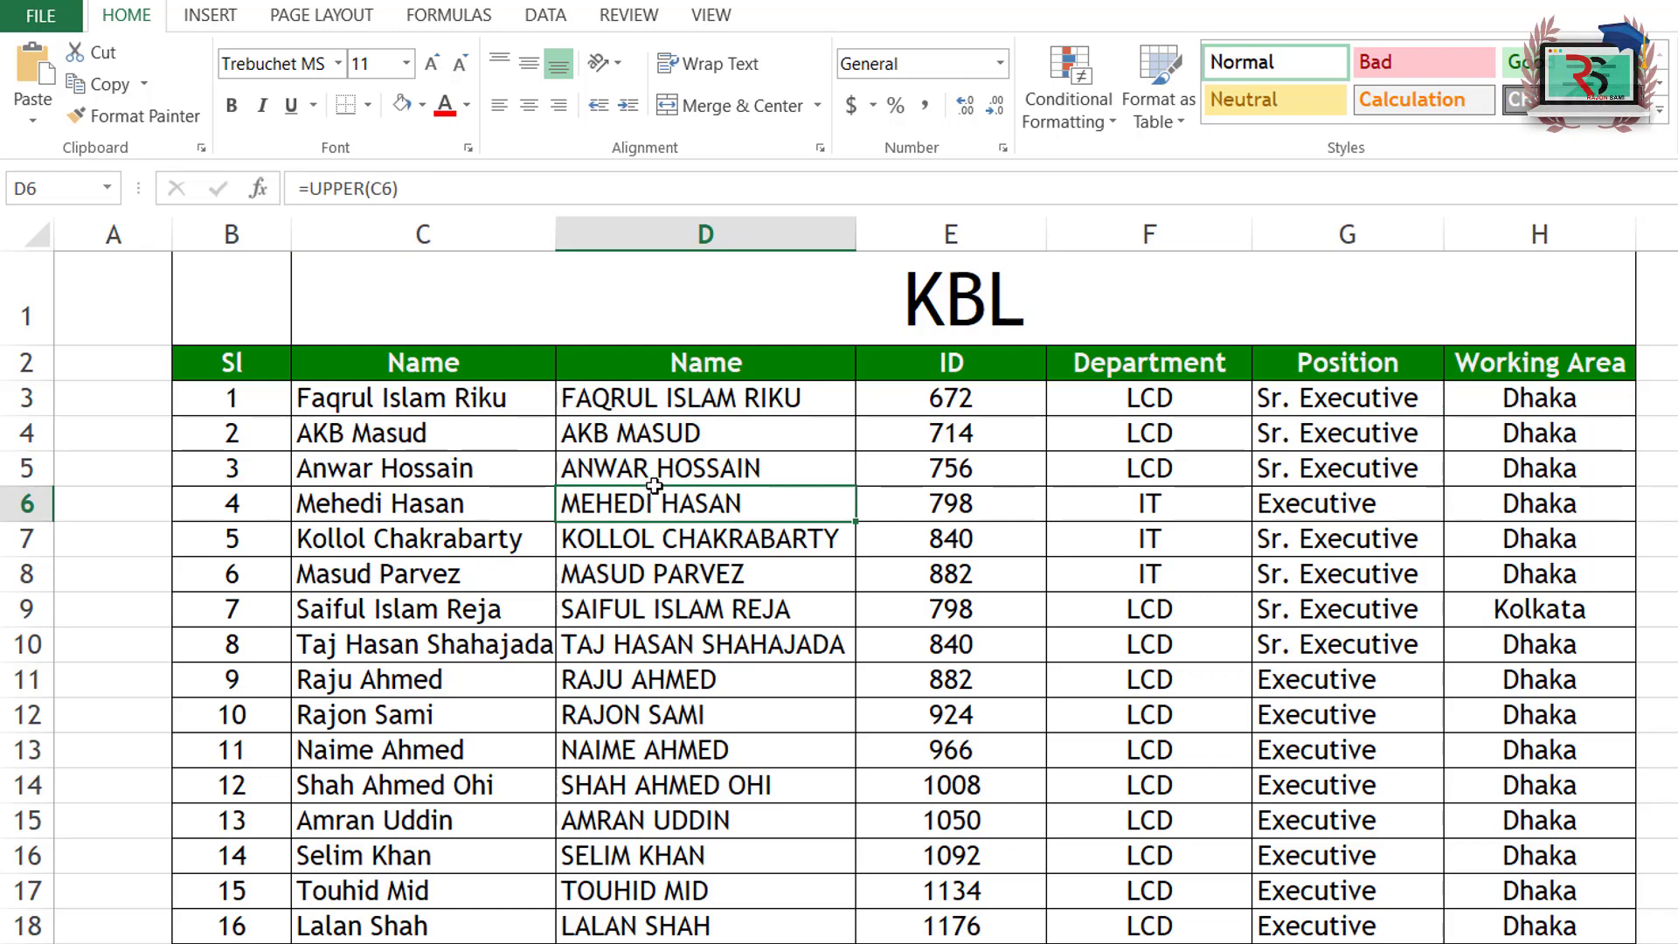
left_click(697, 233)
right_click(695, 235)
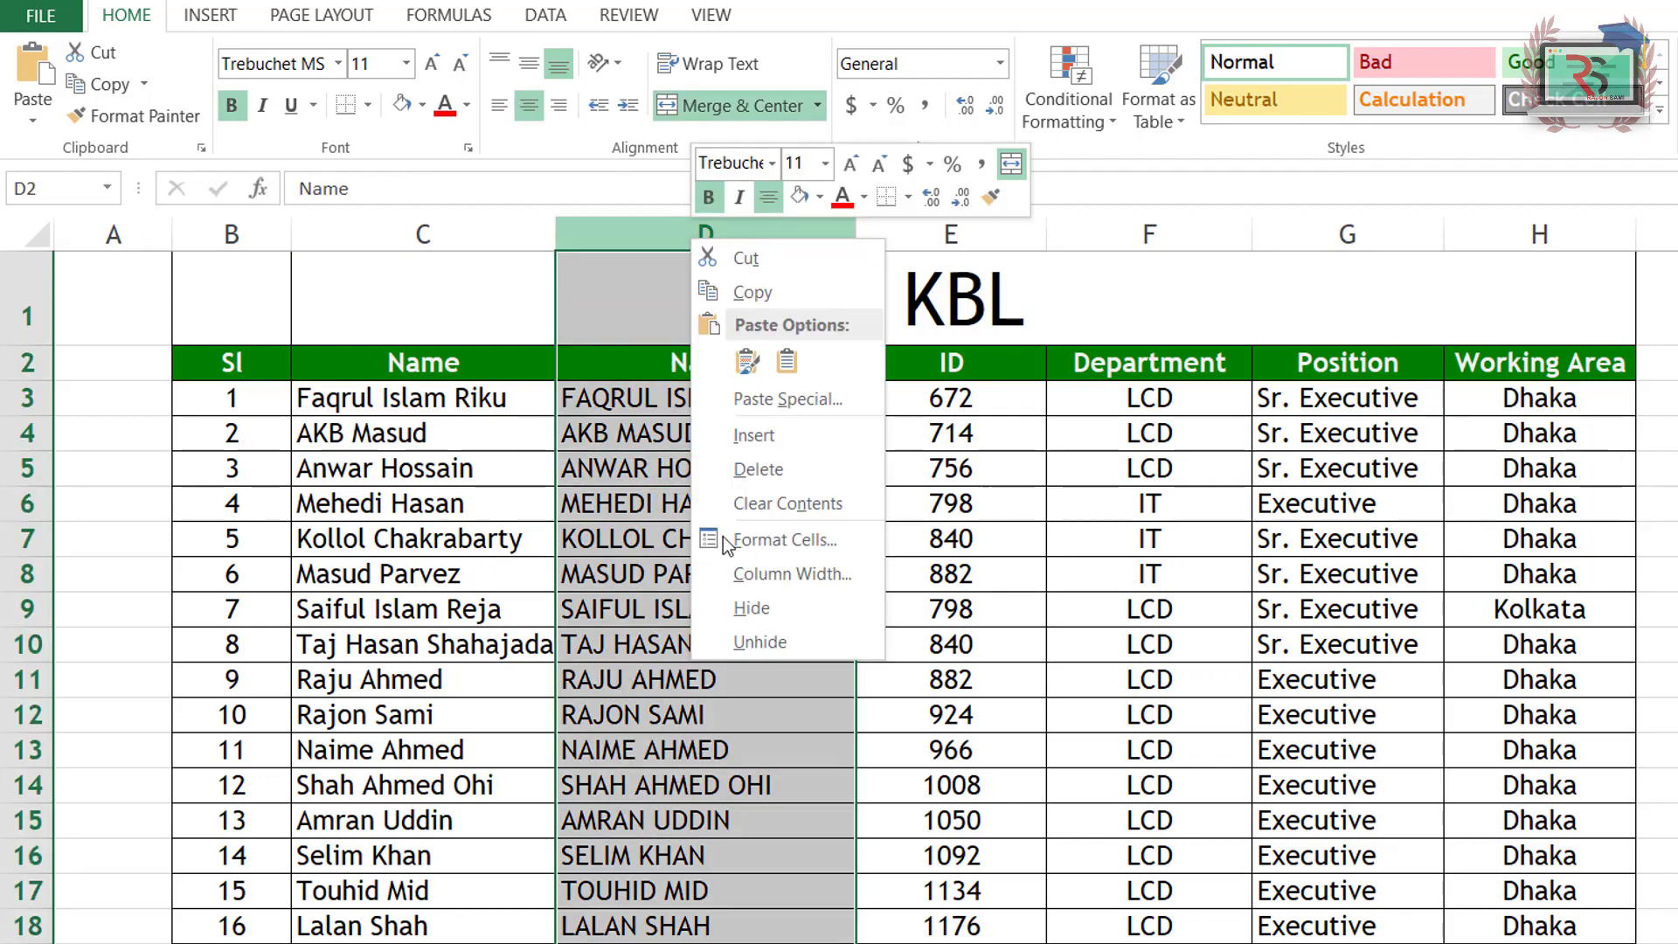
left_click(780, 472)
left_click(633, 589)
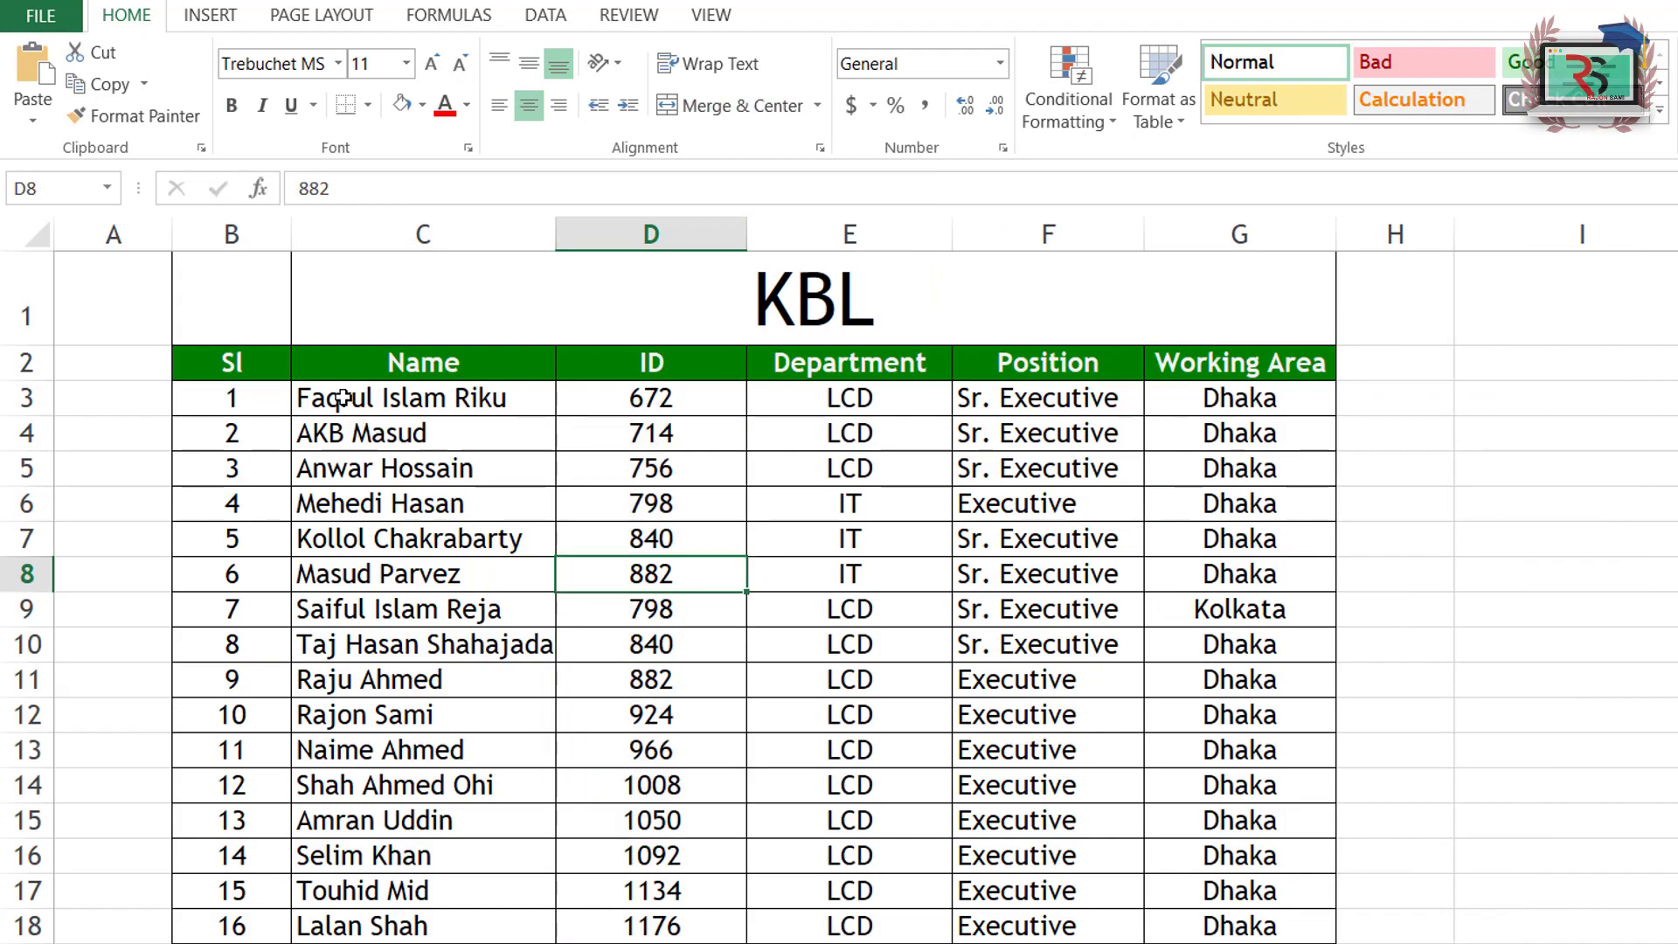
- Copy the names in C3:C50, switch to a blank Word document and paste them there
left_click_drag(343, 398, 313, 837)
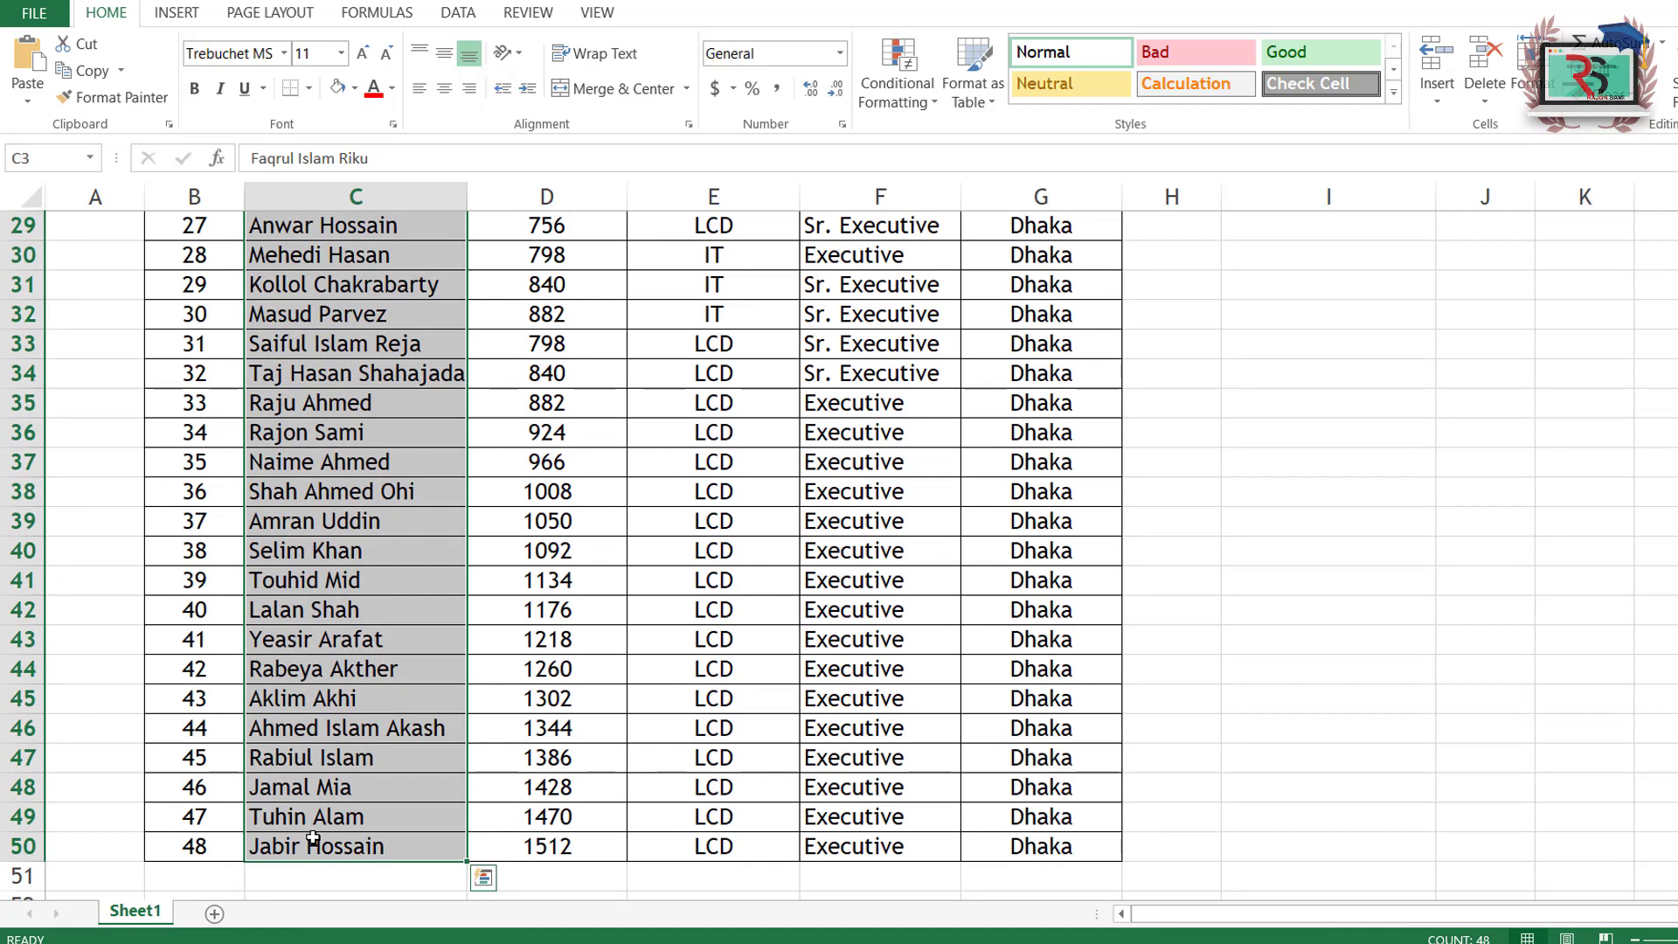
key("ctrl+c")
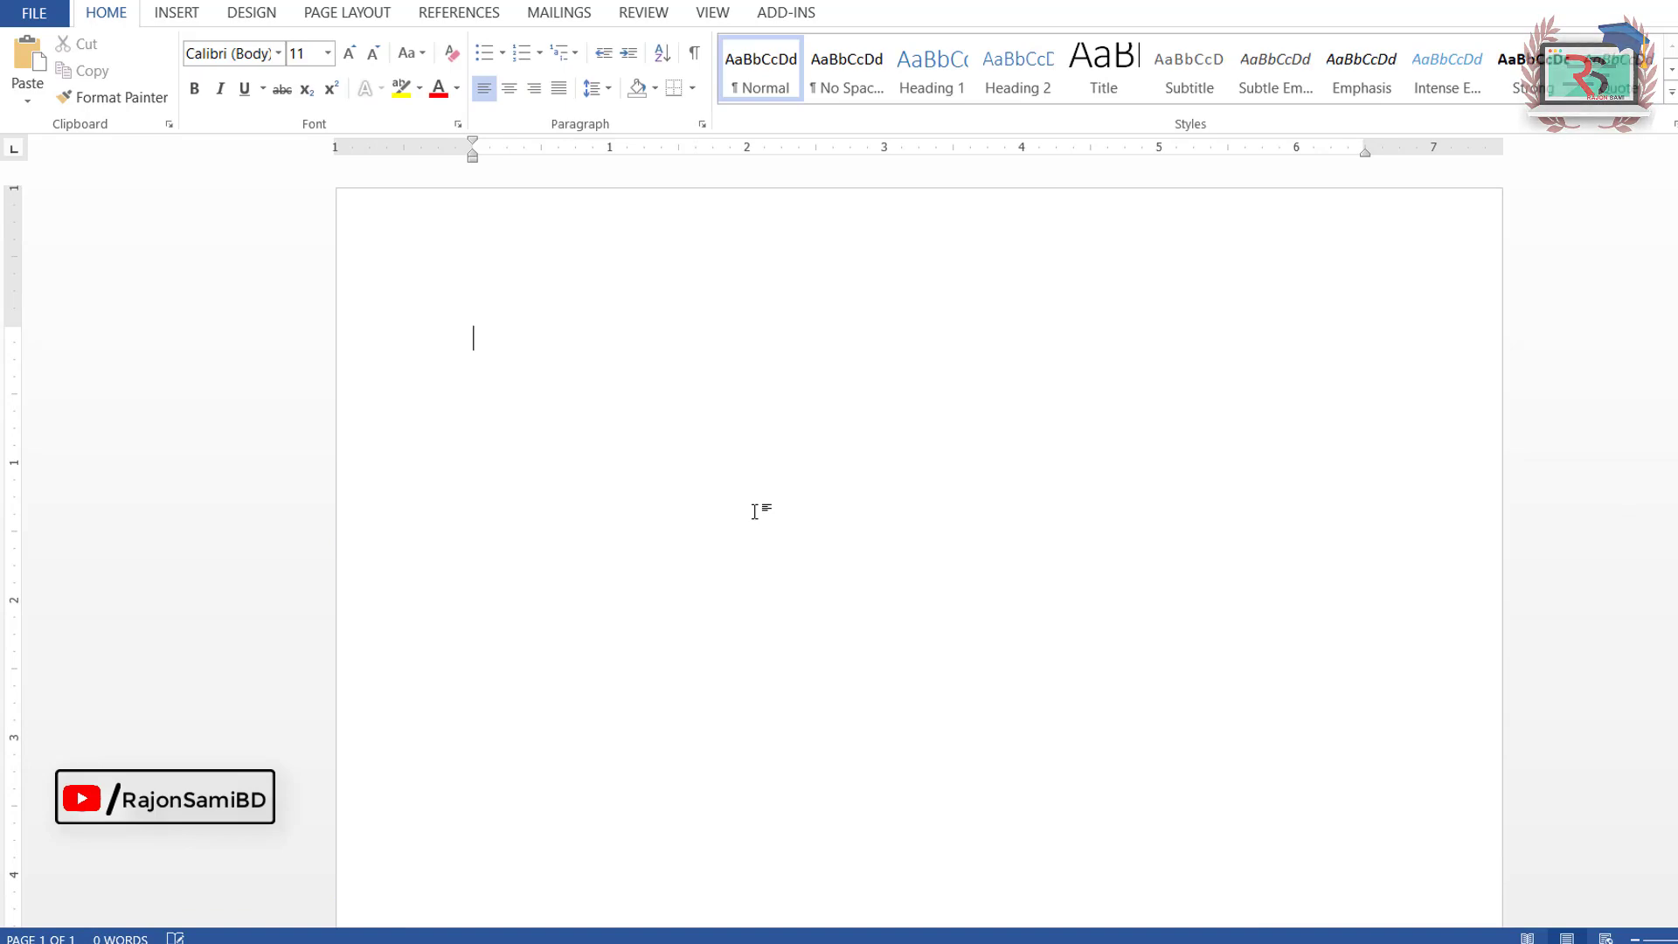
key("ctrl+v")
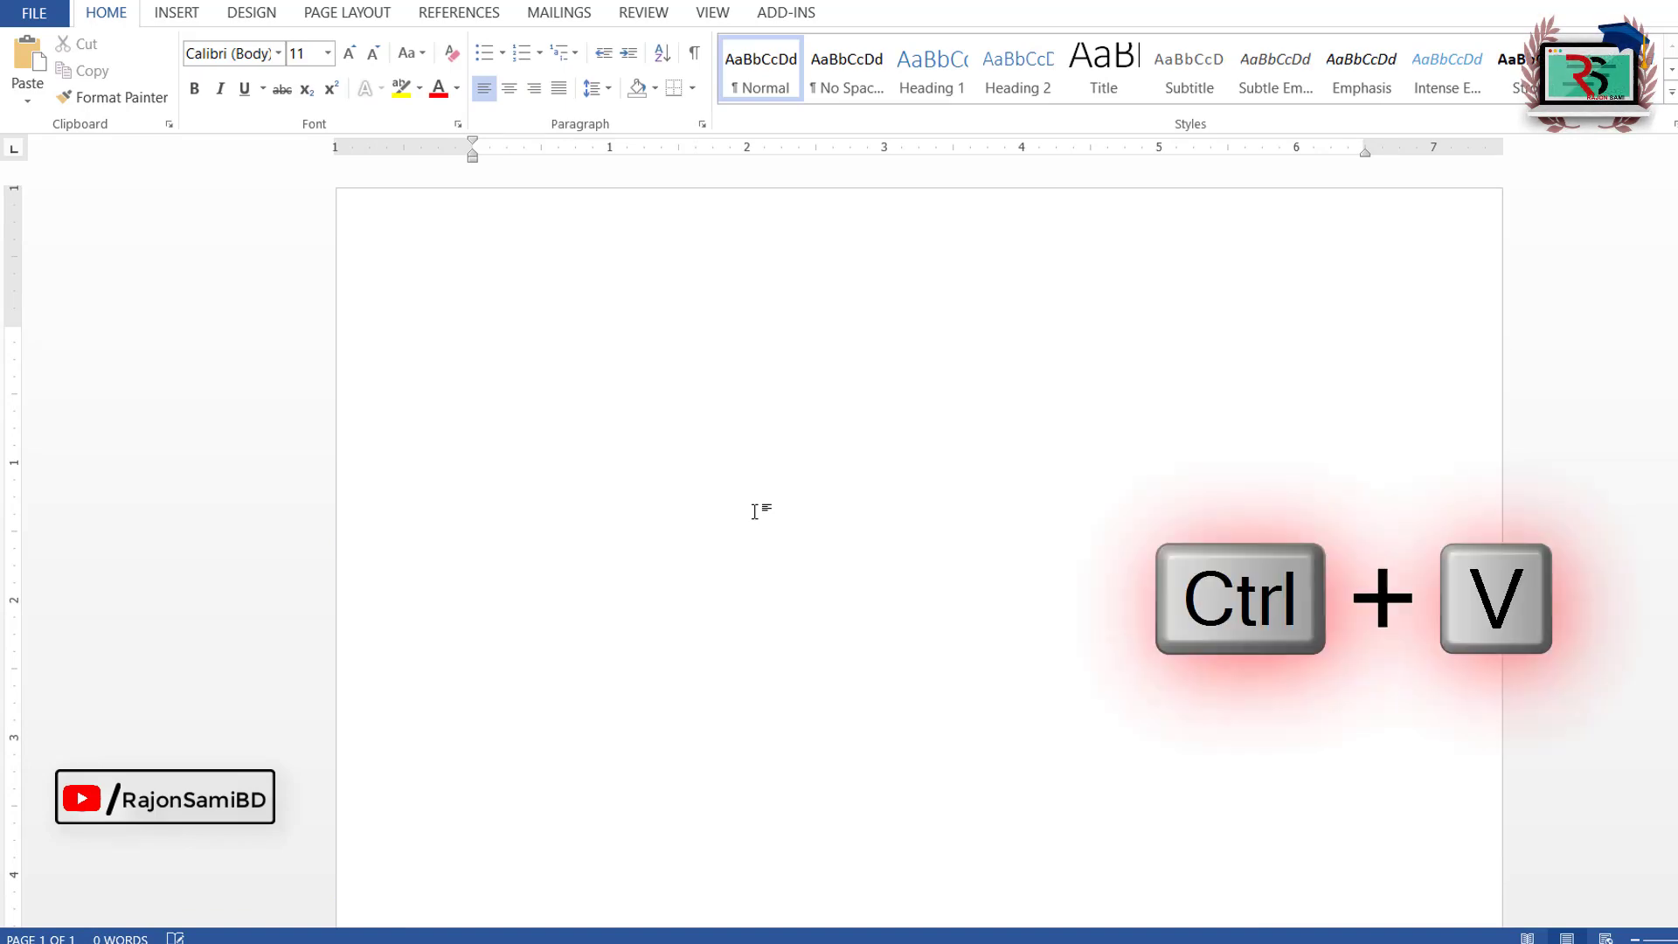
- Change the case of the whole pasted names table to UPPERCASE and fit its column width to the longest name
scroll(621, 582, "up", 6)
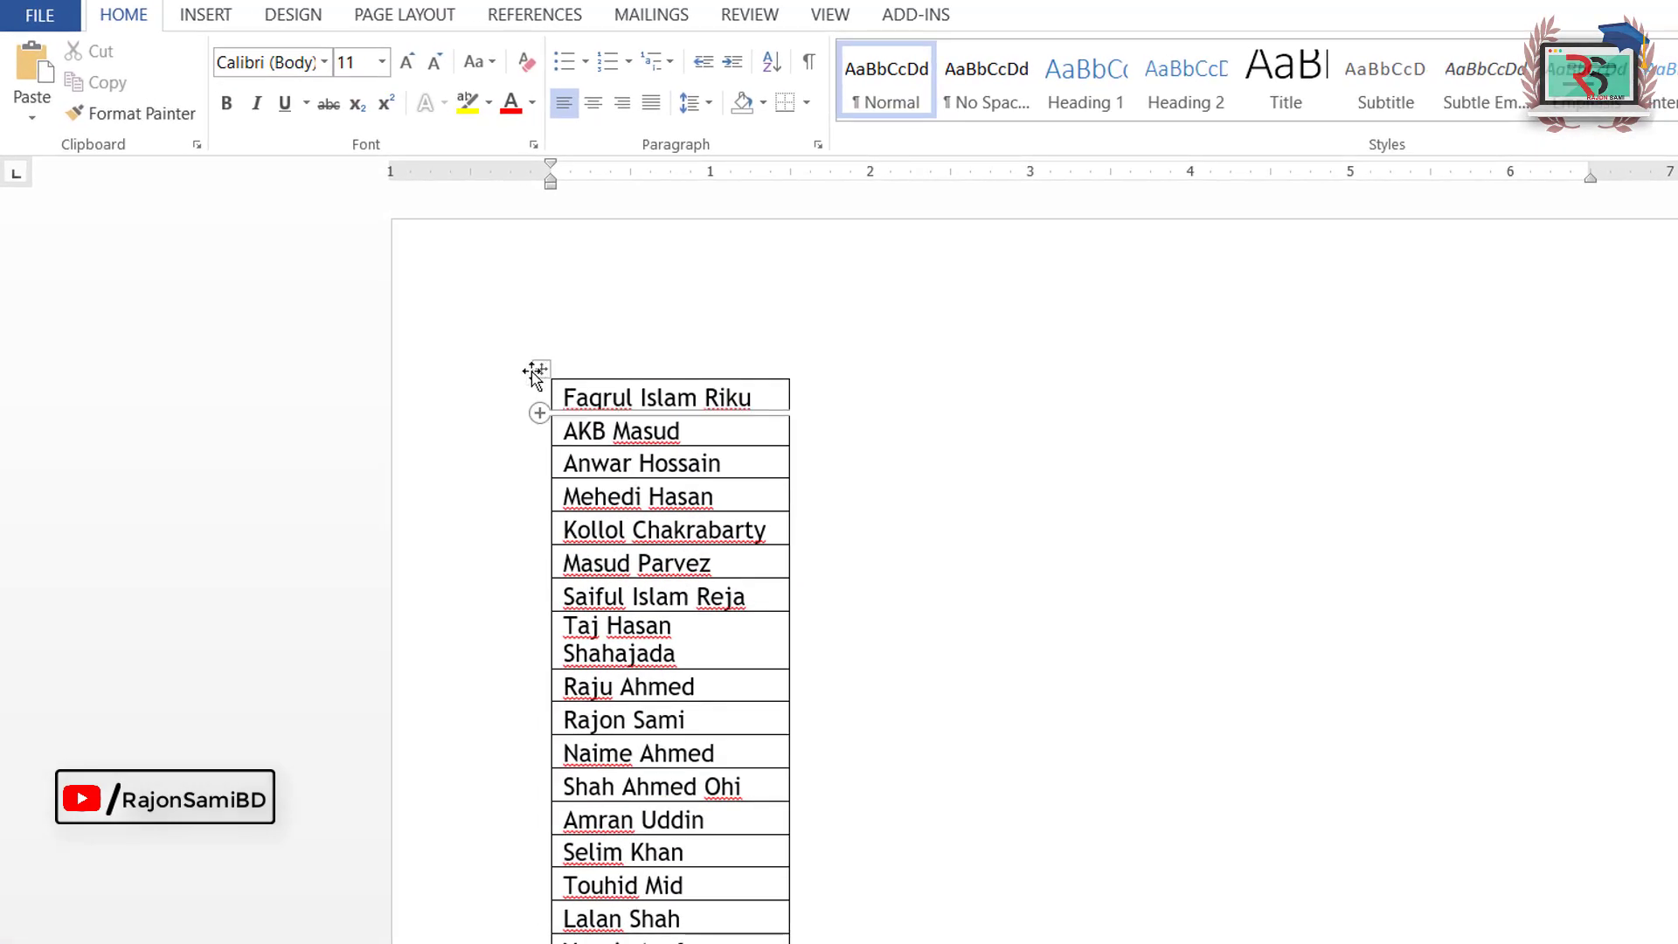
left_click(540, 369)
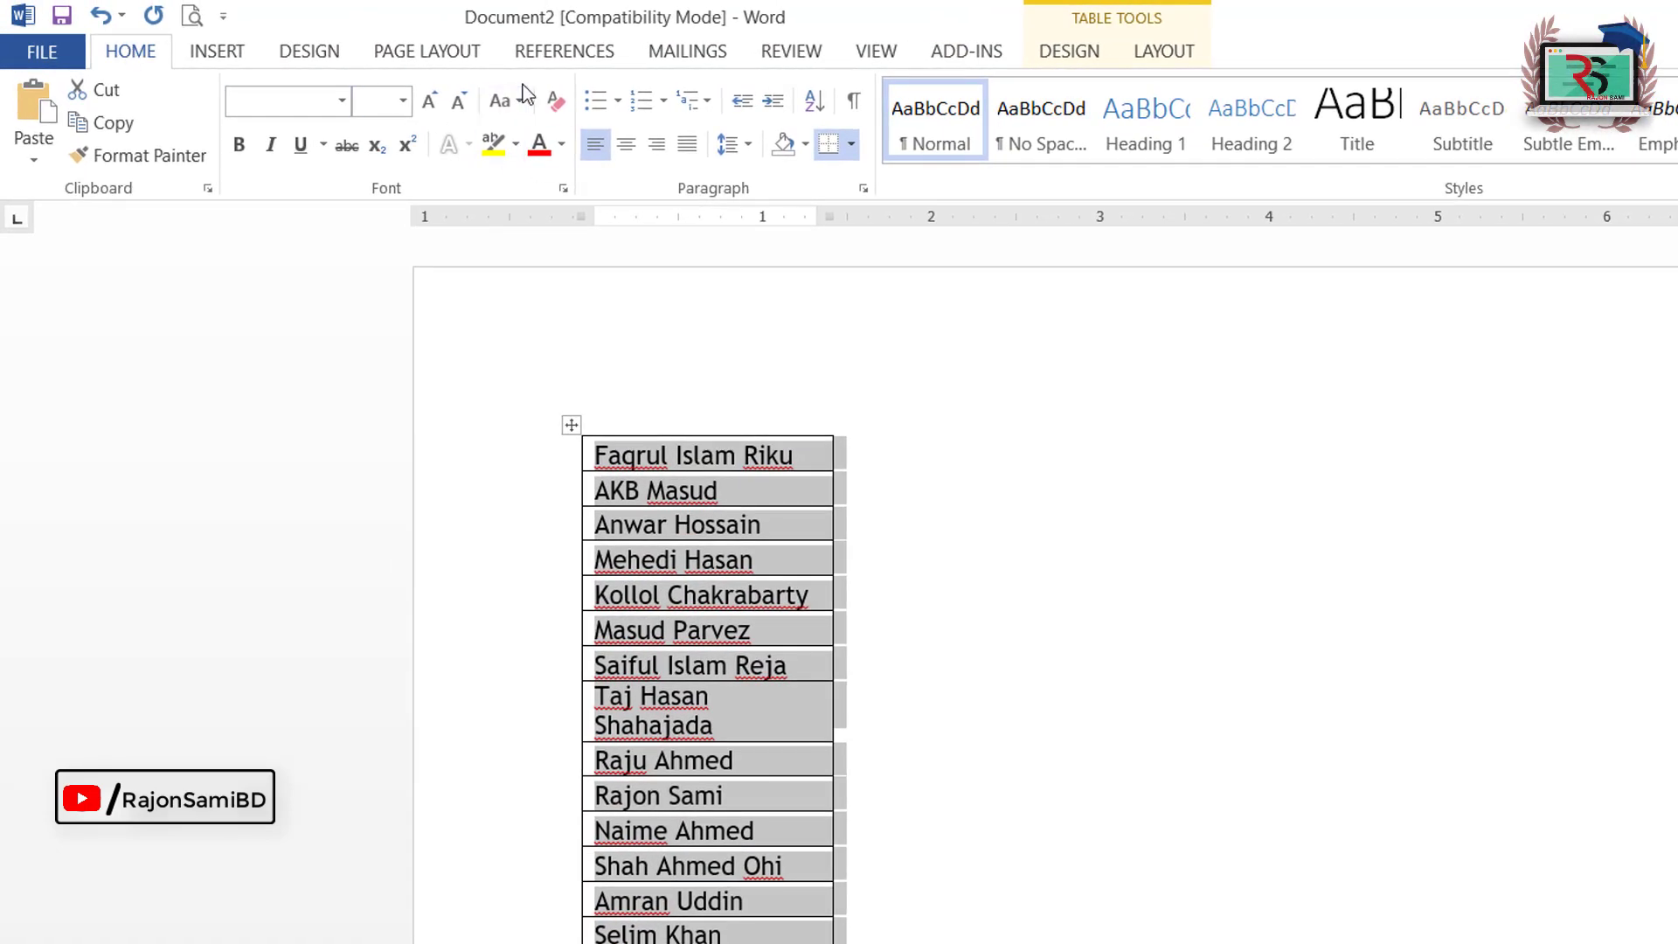
left_click(505, 101)
left_click(577, 202)
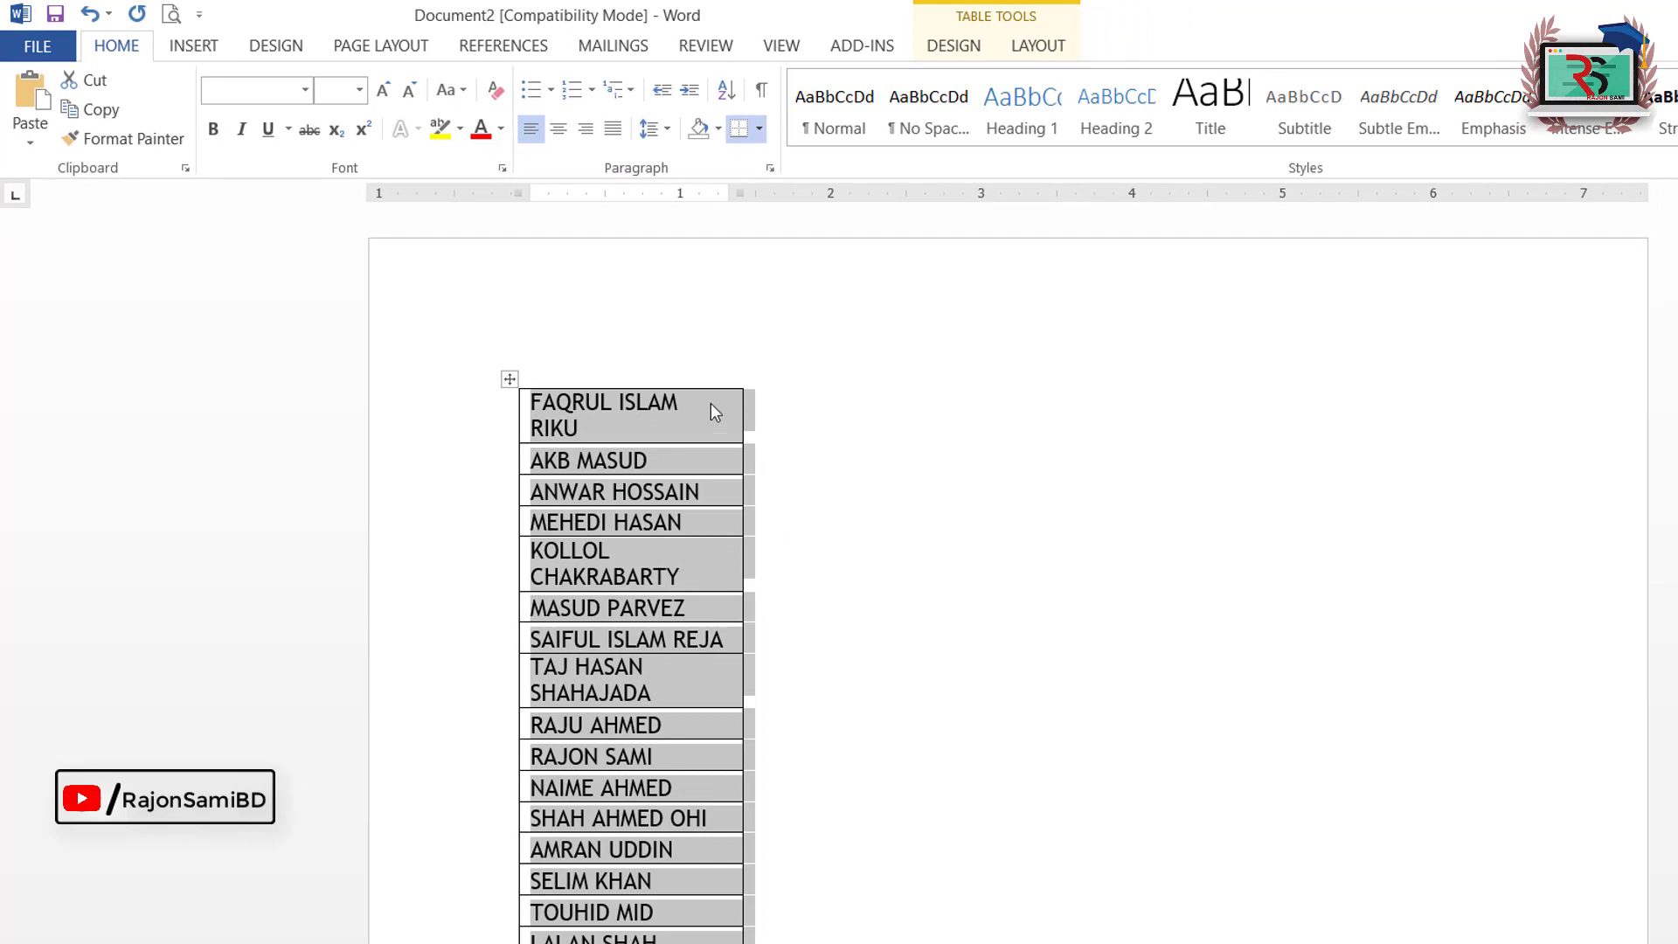
left_click(711, 402)
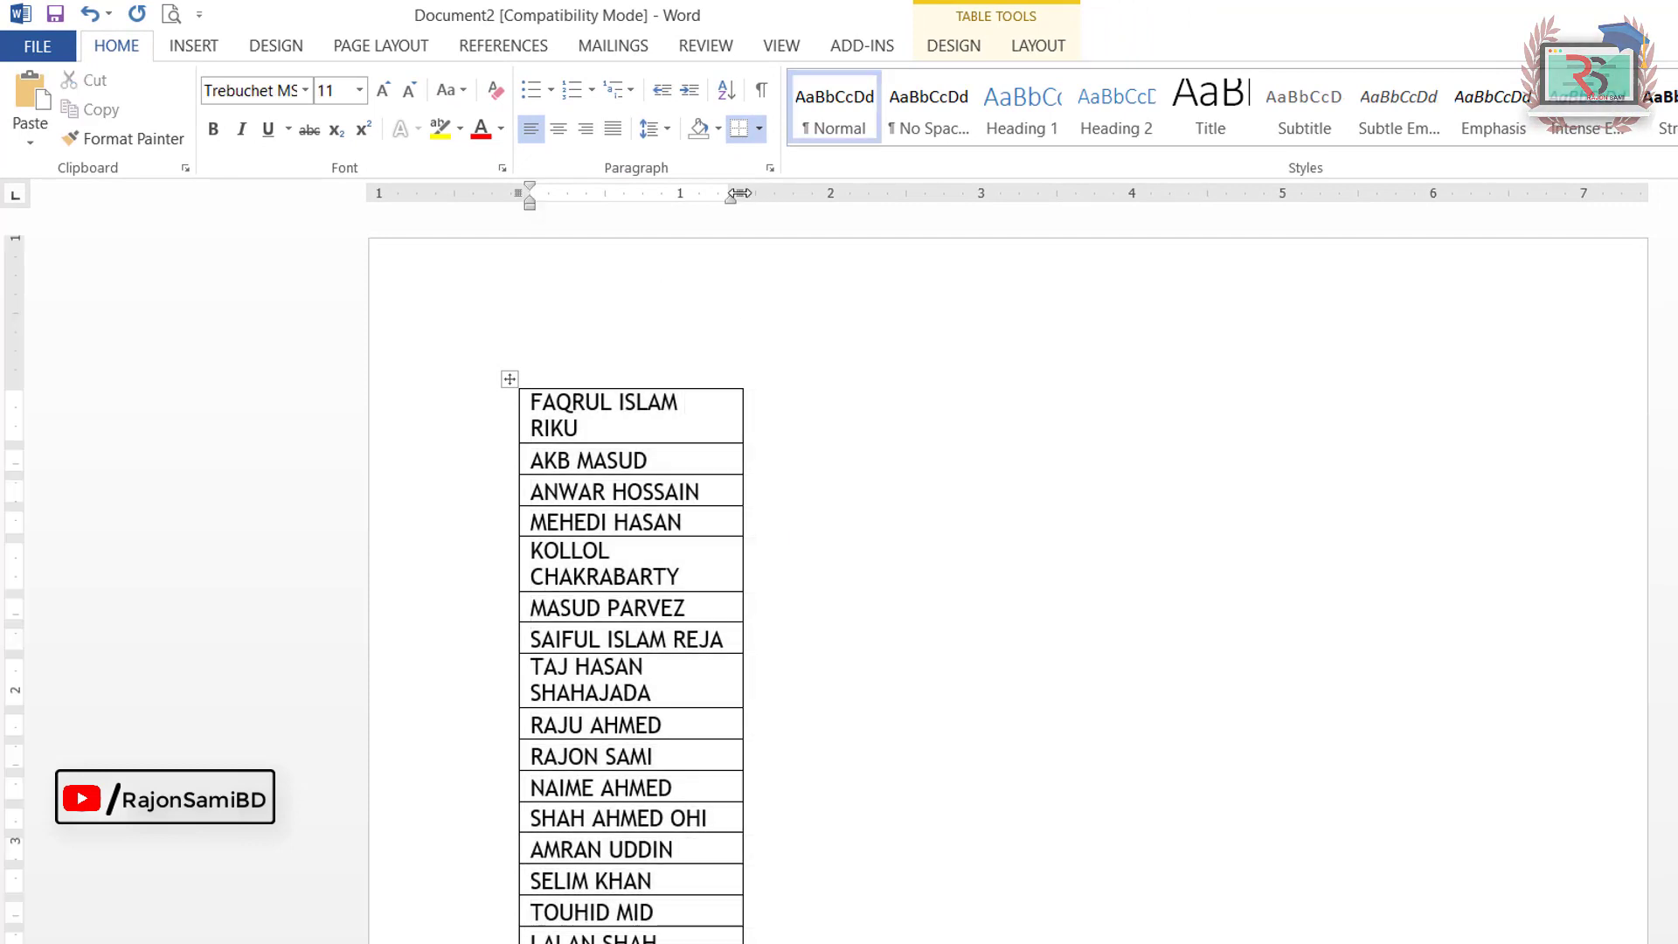
double_click(743, 402)
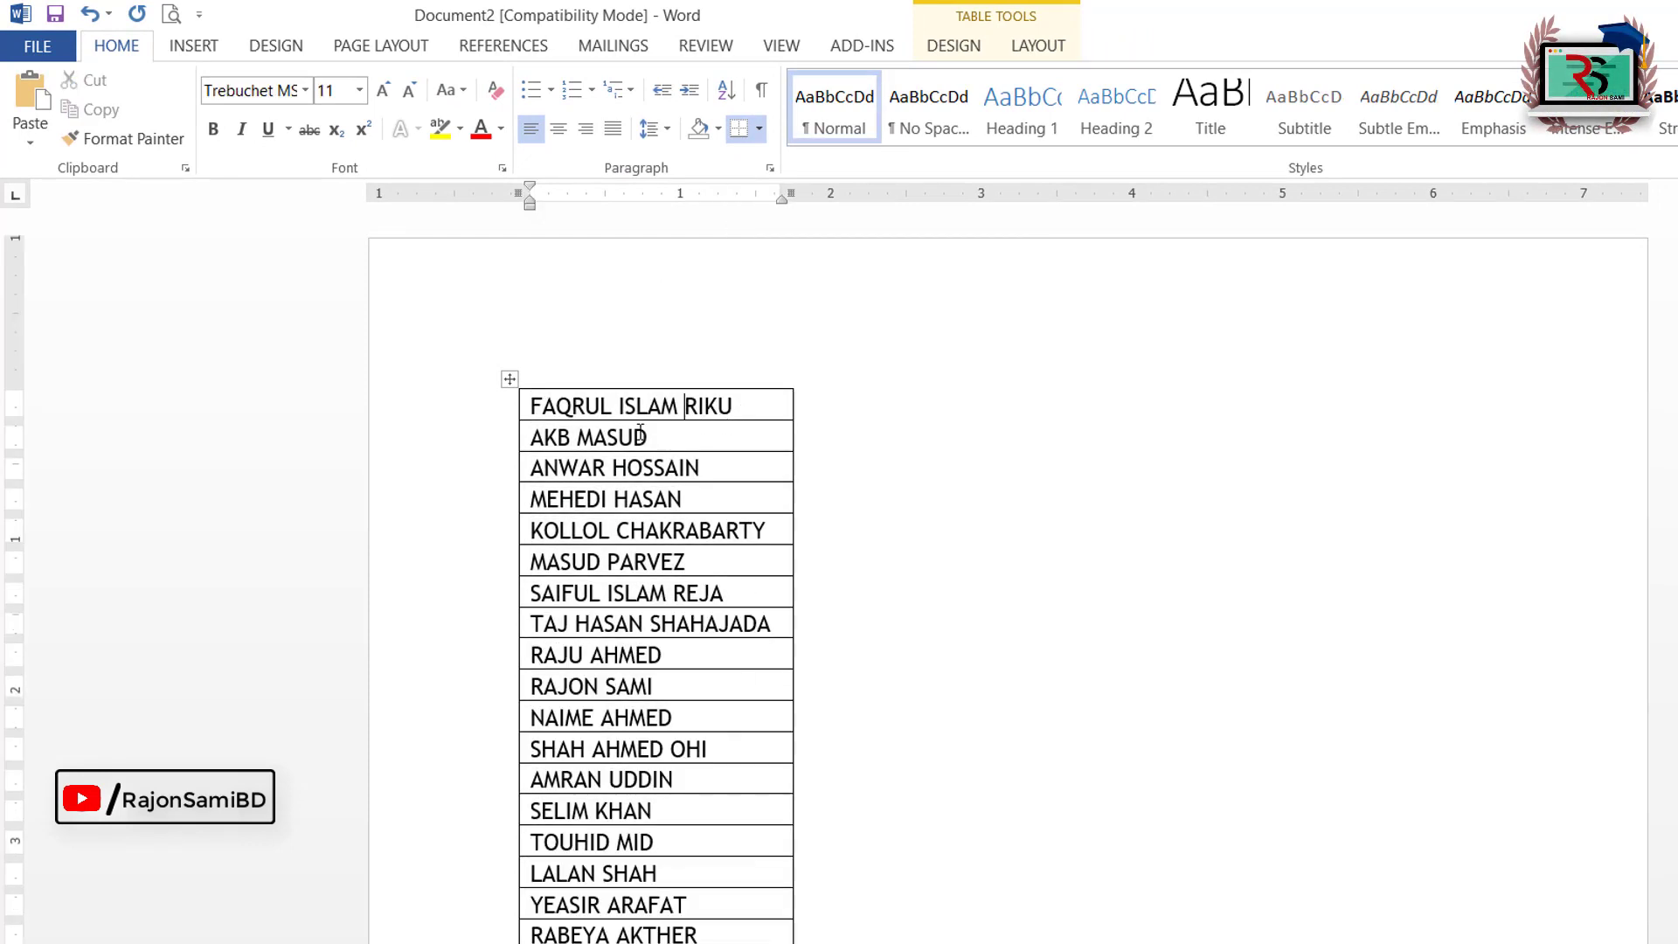
- Copy the uppercase names table and paste it over the names in the KBL sheet in Excel, starting at cell C3
left_click(508, 379)
key("ctrl+c")
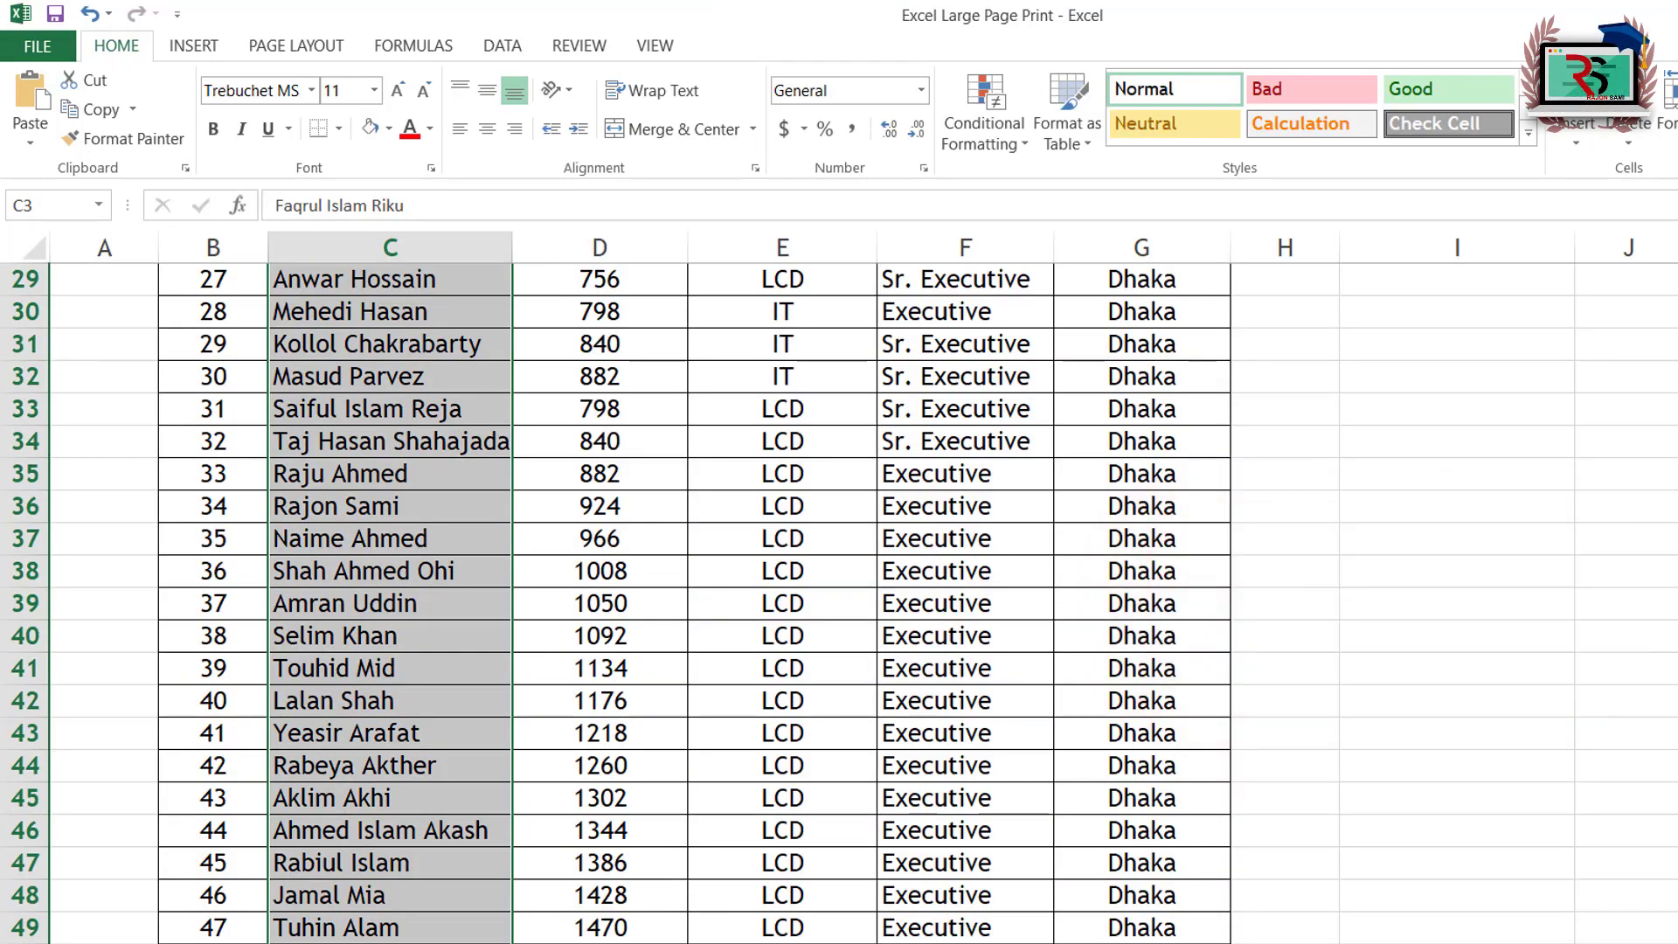
scroll(839, 603, "up", 10)
left_click(458, 528)
left_click(395, 400)
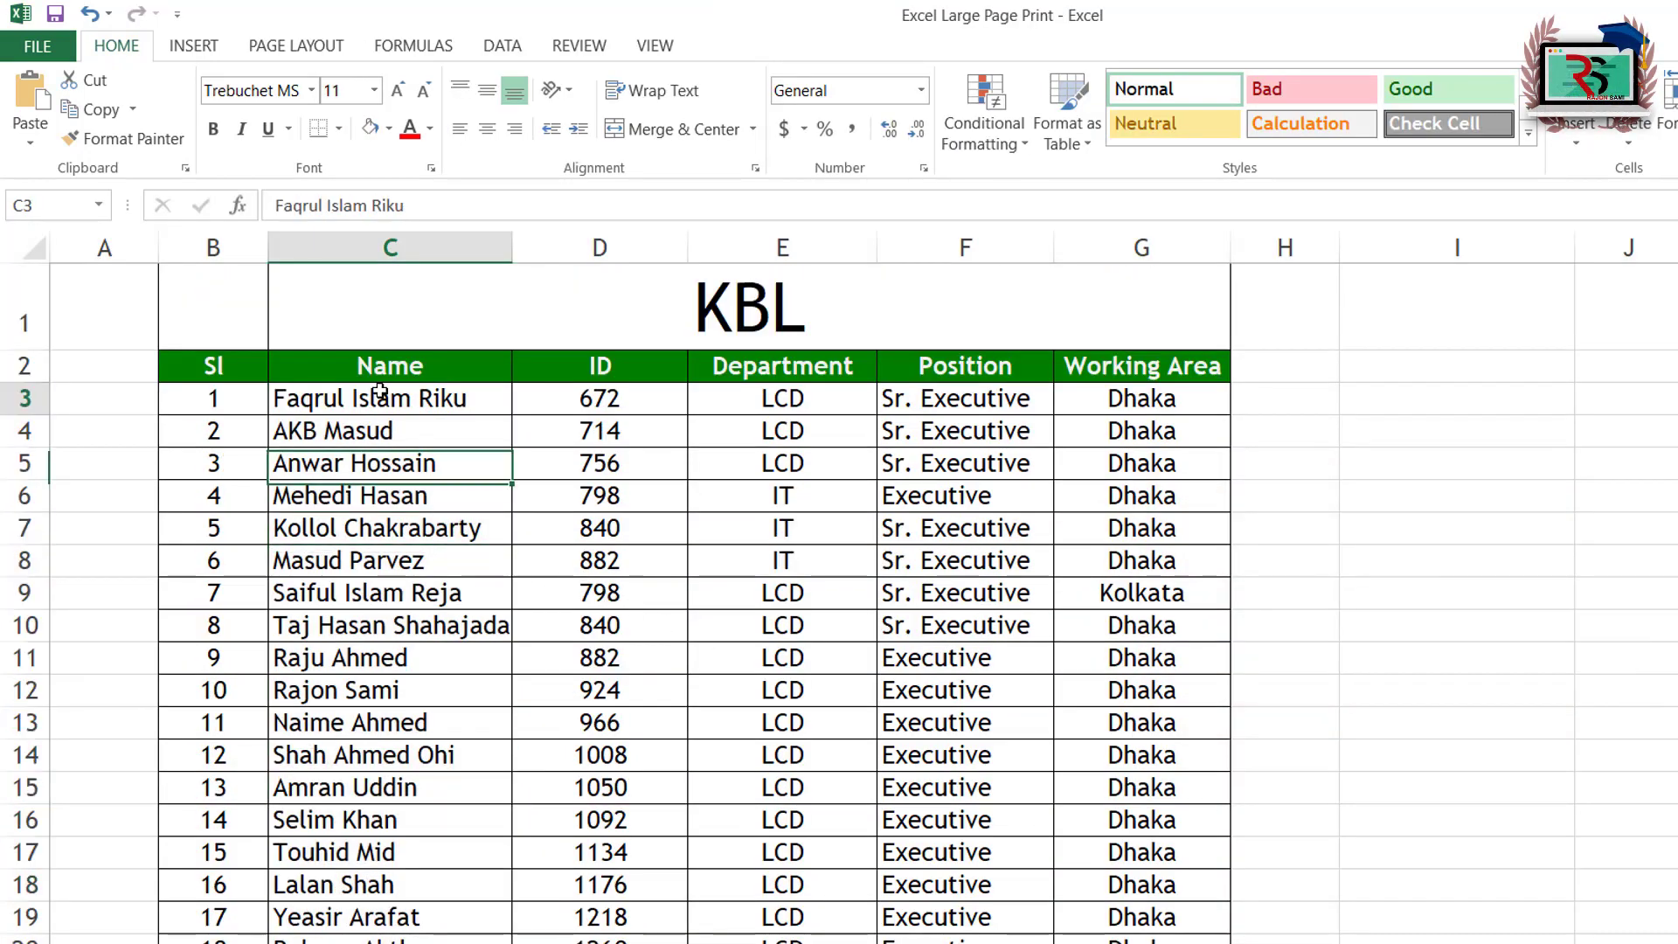
key("ctrl+v")
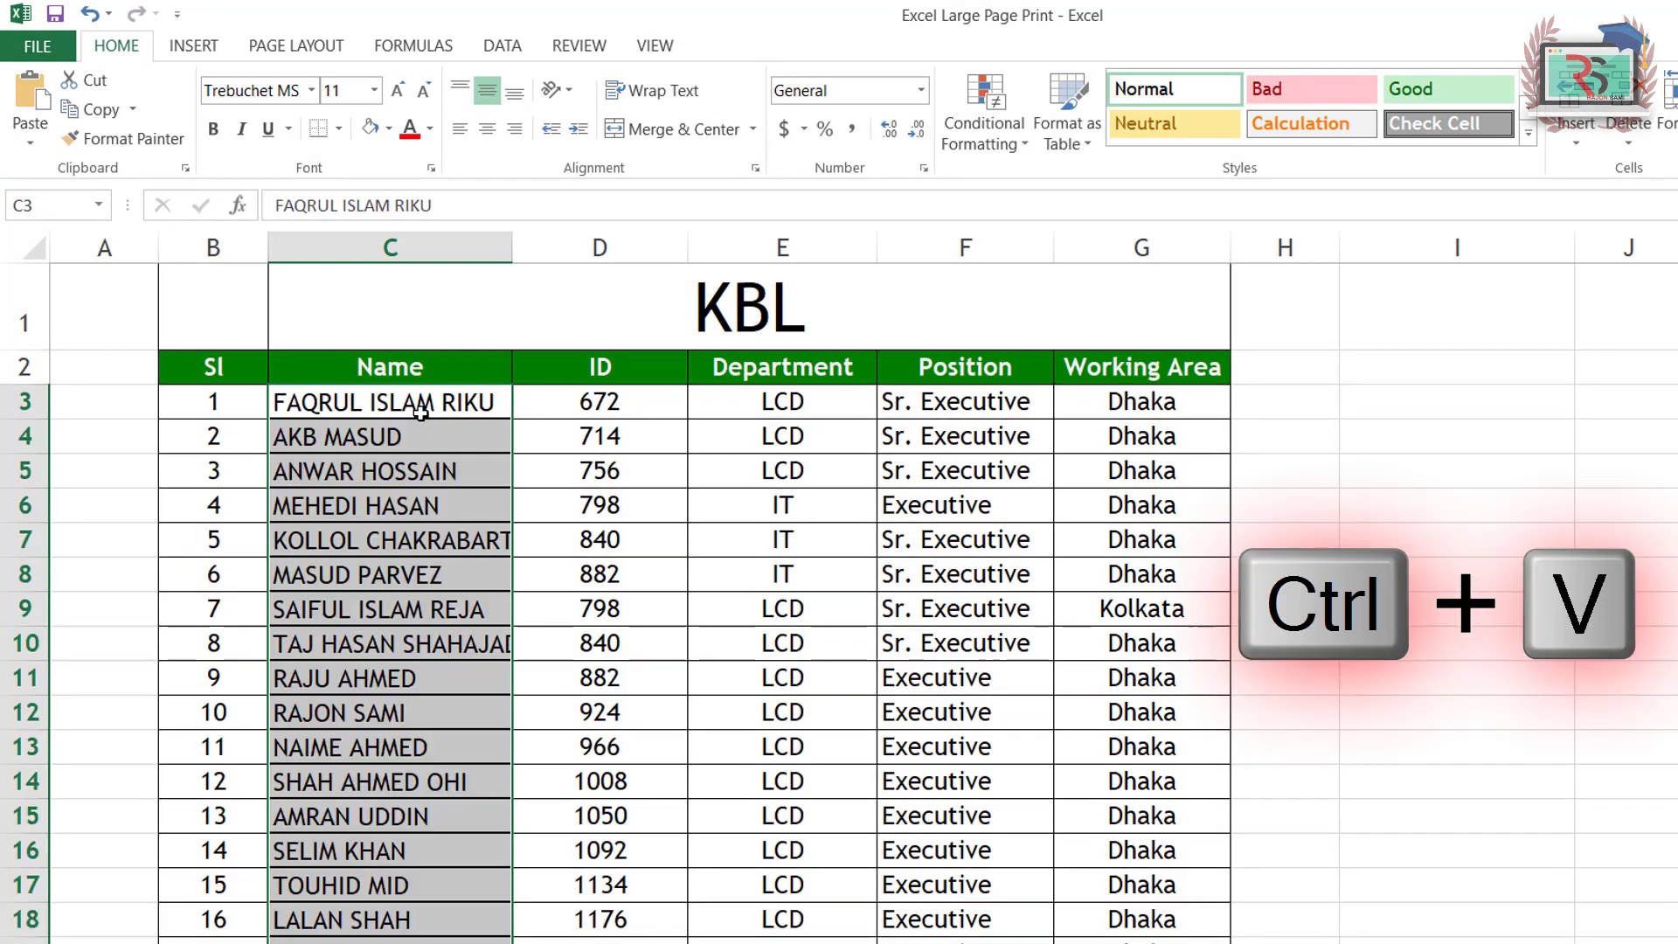
- Fit the width of Name column C in the KBL table to its longest entry
scroll(839, 603, "down", 10)
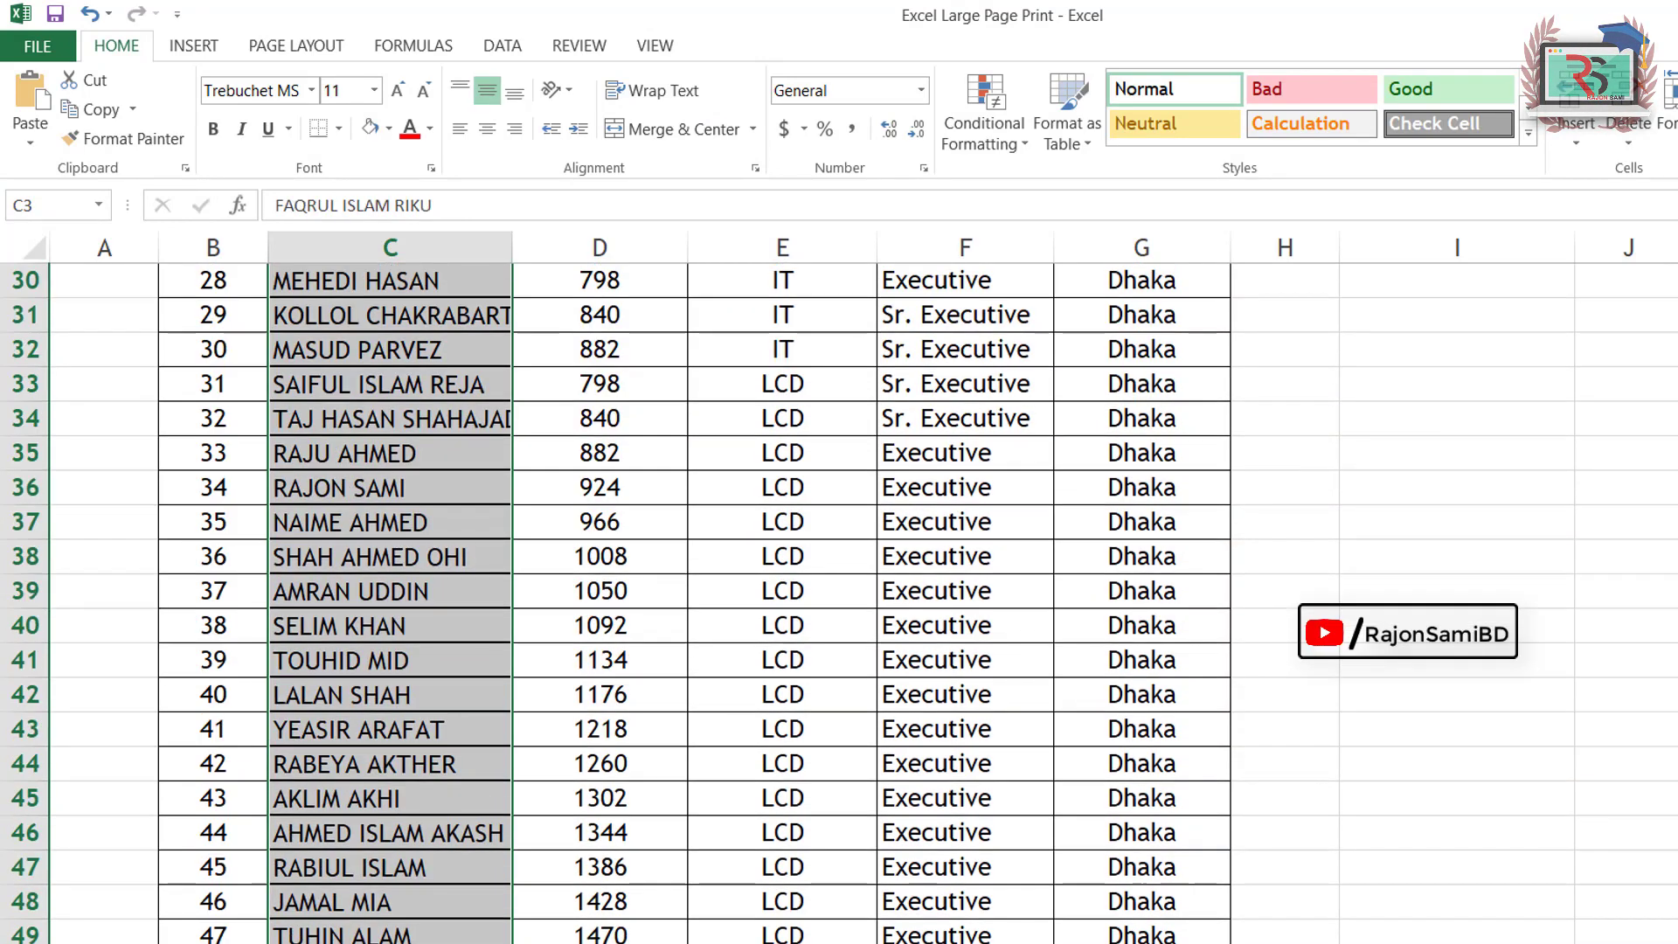
scroll(654, 389, "up", 10)
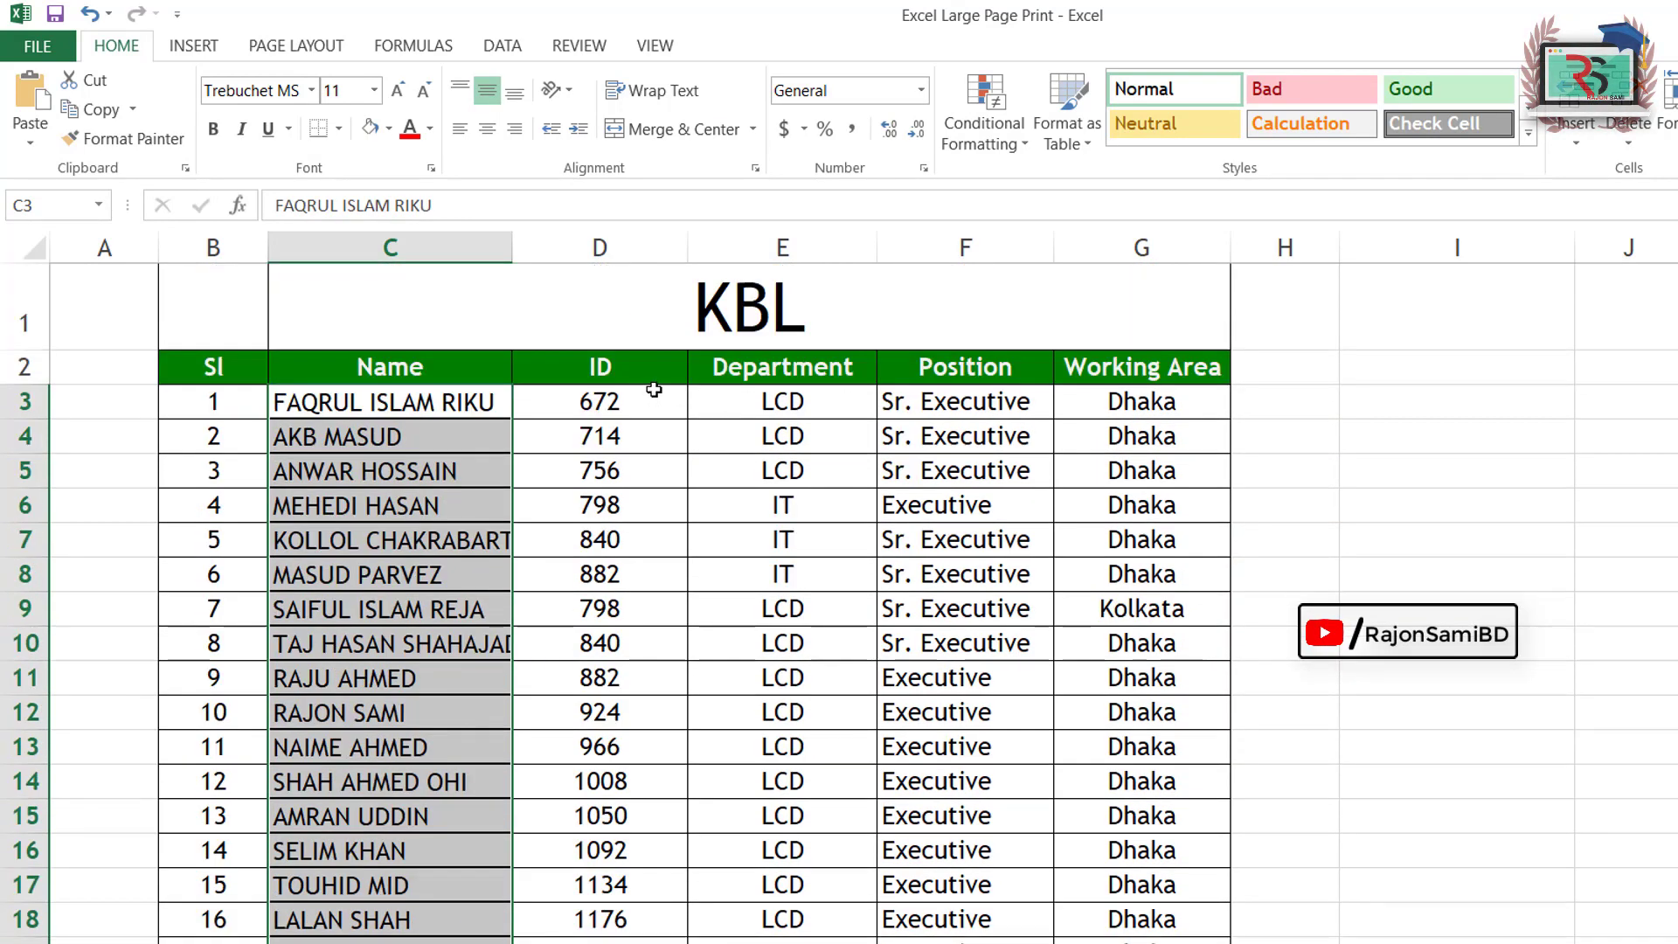
double_click(516, 248)
left_click(769, 575)
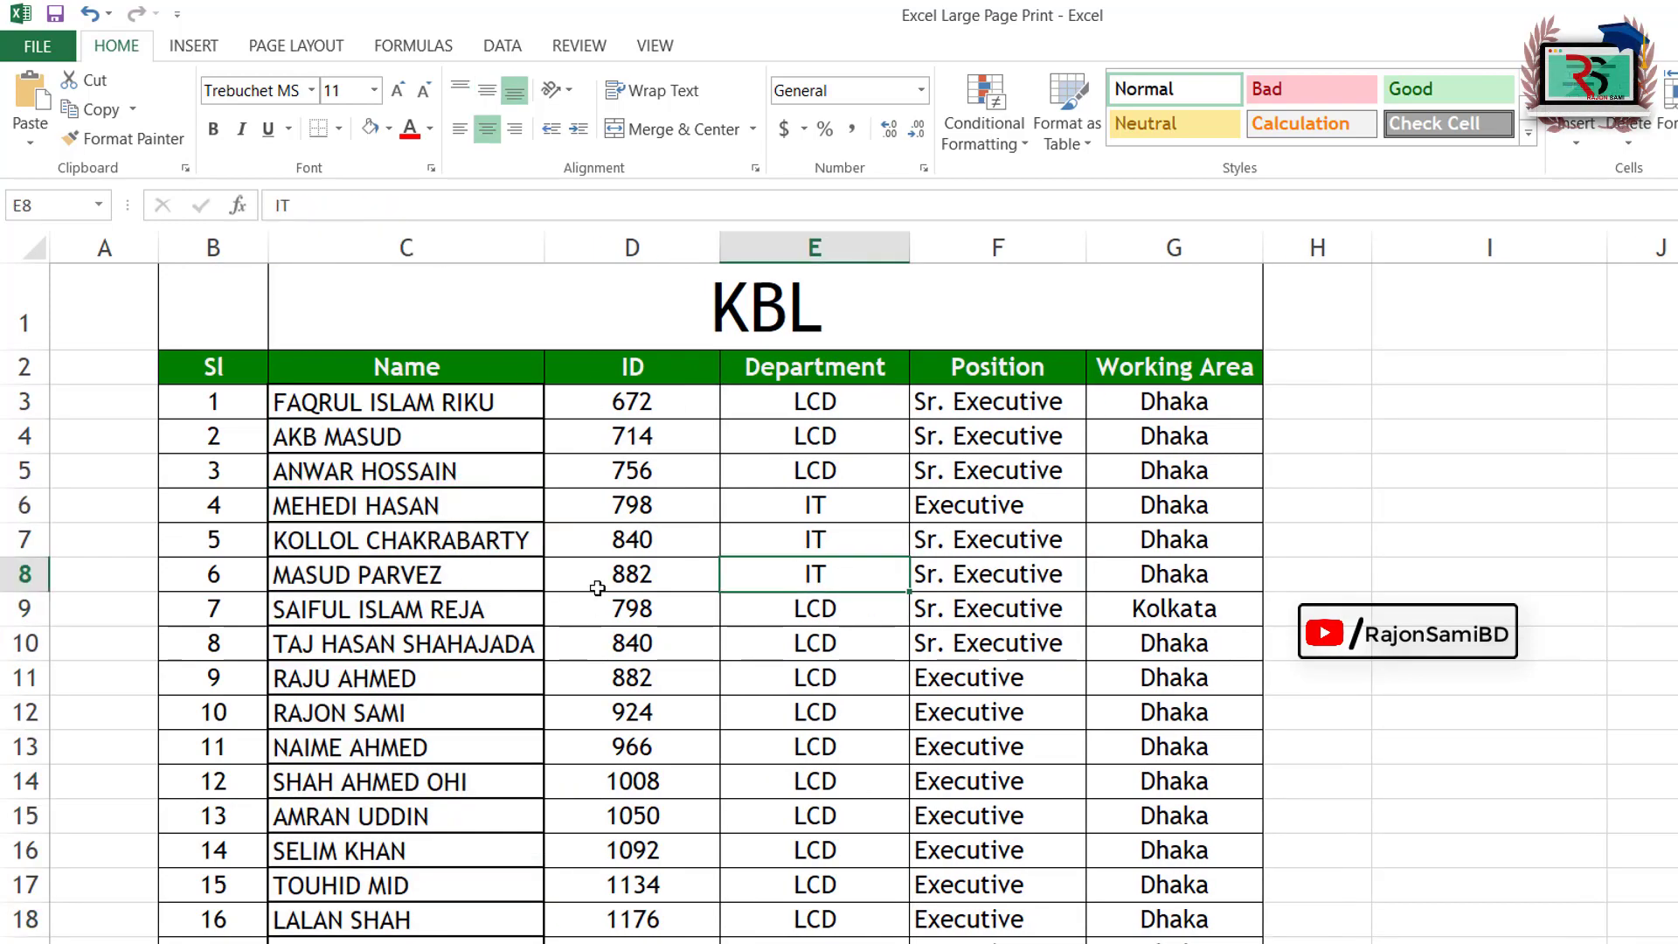
left_click(412, 644)
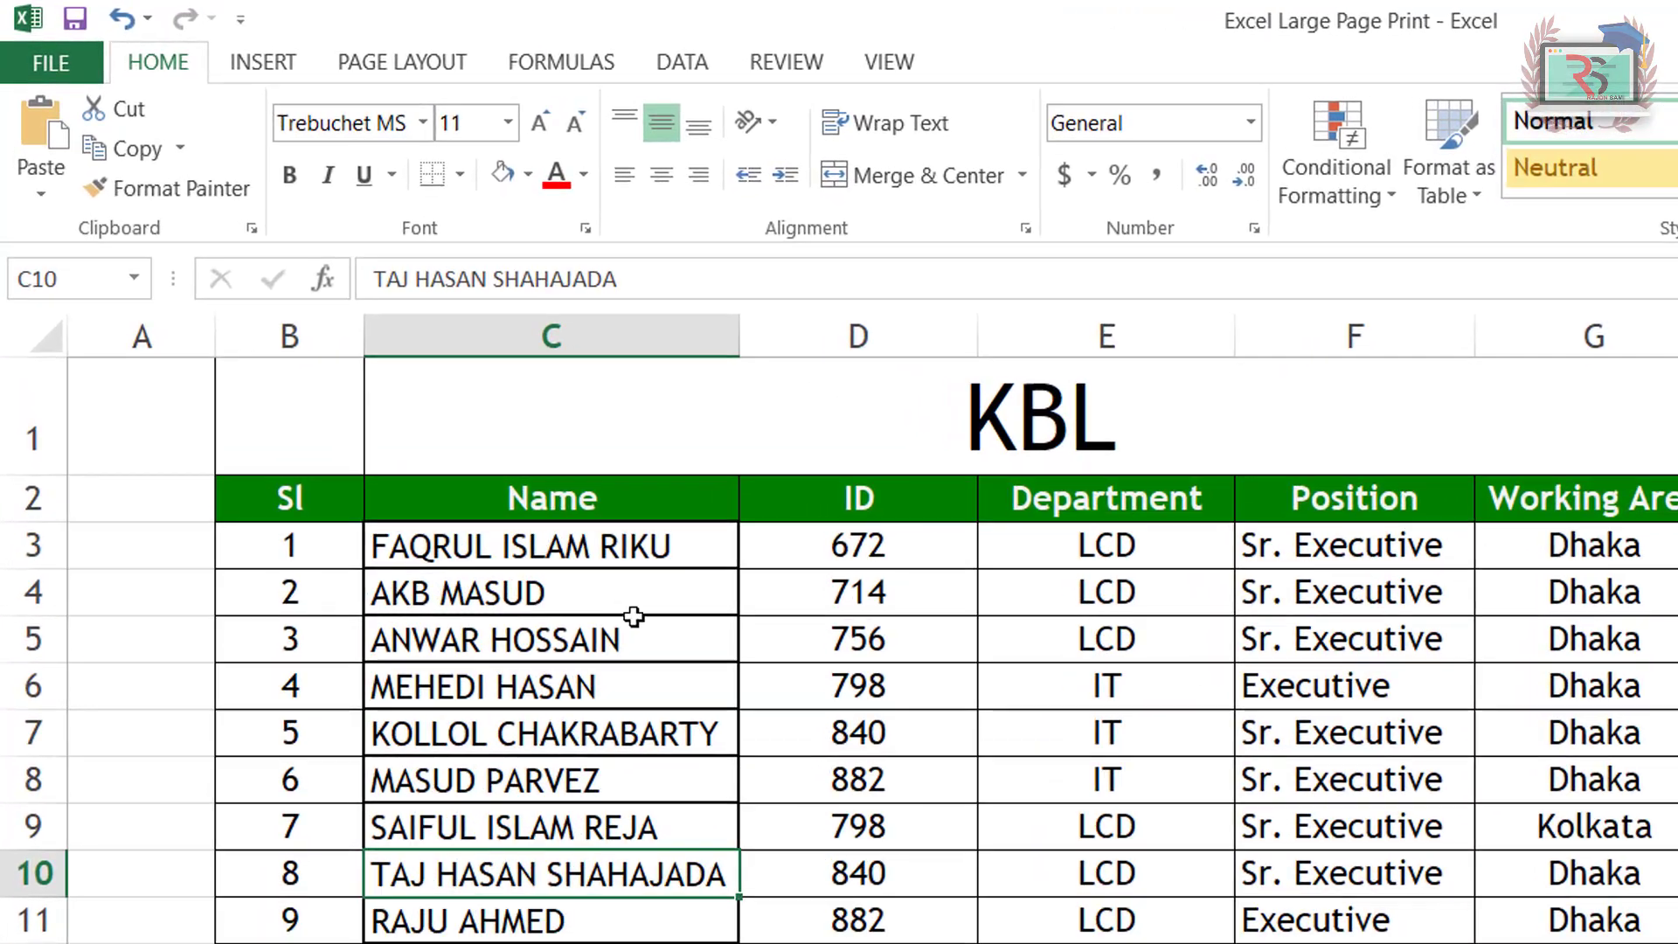
left_click(472, 541)
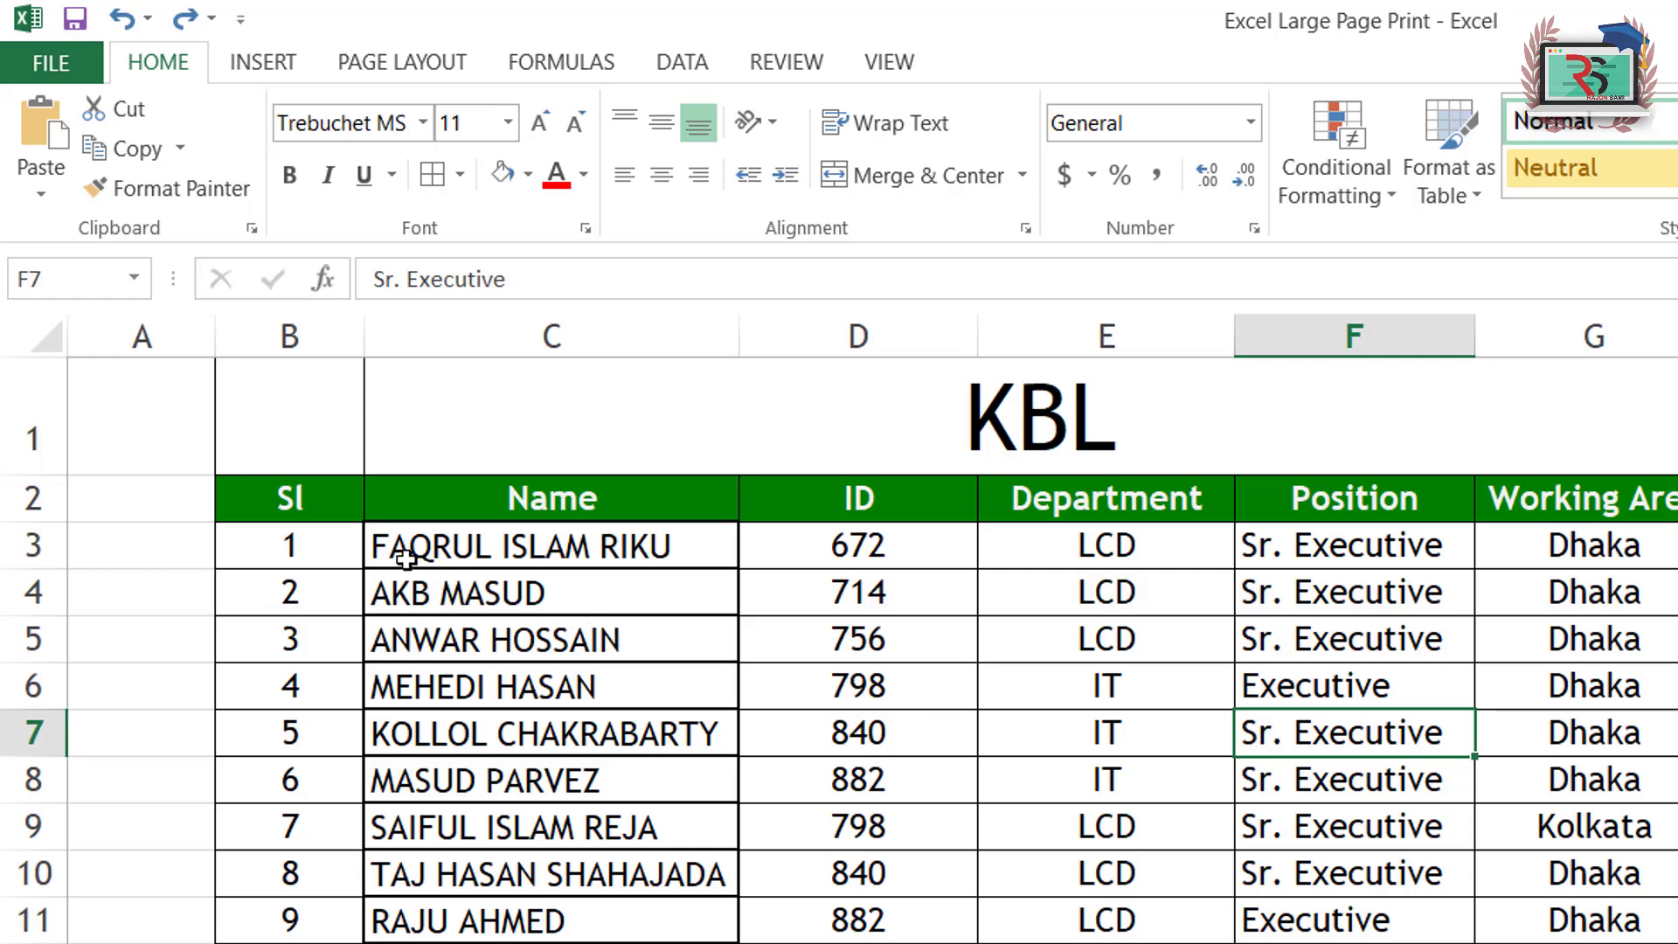
left_click(573, 591)
left_click(606, 770)
left_click_drag(451, 542, 525, 732)
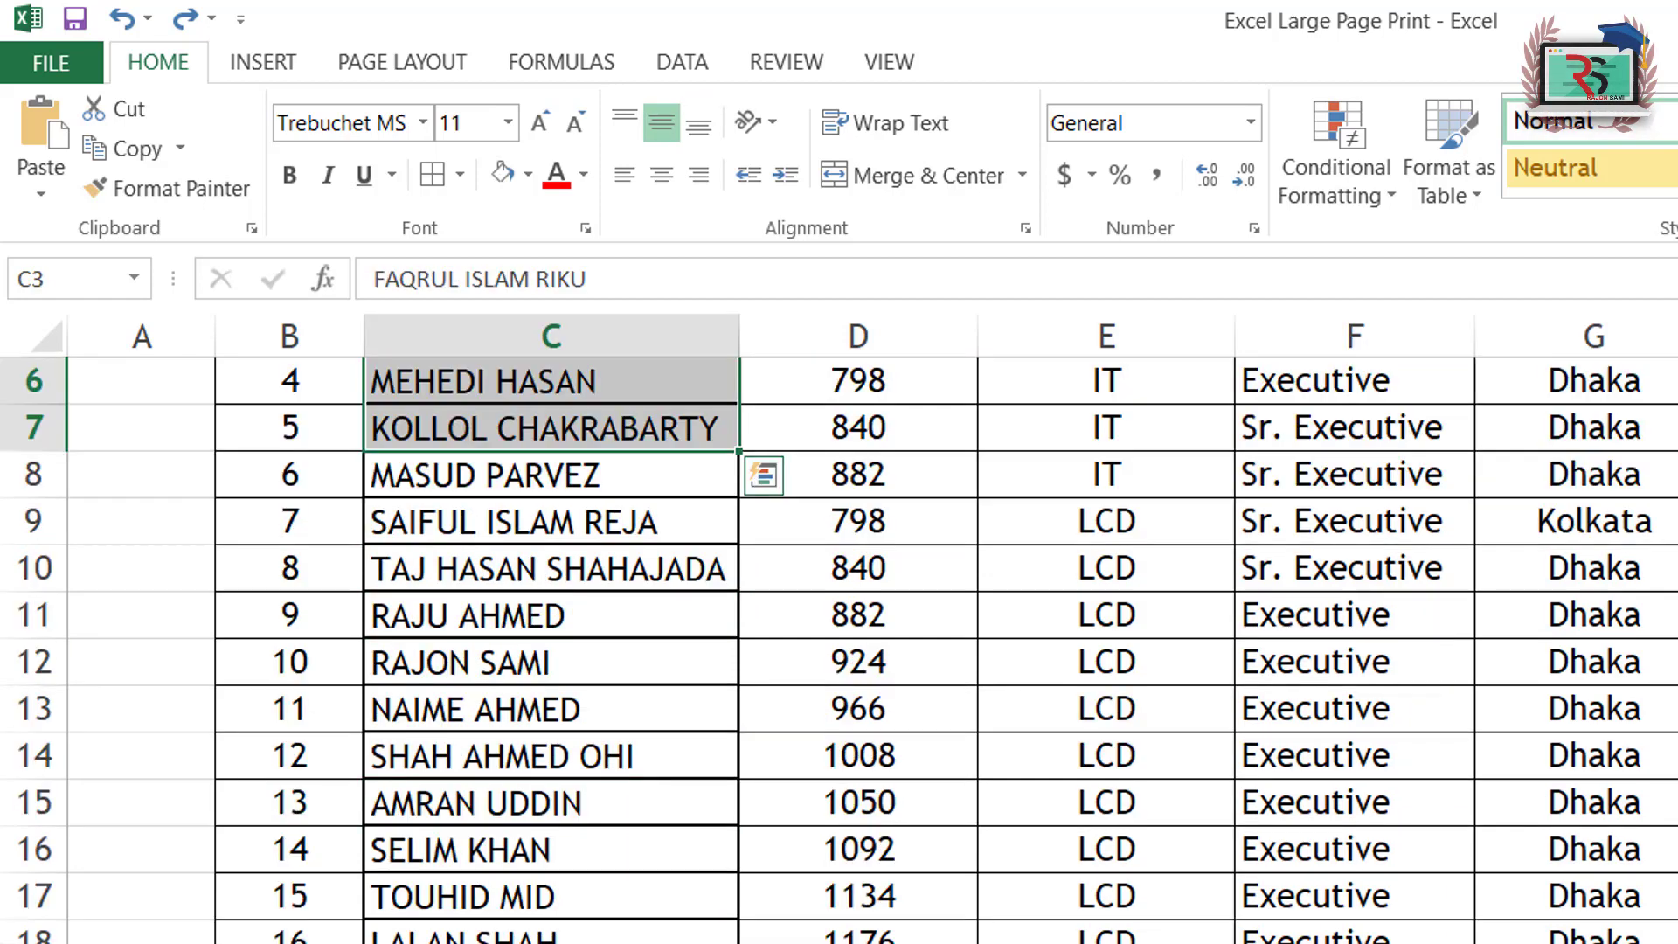
scroll(840, 651, "up", 2)
left_click(641, 733)
- Apply All Borders to the names in C3:C15 of the KBL table
left_click_drag(472, 545, 479, 943)
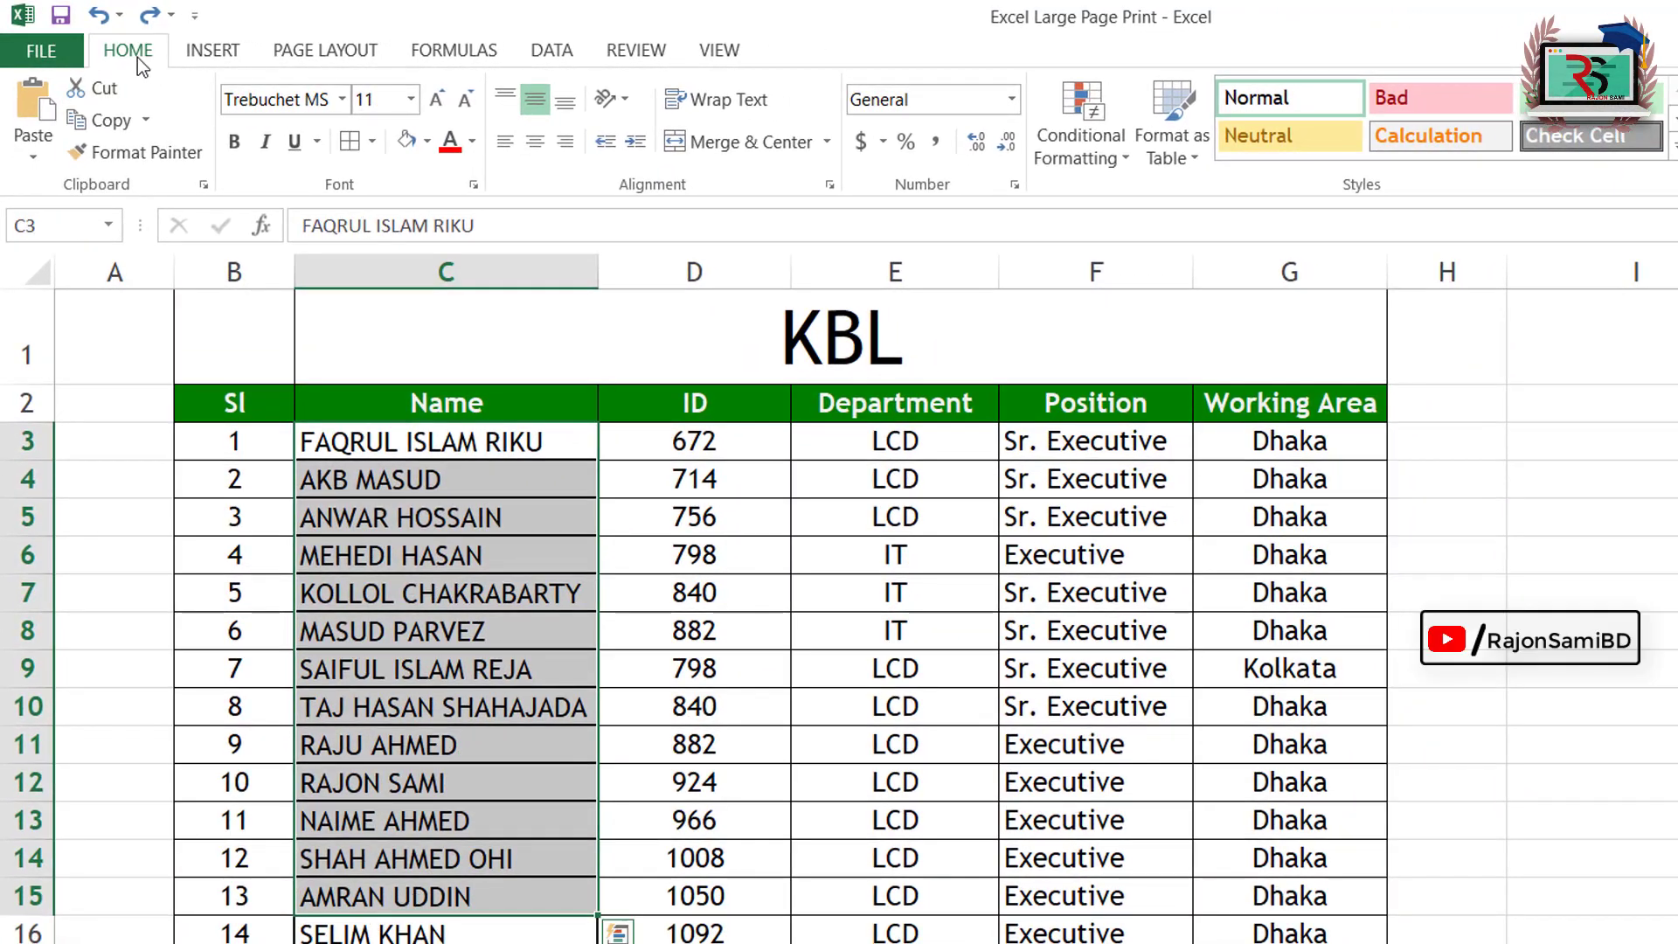
left_click(372, 142)
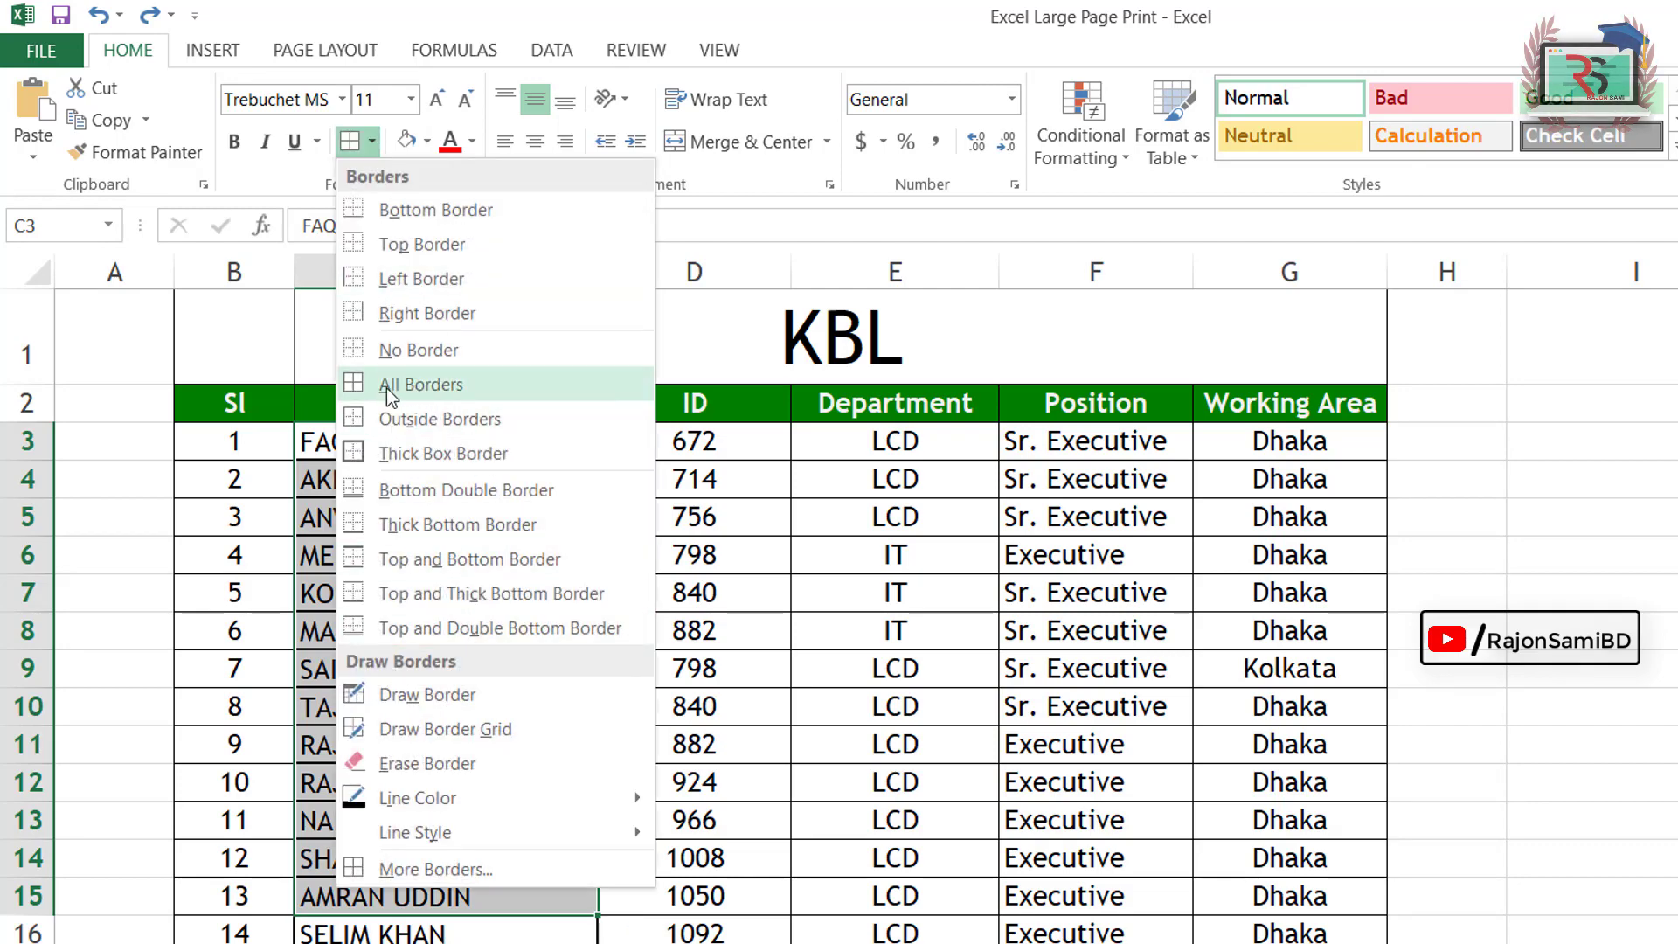
left_click(360, 386)
left_click(446, 690)
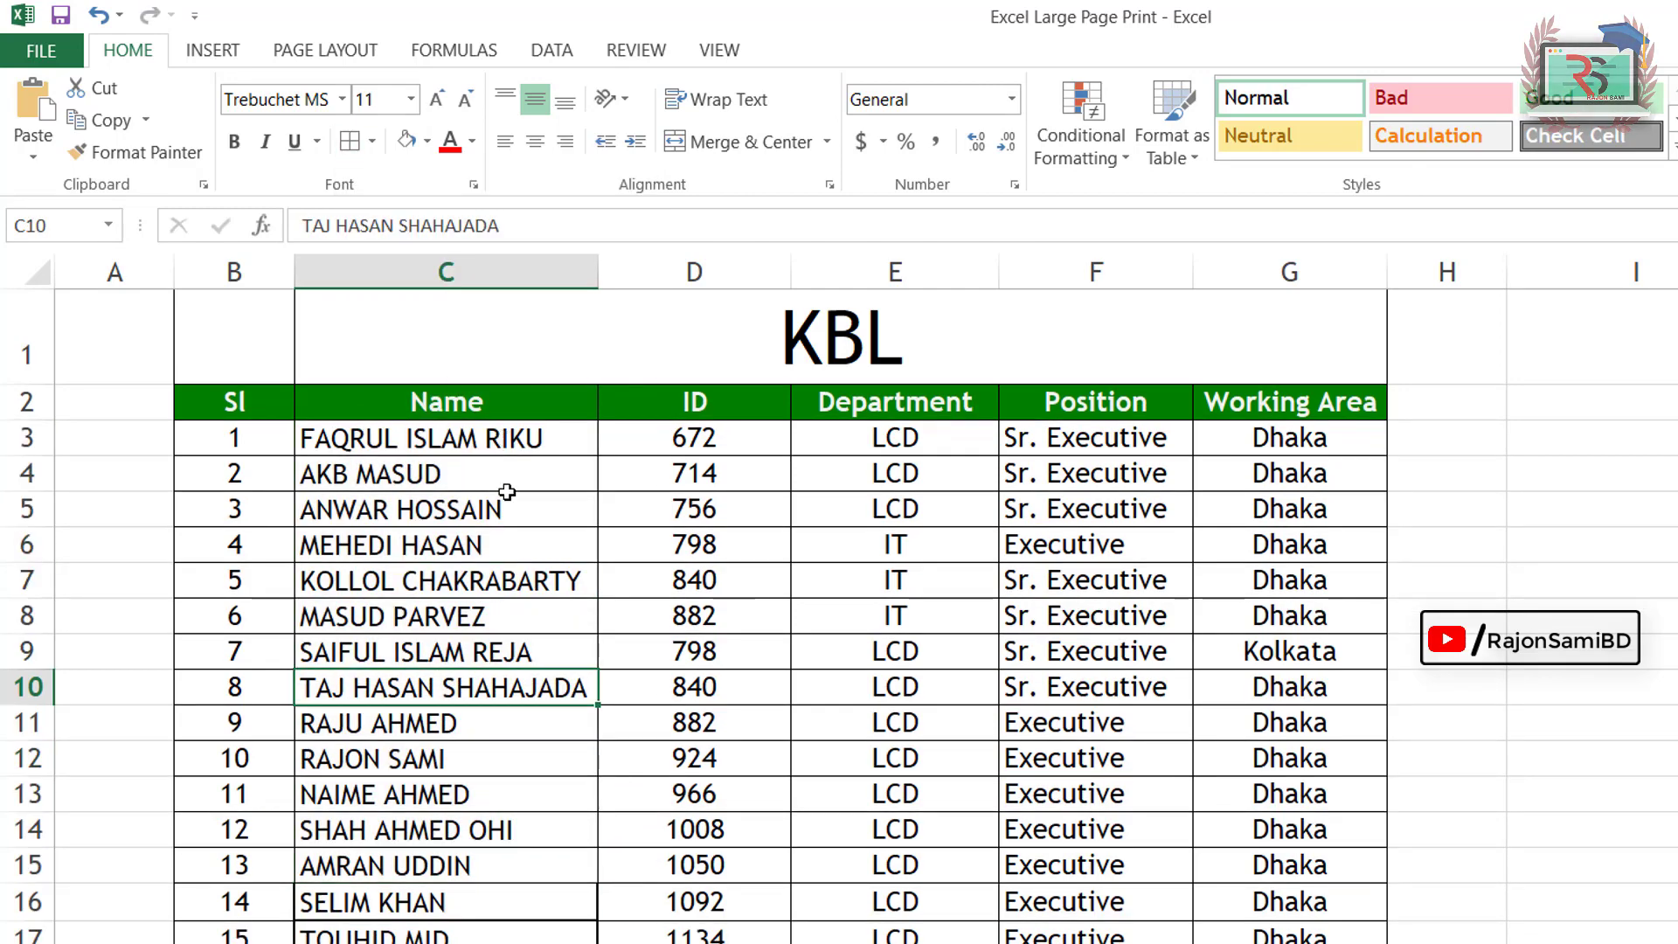
left_click_drag(507, 438, 490, 690)
left_click(359, 916)
left_click(542, 754)
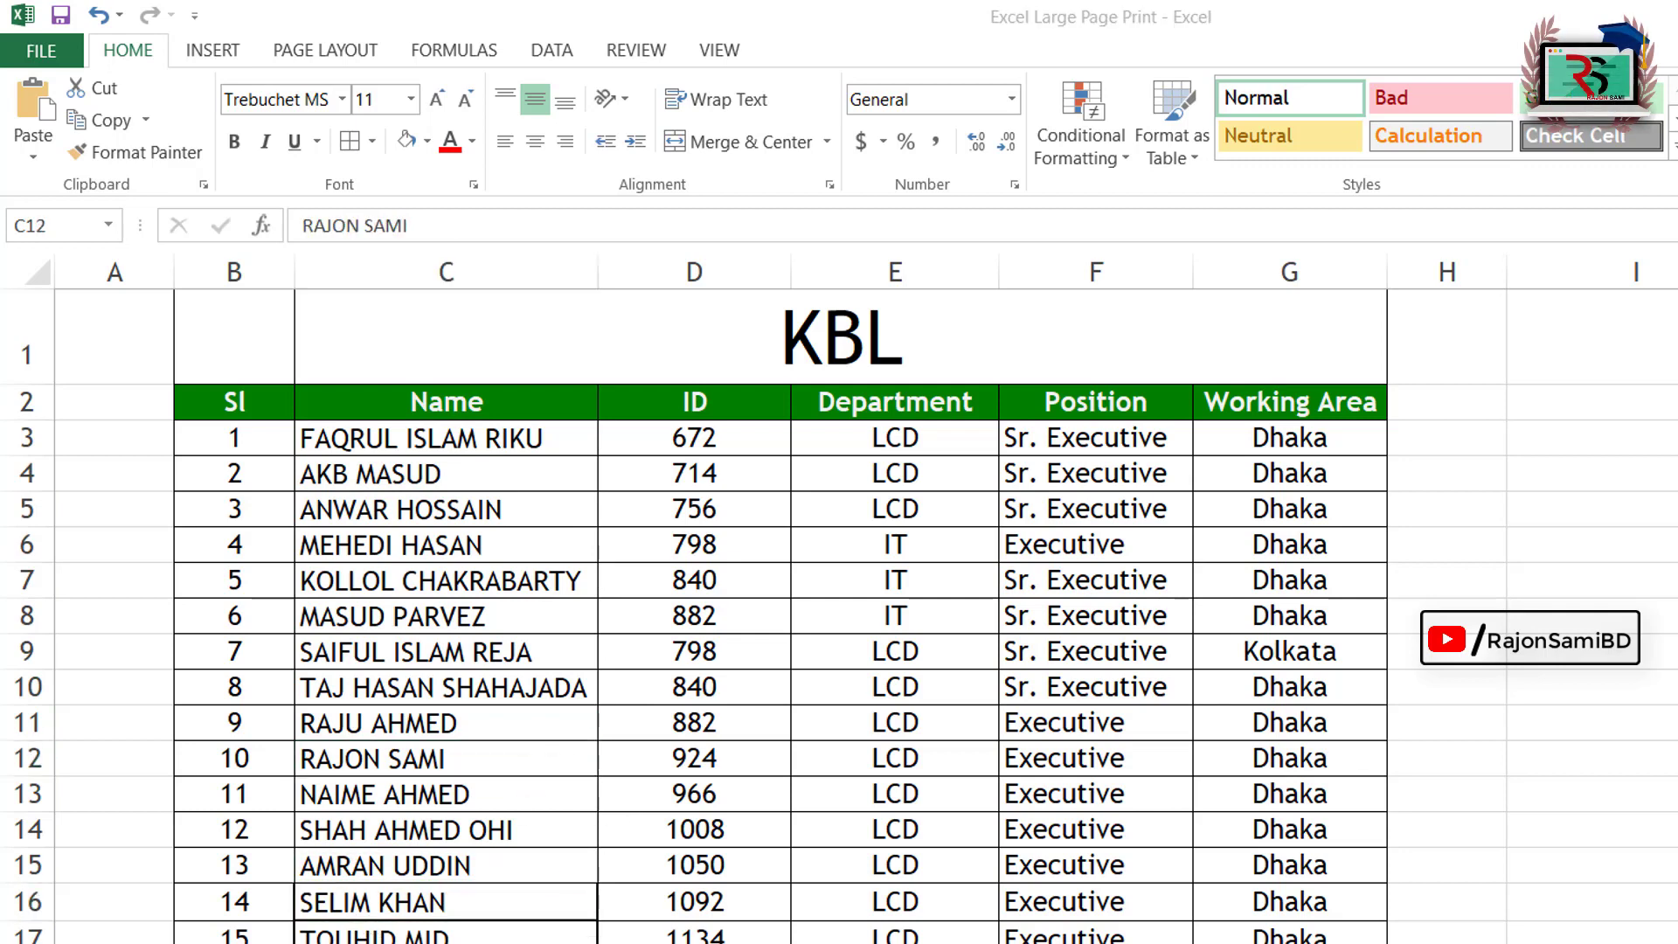
- Switch back to the Word document and change all the names in the table to lowercase
key("alt+Tab")
key("ctrl+a")
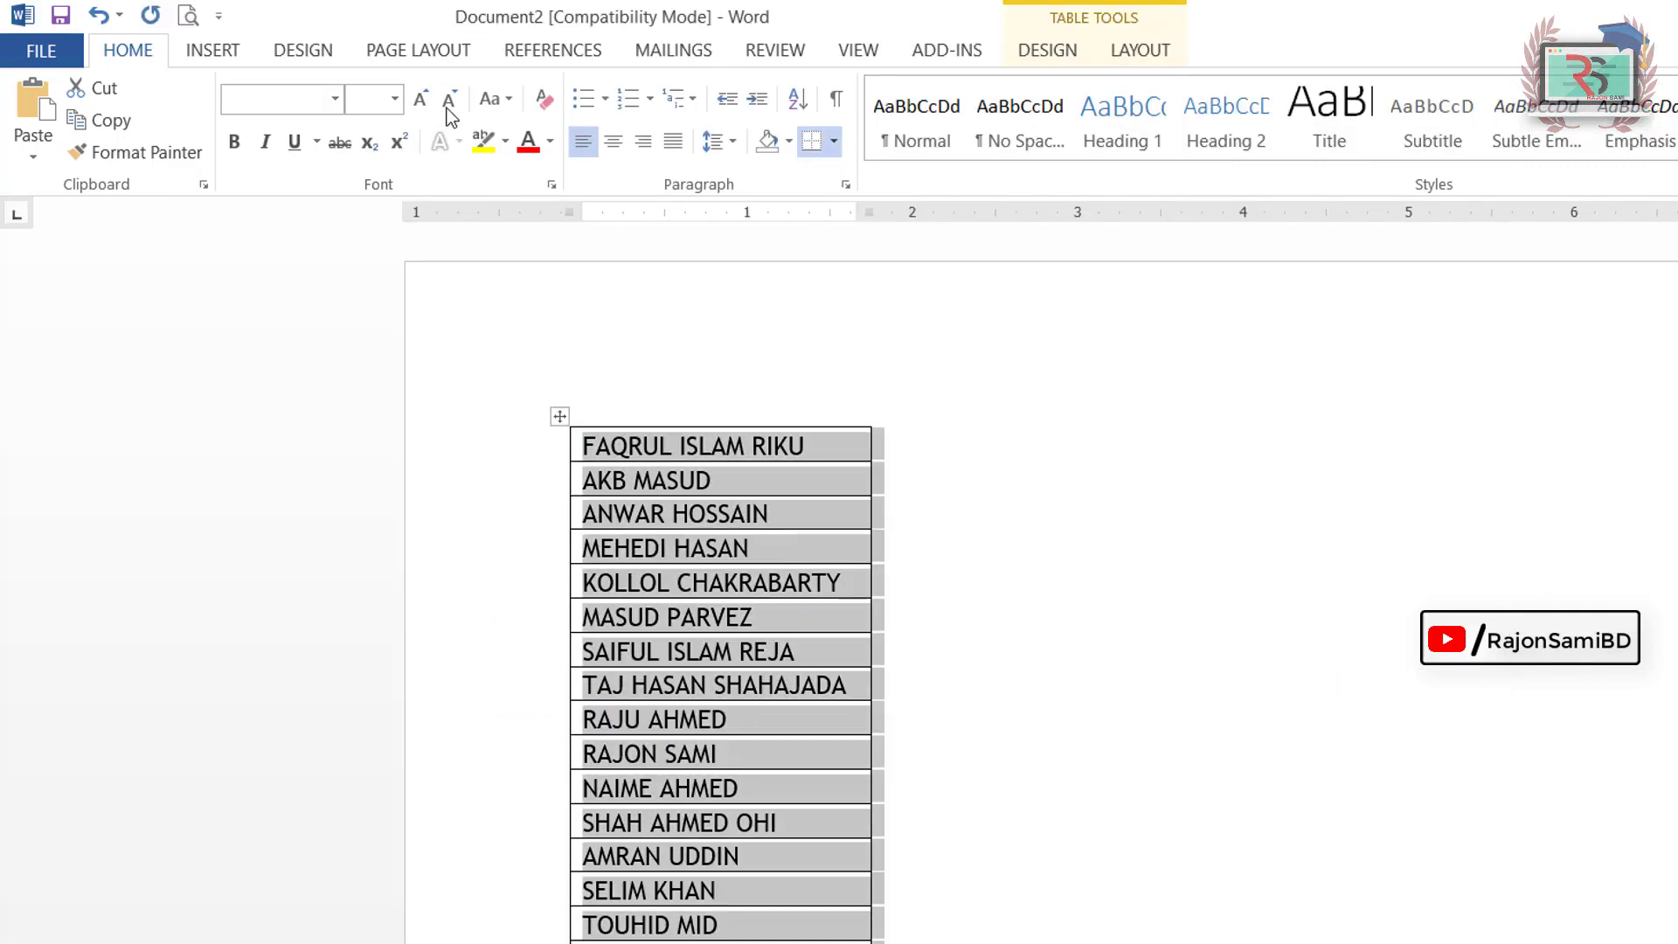
left_click(496, 98)
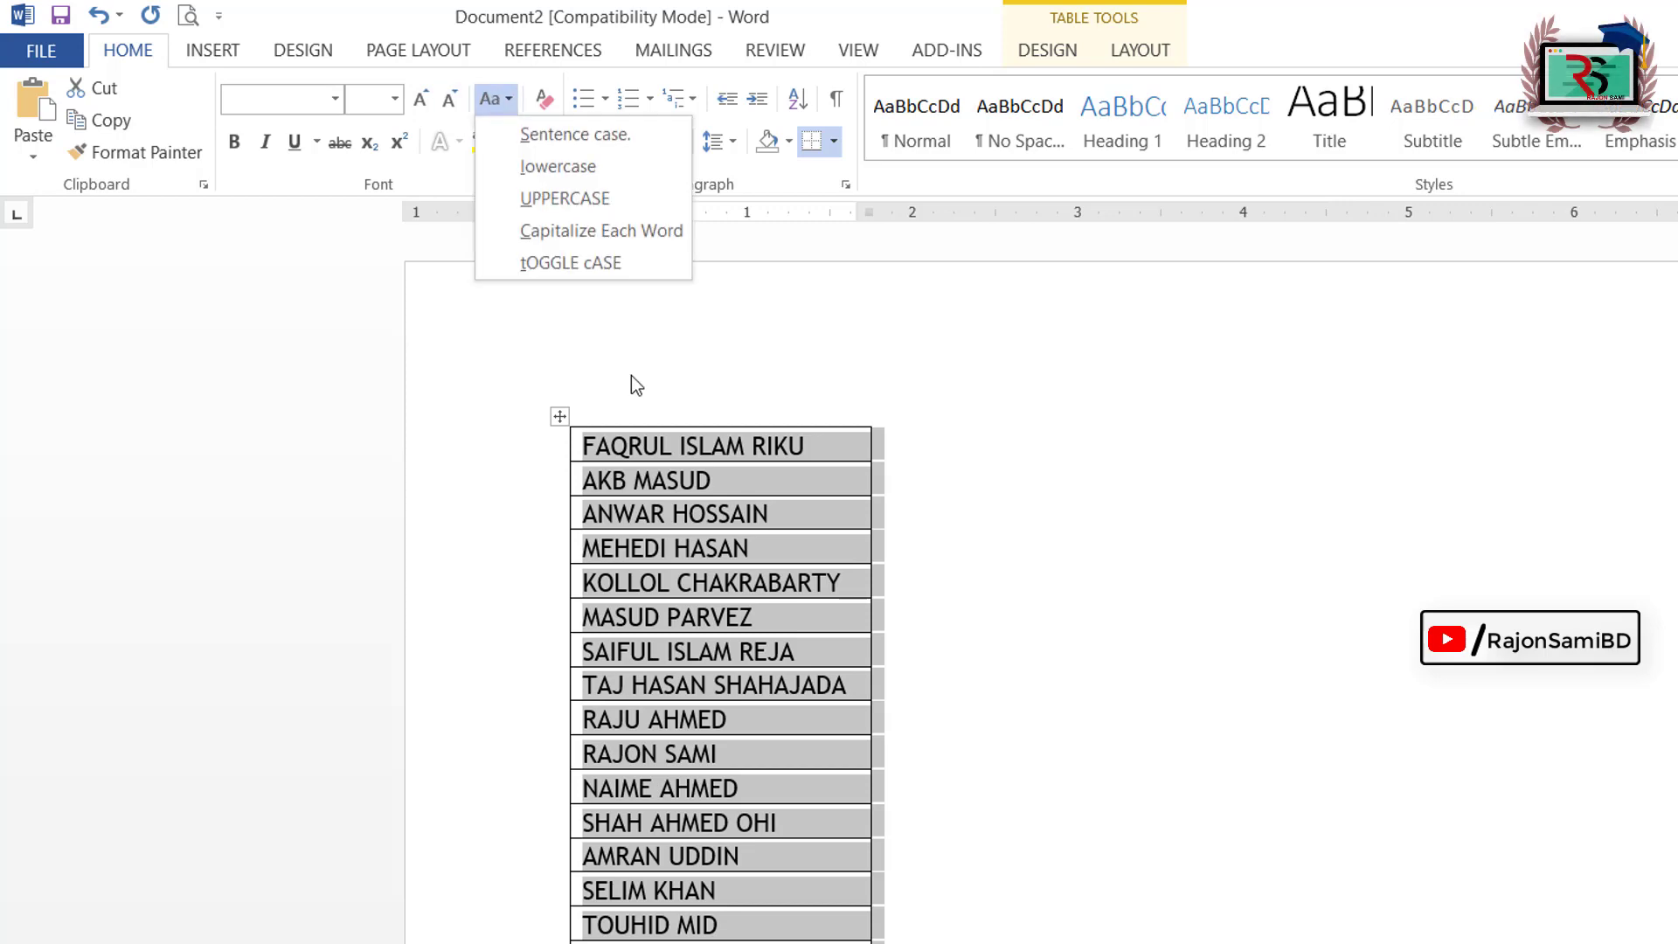
left_click(612, 165)
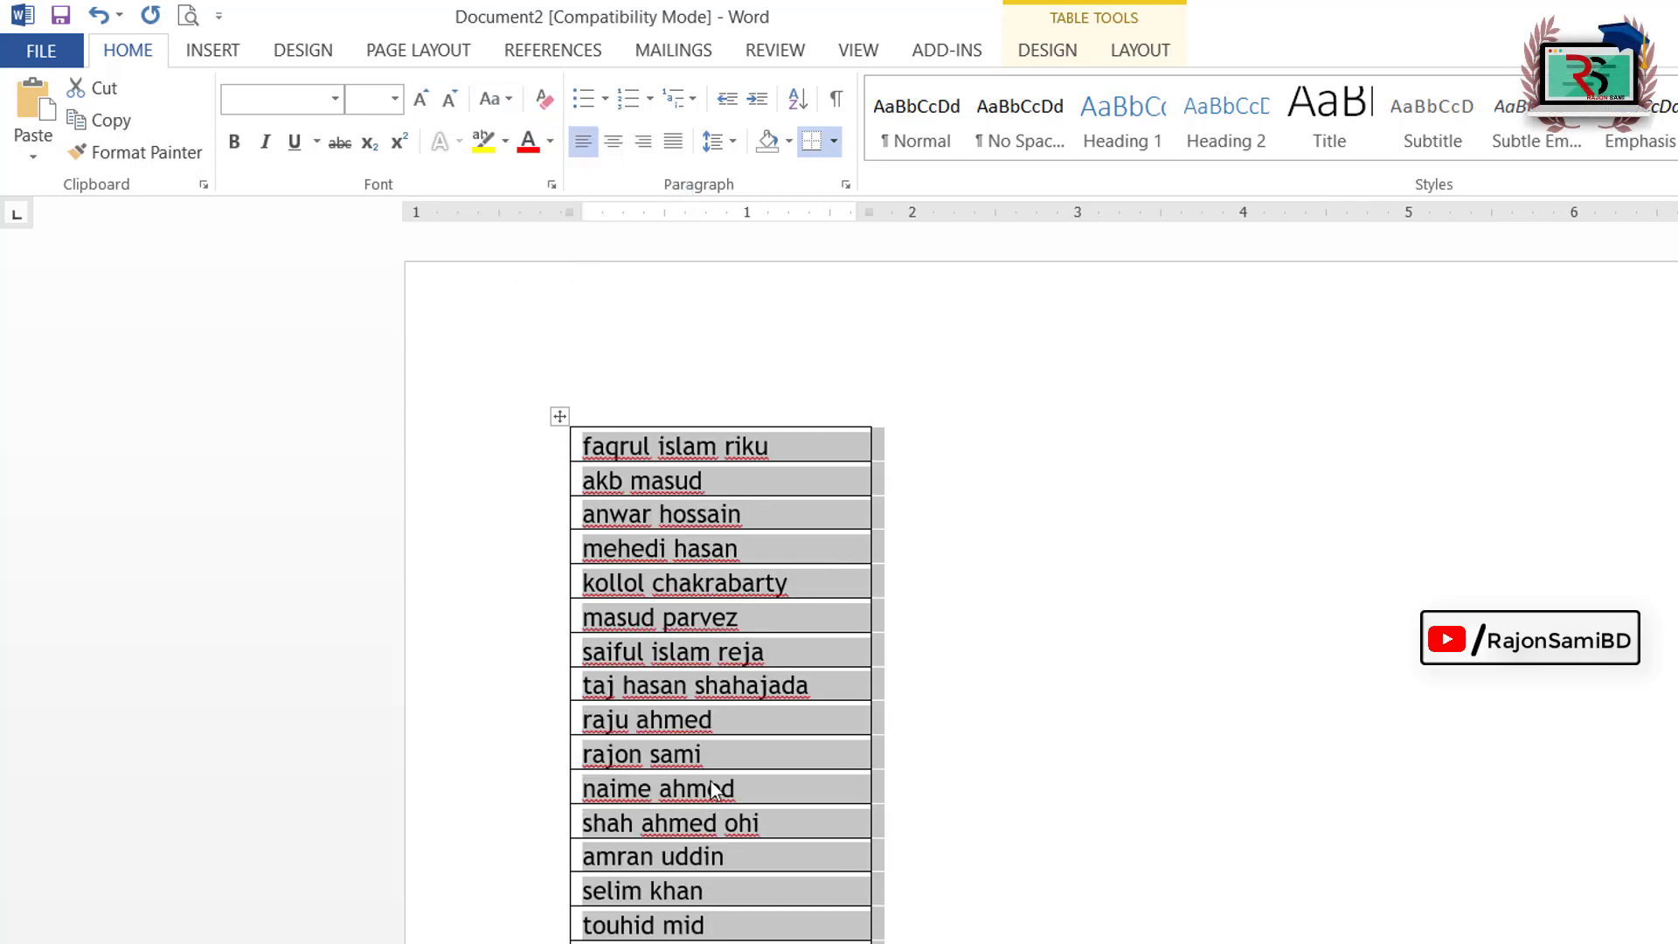
- Copy the lowercase names table and paste it over the Name column of the KBL sheet in Excel, starting at C3
key("alt+Tab")
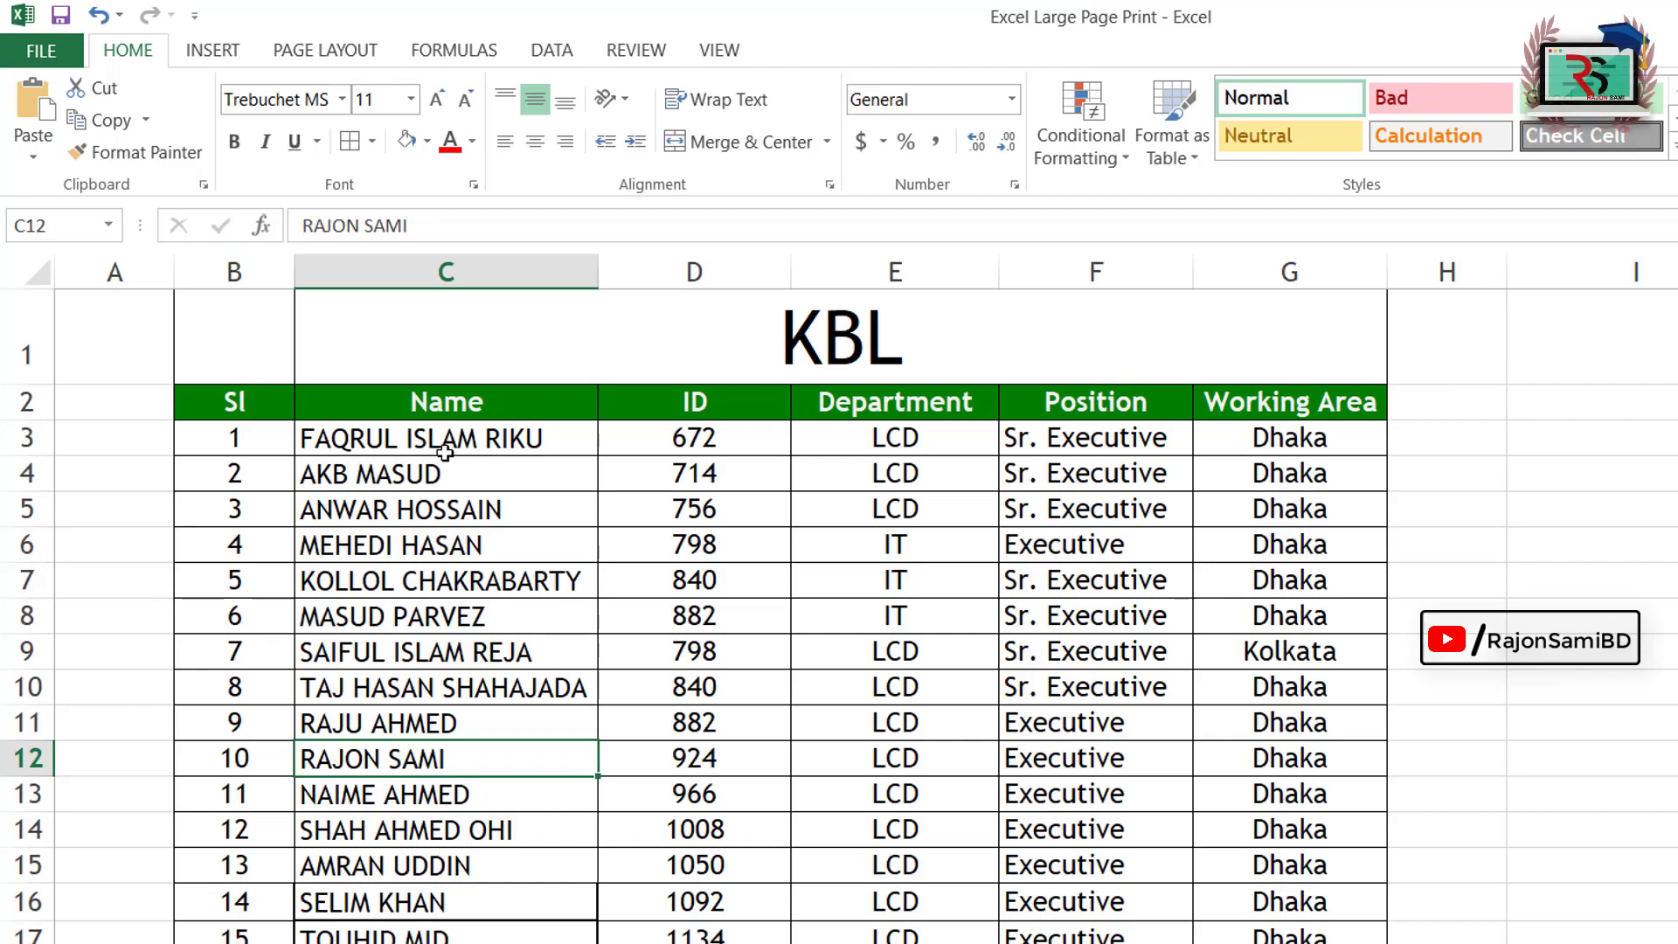
left_click(445, 452)
key("ctrl+v")
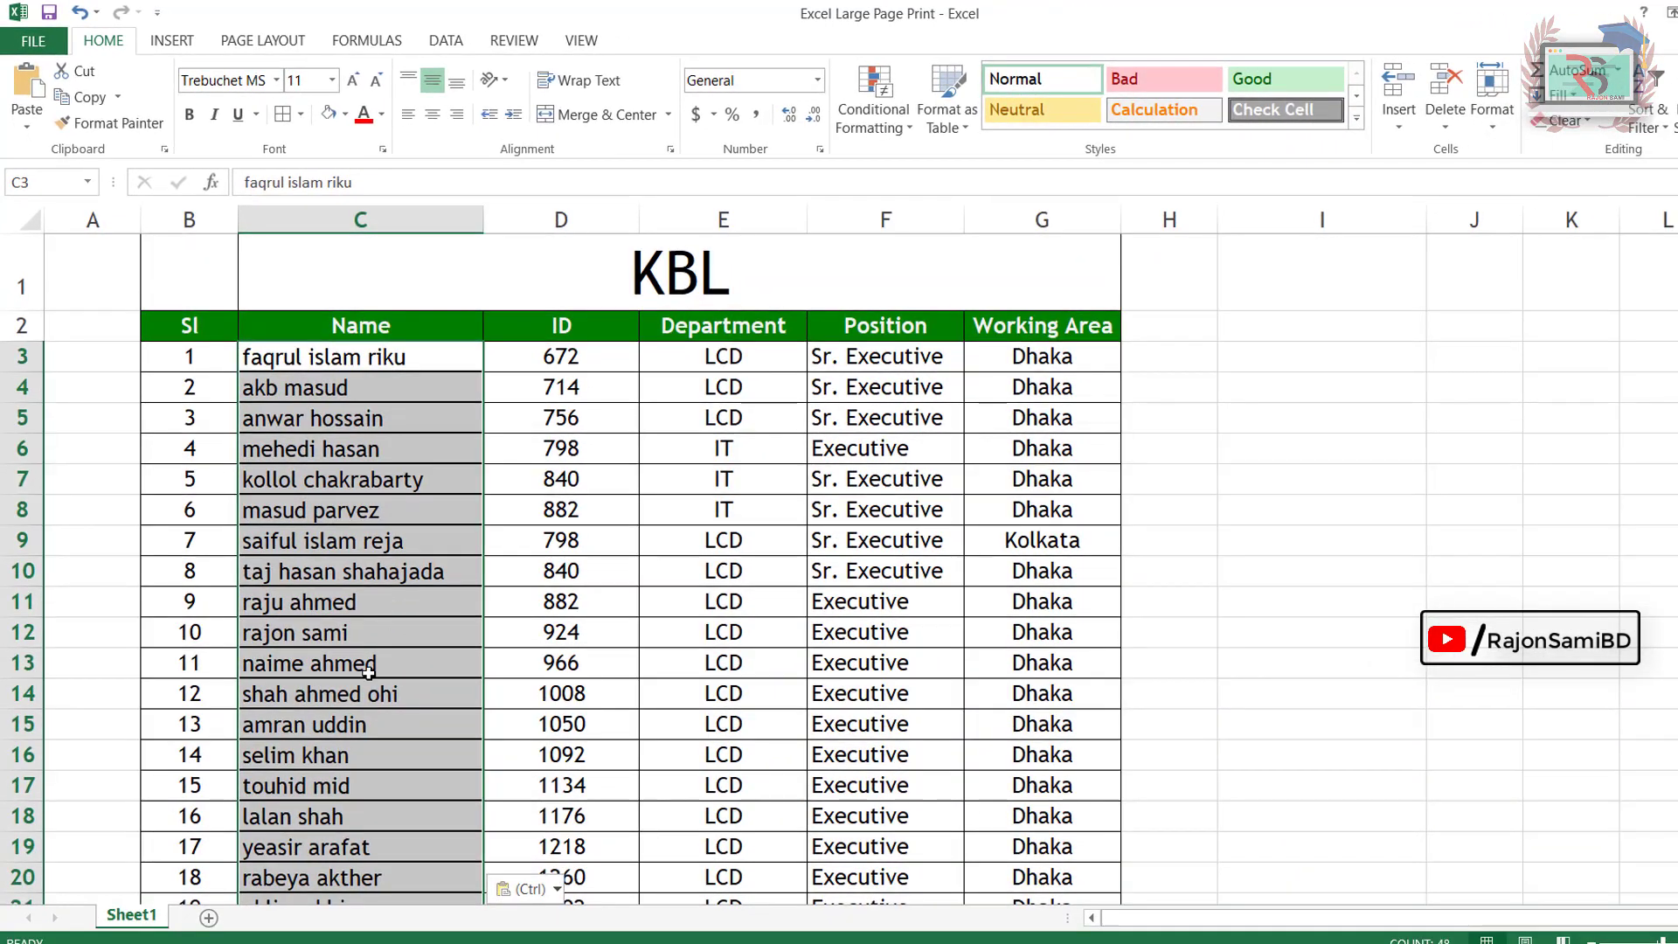
left_click(470, 452)
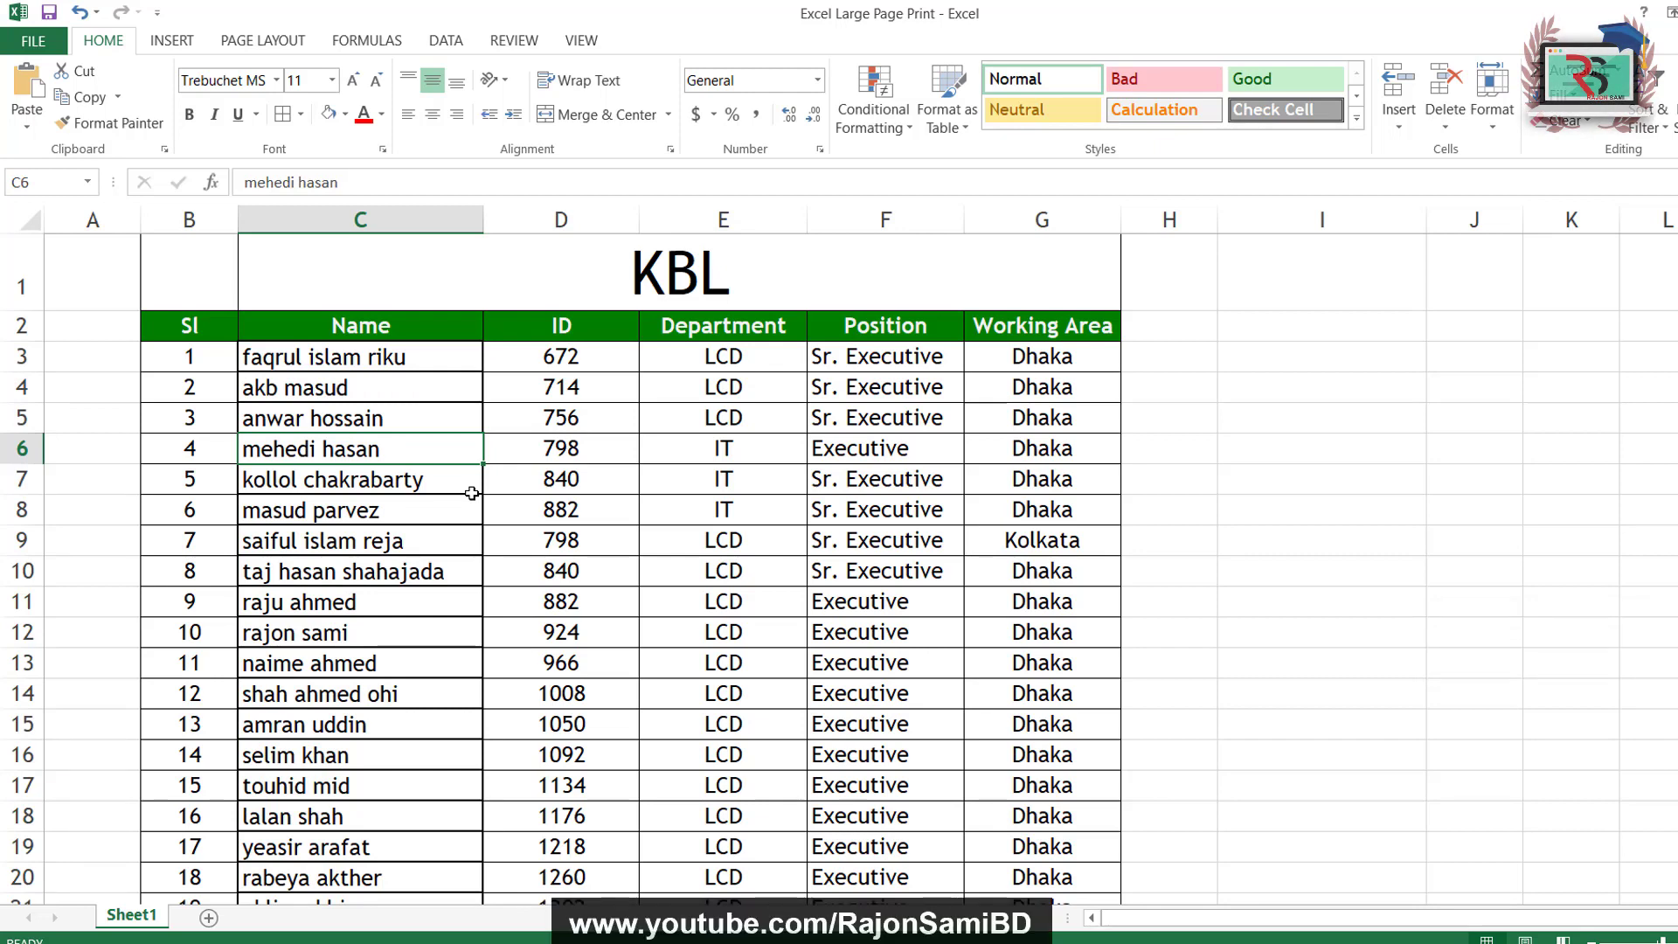
left_click(412, 333)
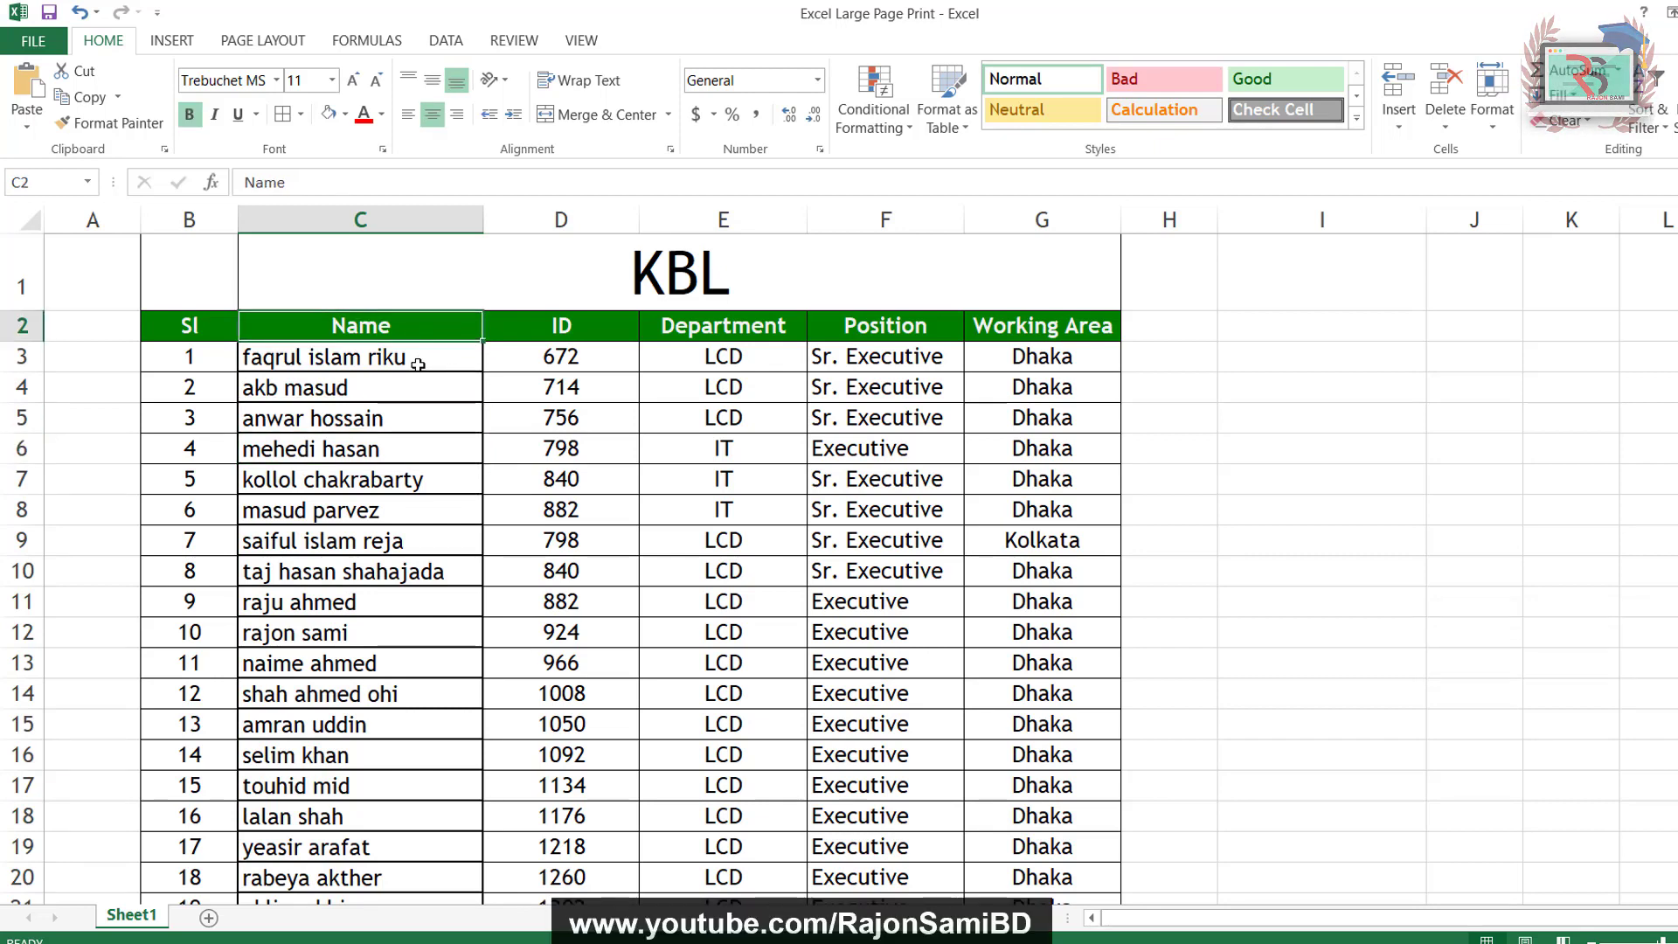
left_click(418, 365)
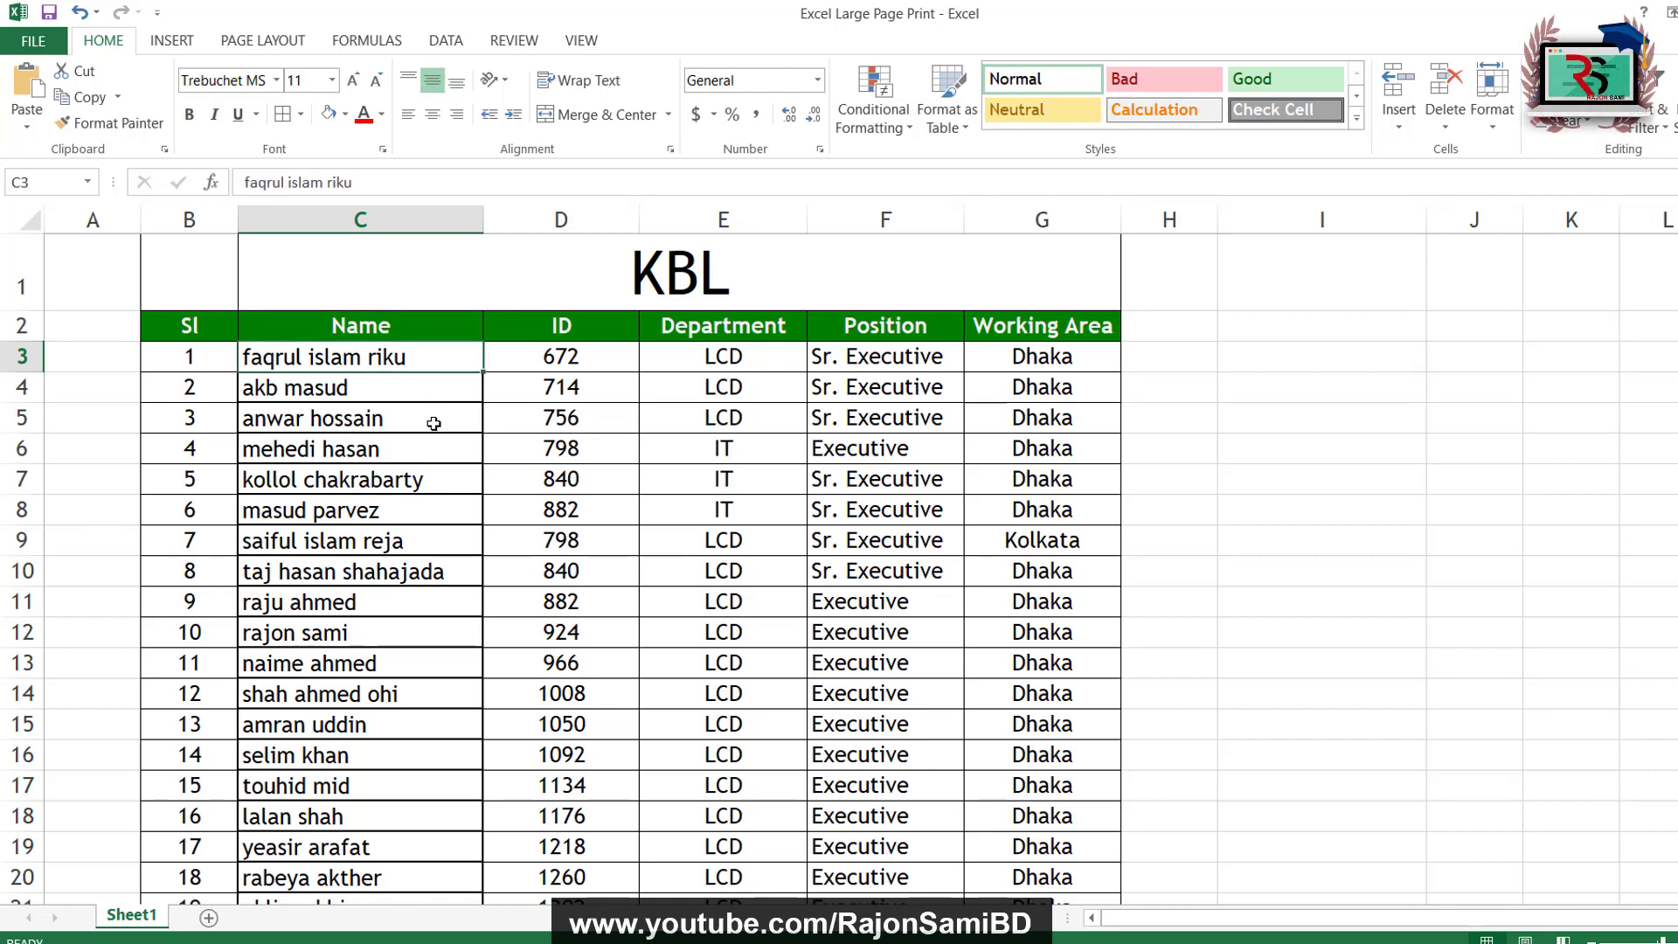